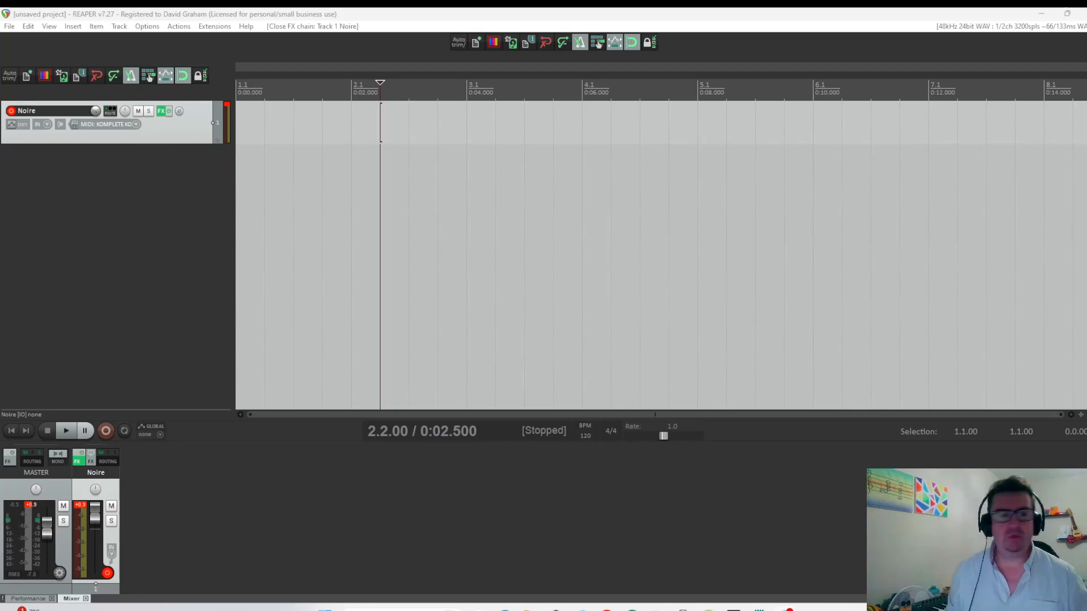
View the Noire track's piano instrument and record a MIDI take on the track from the project start.
{"action": "left_click", "coordinate": [161, 111]}
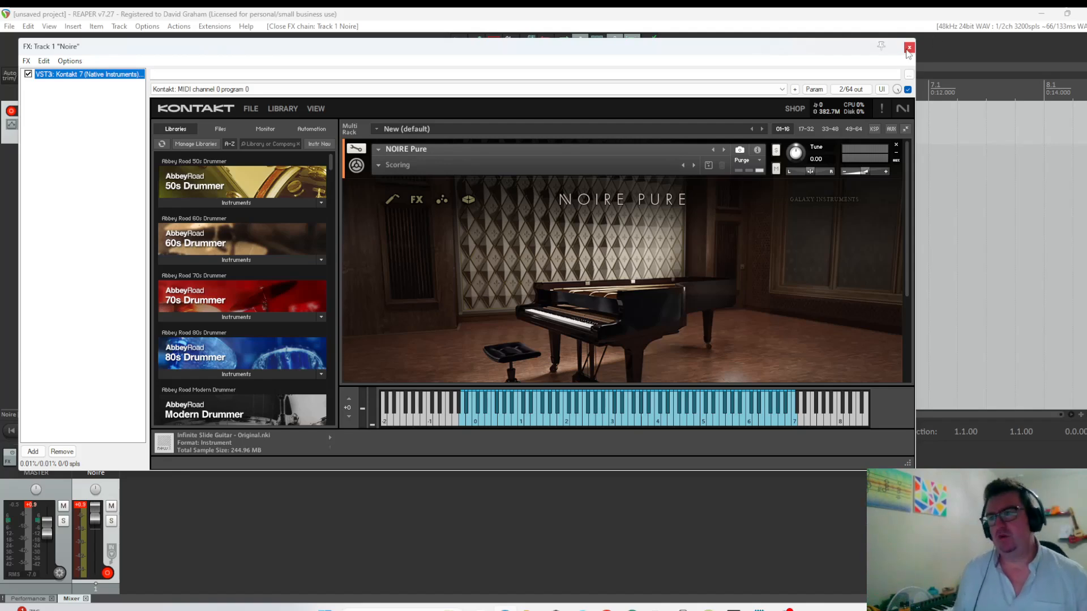
{"action": "left_click", "coordinate": [909, 48]}
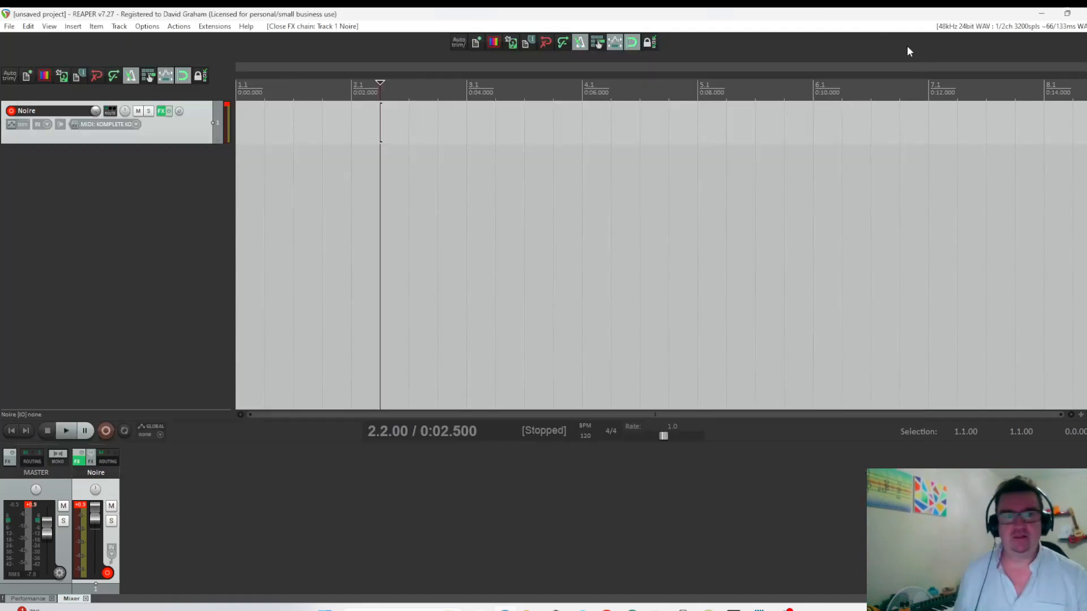
{"action": "left_click", "coordinate": [10, 431]}
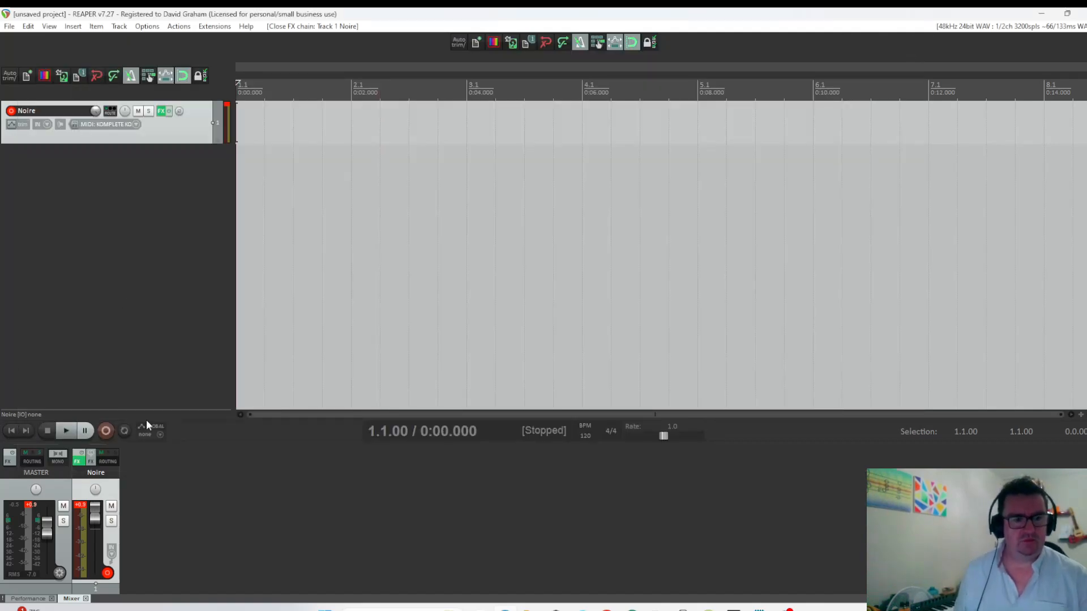
{"action": "left_click", "coordinate": [107, 431]}
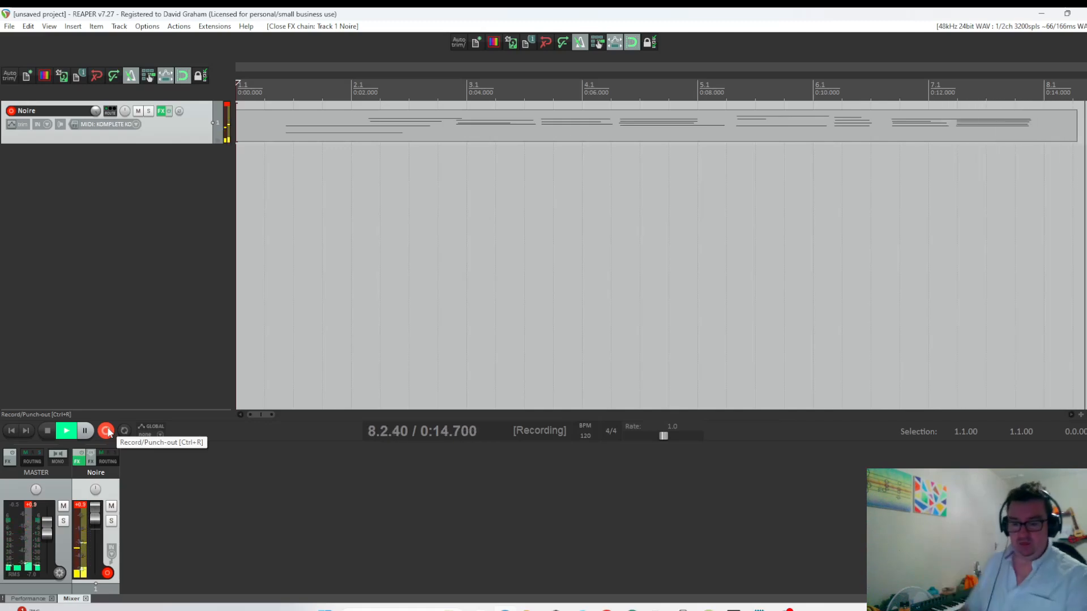
{"action": "left_click", "coordinate": [106, 432]}
Trim the empty lead-in off the recorded MIDI item and move the item to the project start.
{"action": "scroll", "coordinate": [448, 172], "scroll_direction": "down", "scroll_amount": 2}
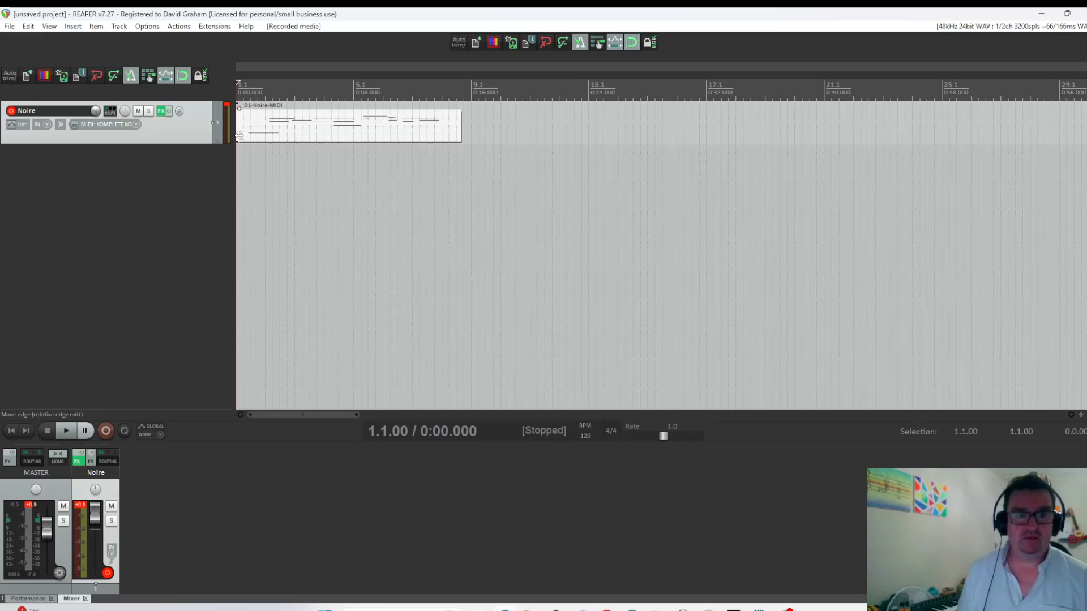
{"action": "left_click_drag", "start_coordinate": [238, 131], "coordinate": [251, 131]}
{"action": "left_click_drag", "start_coordinate": [327, 129], "coordinate": [265, 127]}
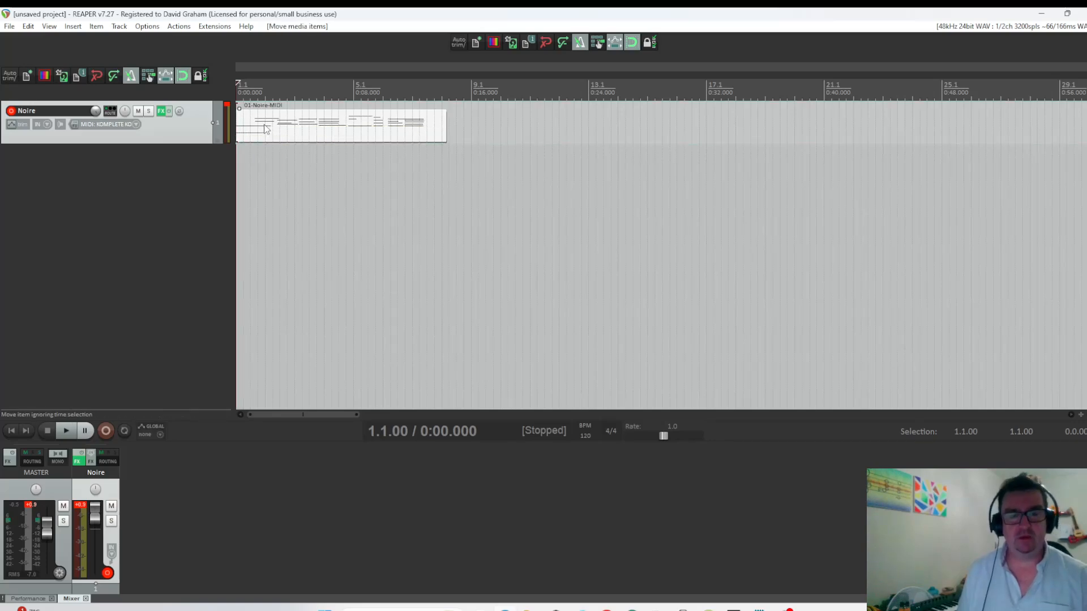
Quantize the position of all notes in the MIDI item to the grid at 80% strength.
{"action": "double_click", "coordinate": [265, 127]}
{"action": "left_click", "coordinate": [23, 30]}
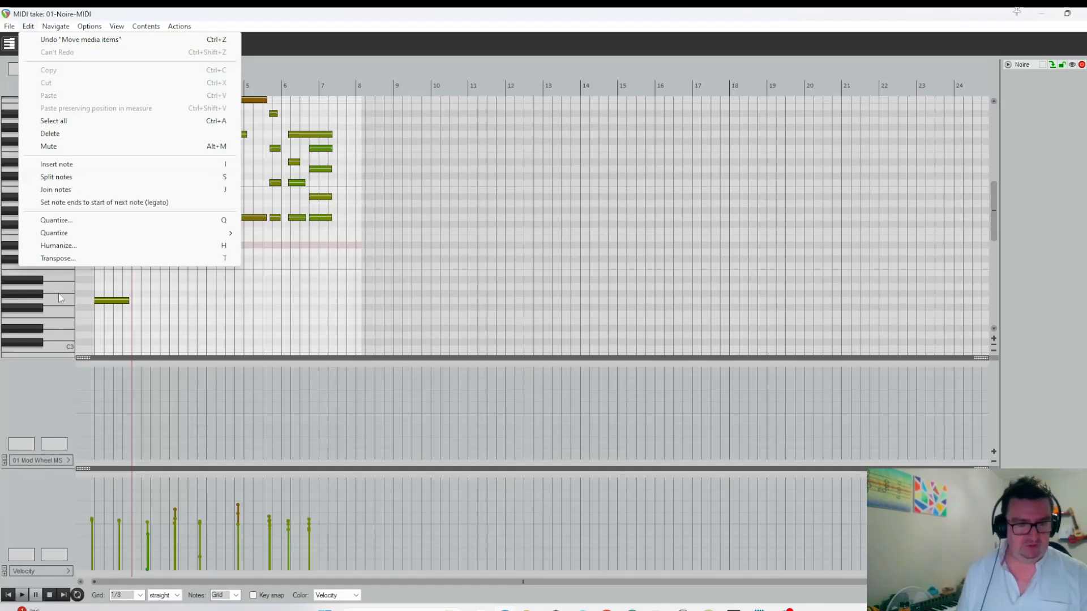
{"action": "left_click", "coordinate": [66, 220]}
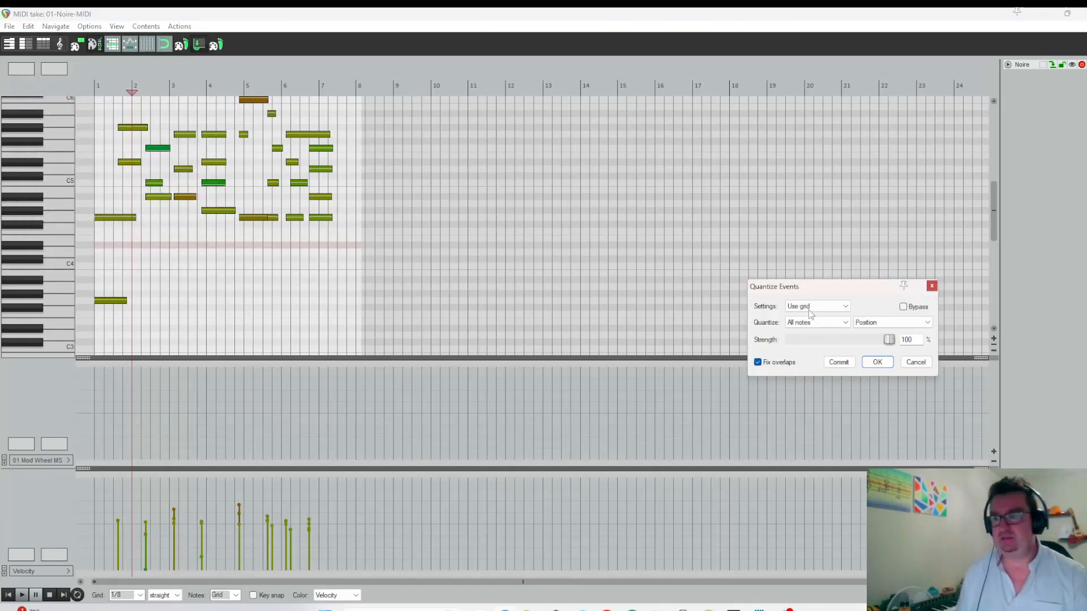
{"action": "left_click_drag", "start_coordinate": [891, 343], "coordinate": [873, 345]}
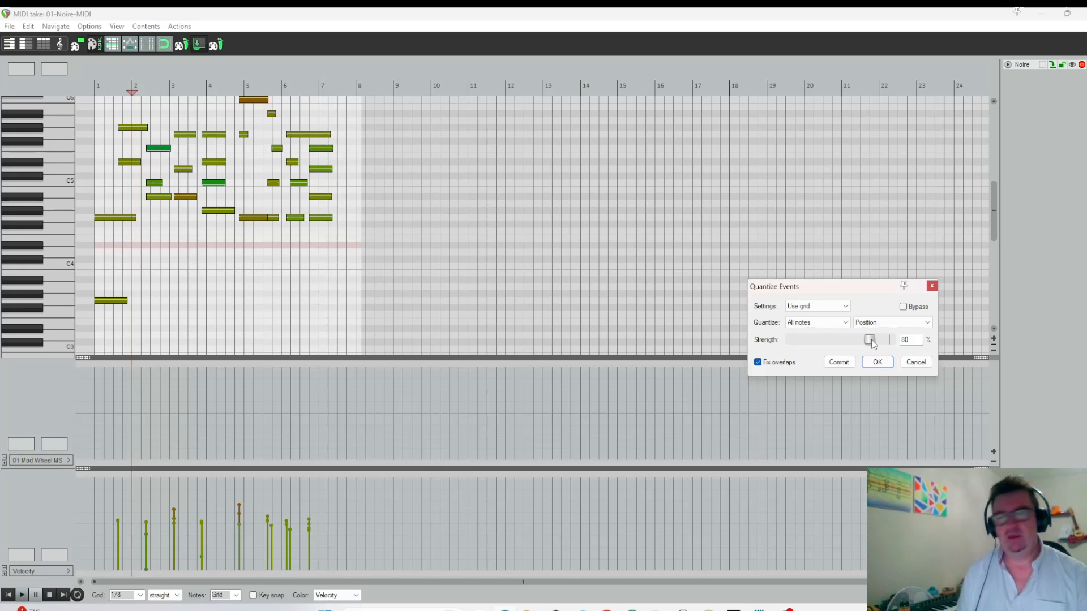
{"action": "left_click", "coordinate": [876, 368]}
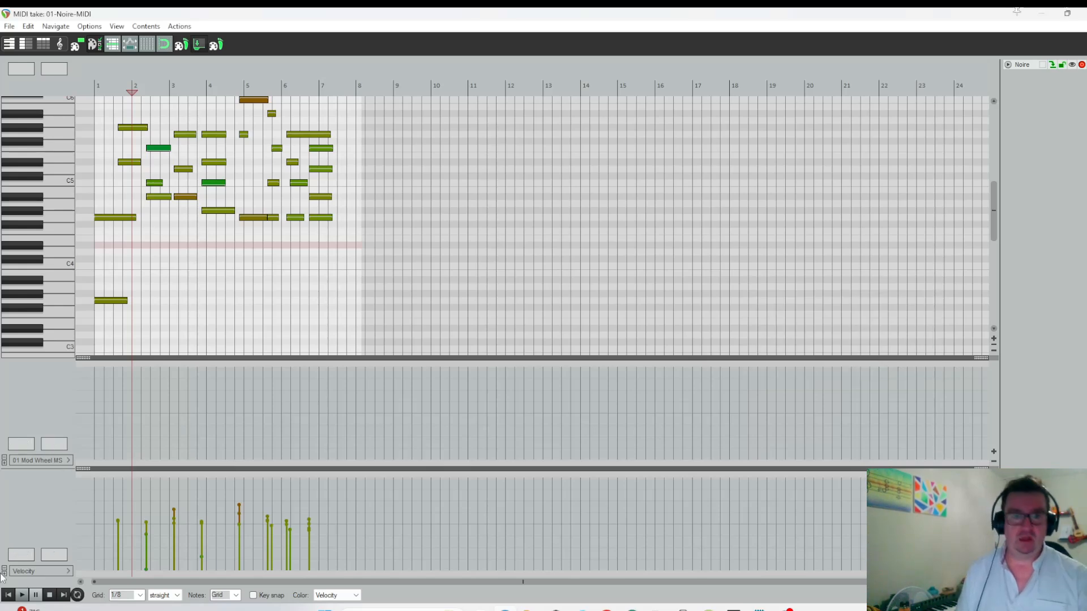
Play the quantized take from the beginning and stop playback.
{"action": "key", "text": "space"}
{"action": "left_click", "coordinate": [4, 597]}
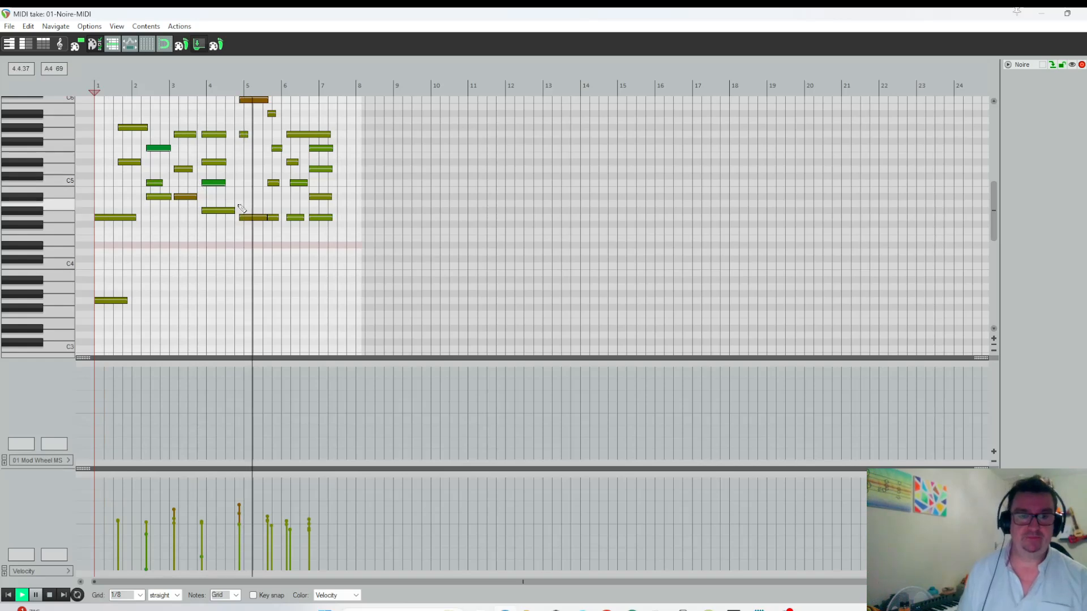
{"action": "key", "text": "space"}
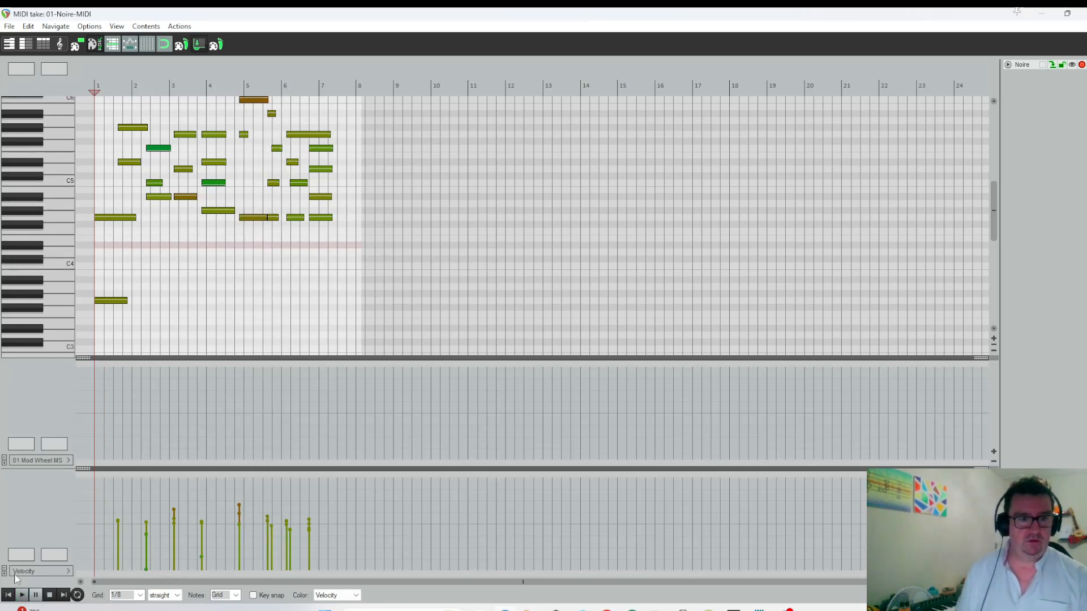
Show the 64 Hold Pedal controller lane and draw the pedal at its maximum value across the whole MIDI item.
{"action": "left_click", "coordinate": [43, 461]}
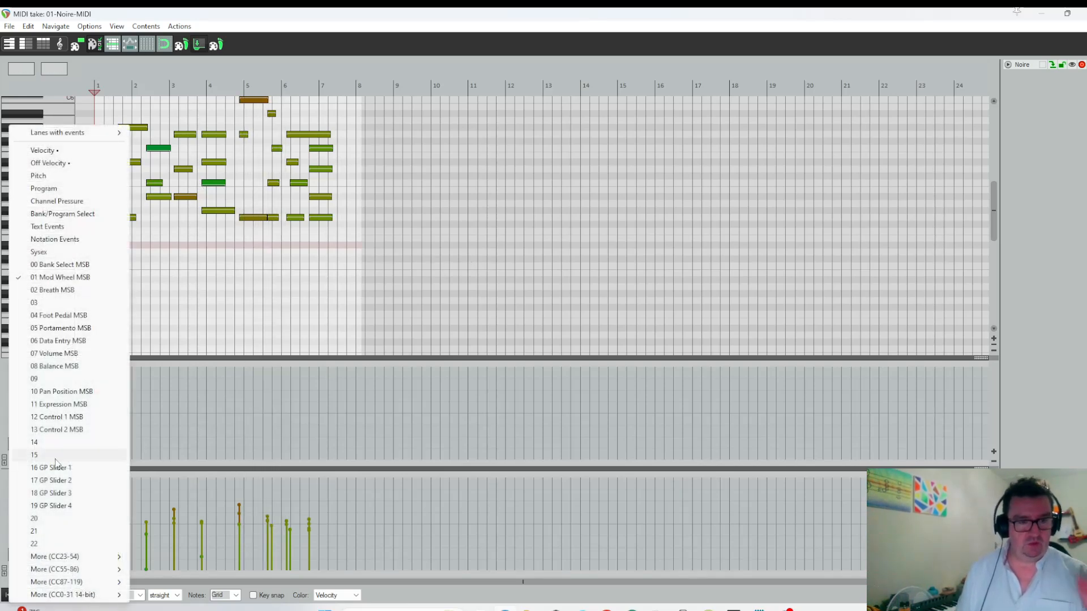
{"action": "mouse_move", "coordinate": [82, 574]}
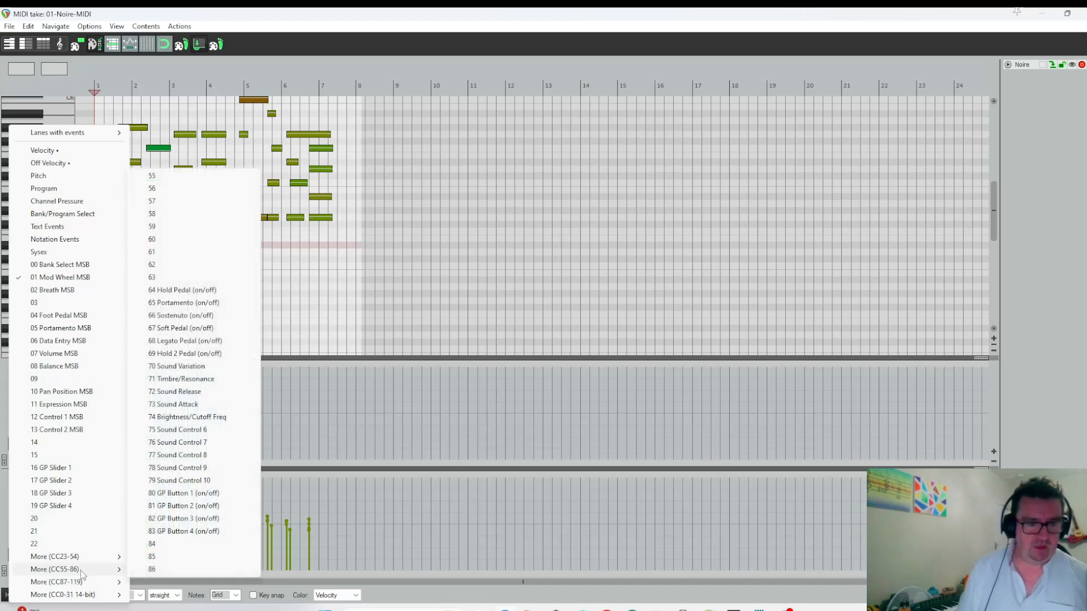
{"action": "left_click", "coordinate": [186, 290]}
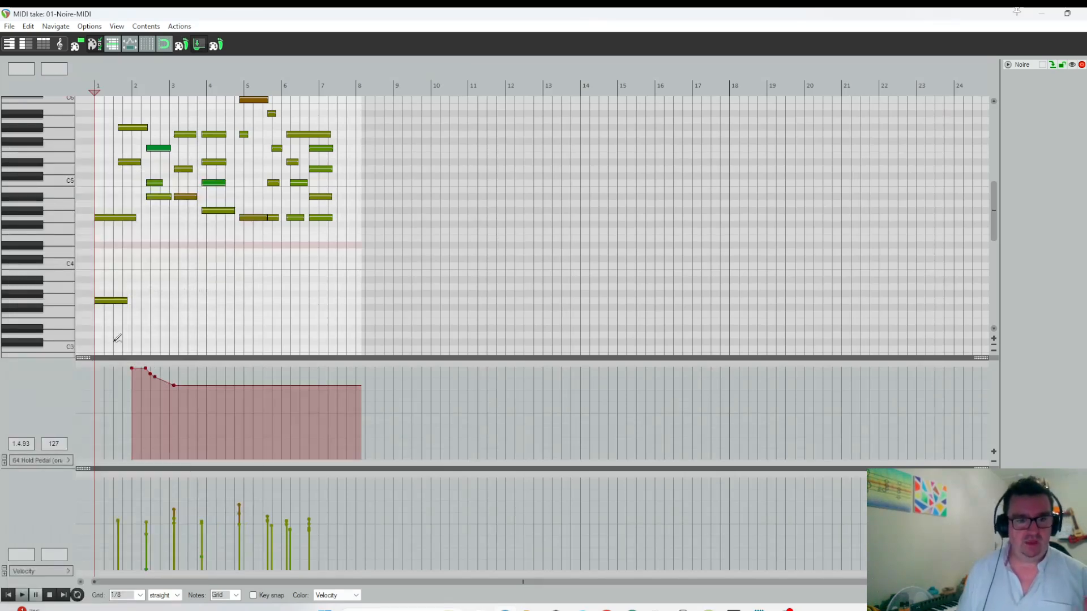
{"action": "left_click_drag", "start_coordinate": [114, 341], "coordinate": [474, 297]}
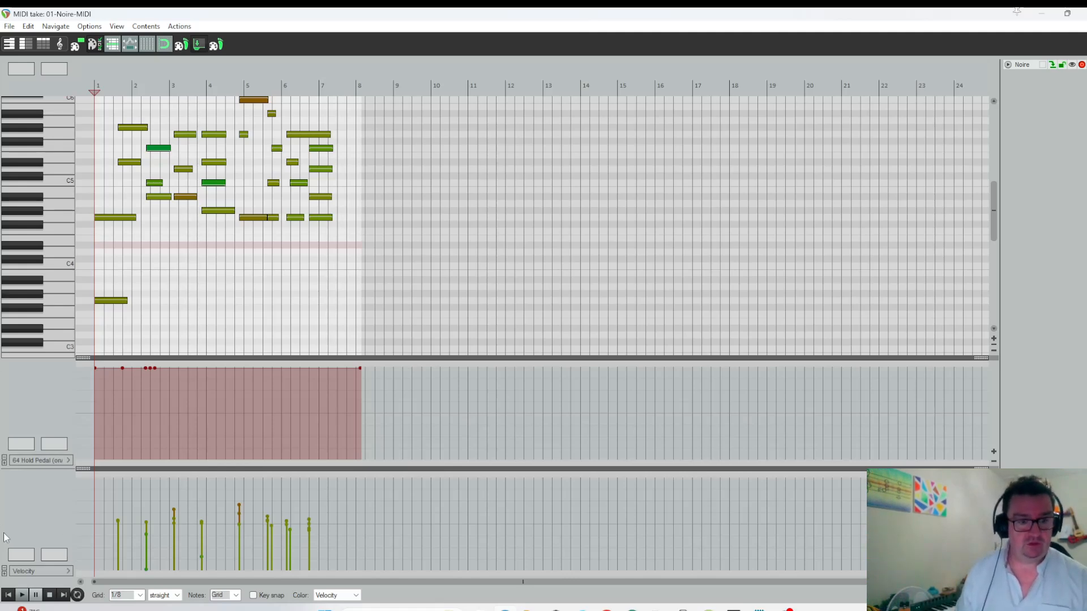
Play back the take with the sustain pedal and pull the MIDI item's end slightly earlier, closing the editor.
{"action": "left_click", "coordinate": [22, 595]}
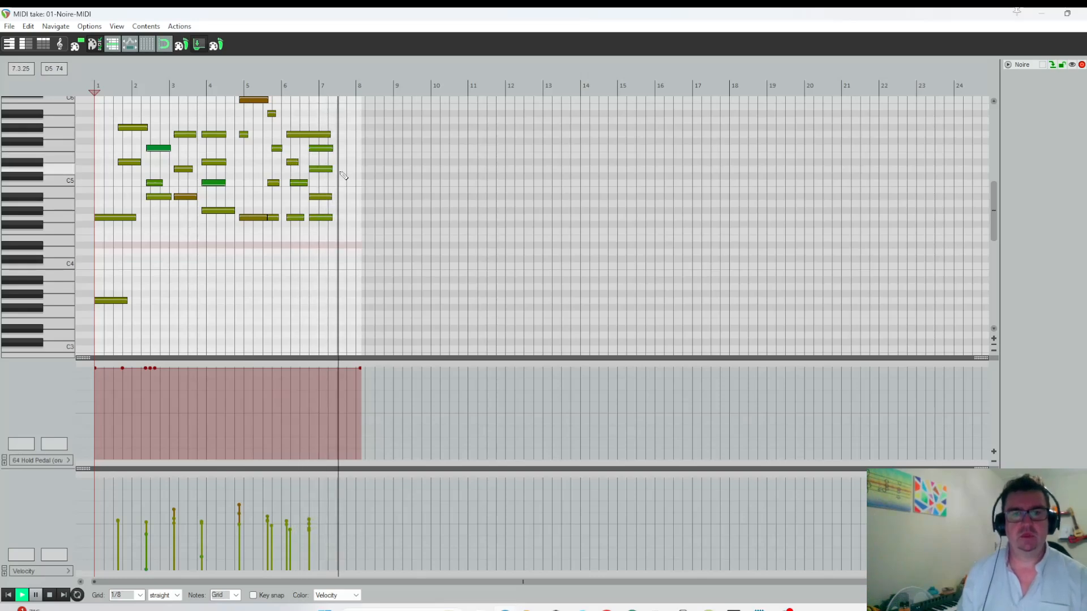
{"action": "left_click_drag", "start_coordinate": [359, 172], "coordinate": [356, 171]}
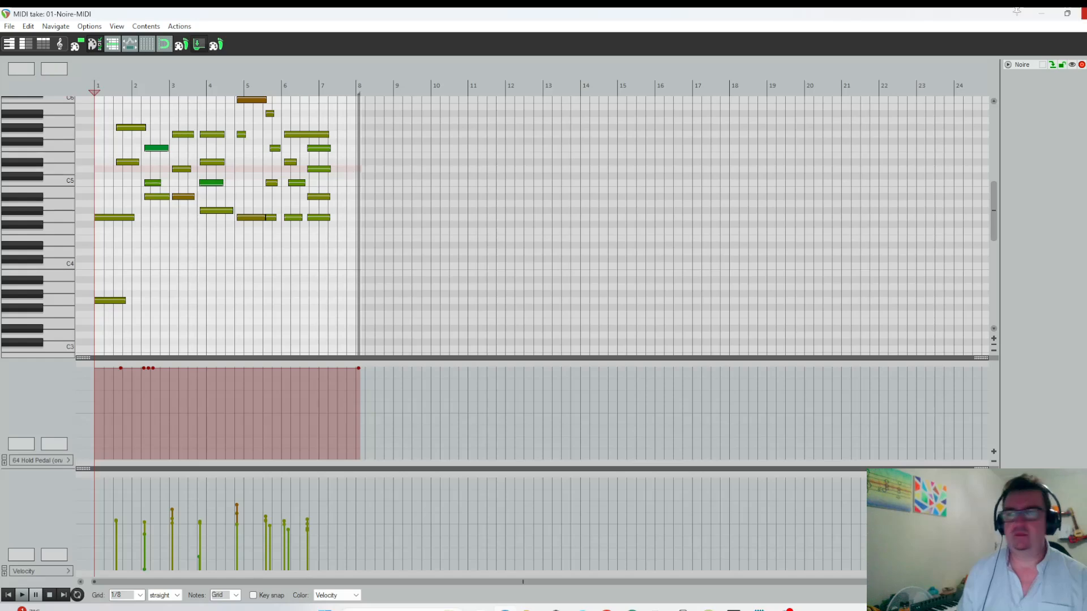
{"action": "left_click", "coordinate": [1082, 13]}
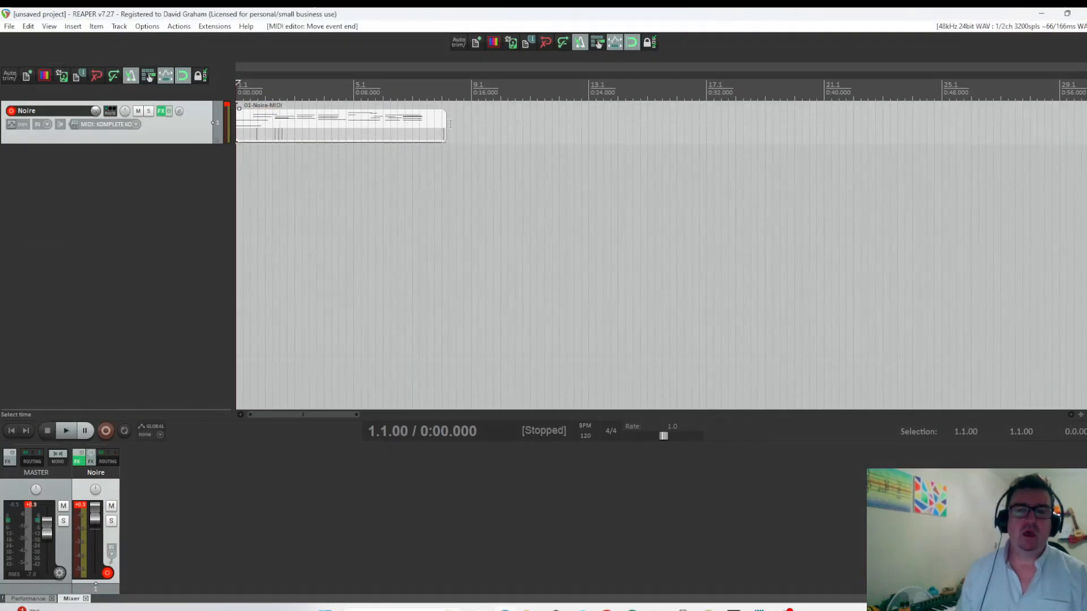
Split the Noire MIDI item at 7.4.00 and delete the leftover piece at its end.
{"action": "left_click", "coordinate": [436, 134]}
{"action": "key", "text": "s"}
{"action": "key", "text": "Delete"}
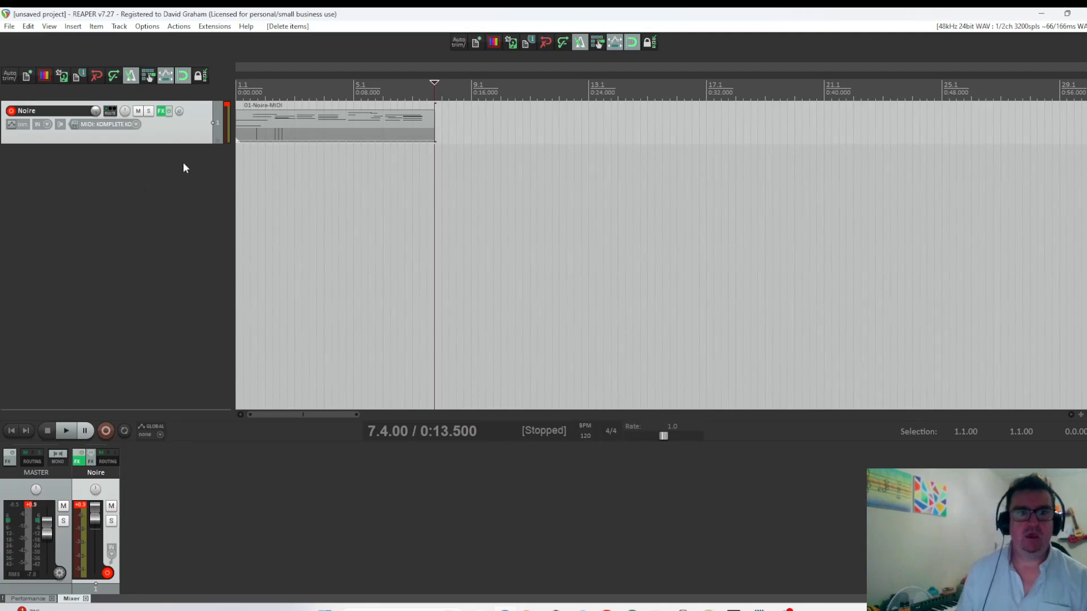
Render the Noire track to a stereo stem track with the original muted.
{"action": "right_click", "coordinate": [187, 138]}
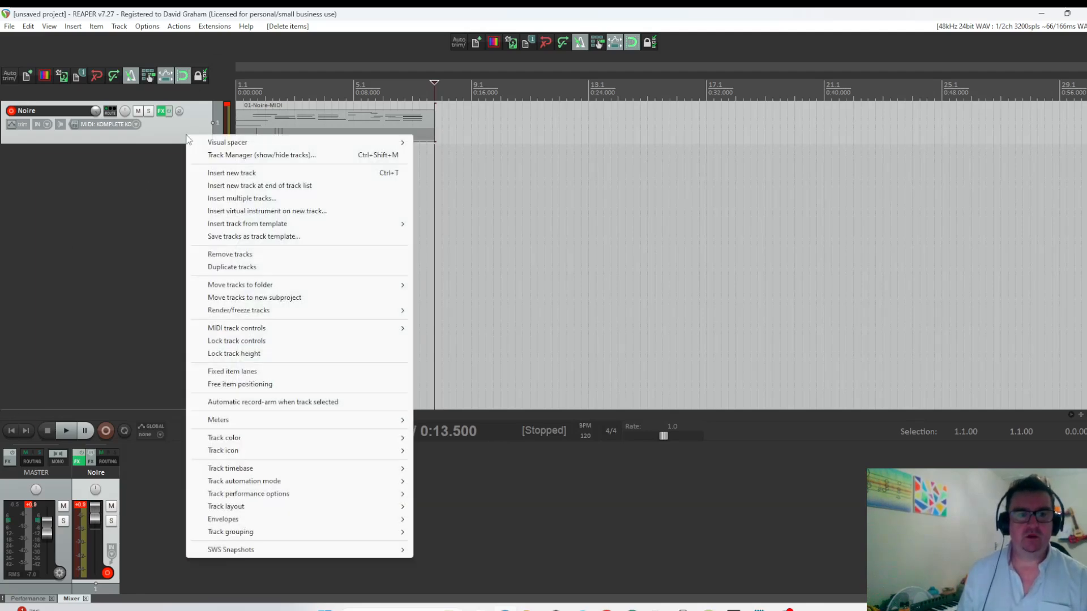
{"action": "mouse_move", "coordinate": [275, 310]}
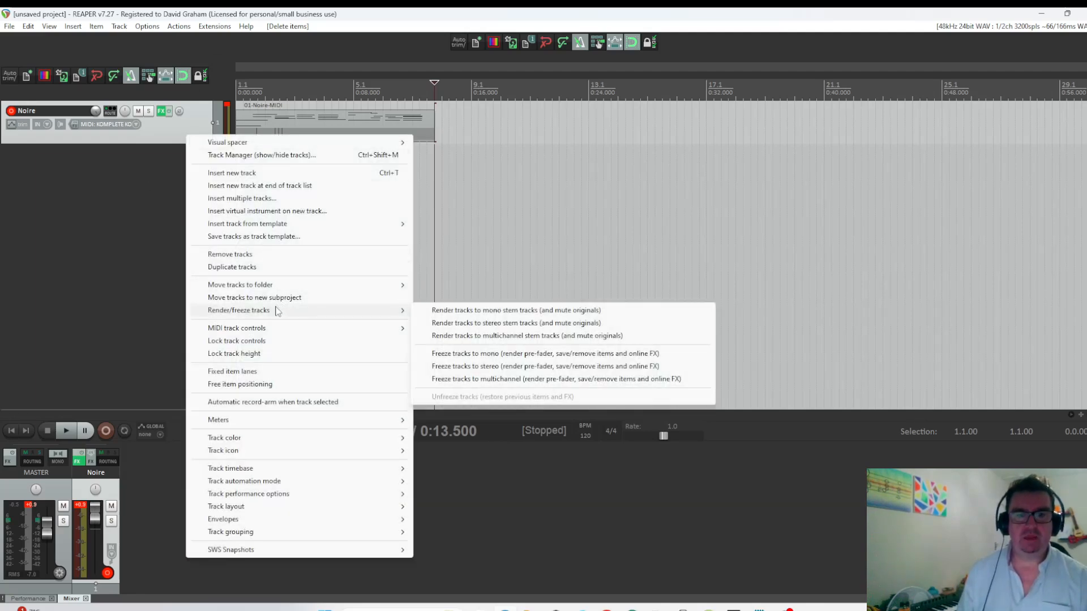
{"action": "left_click", "coordinate": [465, 323]}
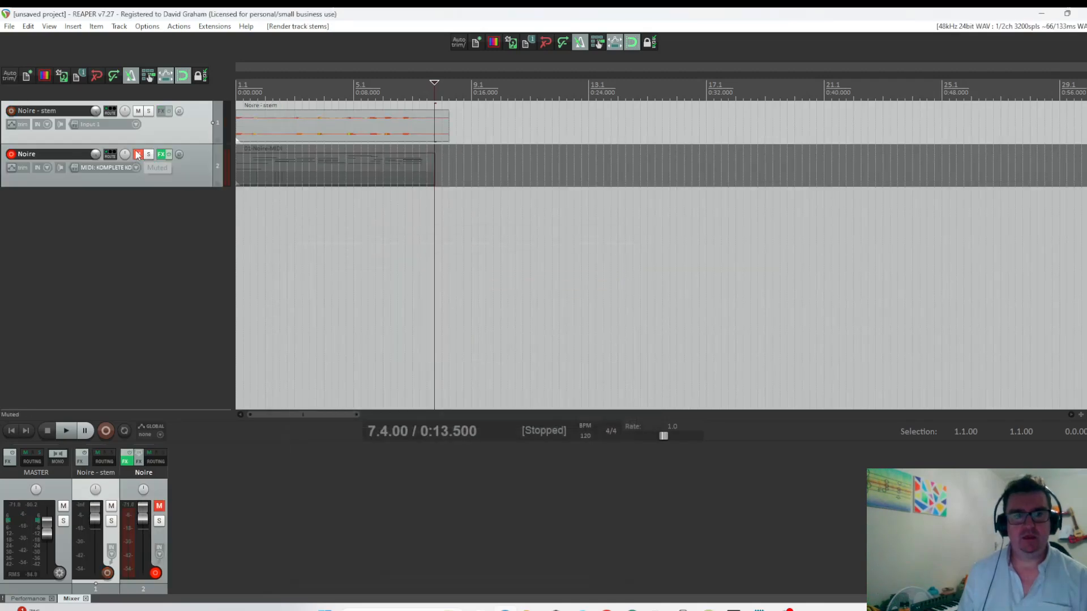
Play the rendered stem from the project start to check it.
{"action": "left_click", "coordinate": [12, 433]}
{"action": "key", "text": "space"}
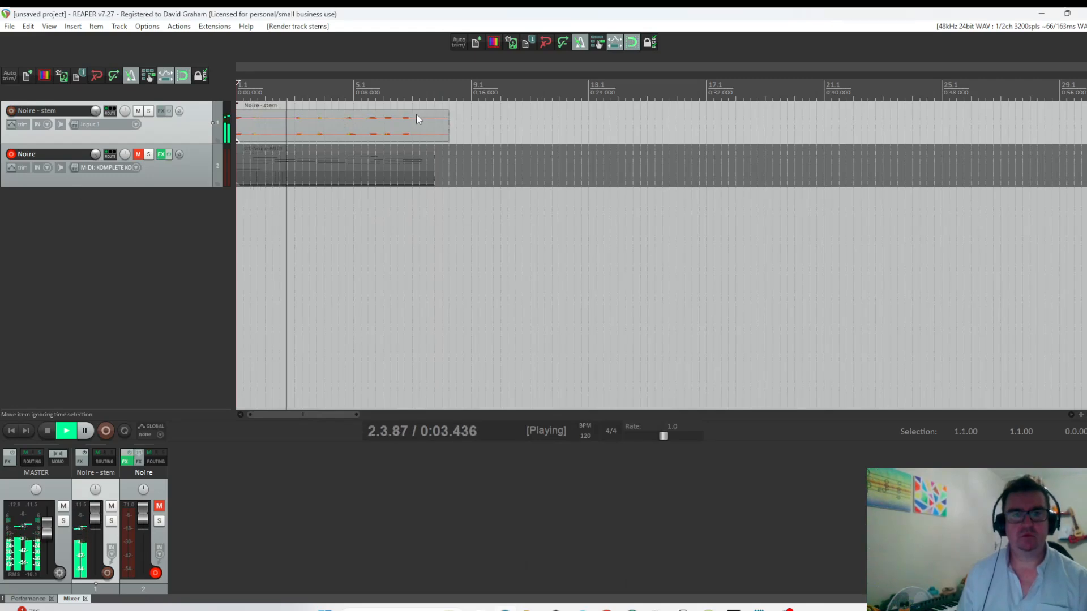
{"action": "key", "text": "space"}
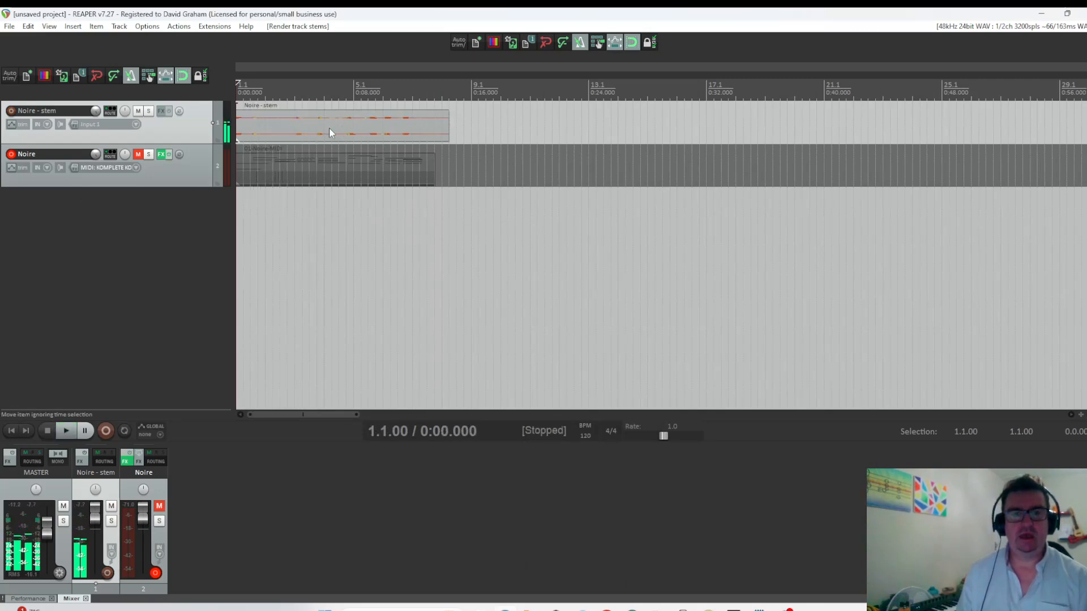
Select the rendered stem item and set the arrange view's grid line spacing to 1/8.
{"action": "left_click", "coordinate": [328, 129]}
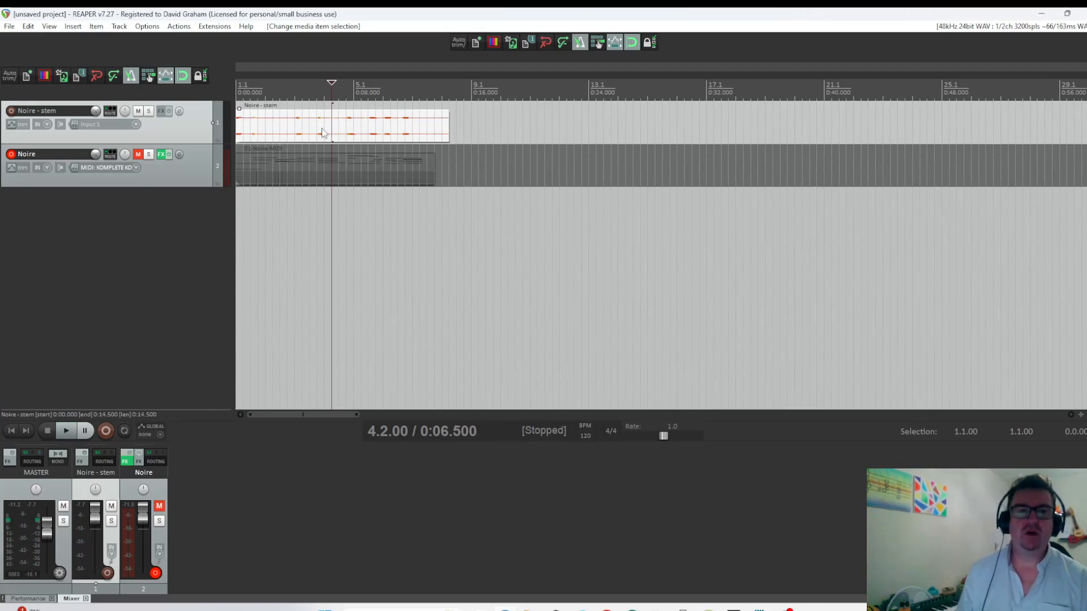
{"action": "left_click", "coordinate": [178, 27]}
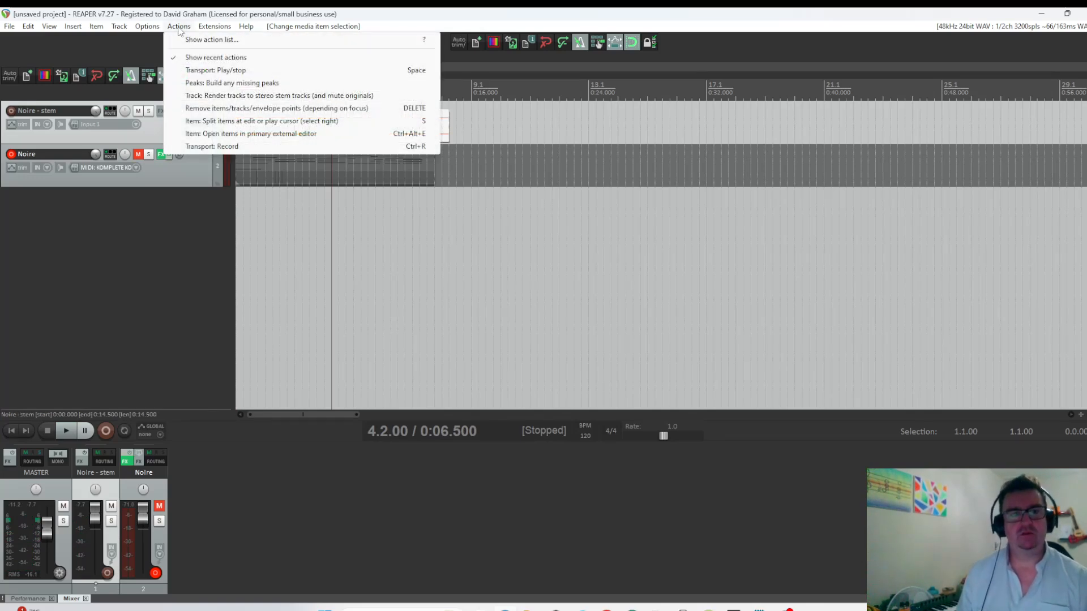
{"action": "left_click", "coordinate": [179, 27]}
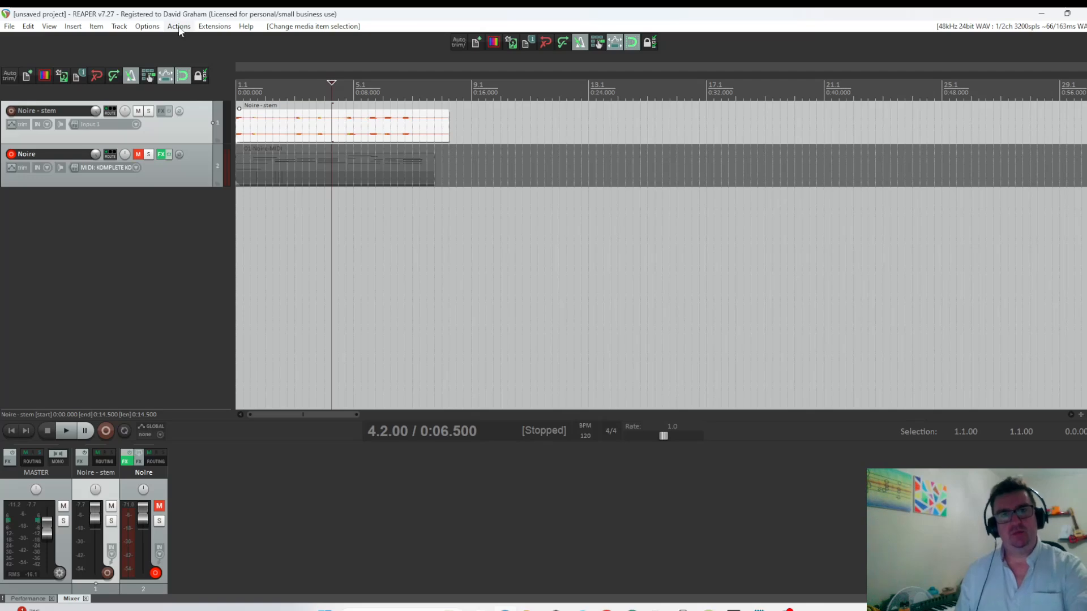
{"action": "left_click", "coordinate": [348, 132]}
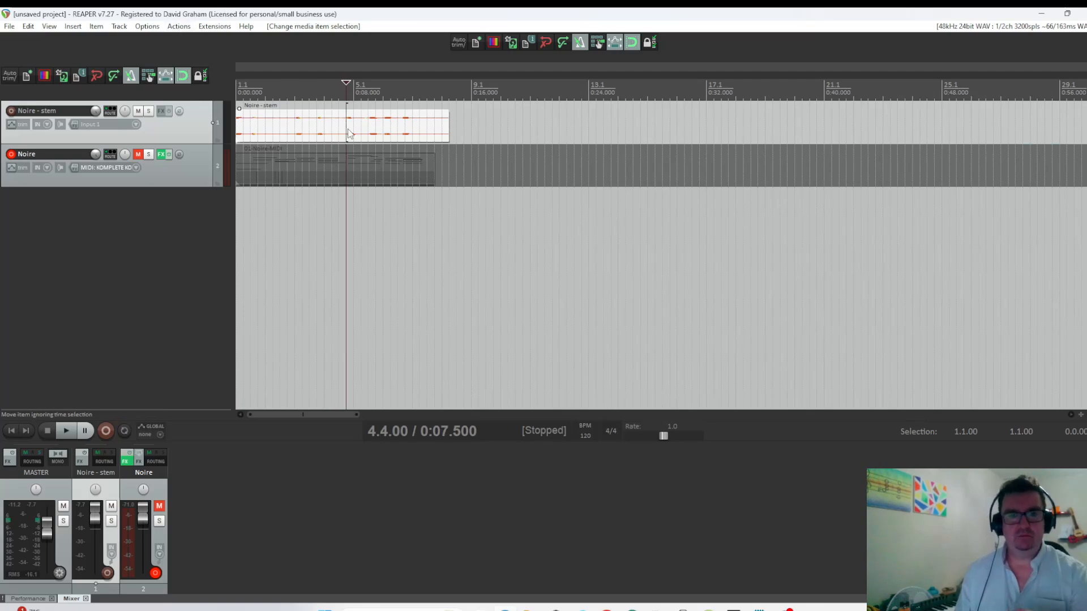
{"action": "left_click", "coordinate": [152, 27]}
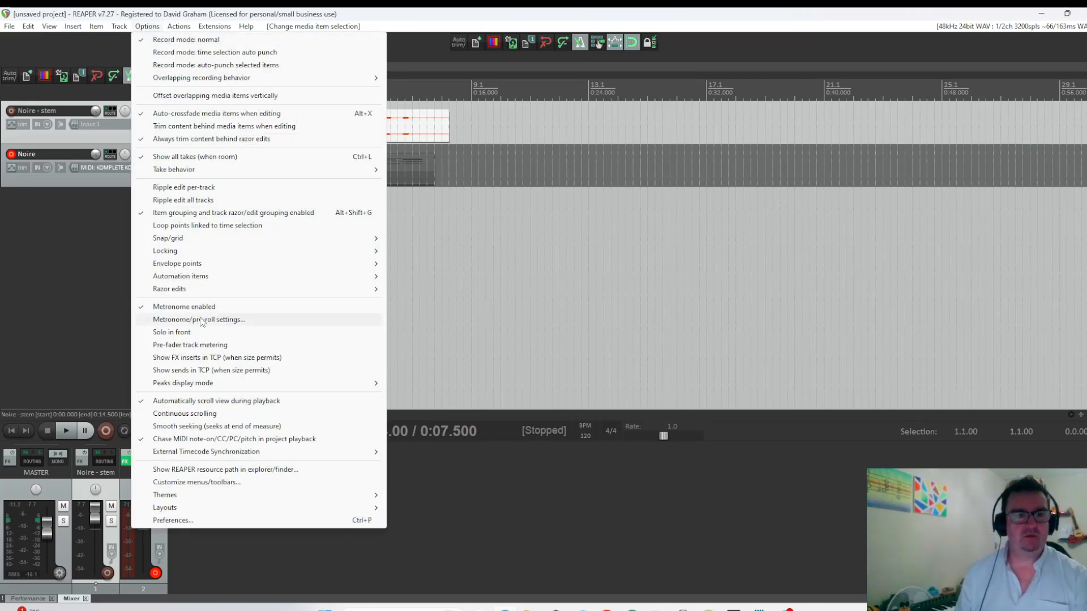
{"action": "mouse_move", "coordinate": [187, 240]}
{"action": "left_click", "coordinate": [436, 264]}
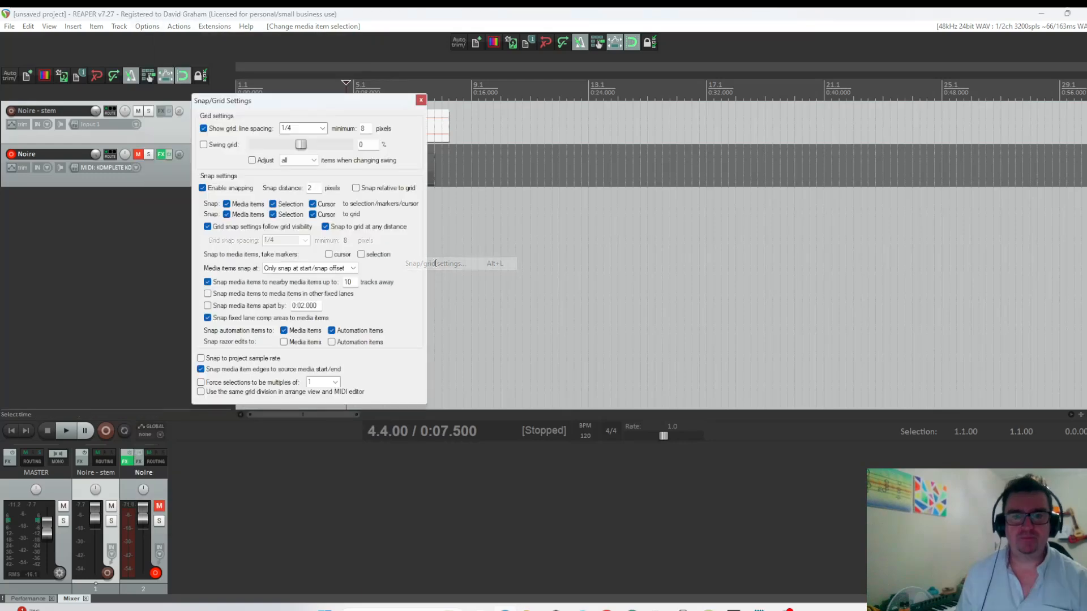
{"action": "left_click", "coordinate": [322, 128]}
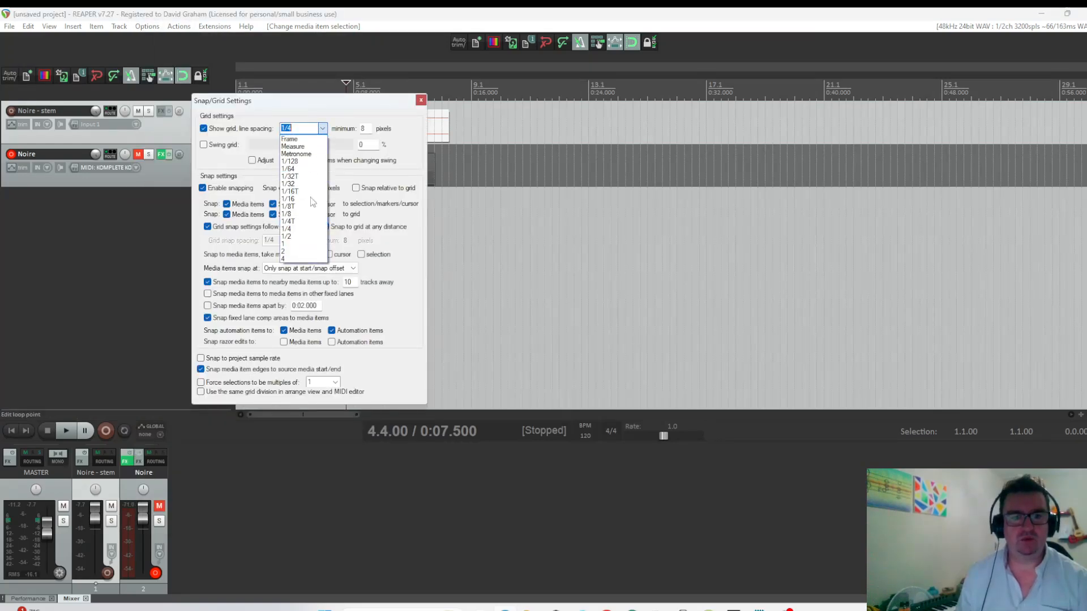
{"action": "left_click", "coordinate": [421, 101]}
Split the selected stem item at the grid lines and shuffle the order of the slices.
{"action": "scroll", "coordinate": [393, 124], "scroll_direction": "up", "scroll_amount": 5}
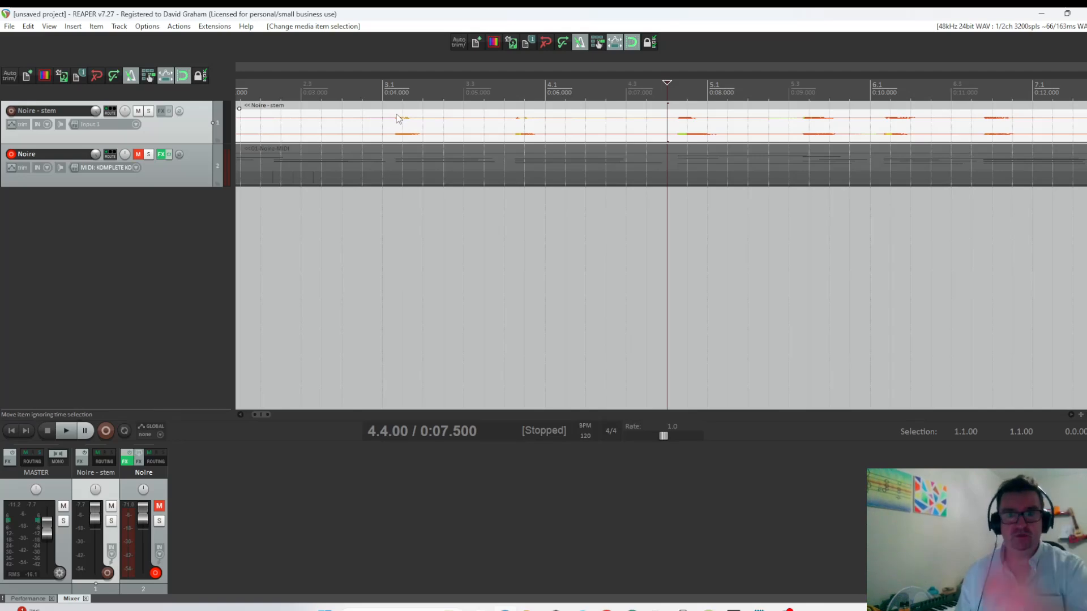
{"action": "scroll", "coordinate": [397, 118], "scroll_direction": "down", "scroll_amount": 8}
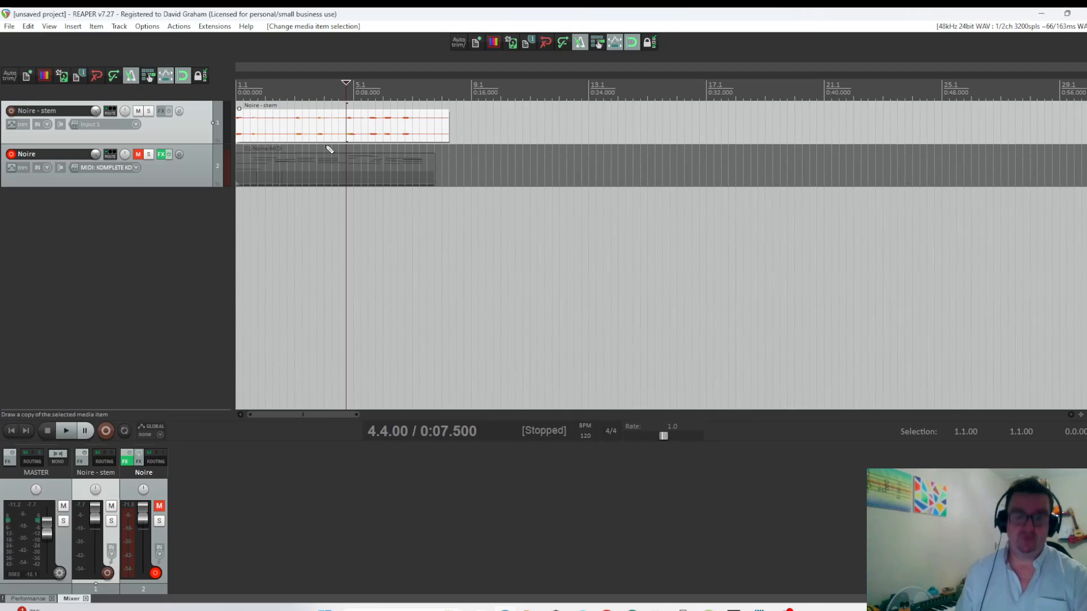
{"action": "key", "text": "ctrl+alt+s"}
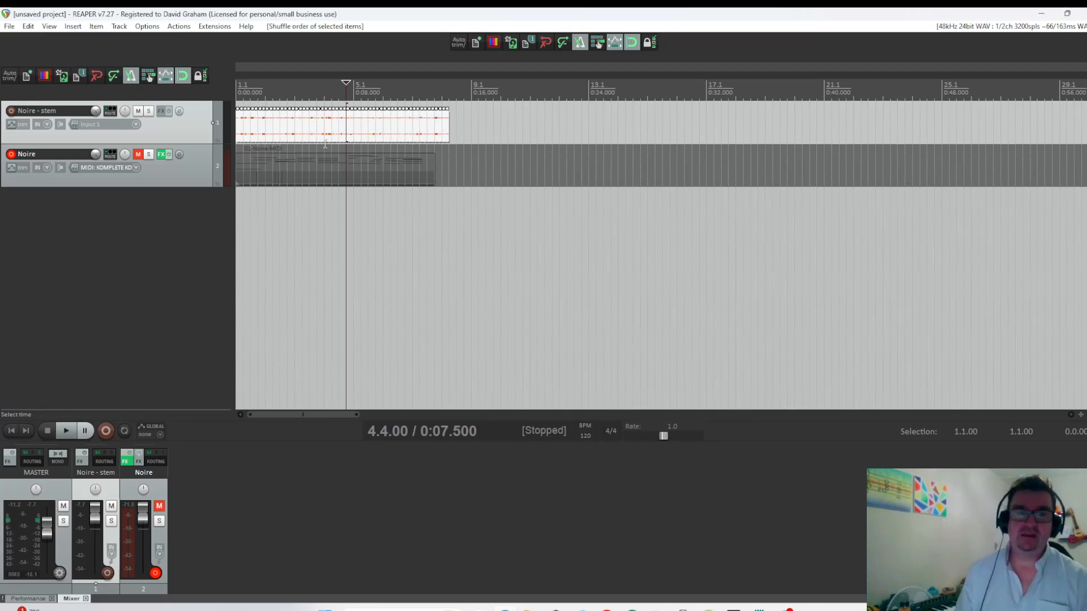
Play the shuffled stem from the project start to hear it, and stop playback.
{"action": "left_click", "coordinate": [12, 430]}
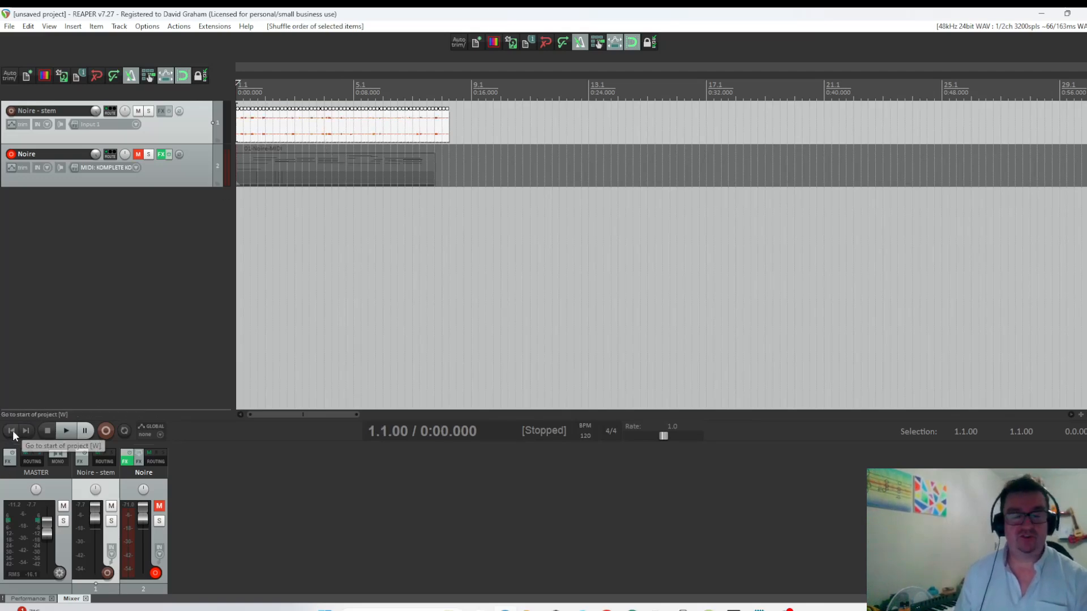
{"action": "left_click", "coordinate": [65, 430]}
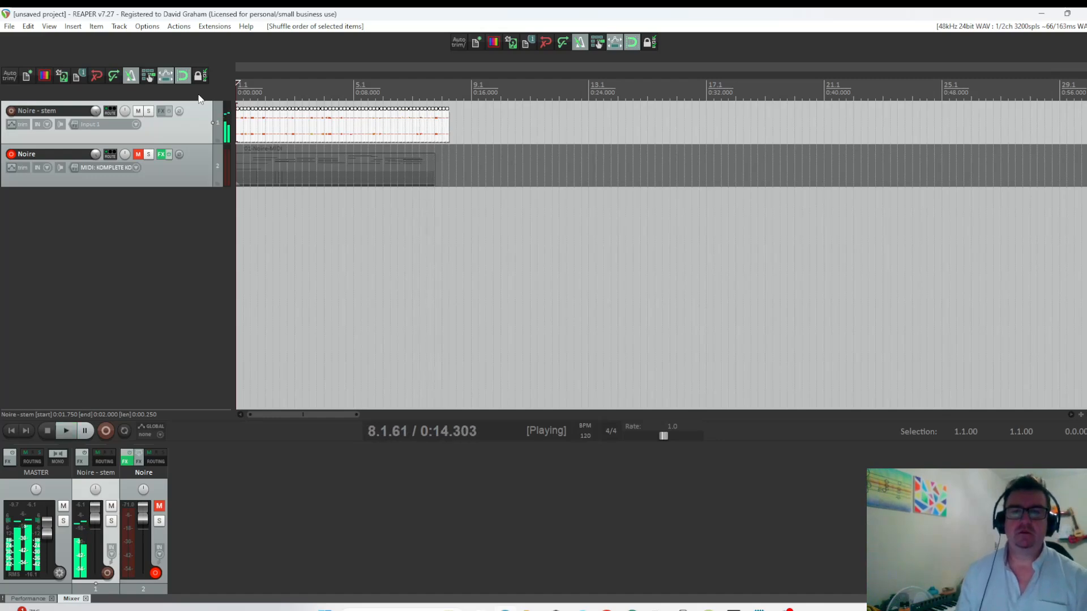
{"action": "key", "text": "Home"}
{"action": "key", "text": "space"}
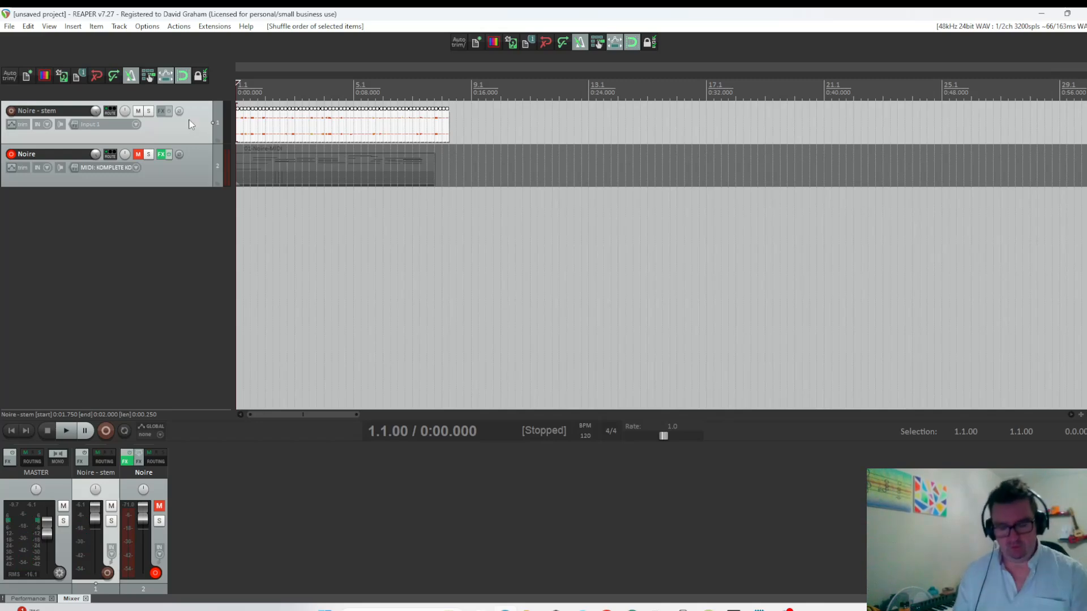
Undo the shuffle and the grid slicing, and split the stem item at 2.1.50, 3.3.00 and 2.4.50.
{"action": "key", "text": "ctrl+z"}
{"action": "key", "text": "ctrl+z"}
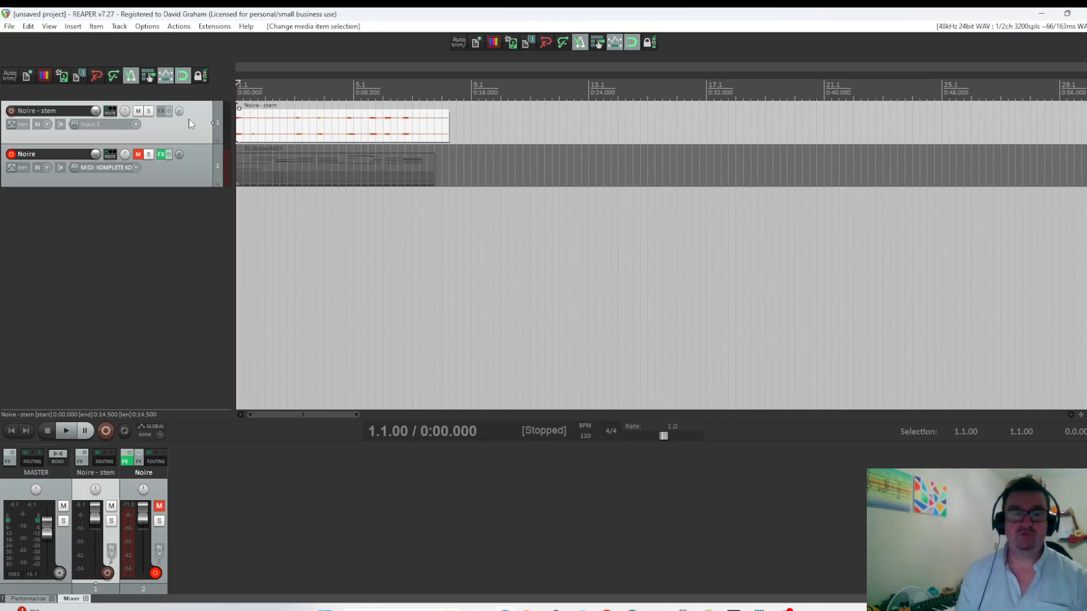
{"action": "scroll", "coordinate": [373, 137], "scroll_direction": "up", "scroll_amount": 3}
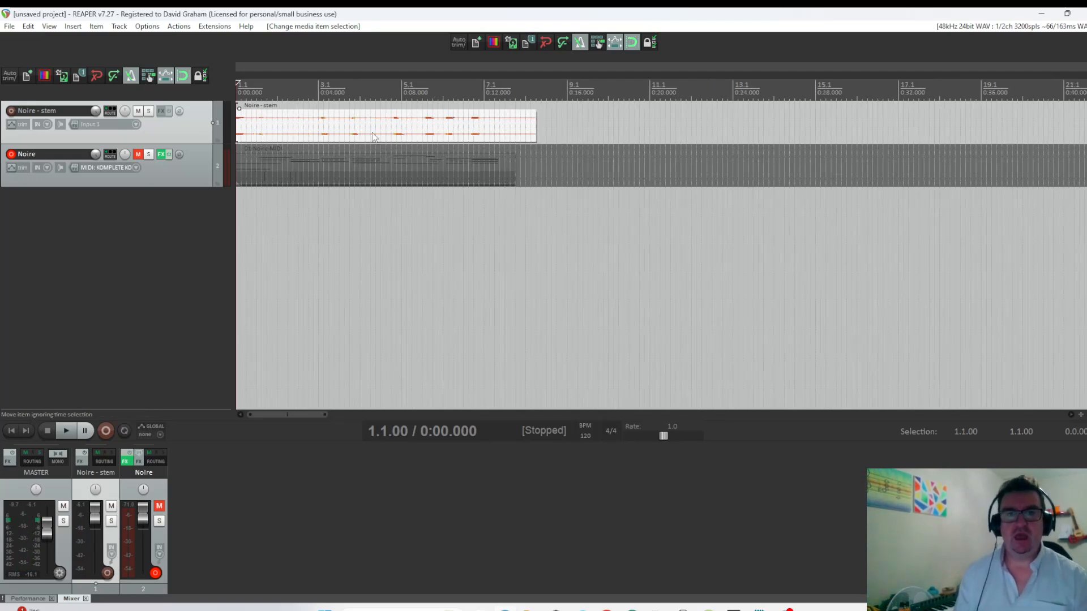
{"action": "left_click", "coordinate": [303, 126]}
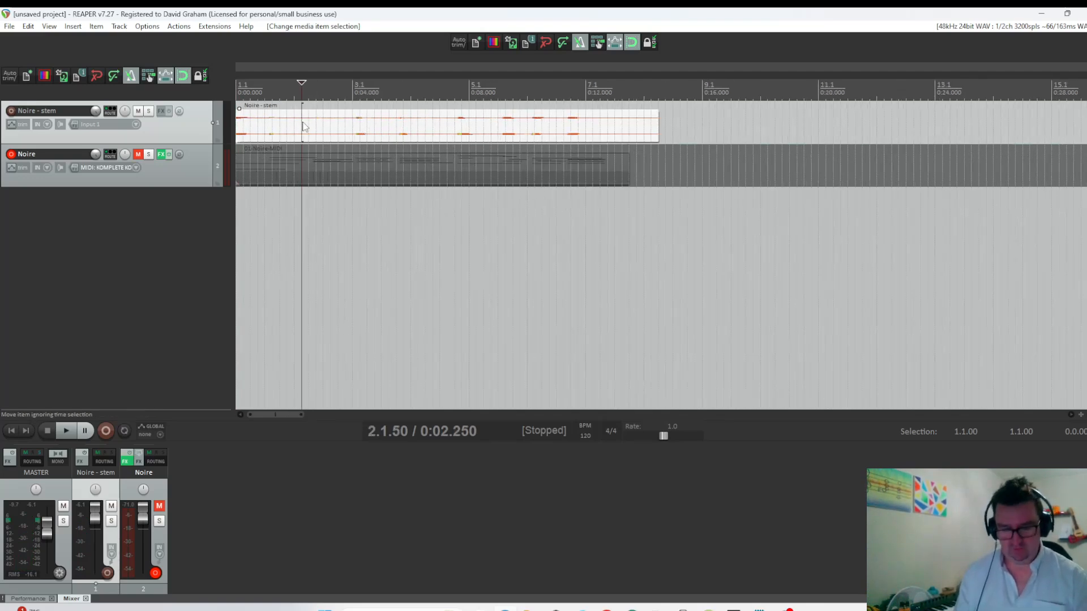
{"action": "key", "text": "s"}
{"action": "left_click", "coordinate": [382, 126]}
{"action": "key", "text": "s"}
{"action": "left_click", "coordinate": [345, 127]}
{"action": "key", "text": "s"}
Split the rest of the stem at 4.2.50, shortly after 5.1, at 6.3.50 and midway between 7.1 and 8.1.
{"action": "left_click", "coordinate": [435, 137]}
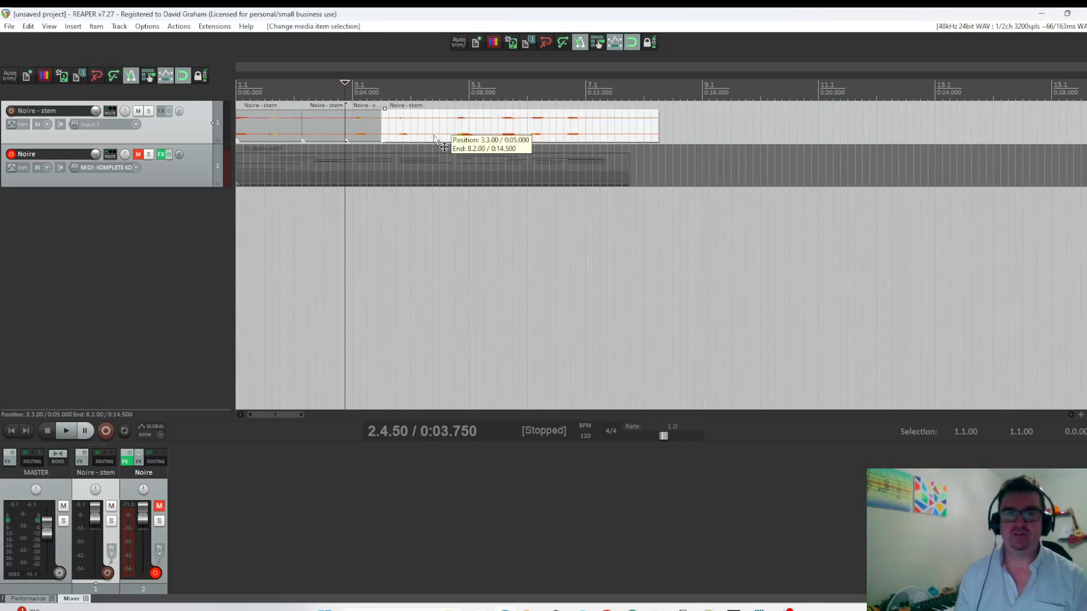
{"action": "key", "text": "s"}
{"action": "left_click", "coordinate": [485, 136]}
{"action": "key", "text": "s"}
{"action": "left_click", "coordinate": [565, 136]}
{"action": "key", "text": "s"}
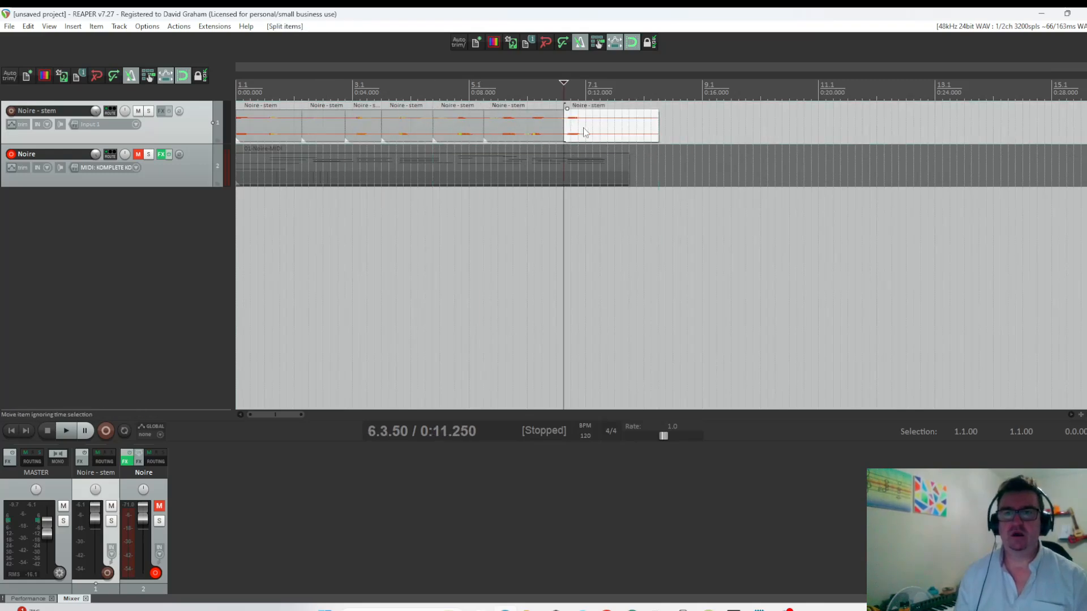
{"action": "left_click", "coordinate": [623, 136]}
{"action": "key", "text": "s"}
Split the stem segments starting at 2.4.50, 4.2.50 and 6.3.50 at the grid lines and shuffle the slices within each.
{"action": "left_click", "coordinate": [367, 131]}
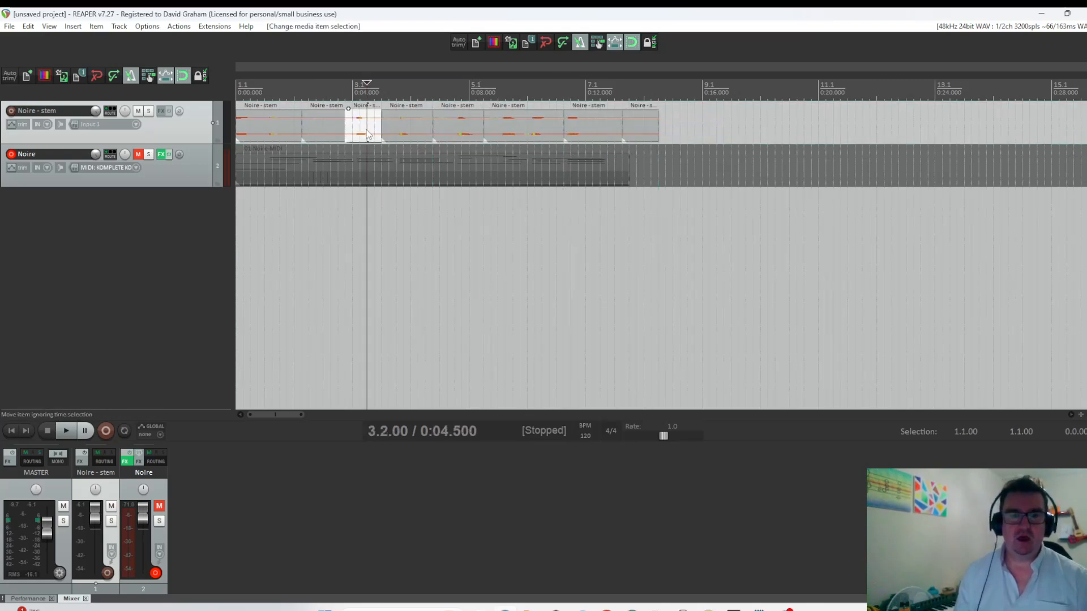
{"action": "key", "text": "ctrl+alt+s"}
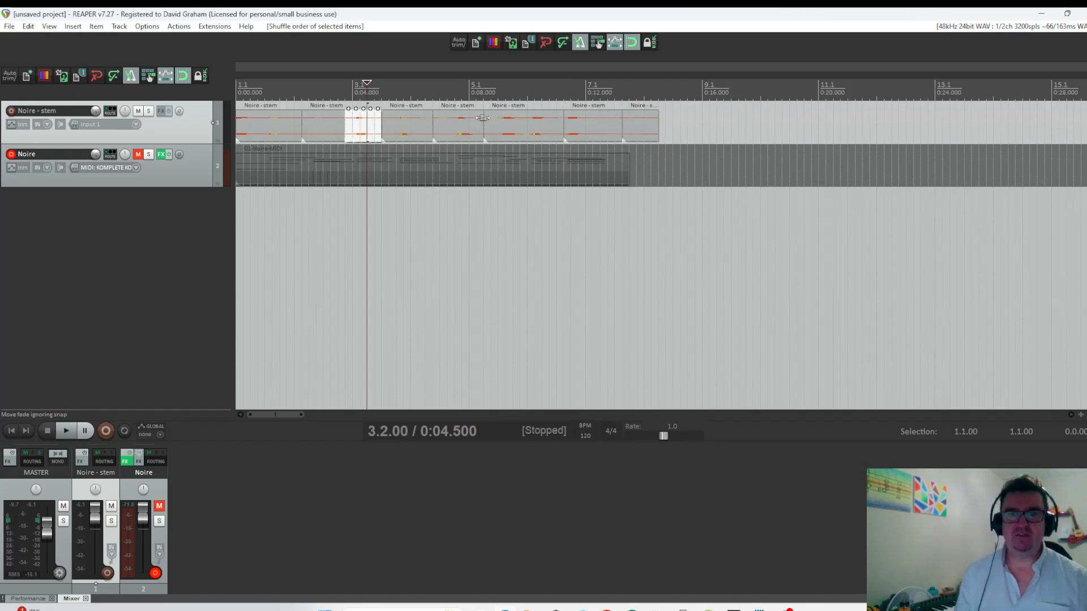
{"action": "left_click", "coordinate": [498, 133]}
{"action": "left_click", "coordinate": [451, 132]}
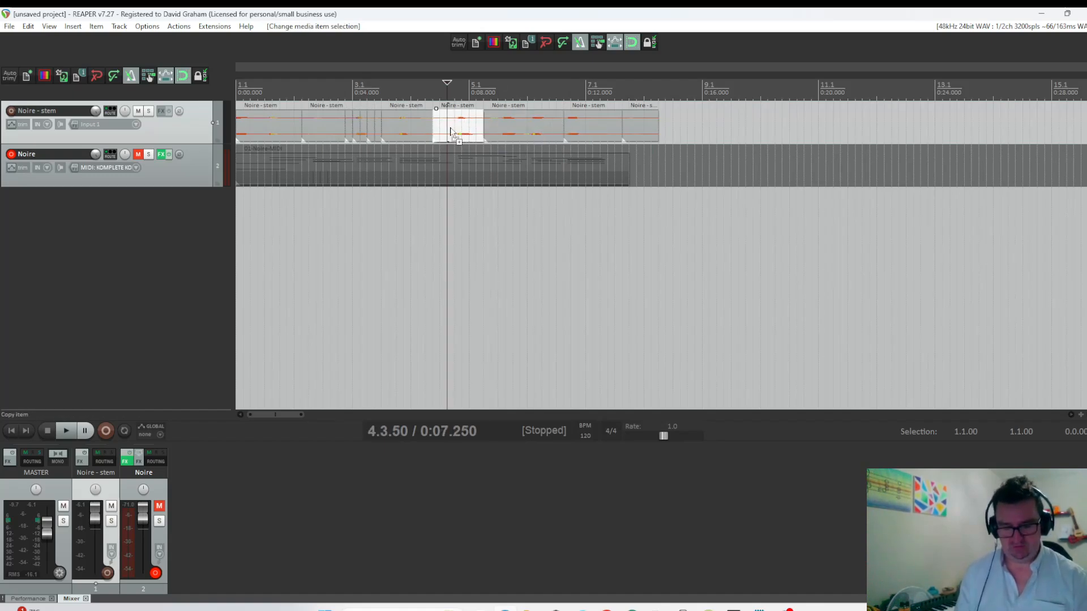
{"action": "key", "text": "ctrl+alt+s"}
{"action": "left_click", "coordinate": [579, 123]}
{"action": "key", "text": "ctrl+alt+s"}
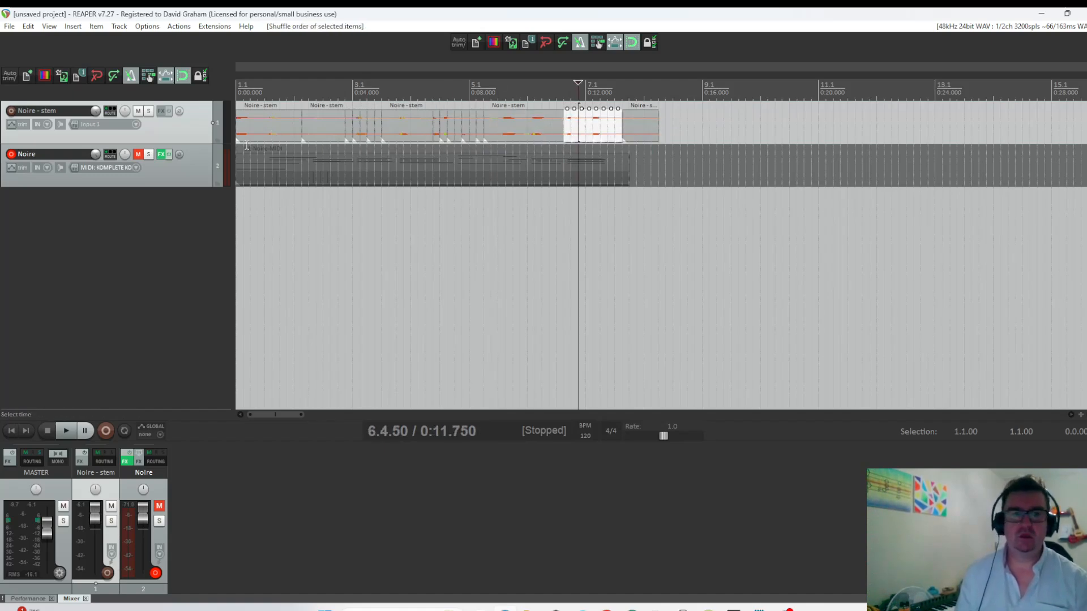
Set the grid line spacing to 1/16, and split and shuffle the small slices at 4.3.00 and 3.2.00 on that grid.
{"action": "left_click", "coordinate": [141, 27]}
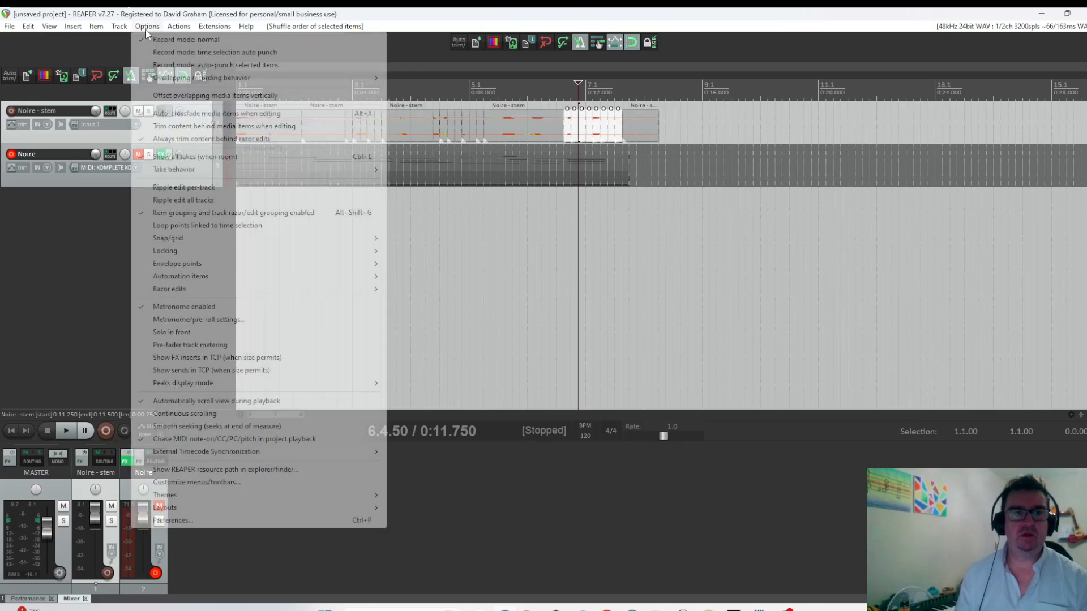
{"action": "mouse_move", "coordinate": [346, 247]}
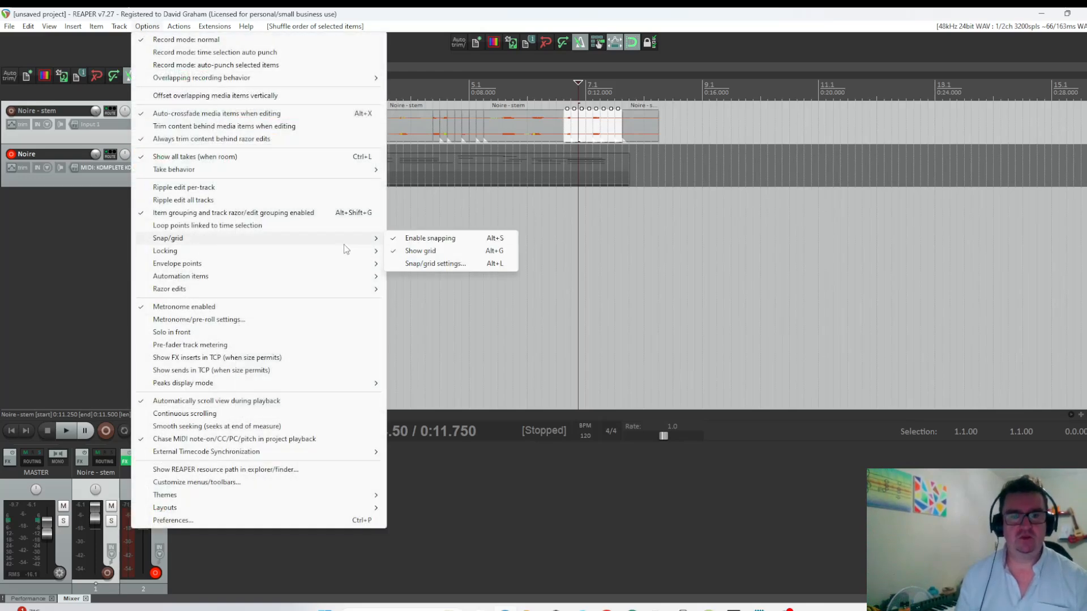
{"action": "left_click", "coordinate": [433, 262]}
{"action": "left_click", "coordinate": [322, 129]}
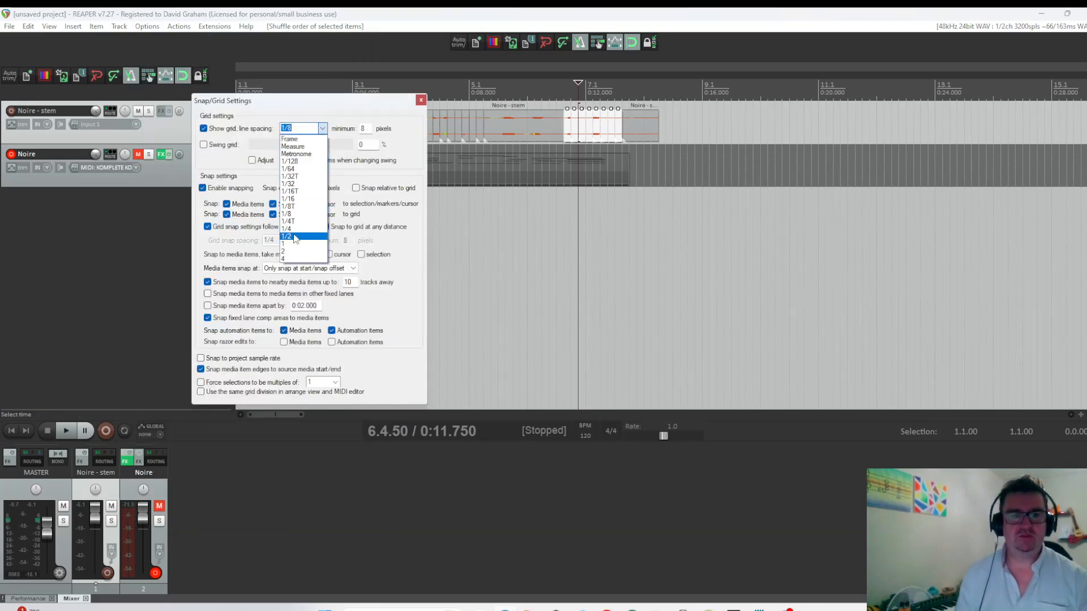
{"action": "left_click", "coordinate": [294, 199]}
{"action": "left_click", "coordinate": [420, 100]}
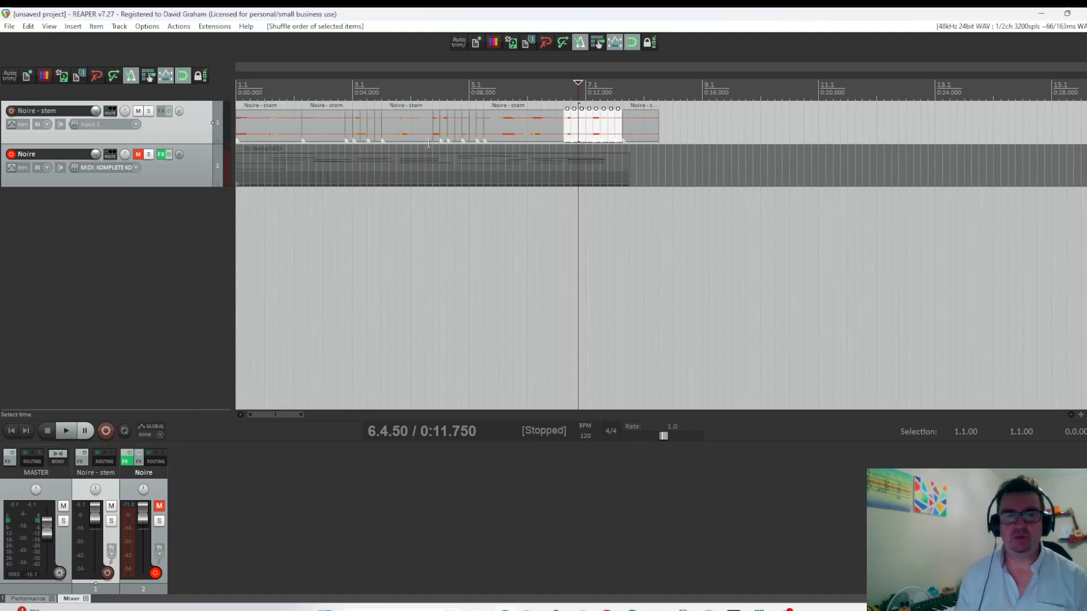
{"action": "left_click", "coordinate": [441, 129]}
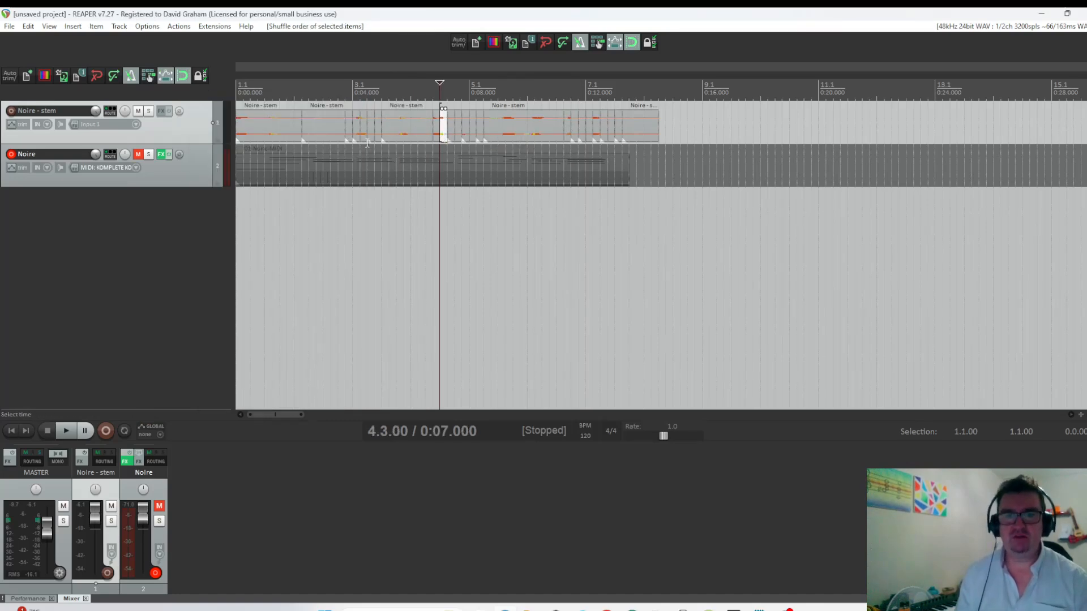
{"action": "left_click_drag", "start_coordinate": [443, 134], "coordinate": [371, 134]}
Split the first stem segment in two places within bar 1, and grid-split and shuffle the piece around 1.4.00.
{"action": "left_click", "coordinate": [267, 132]}
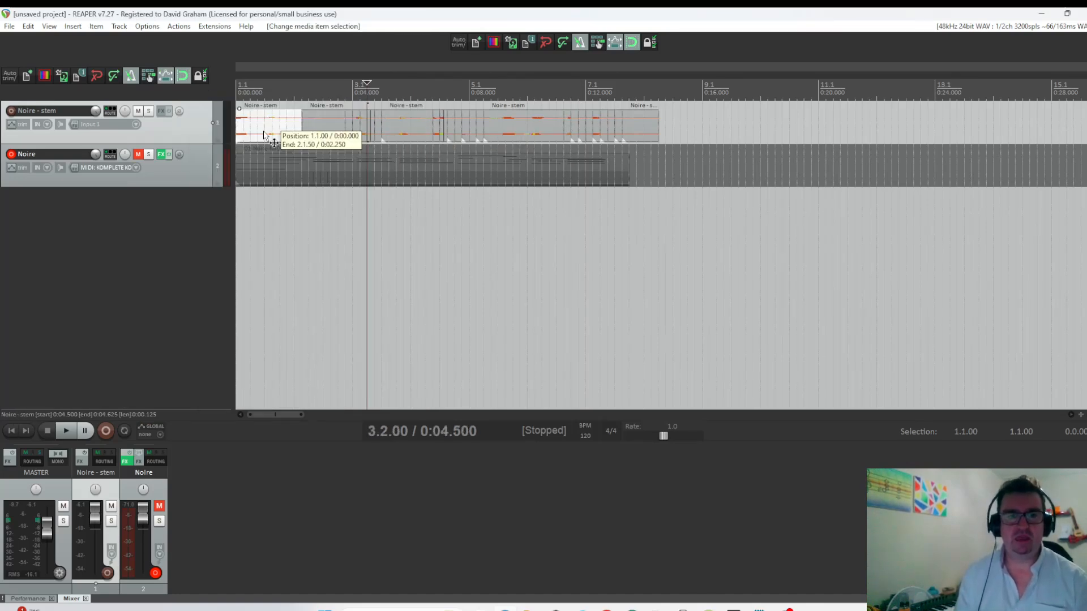
{"action": "key", "text": "s"}
{"action": "left_click", "coordinate": [287, 128]}
{"action": "key", "text": "s"}
{"action": "left_click", "coordinate": [281, 133]}
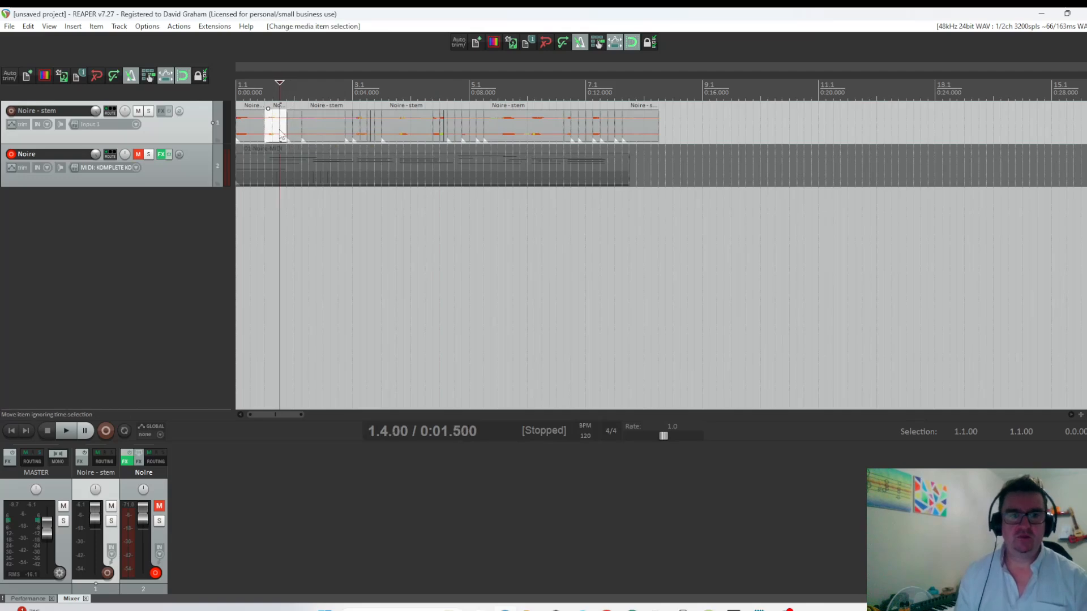
{"action": "key", "text": "shift+s"}
Cut out the piece between 5.4.50 and 6.1.00, and grid-split and shuffle small slices up to the one at 7.2.00.
{"action": "left_click", "coordinate": [523, 136]}
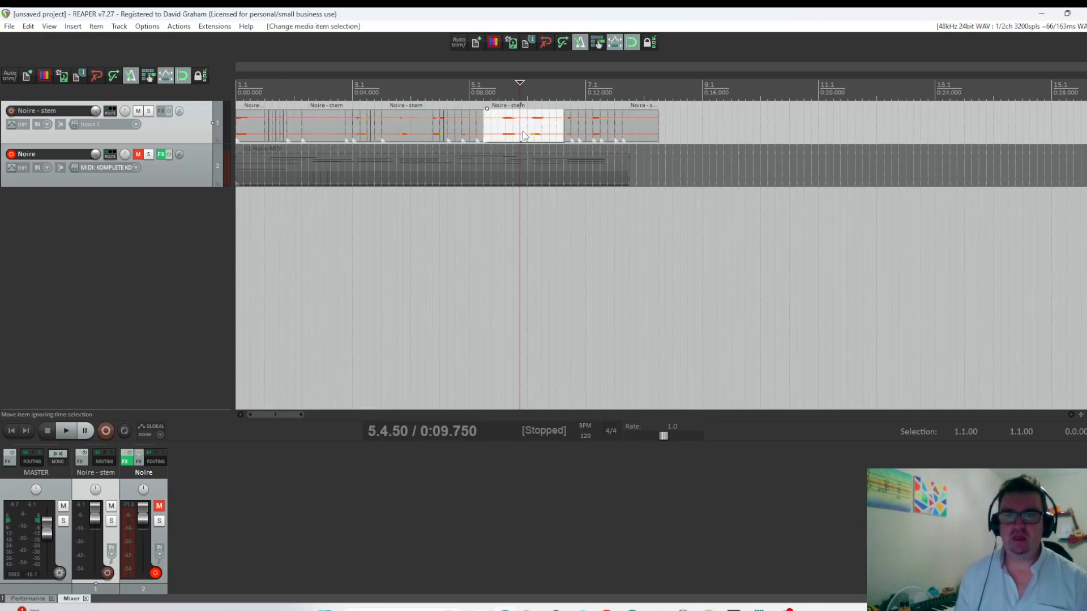
{"action": "key", "text": "s"}
{"action": "left_click", "coordinate": [524, 133]}
{"action": "key", "text": "s"}
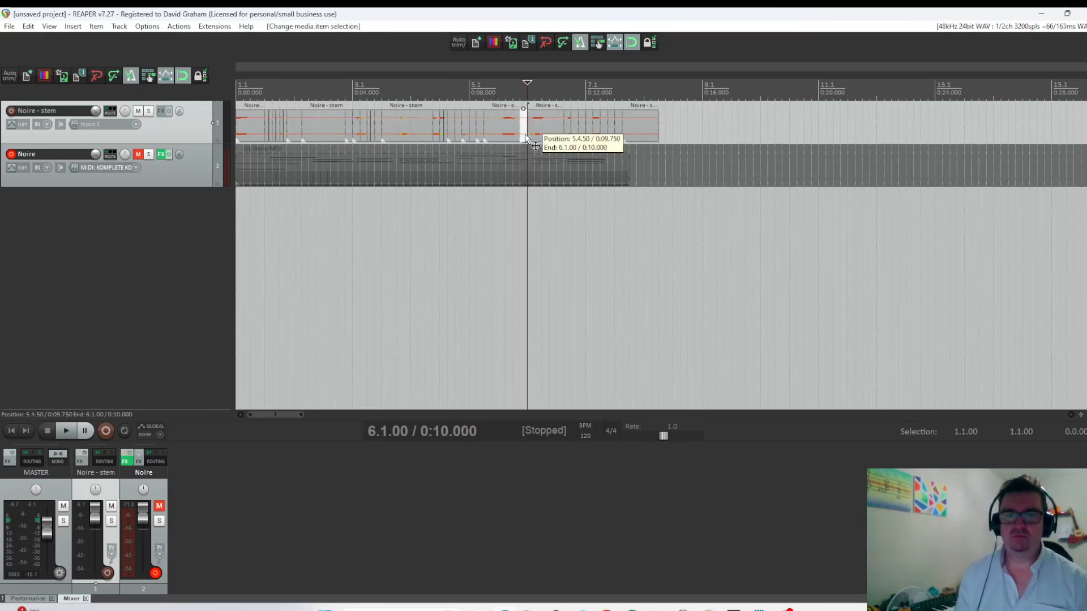
{"action": "left_click_drag", "start_coordinate": [525, 133], "coordinate": [607, 136]}
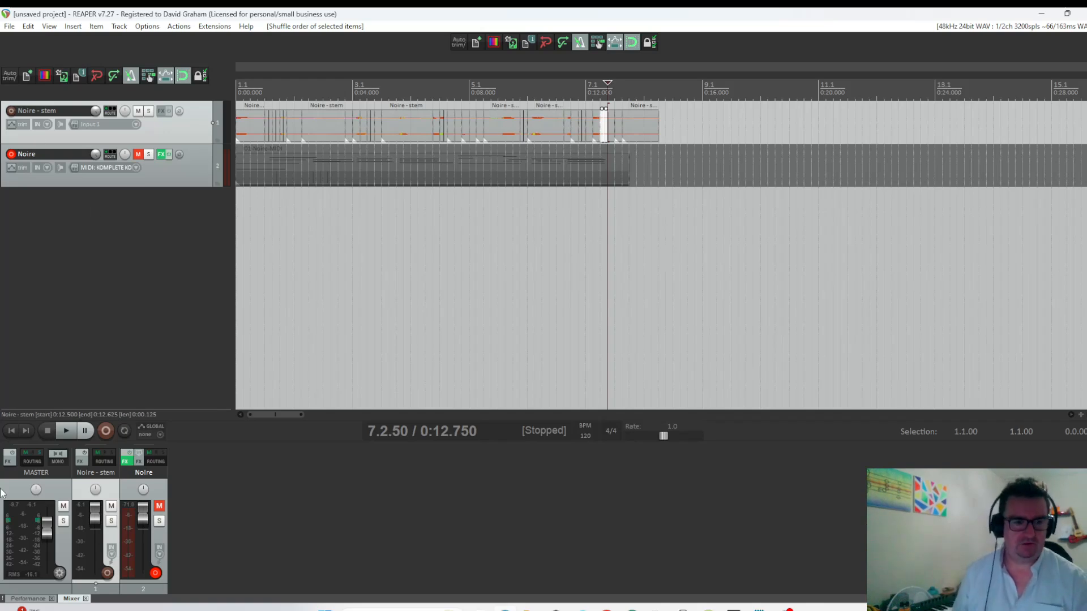
Play the re-sliced stem from the project start to judge the arrangement.
{"action": "left_click", "coordinate": [11, 431]}
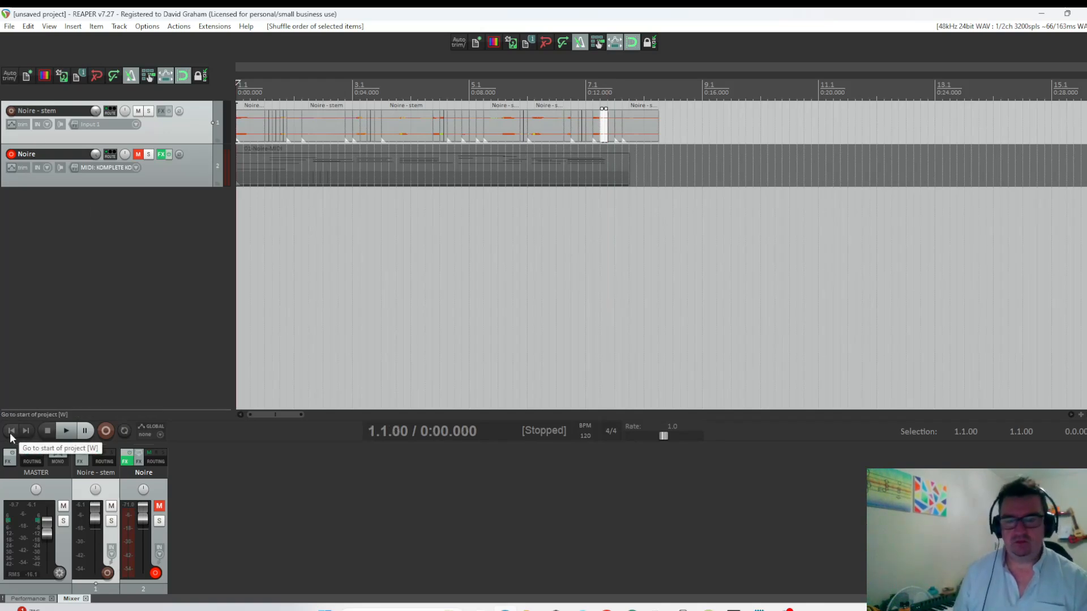
{"action": "key", "text": "space"}
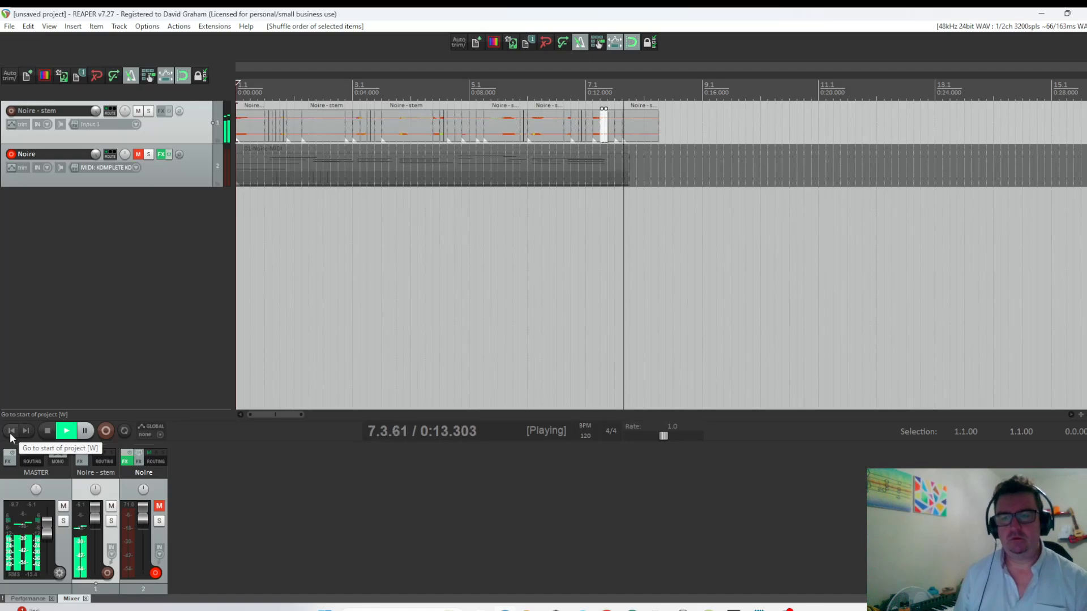
{"action": "key", "text": "space"}
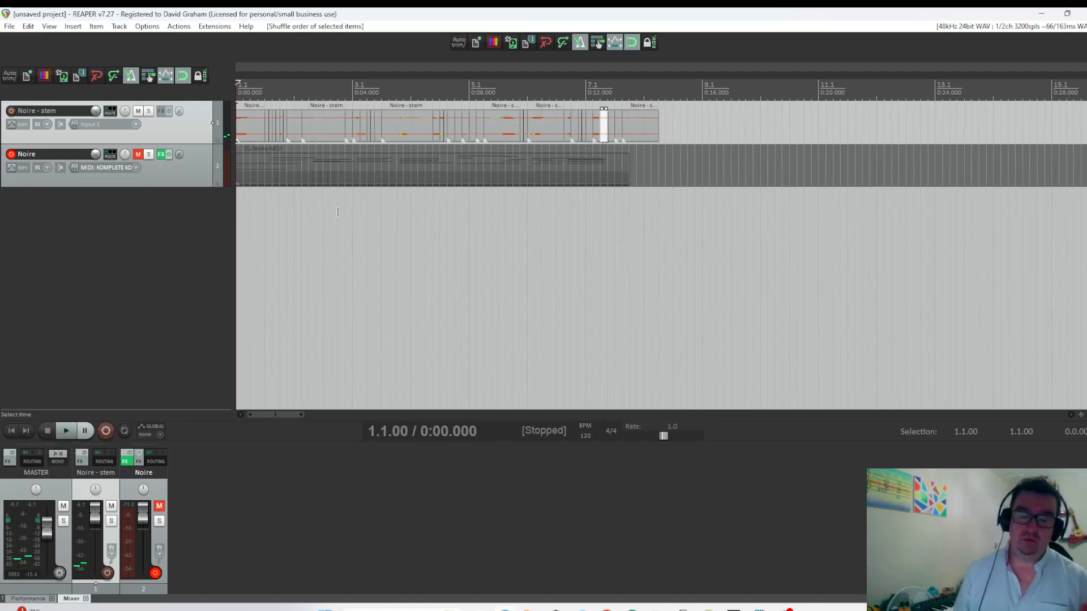
Reverse the active take of the small stem slice at 3.2.50.
{"action": "left_click", "coordinate": [377, 130]}
{"action": "right_click", "coordinate": [378, 130]}
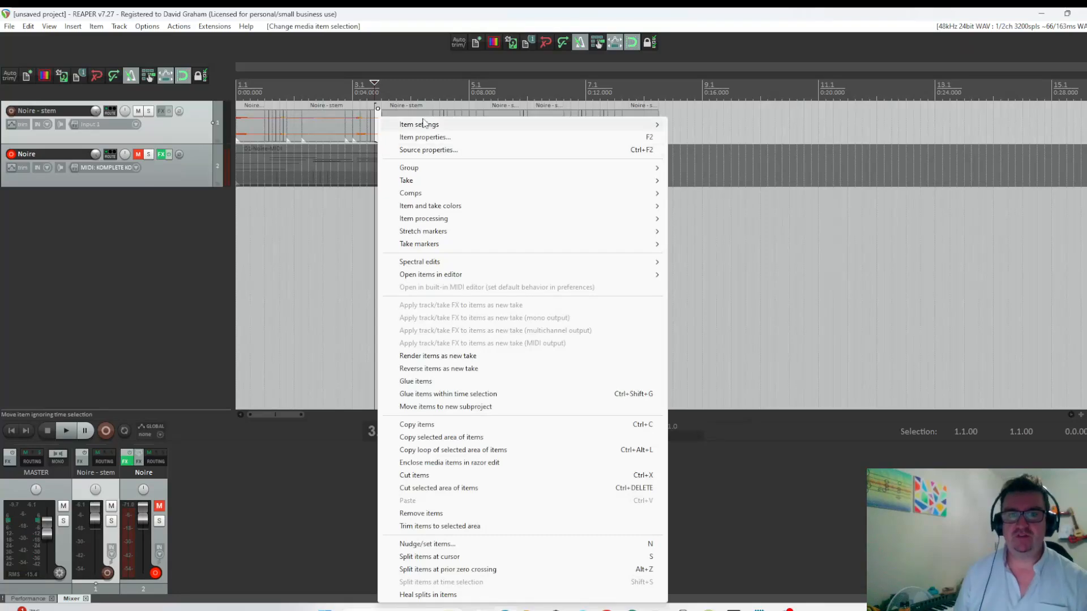
{"action": "mouse_move", "coordinate": [423, 124]}
{"action": "left_click", "coordinate": [701, 243]}
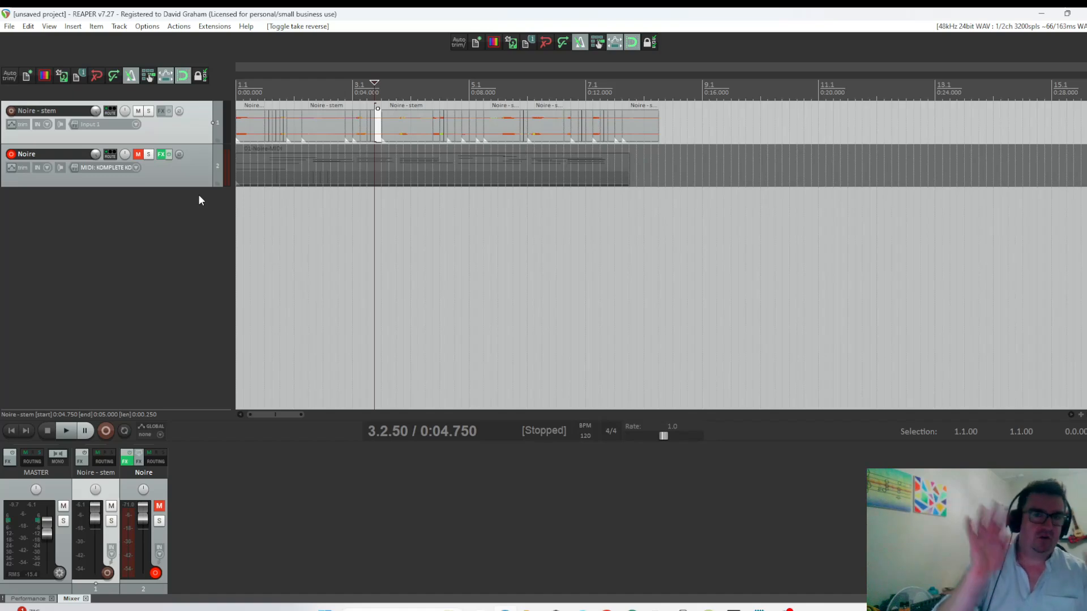
Reverse the active takes of the stem slice around 2.1.00 and the slice at 4.2.50.
{"action": "left_click", "coordinate": [292, 120]}
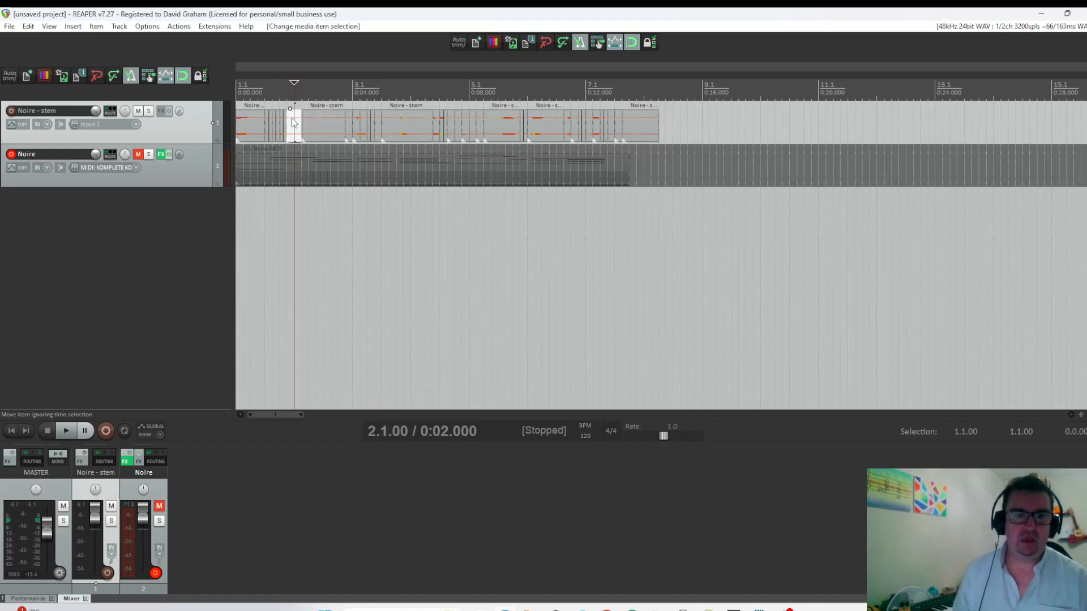
{"action": "right_click", "coordinate": [292, 123]}
{"action": "mouse_move", "coordinate": [346, 125]}
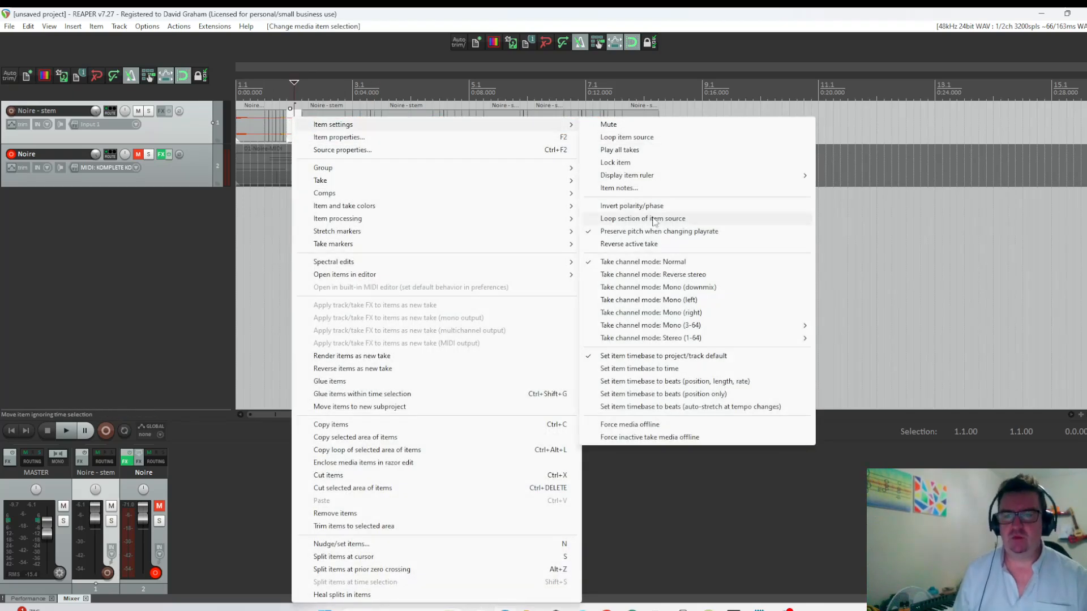
{"action": "left_click", "coordinate": [634, 244]}
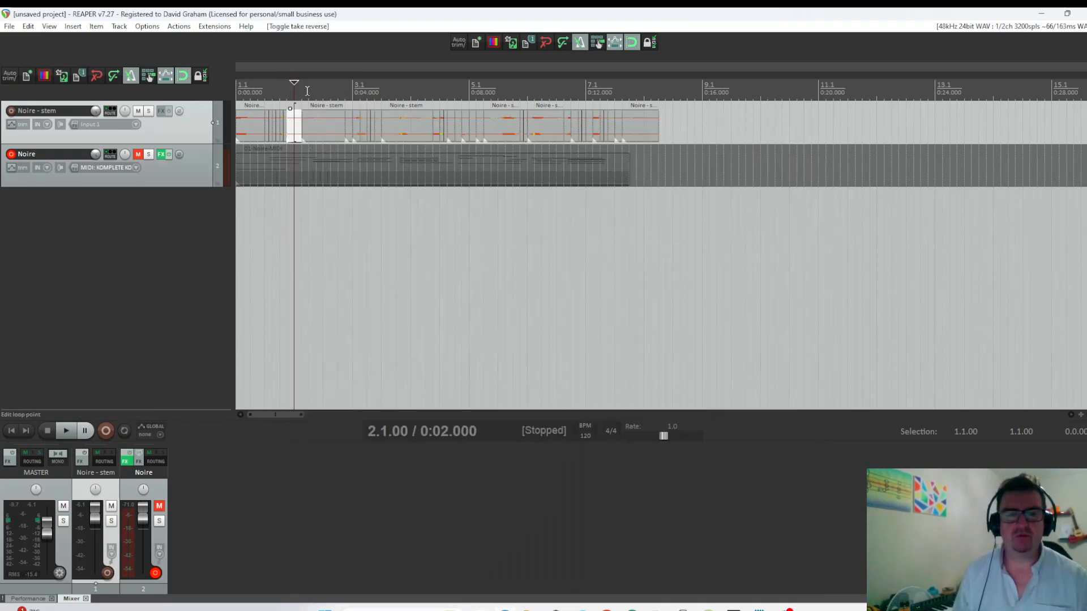
{"action": "left_click", "coordinate": [436, 127]}
{"action": "right_click", "coordinate": [436, 127]}
{"action": "mouse_move", "coordinate": [473, 126]}
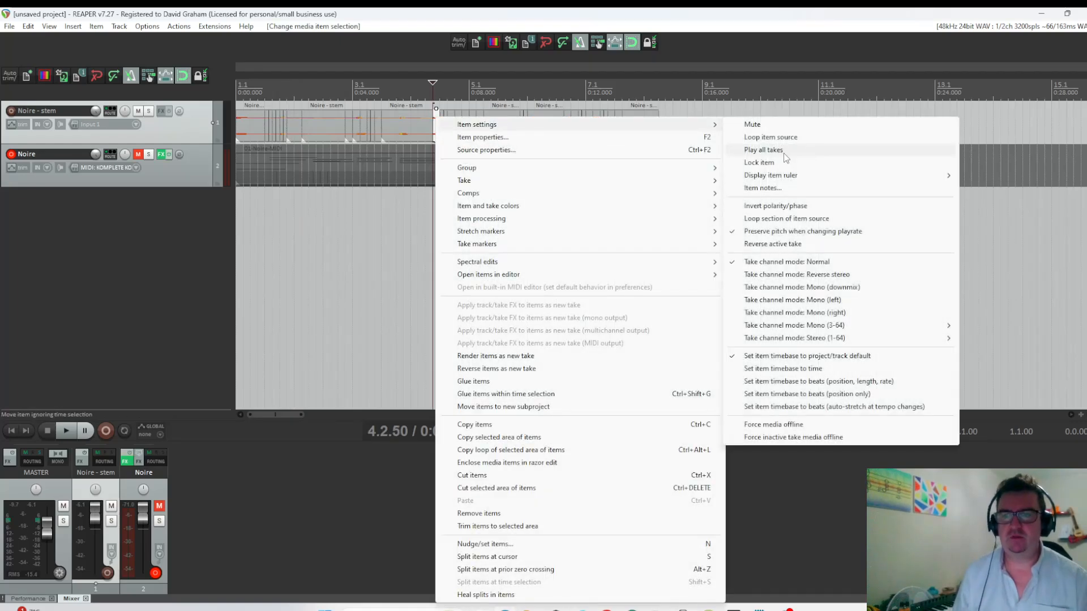
{"action": "left_click", "coordinate": [769, 244]}
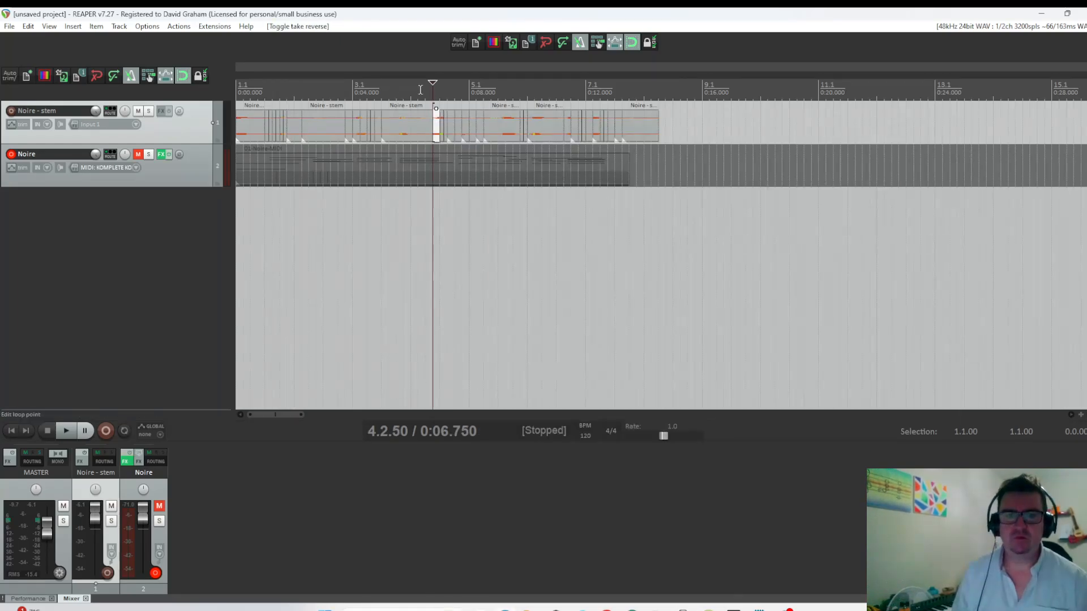
Audition the reversed slices by playing from just before 4.2.50 and again from 2.4.50.
{"action": "left_click", "coordinate": [419, 90]}
{"action": "key", "text": "space"}
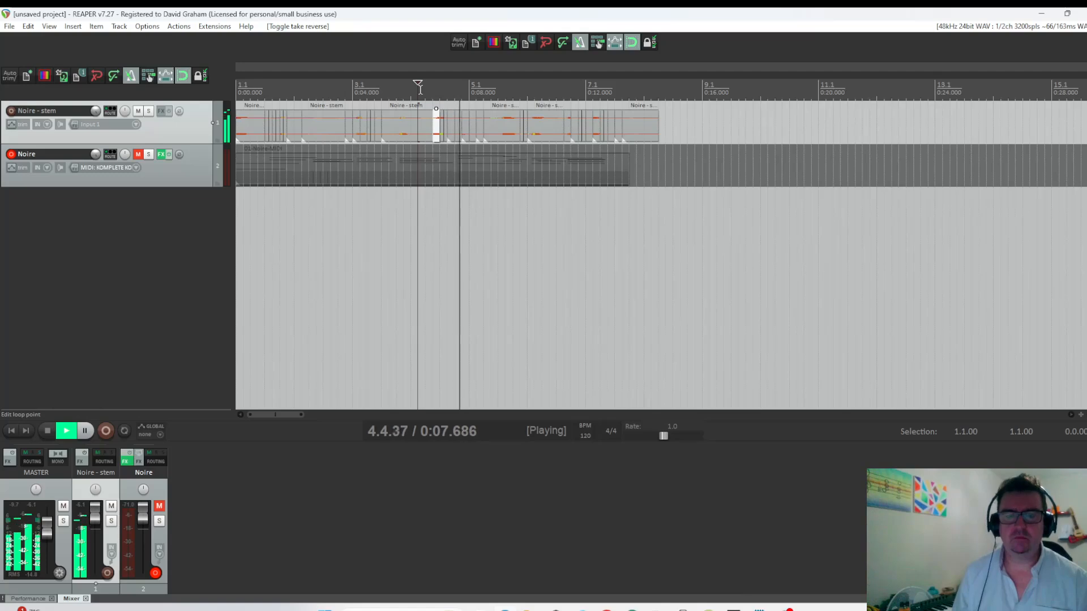
{"action": "key", "text": "space"}
{"action": "left_click", "coordinate": [344, 90]}
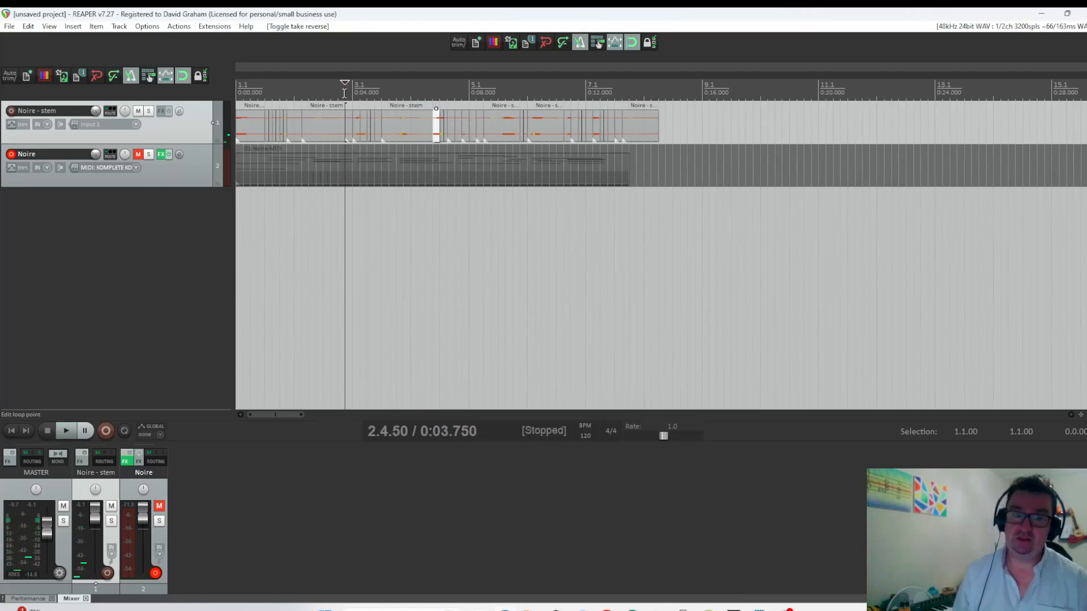
{"action": "key", "text": "space"}
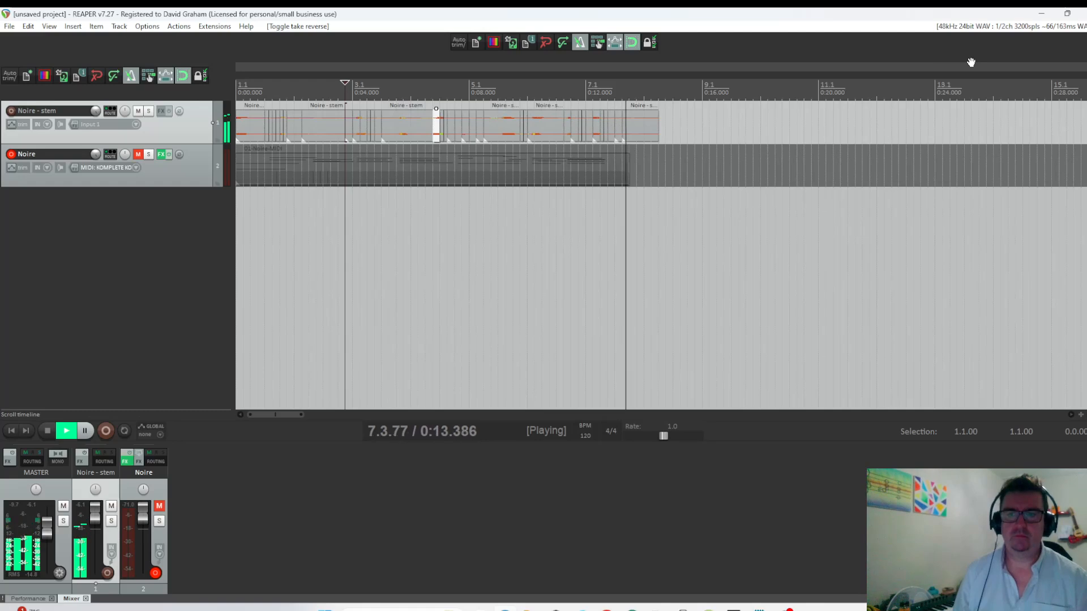
Stop playback and turn on No autofades for the stem slice starting at 3.1.50.
{"action": "key", "text": "space"}
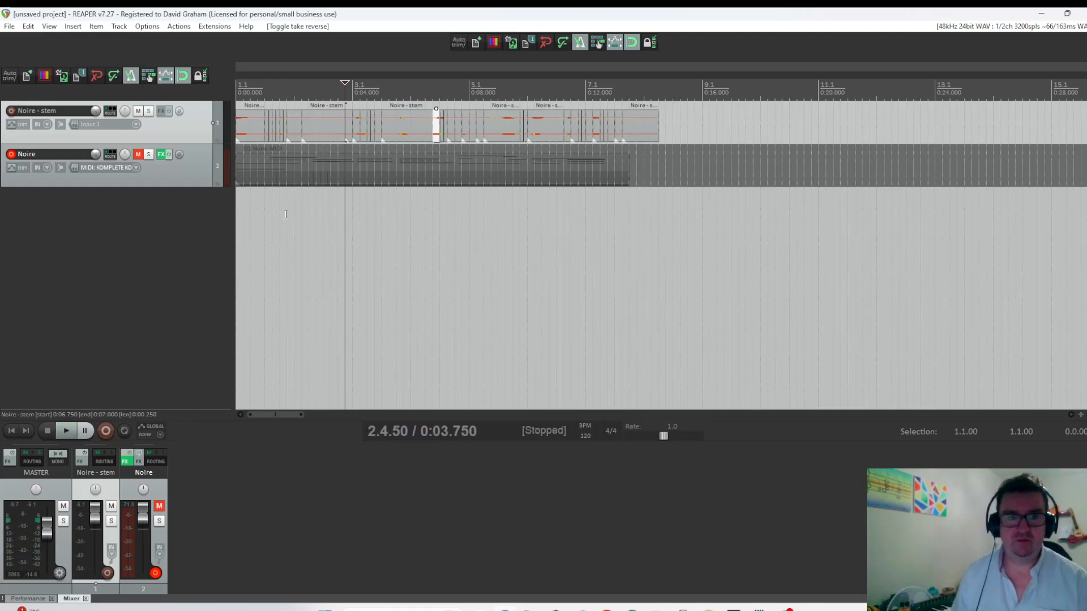
{"action": "mouse_move", "coordinate": [95, 114]}
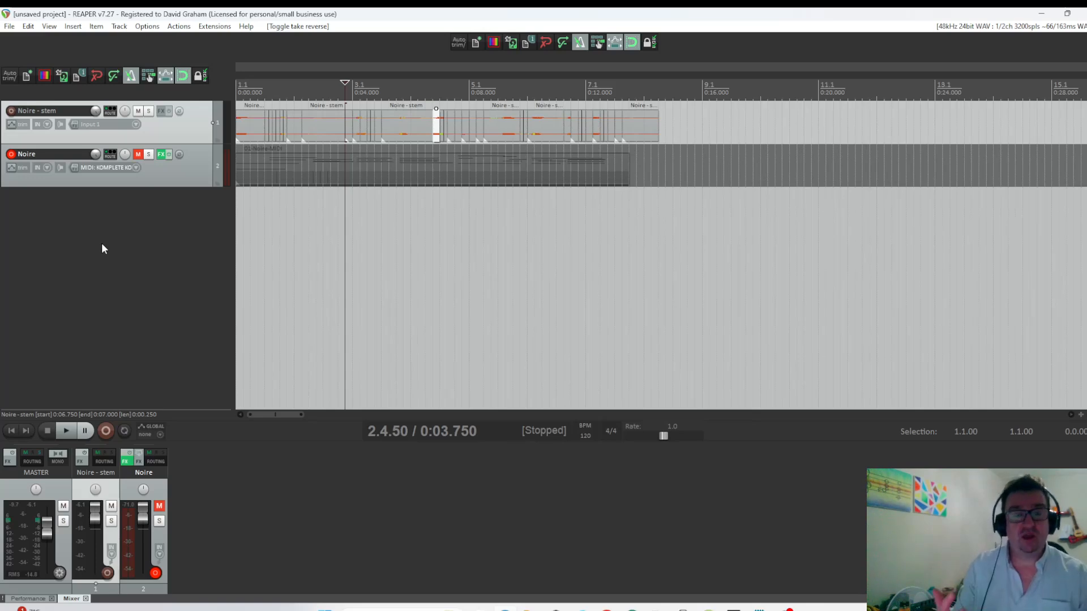
{"action": "scroll", "coordinate": [456, 225], "scroll_direction": "up", "scroll_amount": 3}
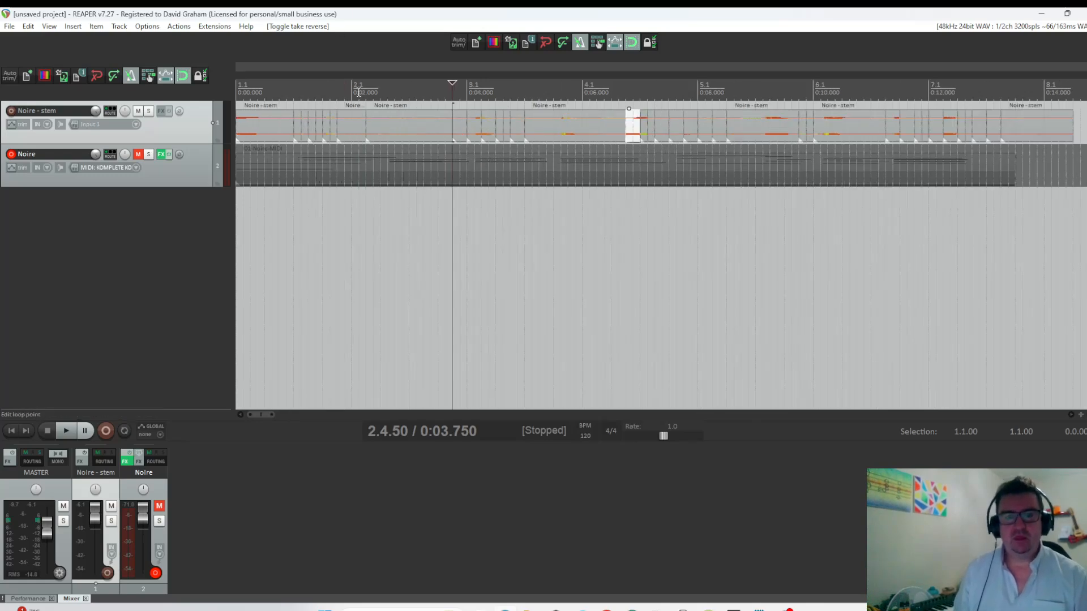
{"action": "left_click", "coordinate": [453, 128]}
{"action": "scroll", "coordinate": [451, 135], "scroll_direction": "up", "scroll_amount": 3}
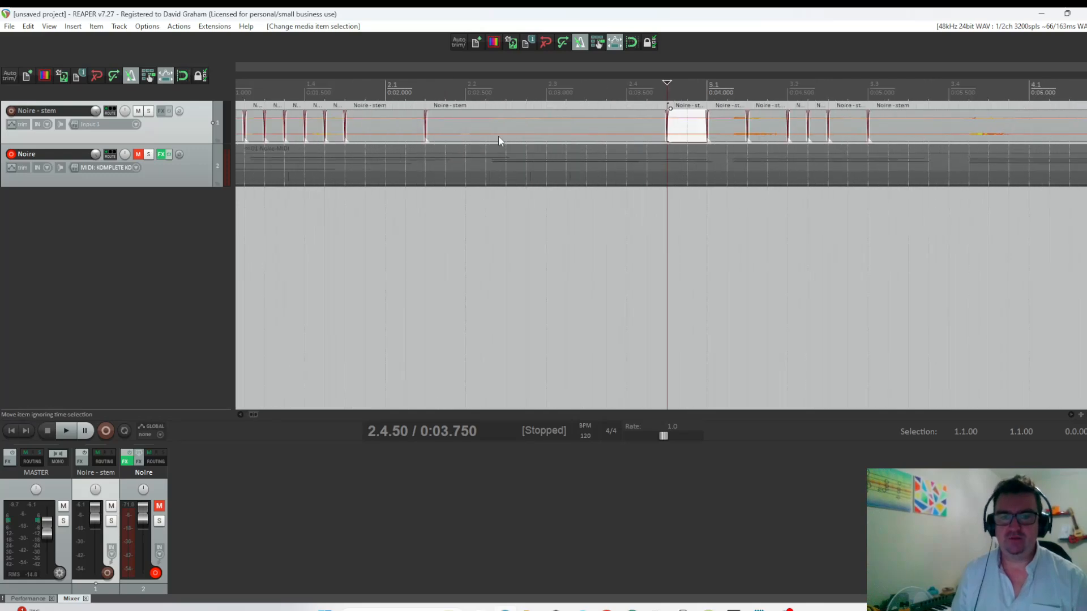
{"action": "left_click", "coordinate": [731, 136]}
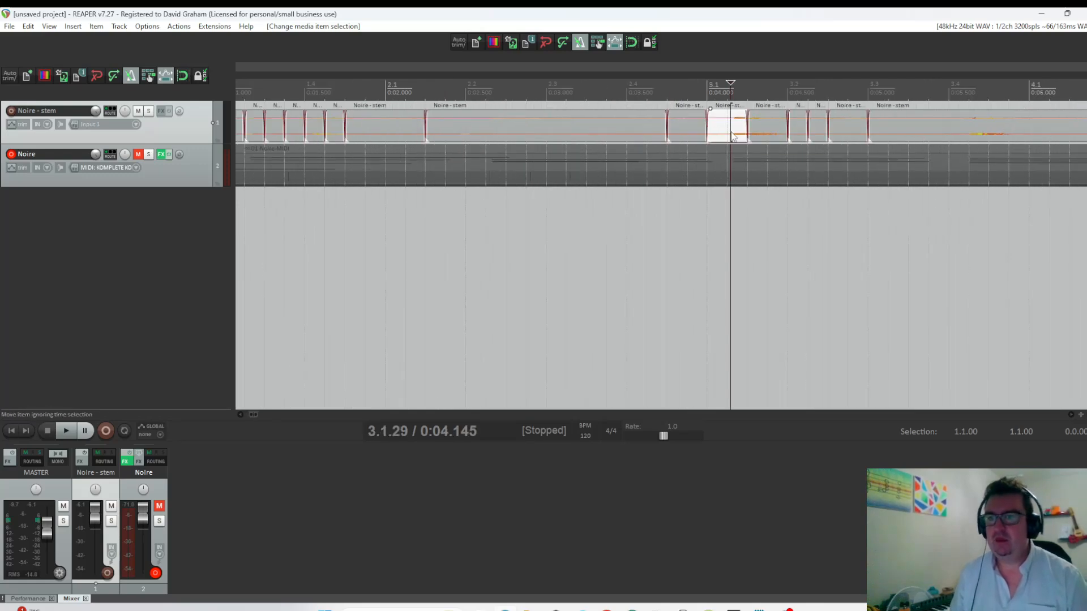
{"action": "left_click", "coordinate": [771, 134]}
{"action": "scroll", "coordinate": [770, 136], "scroll_direction": "up", "scroll_amount": 4}
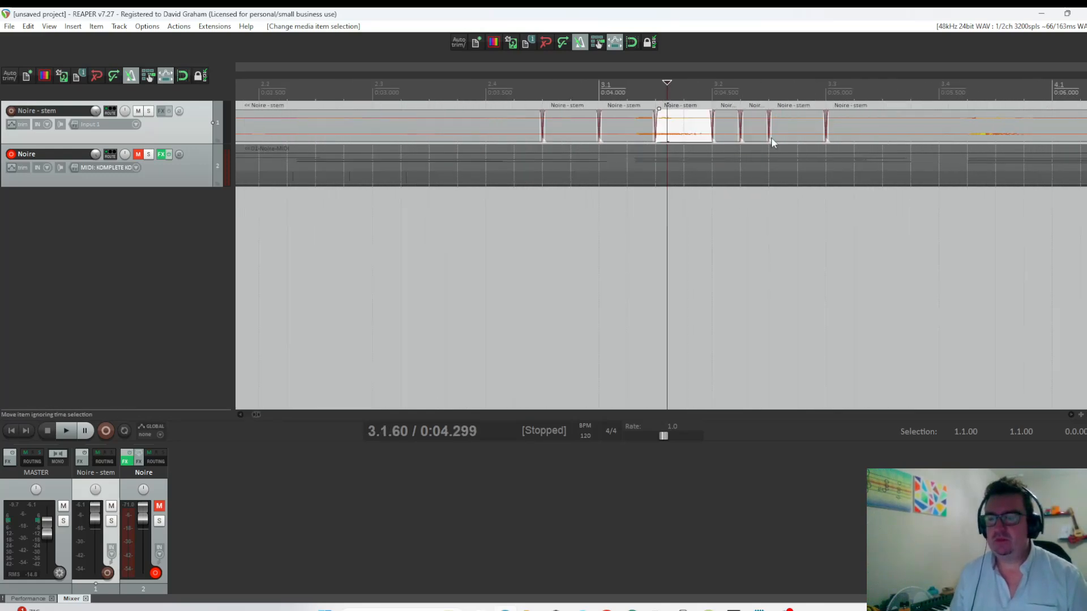
{"action": "left_click", "coordinate": [708, 129]}
{"action": "right_click", "coordinate": [707, 129]}
{"action": "double_click", "coordinate": [691, 125]}
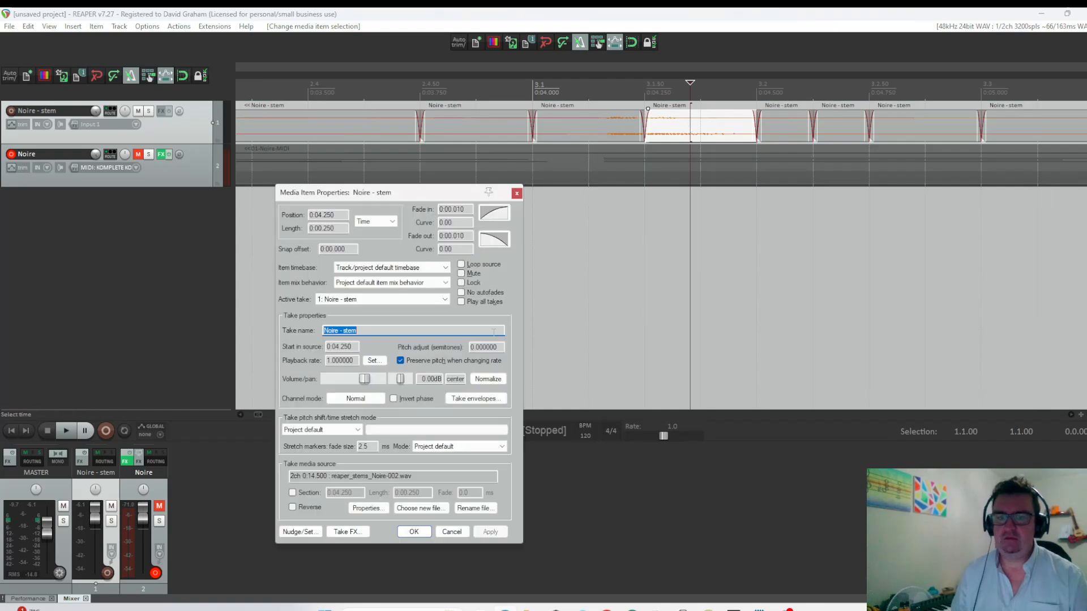
{"action": "left_click", "coordinate": [462, 293]}
{"action": "left_click", "coordinate": [490, 532]}
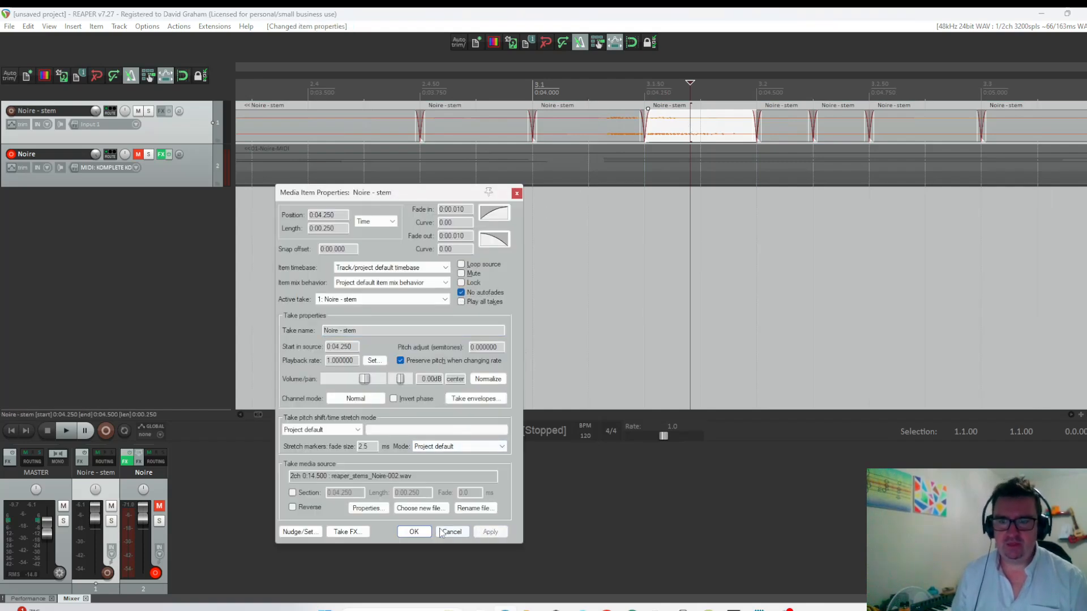
{"action": "left_click", "coordinate": [411, 535]}
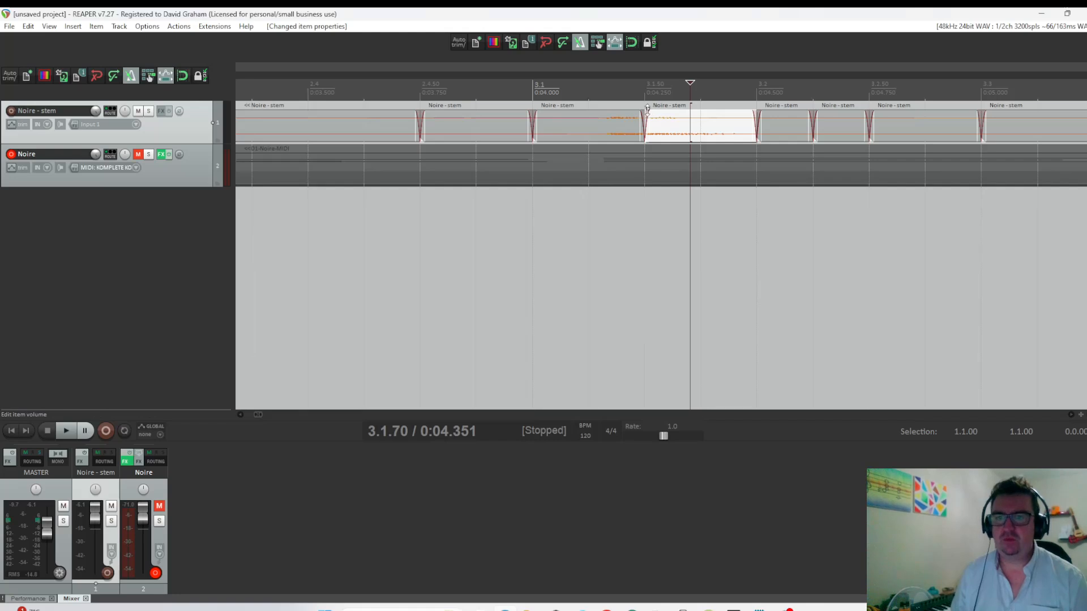
Remove the fade-in and fade-out of the stem slice at 3.1.50, and split it at 3.1.56 and 3.1.52.
{"action": "left_click_drag", "start_coordinate": [649, 111], "coordinate": [644, 112]}
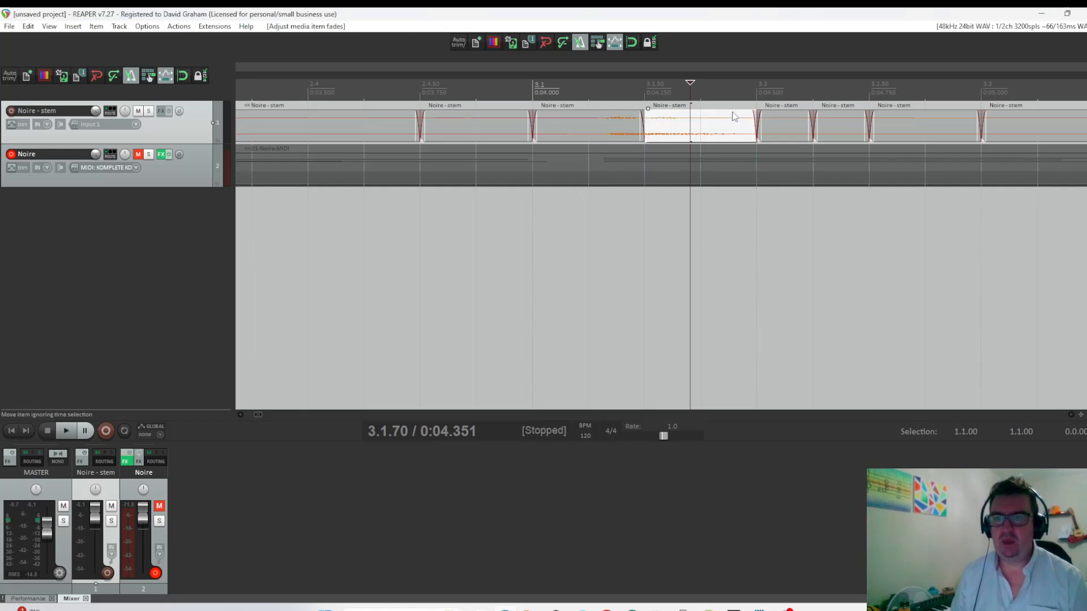
{"action": "left_click_drag", "start_coordinate": [753, 113], "coordinate": [762, 113]}
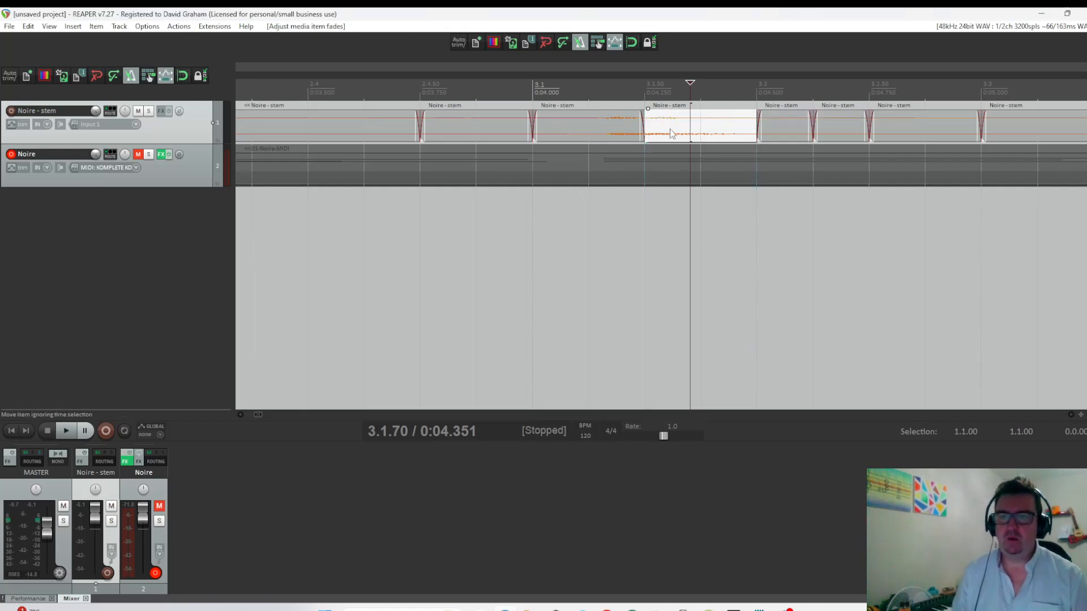
{"action": "left_click", "coordinate": [659, 134]}
{"action": "key", "text": "s"}
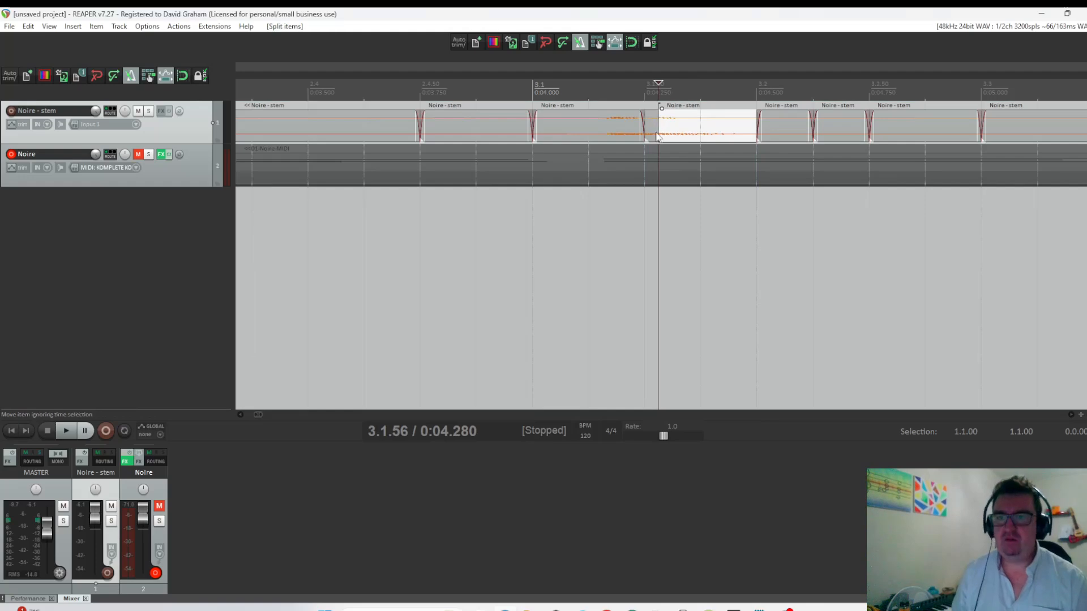
{"action": "left_click", "coordinate": [650, 131]}
{"action": "key", "text": "s"}
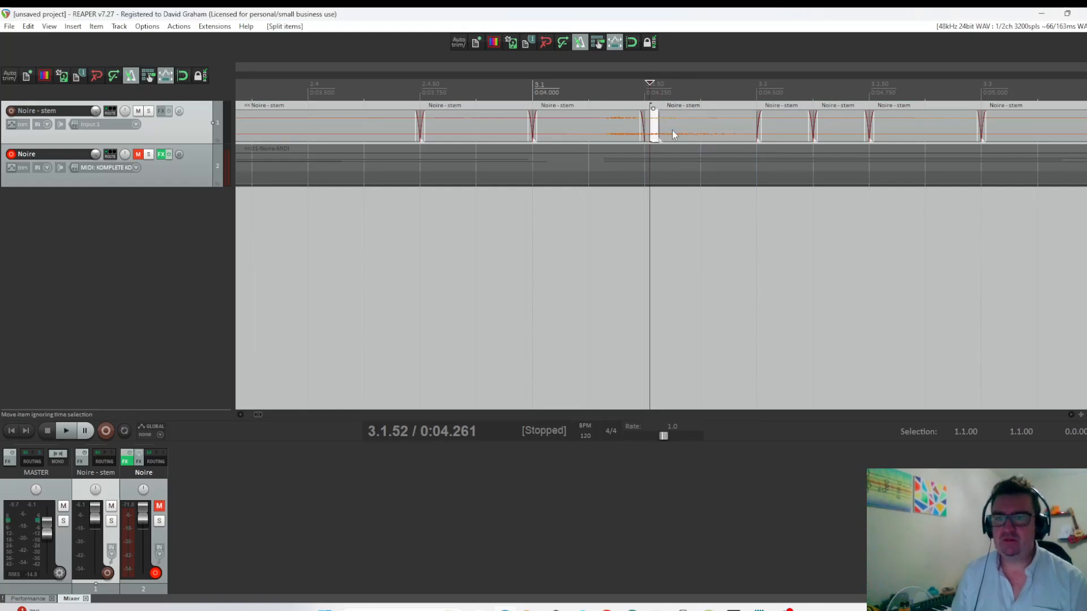
Trim the start of the remaining slice to about 3.1.75 and fill the gap with repeated copies of the tiny slice.
{"action": "left_click", "coordinate": [673, 134]}
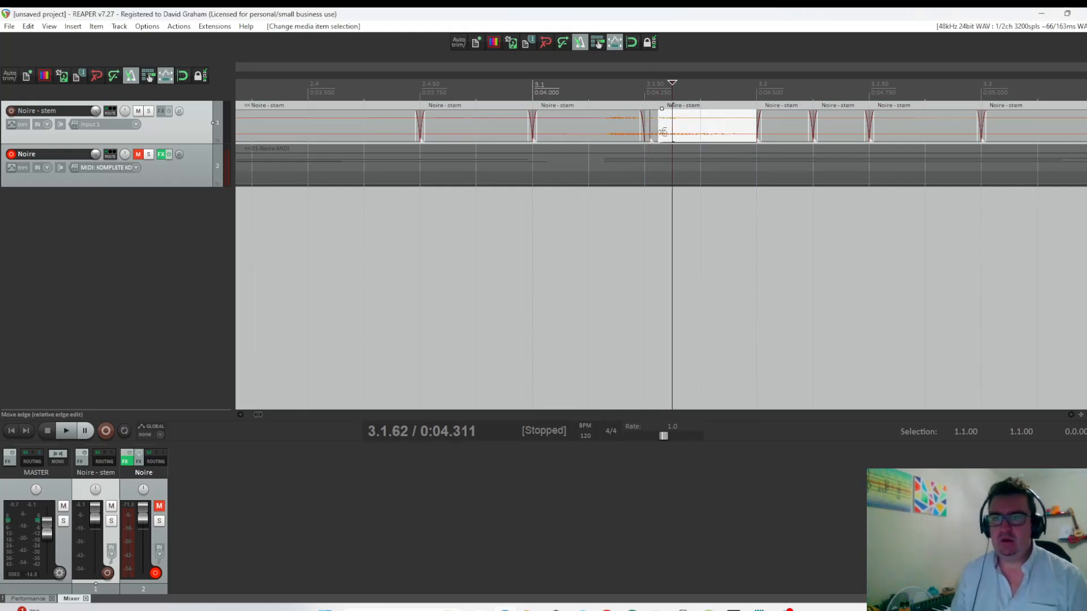
{"action": "left_click_drag", "start_coordinate": [662, 132], "coordinate": [702, 132]}
{"action": "left_click", "coordinate": [655, 131]}
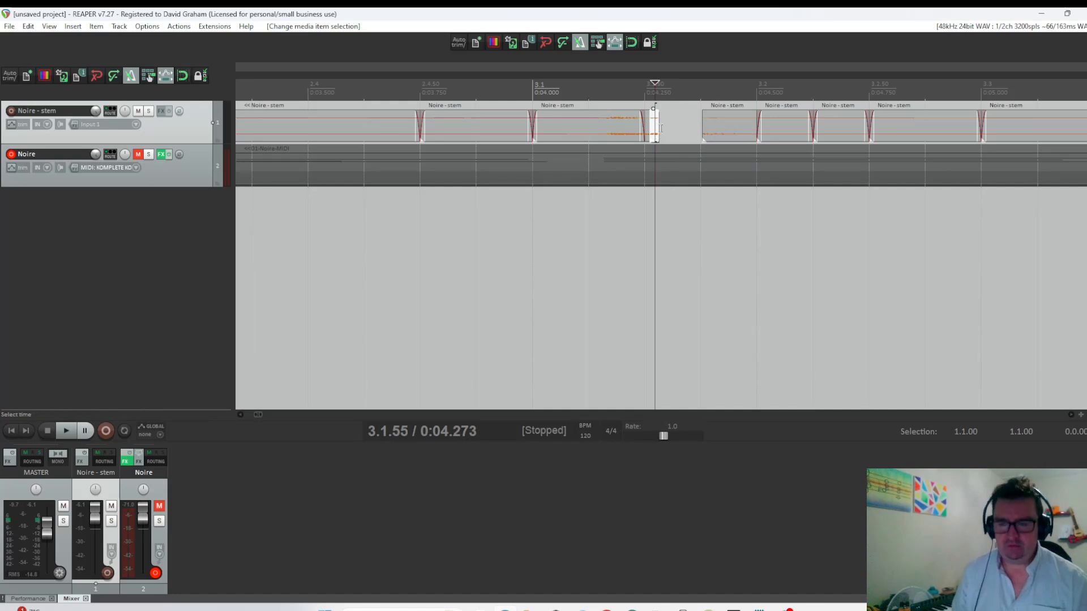
{"action": "scroll", "coordinate": [659, 130], "scroll_direction": "up", "scroll_amount": 3}
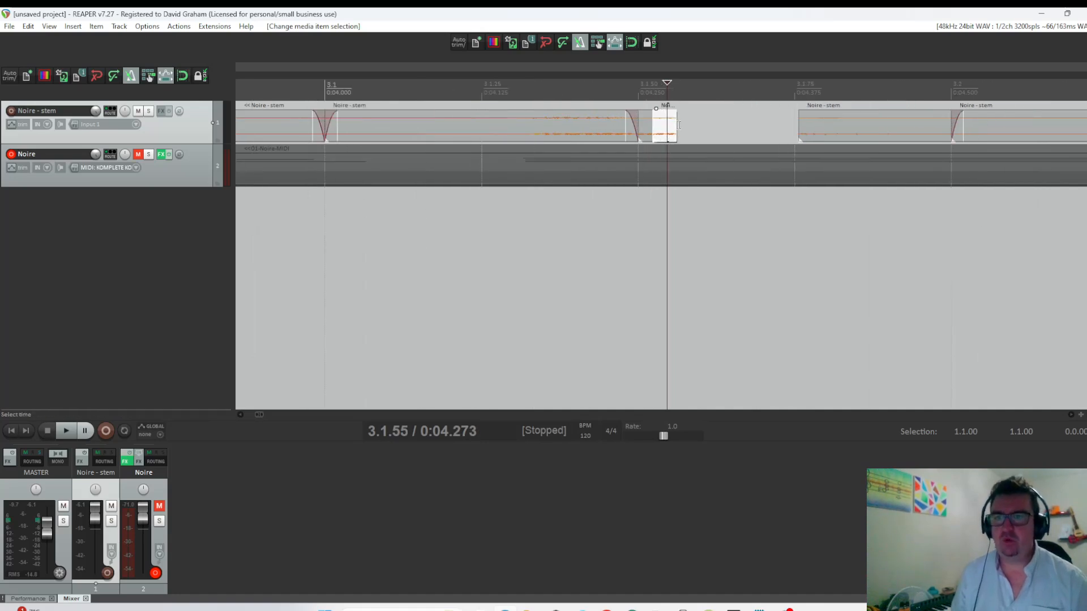
{"action": "left_click_drag", "start_coordinate": [677, 128], "coordinate": [732, 134]}
{"action": "left_click", "coordinate": [660, 129]}
{"action": "left_click_drag", "start_coordinate": [736, 131], "coordinate": [785, 138]}
Audition the stuttered section repeatedly by playing from 3.1.28.
{"action": "left_click", "coordinate": [498, 79]}
{"action": "key", "text": "space"}
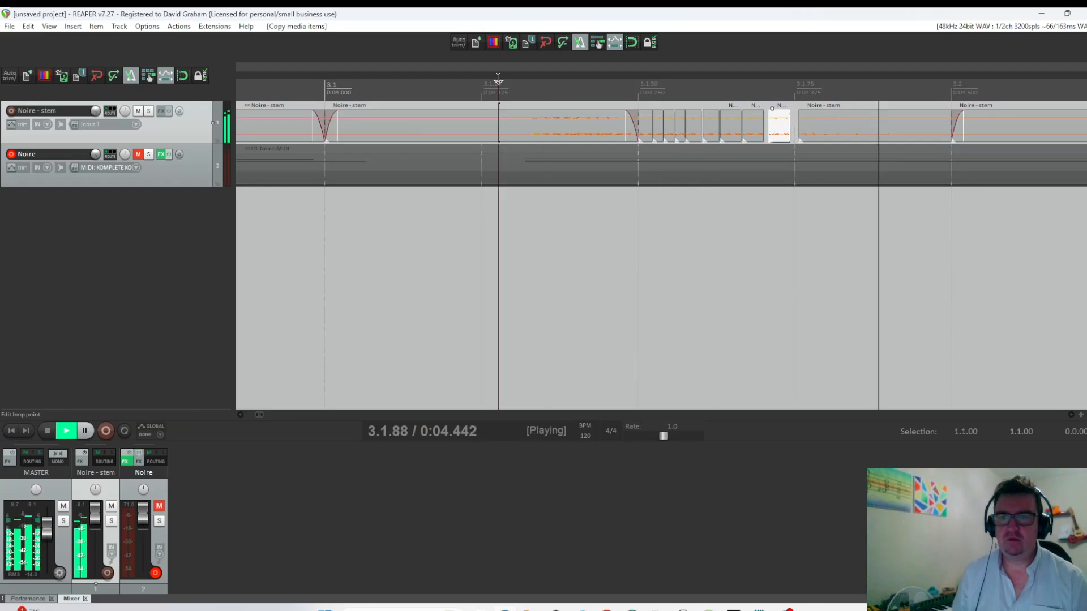
{"action": "key", "text": "space"}
{"action": "key", "text": "space"}
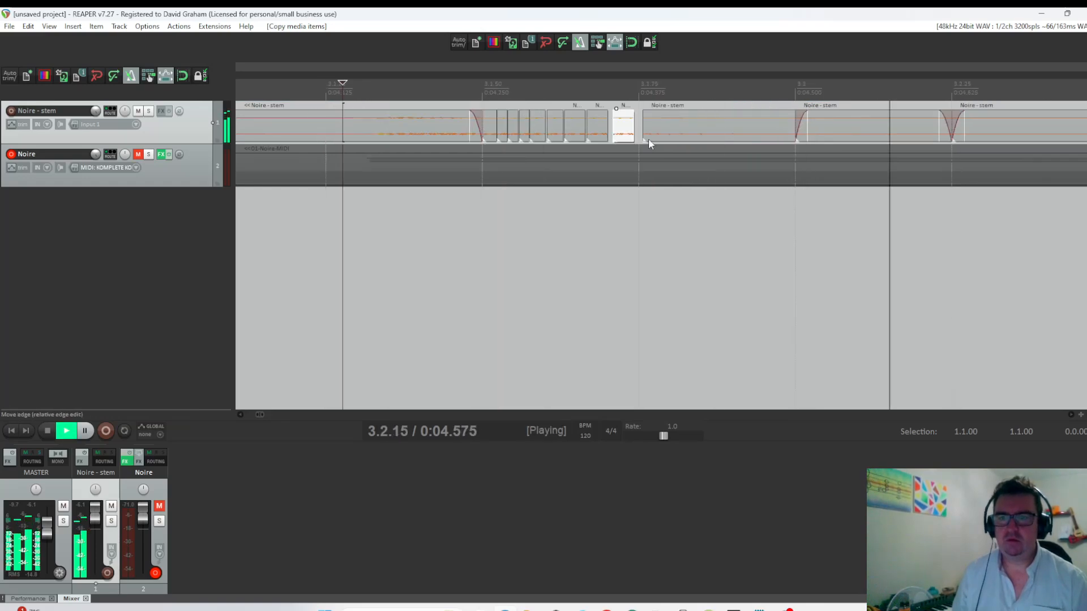
{"action": "key", "text": "space"}
{"action": "scroll", "coordinate": [708, 227], "scroll_direction": "down", "scroll_amount": 5}
{"action": "scroll", "coordinate": [707, 226], "scroll_direction": "down", "scroll_amount": 3}
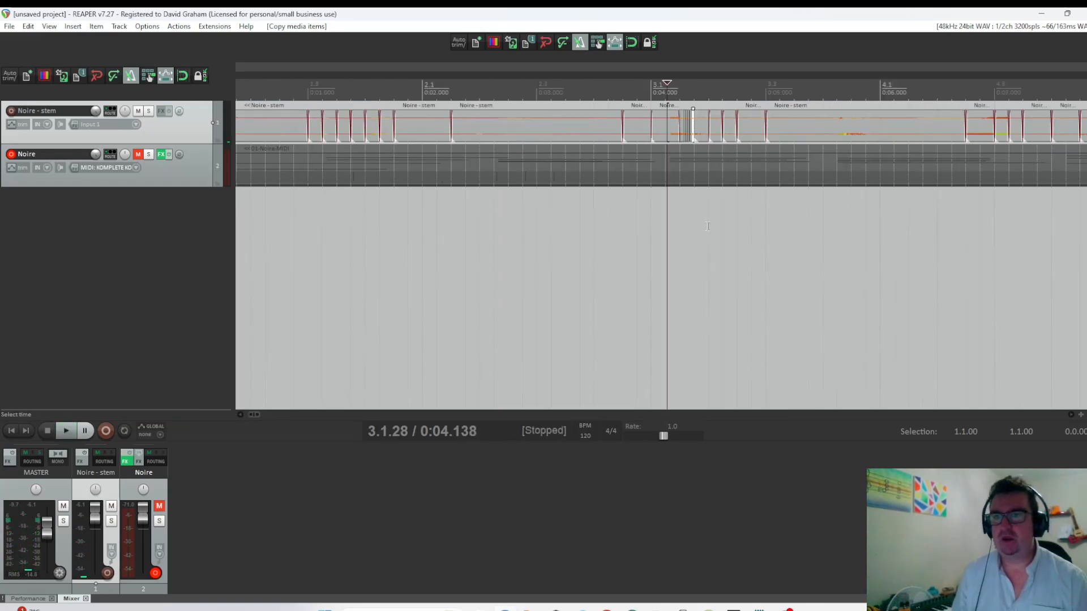
{"action": "key", "text": "space"}
{"action": "key", "text": "space"}
{"action": "key", "text": "space"}
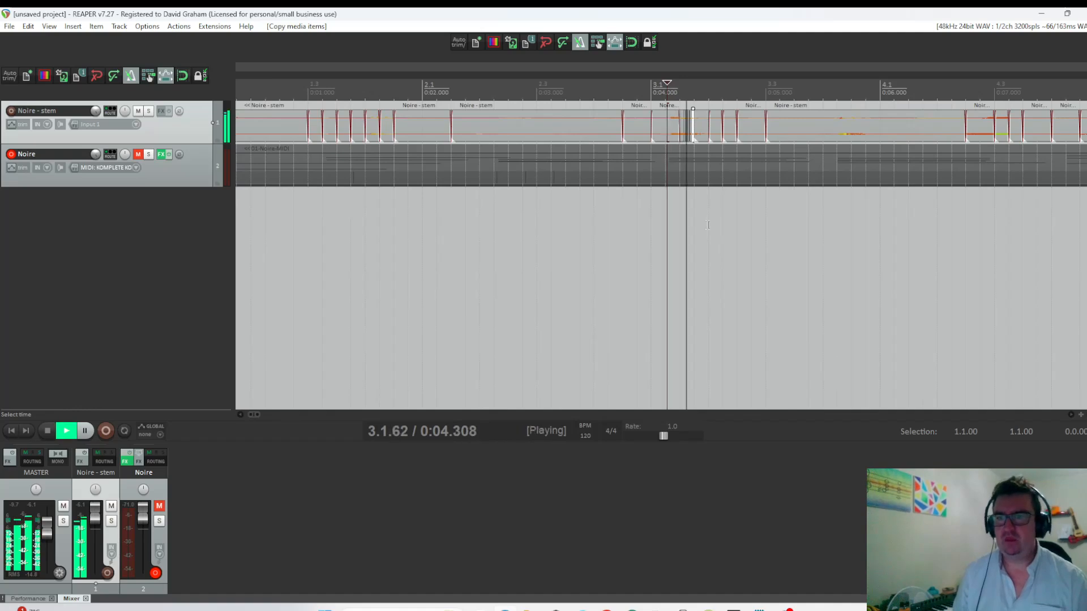
{"action": "key", "text": "space"}
{"action": "key", "text": "space"}
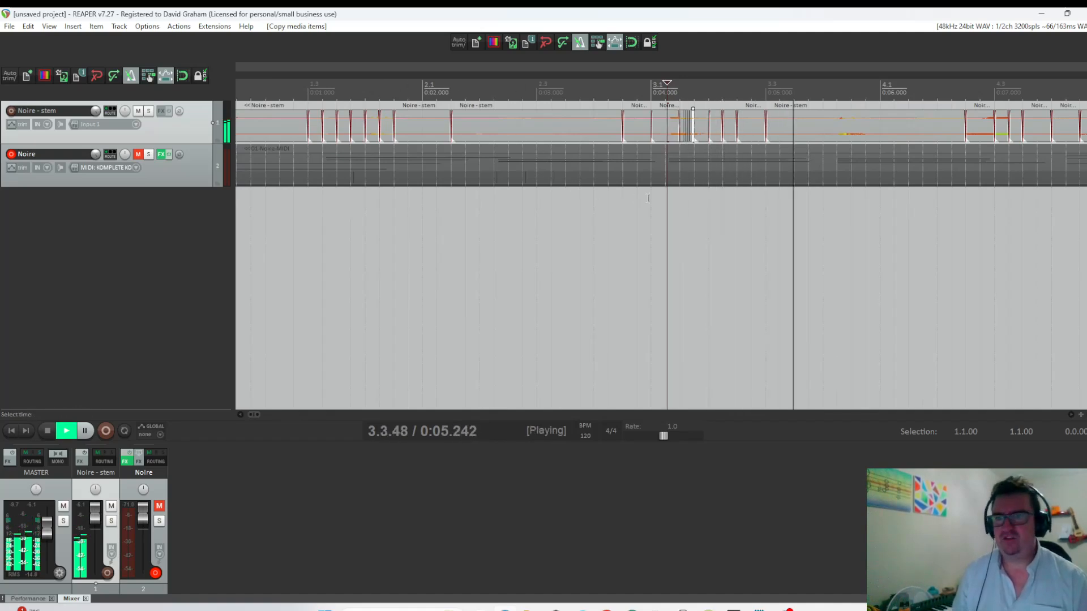
{"action": "scroll", "coordinate": [648, 198], "scroll_direction": "down", "scroll_amount": 6}
{"action": "key", "text": "space"}
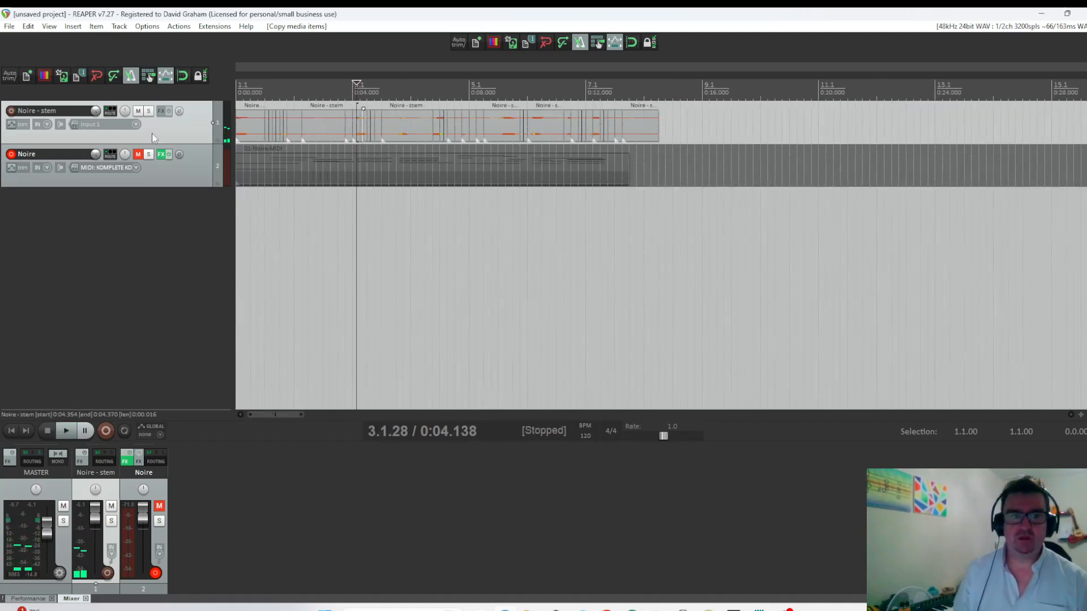
Select all items in the project and glue them into one continuous item per track.
{"action": "key", "text": "ctrl+a"}
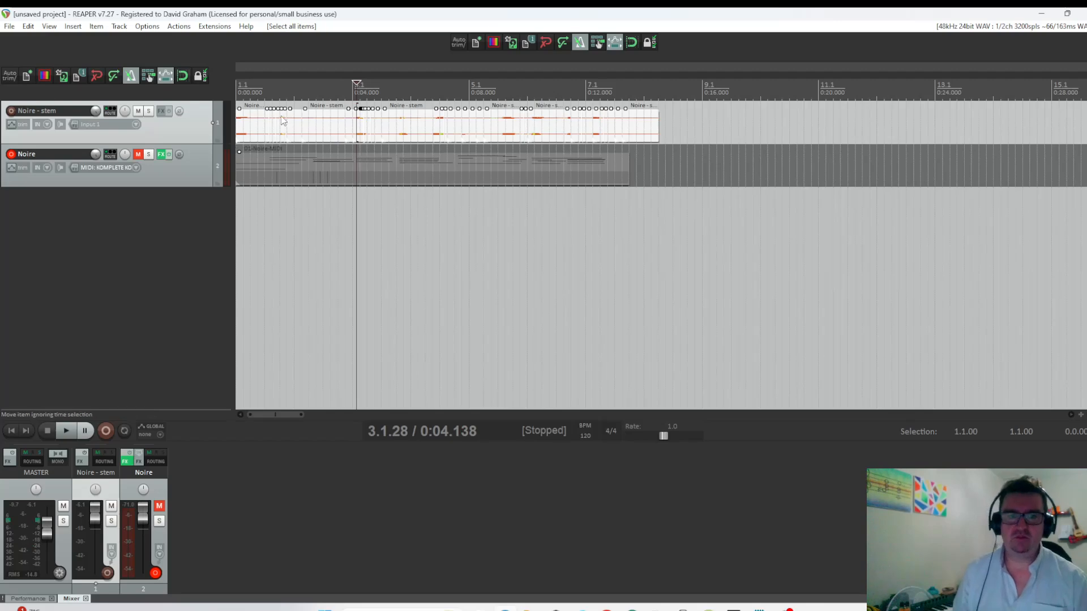
{"action": "right_click", "coordinate": [276, 121]}
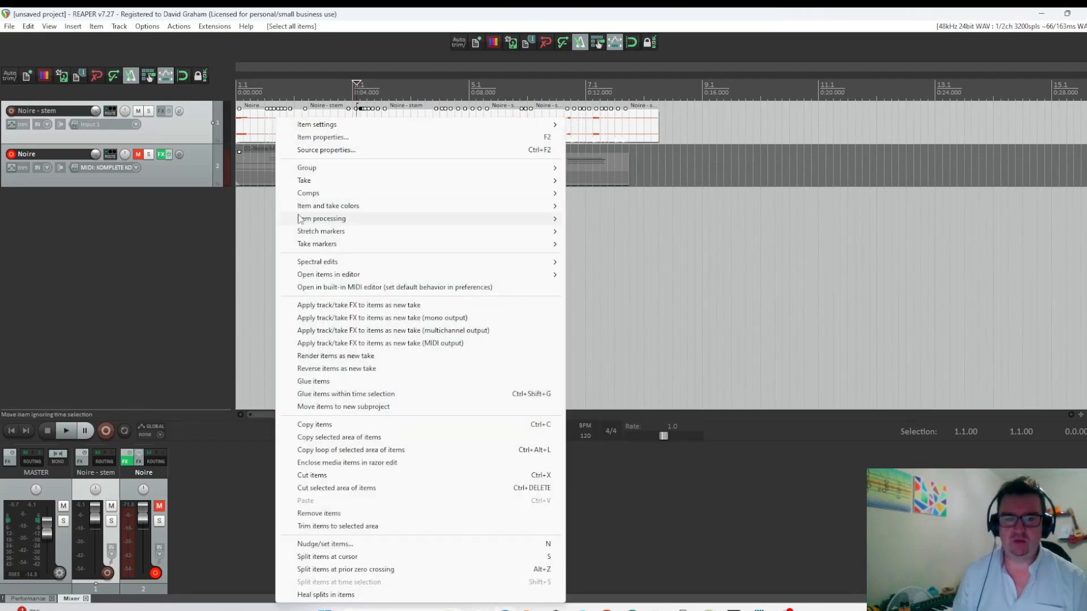
{"action": "left_click", "coordinate": [311, 381]}
Play the glued stem from 2.1.14 to check it.
{"action": "left_click", "coordinate": [295, 94]}
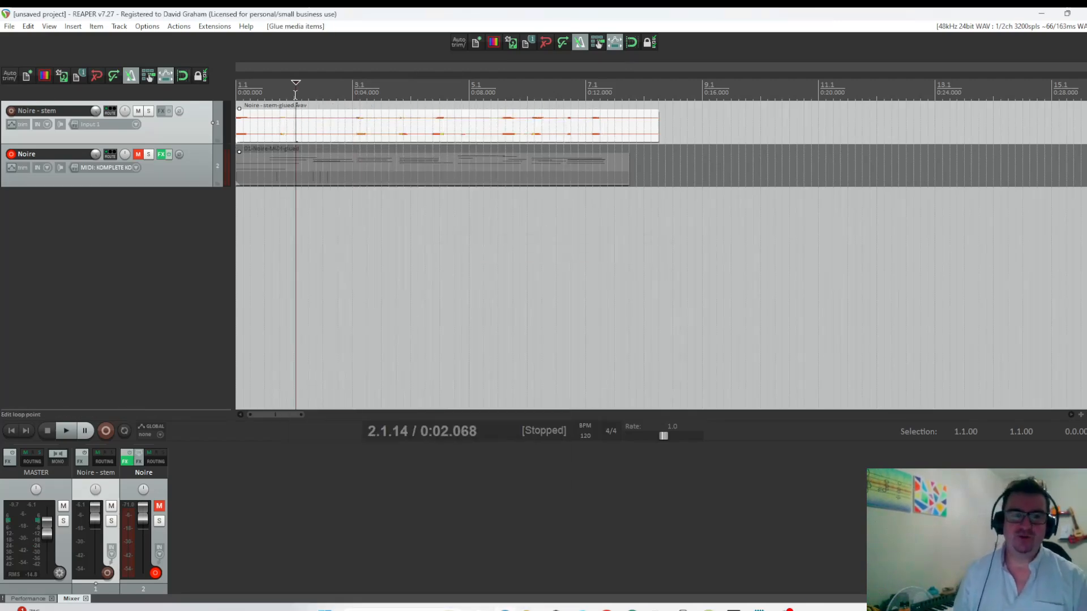
{"action": "key", "text": "space"}
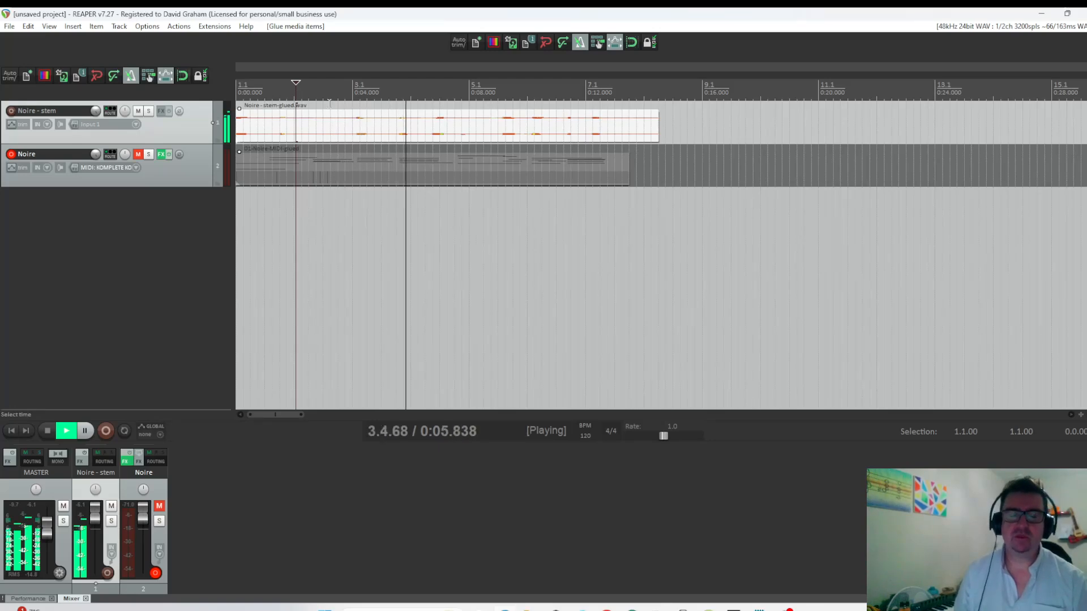
{"action": "key", "text": "space"}
Slice only the glued stem item into 0.125-second pieces and shuffle their order.
{"action": "scroll", "coordinate": [302, 135], "scroll_direction": "up", "scroll_amount": 3}
{"action": "scroll", "coordinate": [301, 131], "scroll_direction": "down", "scroll_amount": 1}
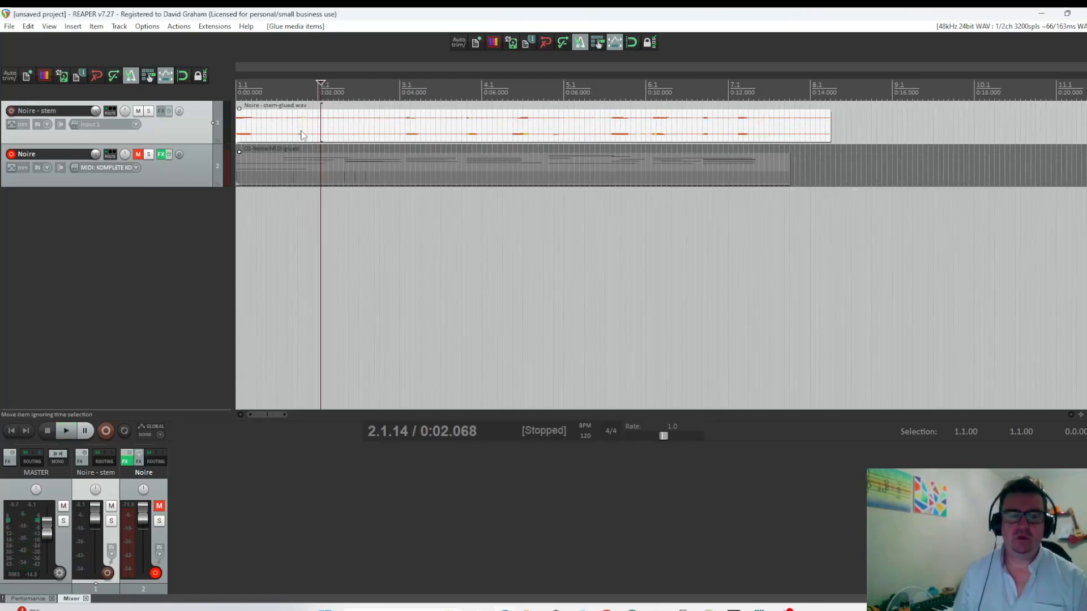
{"action": "left_click", "coordinate": [319, 121]}
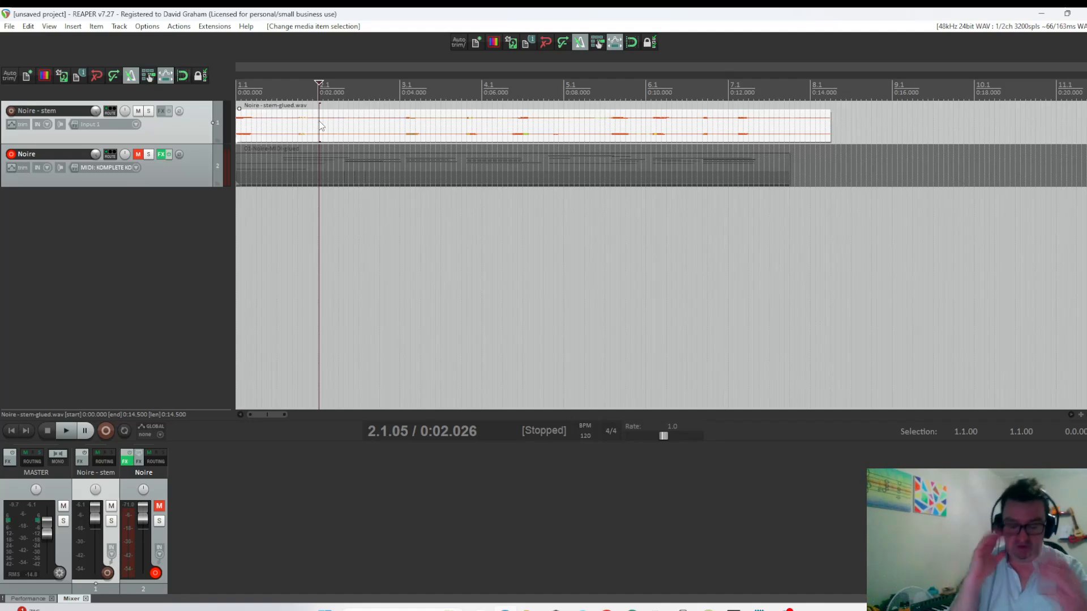
{"action": "key", "text": "ctrl+g"}
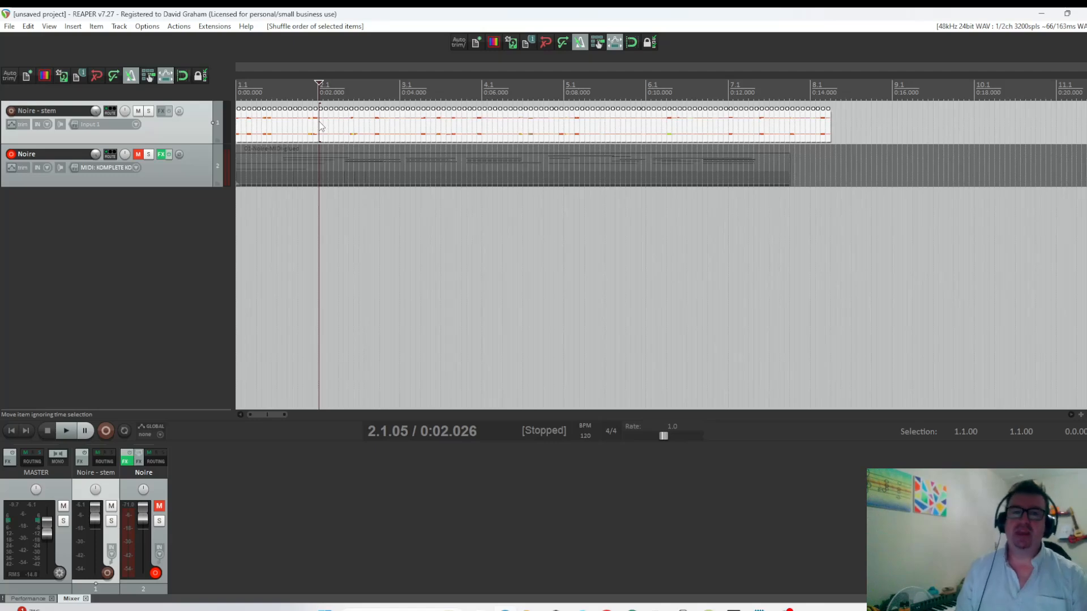
Audition the newly shuffled stem by playing from 2.1.05, from 6.1.14 and from 6.2.01.
{"action": "key", "text": "space"}
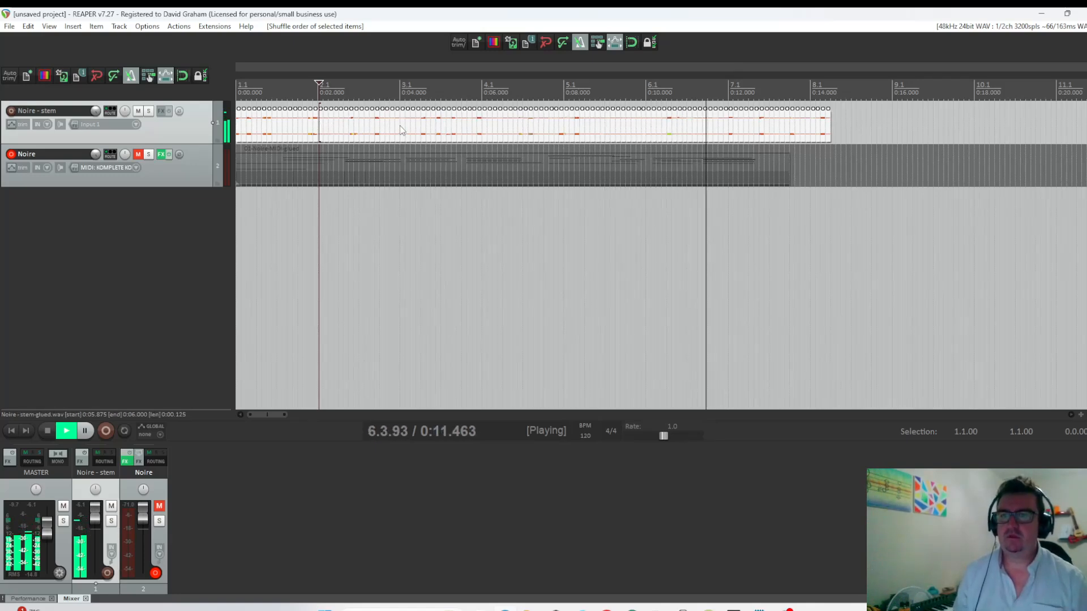
{"action": "key", "text": "space"}
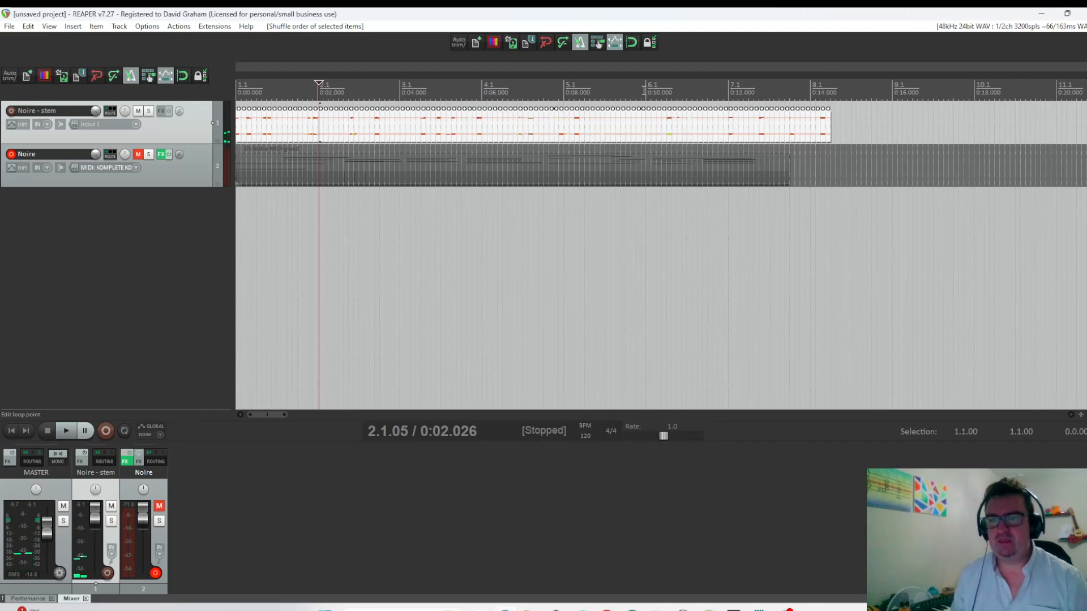
{"action": "left_click", "coordinate": [648, 90]}
{"action": "key", "text": "space"}
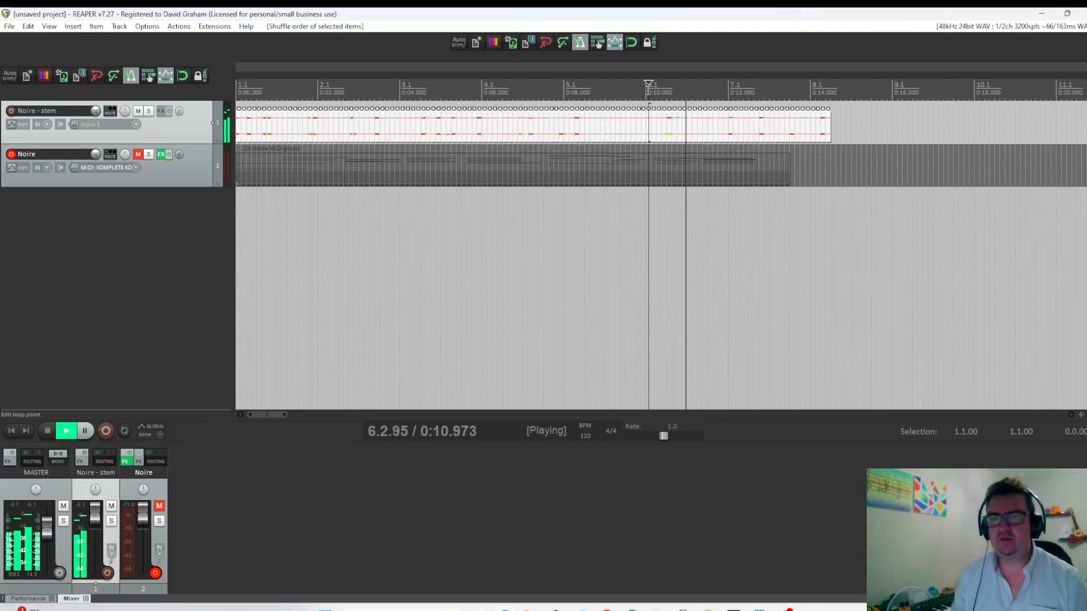
{"action": "key", "text": "space"}
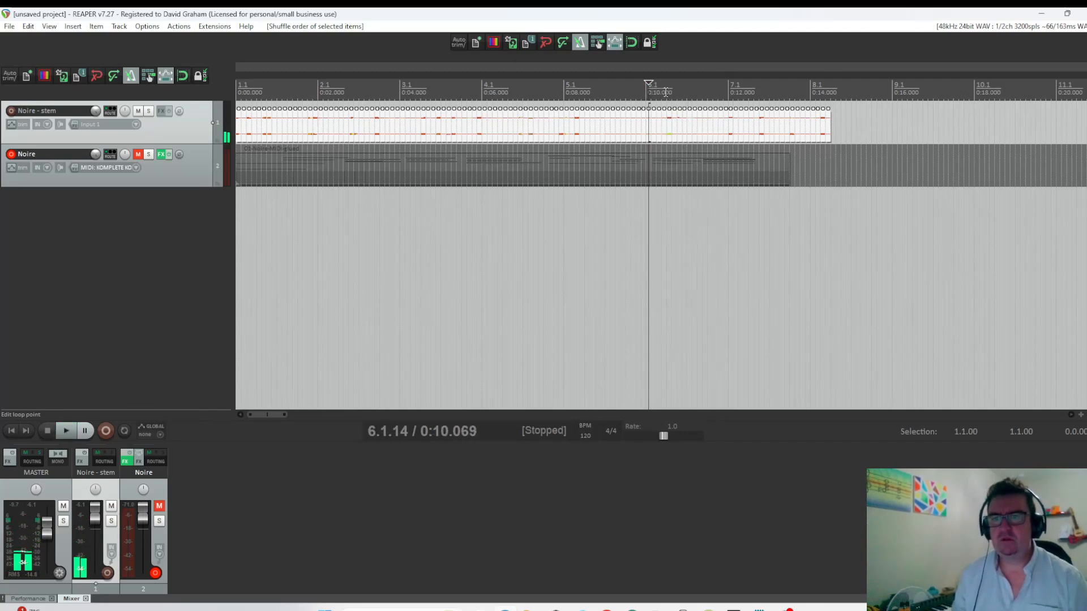
{"action": "left_click", "coordinate": [666, 92]}
{"action": "key", "text": "space"}
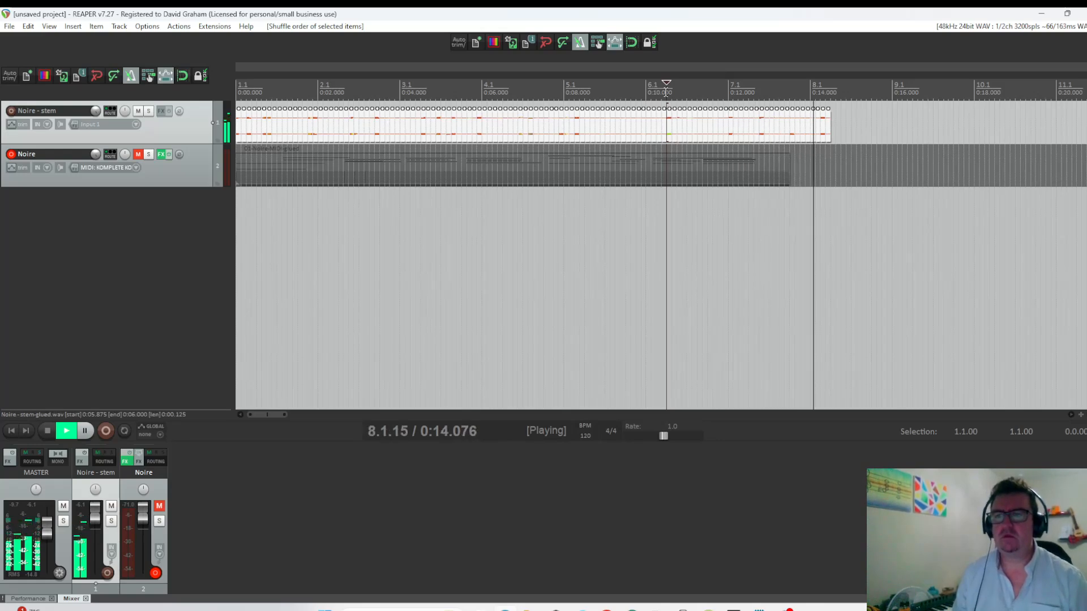
{"action": "key", "text": "space"}
{"action": "key", "text": "space"}
{"action": "key", "text": "space"}
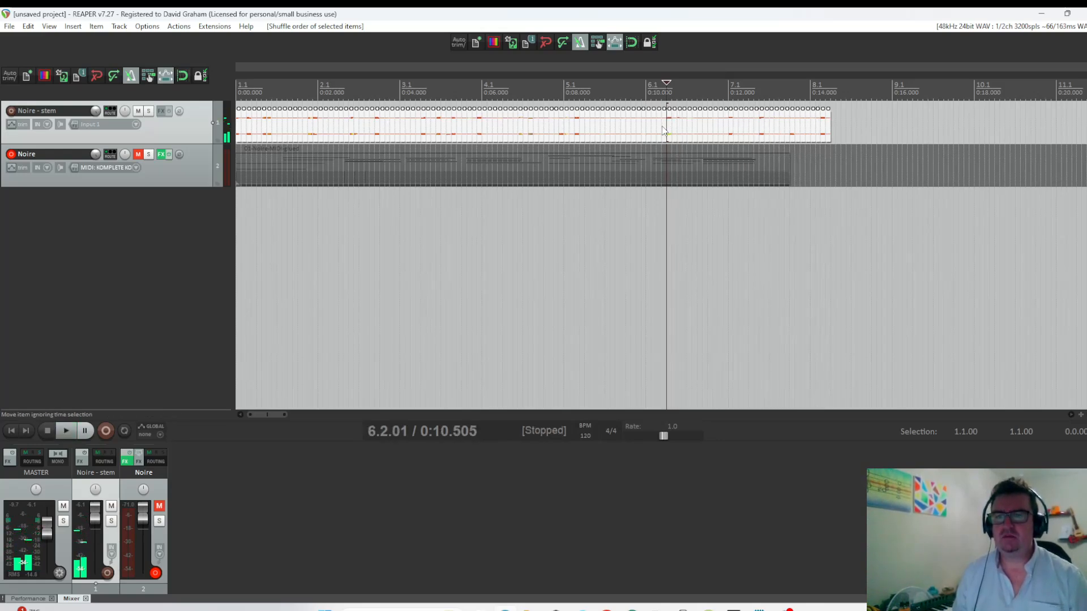
Delete all slices on the Noire - stem track that lie before about 6.1.92.
{"action": "left_click", "coordinate": [664, 130]}
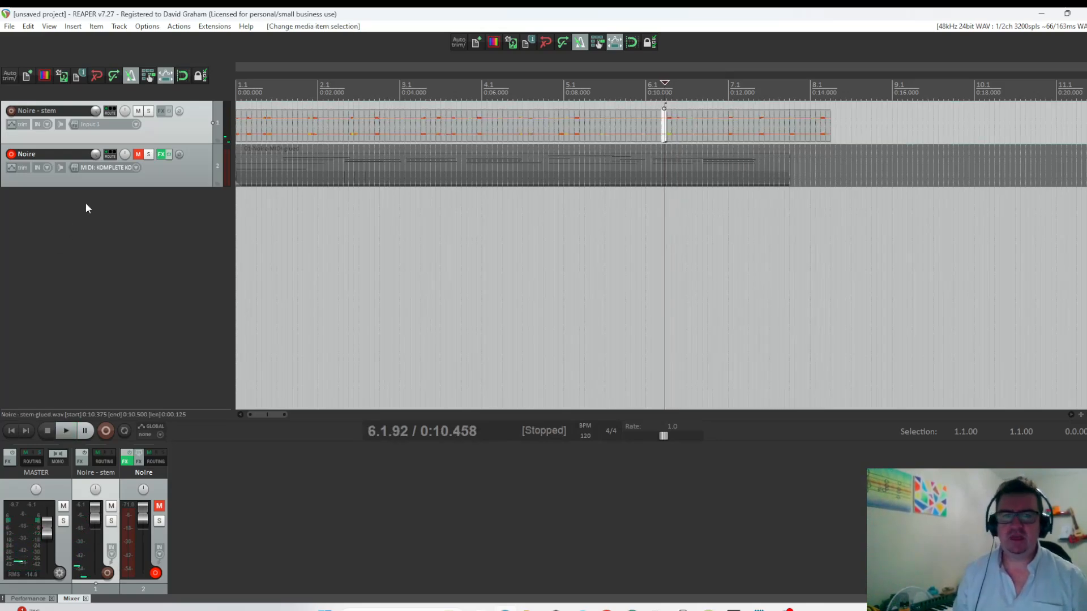
{"action": "left_click", "coordinate": [241, 139]}
{"action": "key", "text": "Delete"}
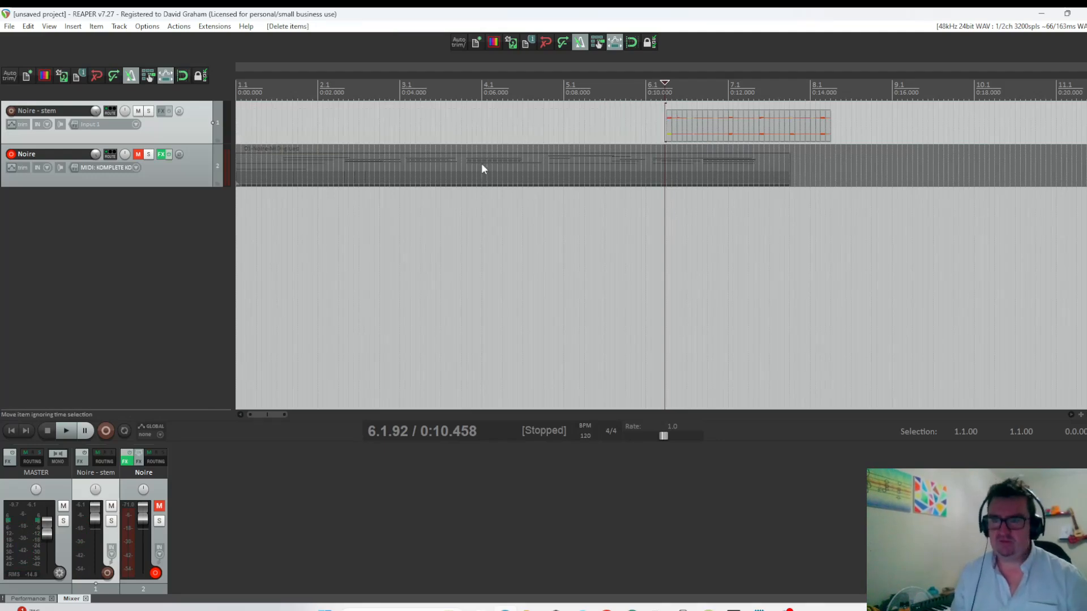
Glue the remaining stem slices into one item and move it to the start of the project.
{"action": "left_click", "coordinate": [667, 130]}
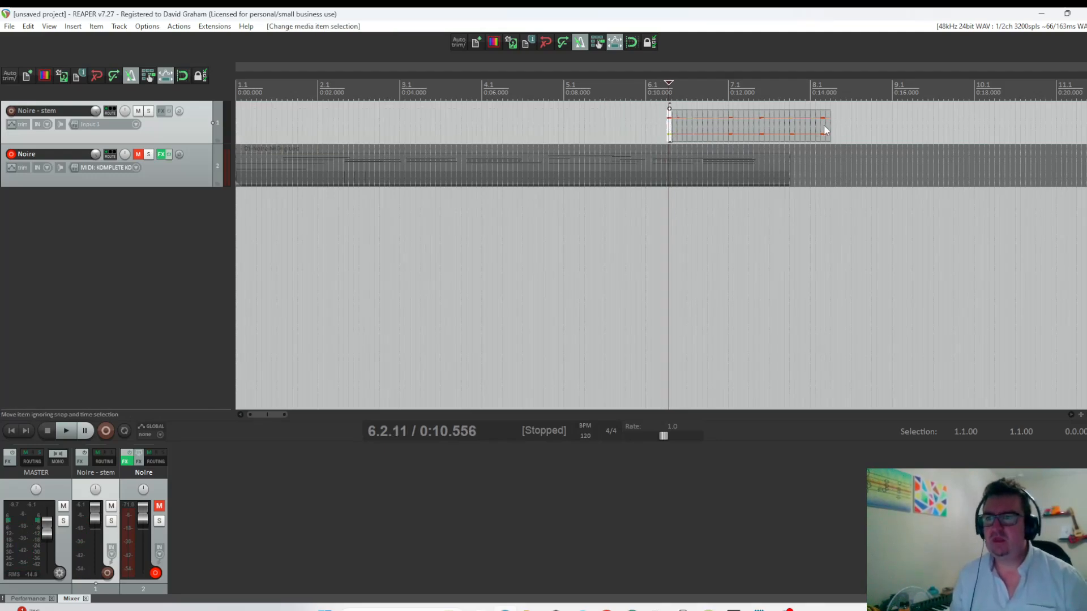
{"action": "right_click", "coordinate": [767, 129]}
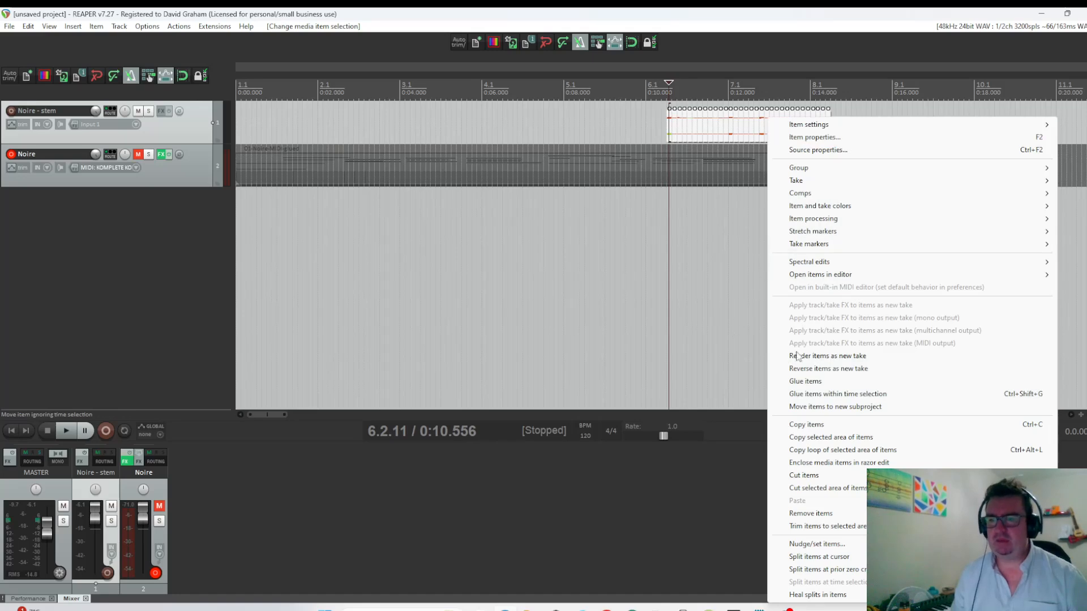
{"action": "left_click", "coordinate": [804, 381]}
{"action": "left_click_drag", "start_coordinate": [722, 141], "coordinate": [291, 138]}
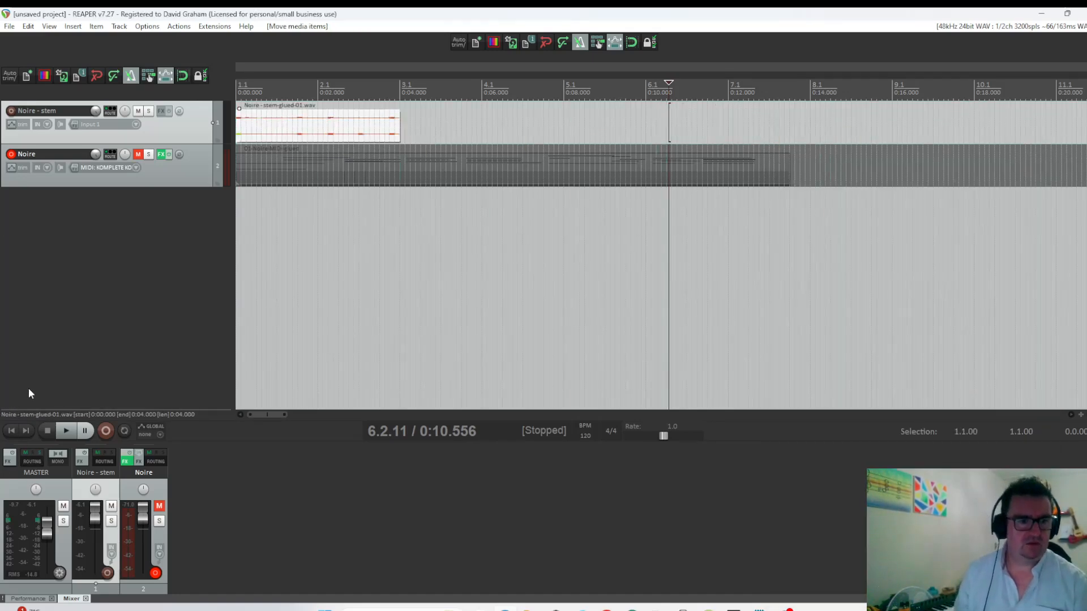
Audition the glued stem from the project start and extend its end to about 13.8 seconds so it loops.
{"action": "left_click", "coordinate": [10, 430]}
{"action": "key", "text": "space"}
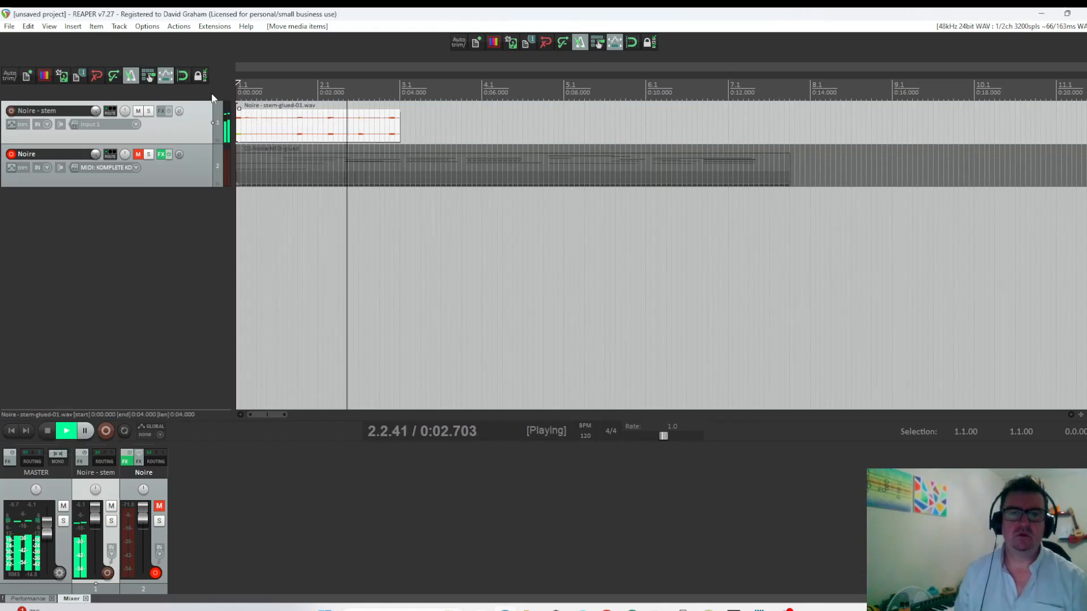
{"action": "key", "text": "space"}
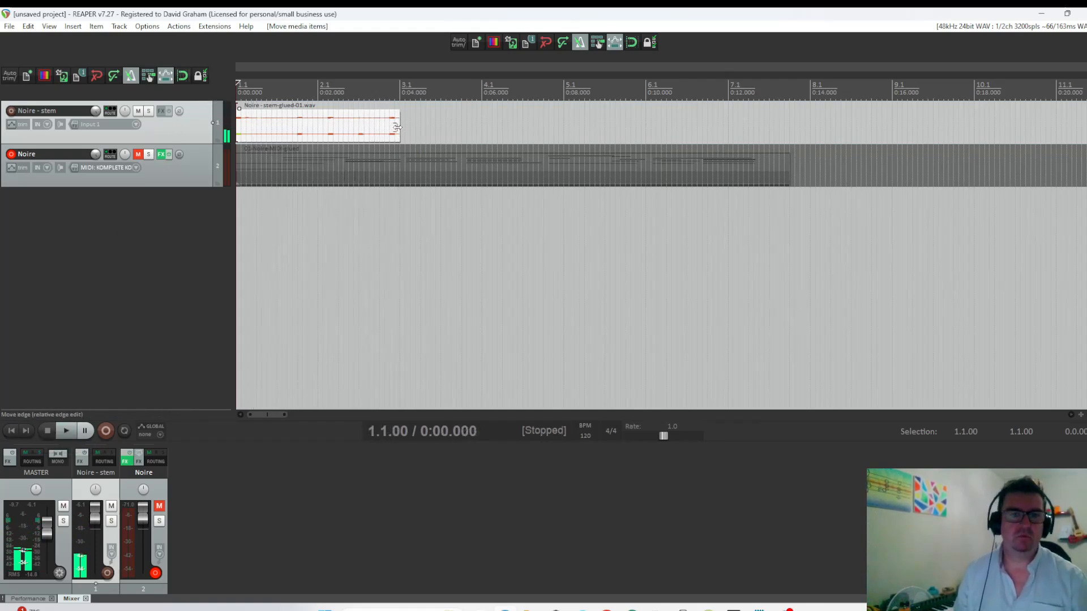
{"action": "left_click_drag", "start_coordinate": [399, 129], "coordinate": [796, 129]}
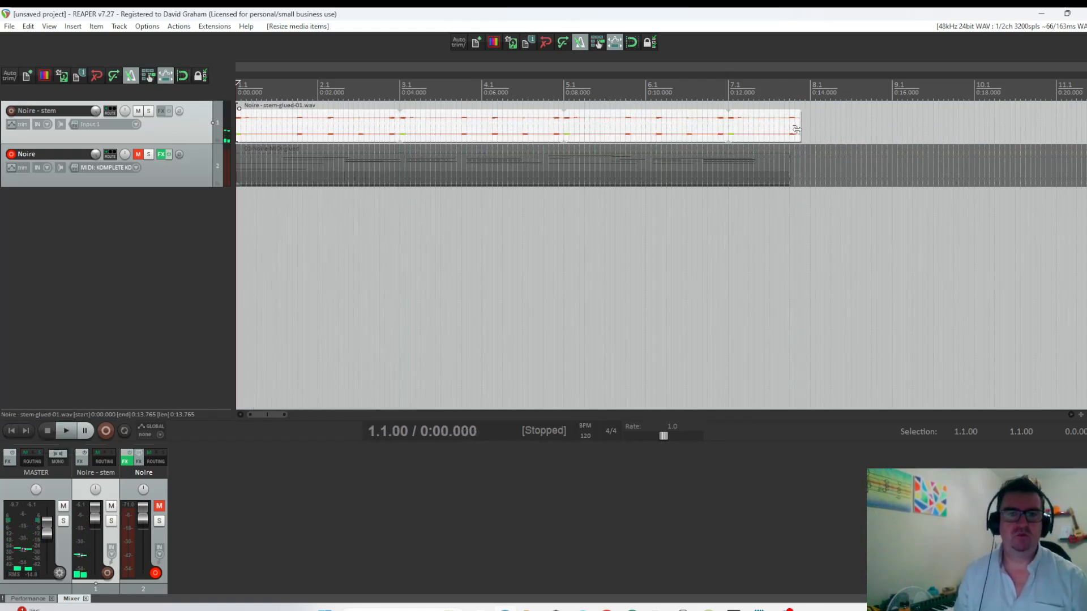
Add the VST3 Raum reverb to the Noire - stem track and close its plug-in window.
{"action": "left_click", "coordinate": [161, 113]}
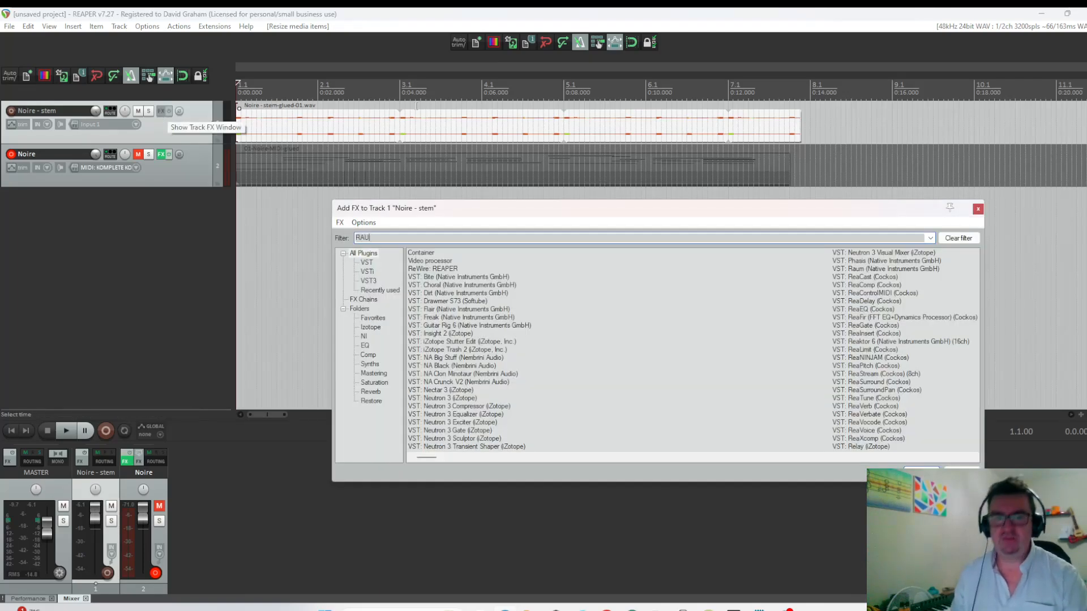
{"action": "double_click", "coordinate": [429, 260]}
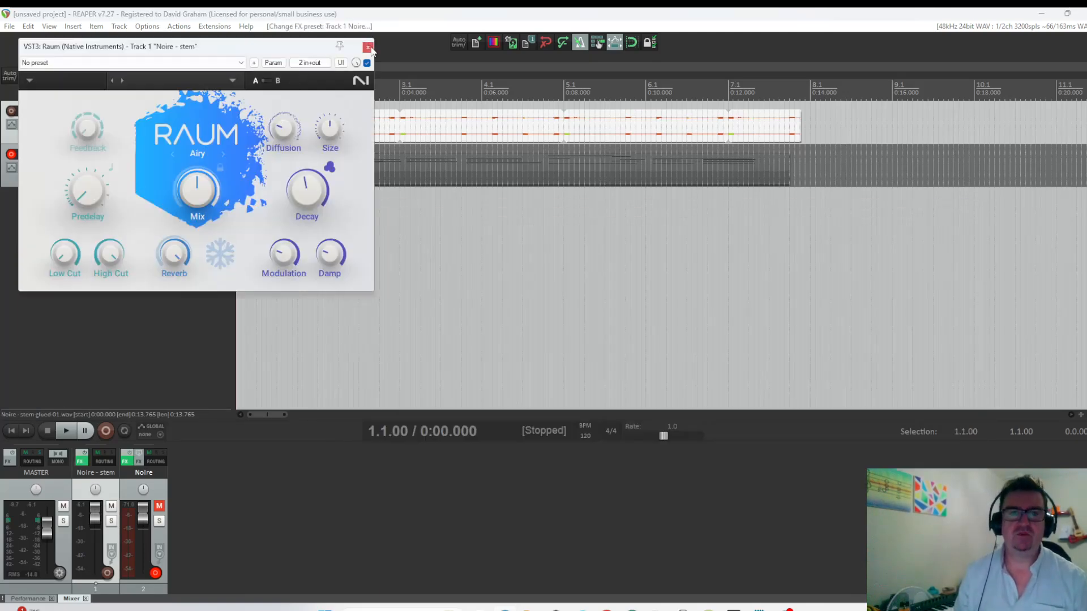
{"action": "left_click", "coordinate": [368, 47]}
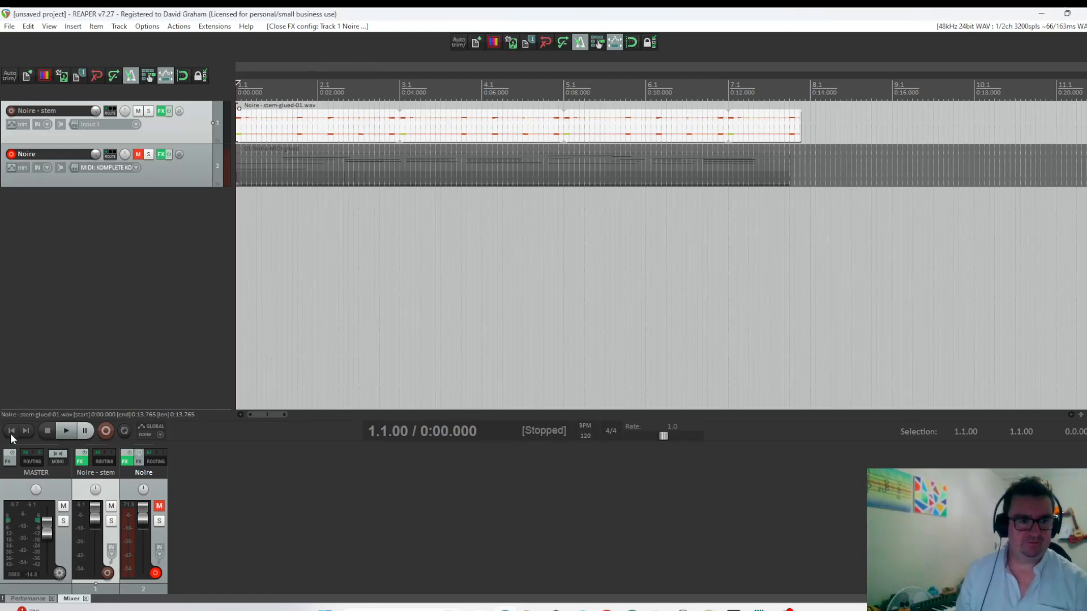
Play the looped stem with the reverb from the project start and adjust the Noire - stem track volume.
{"action": "key", "text": "space"}
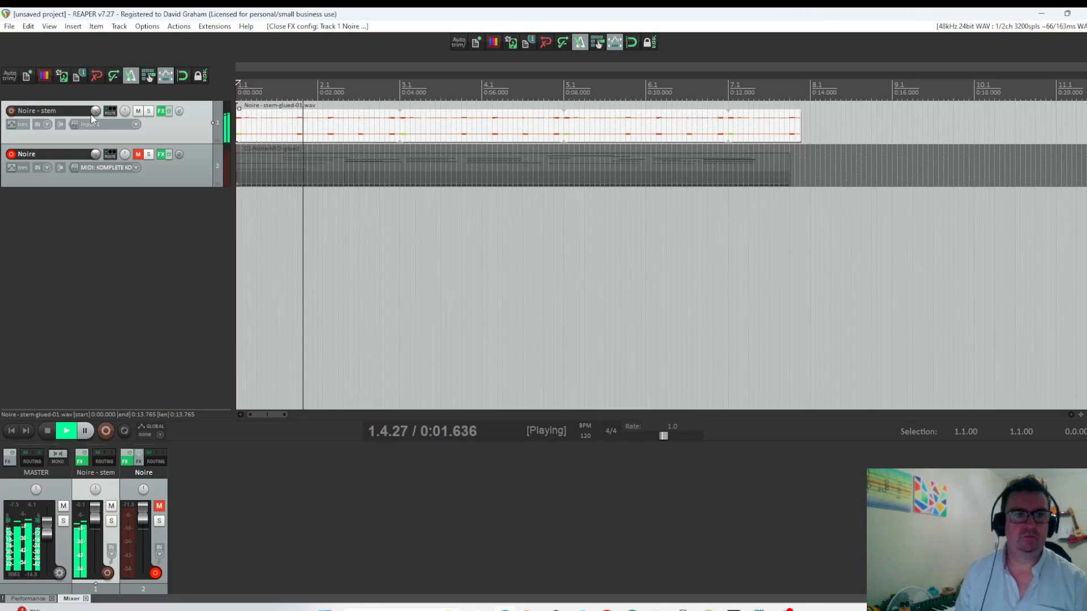
{"action": "left_click", "coordinate": [94, 115]}
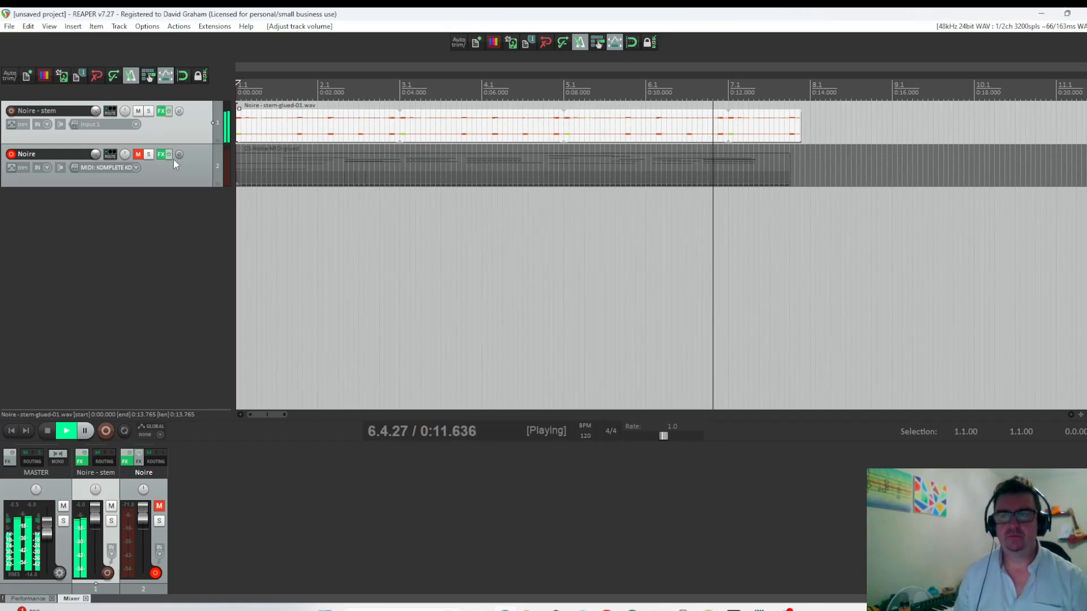
{"action": "key", "text": "space"}
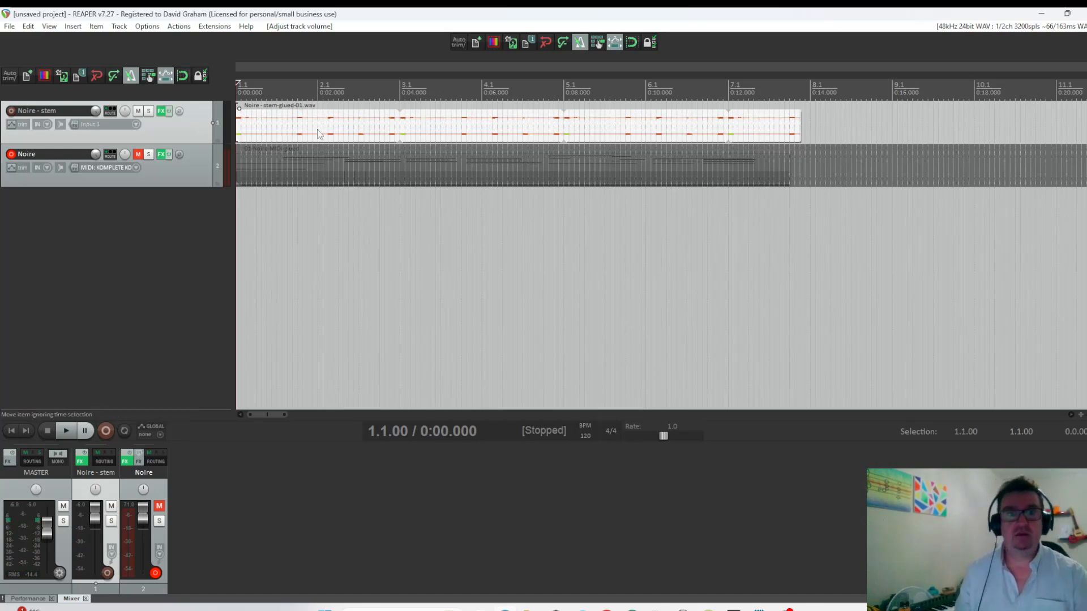
Split the stem at 2.4.97, isolate the roughly 0.28-second piece just before it, and reverse that piece's active take.
{"action": "left_click", "coordinate": [400, 125]}
{"action": "key", "text": "s"}
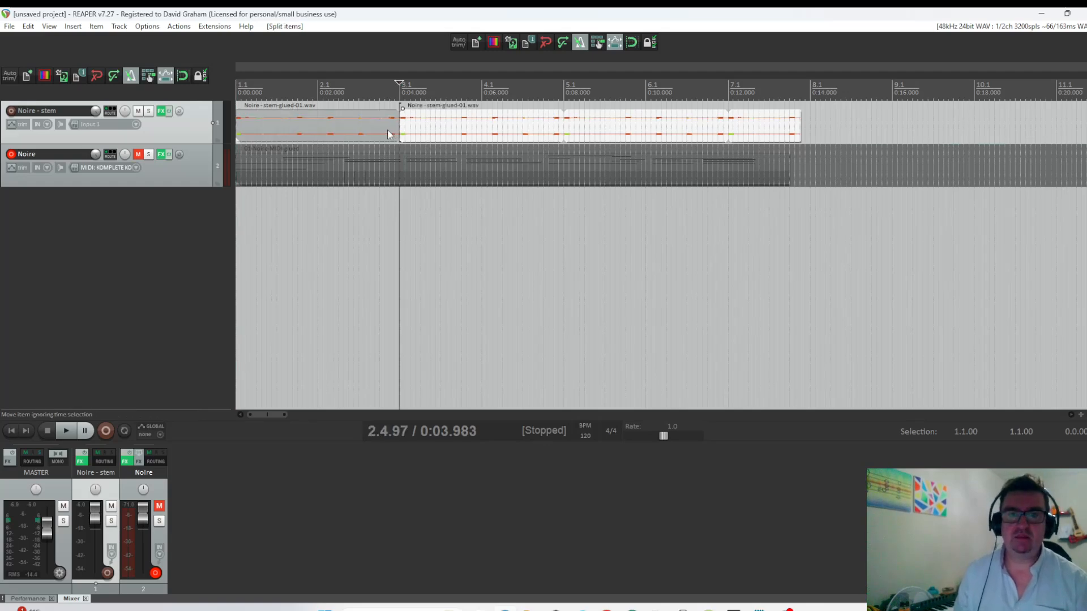
{"action": "left_click", "coordinate": [387, 133]}
{"action": "left_click", "coordinate": [391, 134]}
{"action": "right_click", "coordinate": [392, 134]}
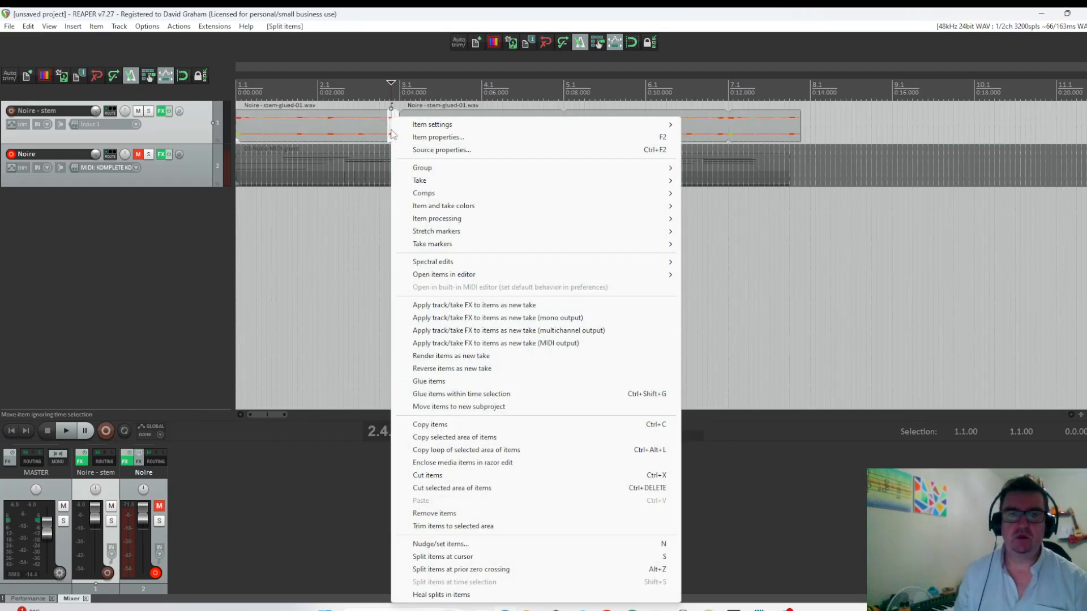
{"action": "mouse_move", "coordinate": [413, 126]}
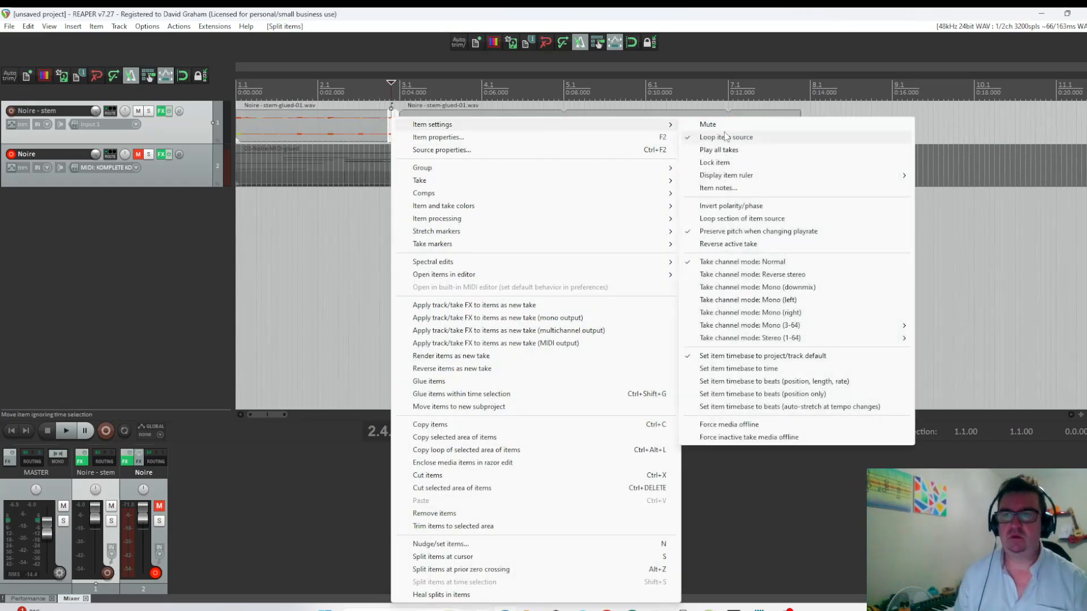
{"action": "left_click", "coordinate": [721, 245]}
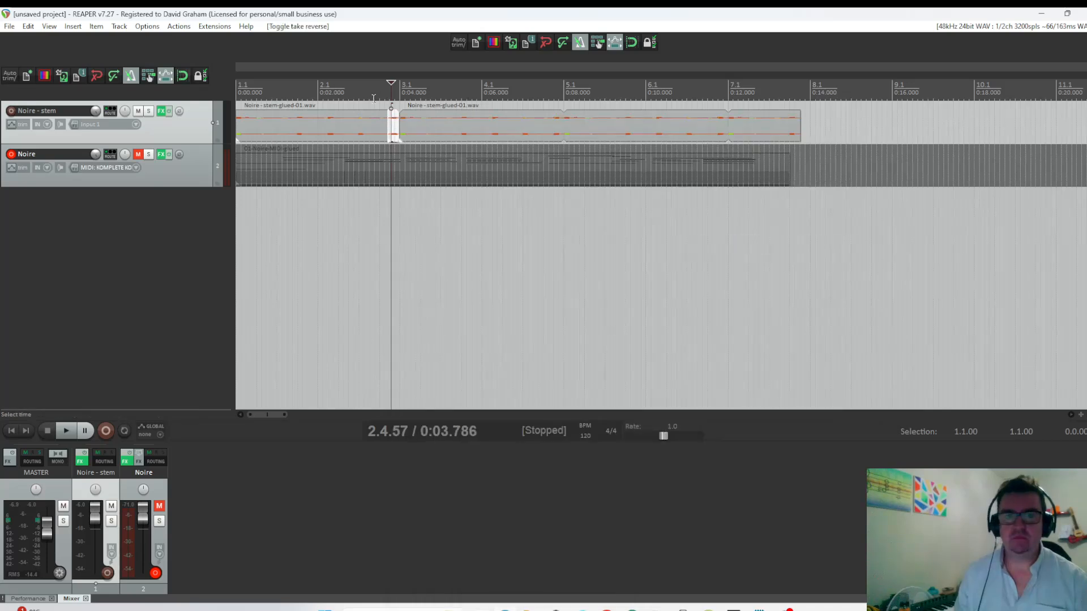
Play the stem from 2.1.09 to check the reversed slice.
{"action": "left_click", "coordinate": [319, 92]}
{"action": "key", "text": "space"}
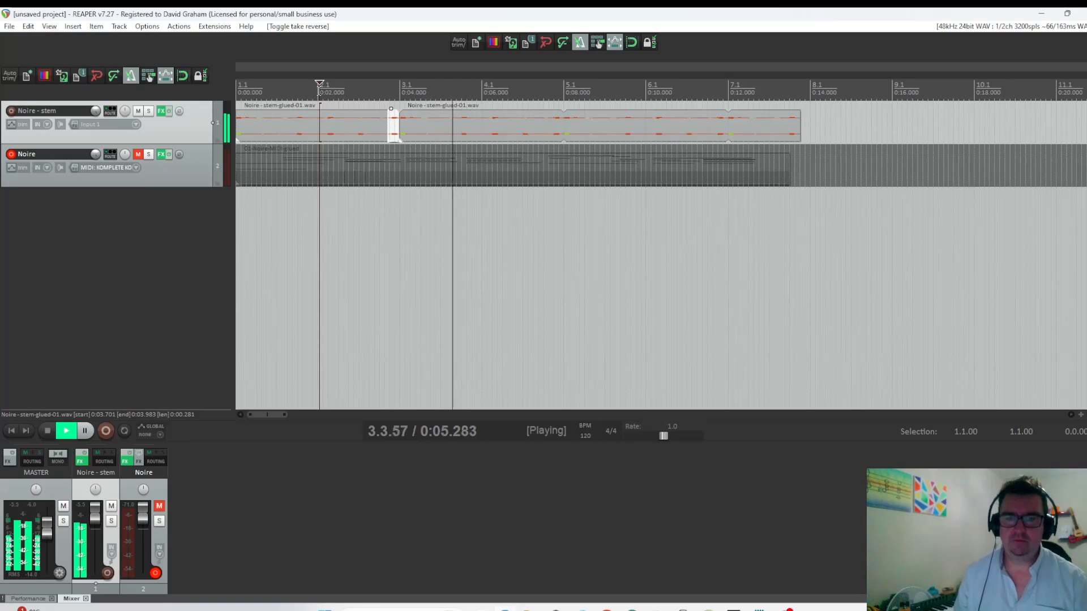
{"action": "key", "text": "space"}
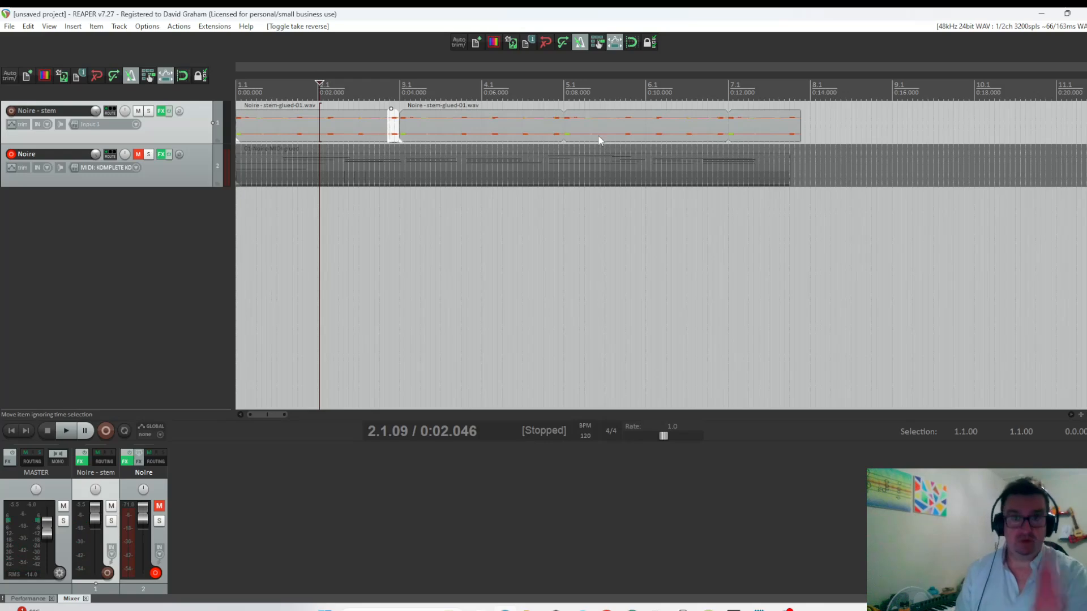
Add the VST3 Efx MOTIONS (Arturia) plug-in to the Noire - stem track and move its window clear of the tracks.
{"action": "left_click", "coordinate": [161, 111]}
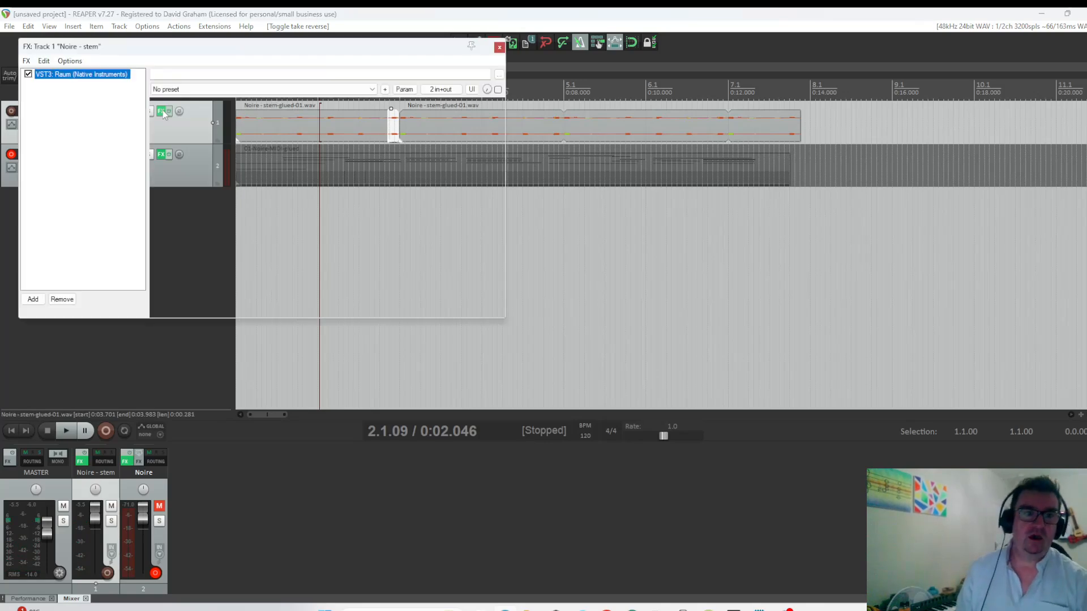
{"action": "left_click", "coordinate": [33, 300]}
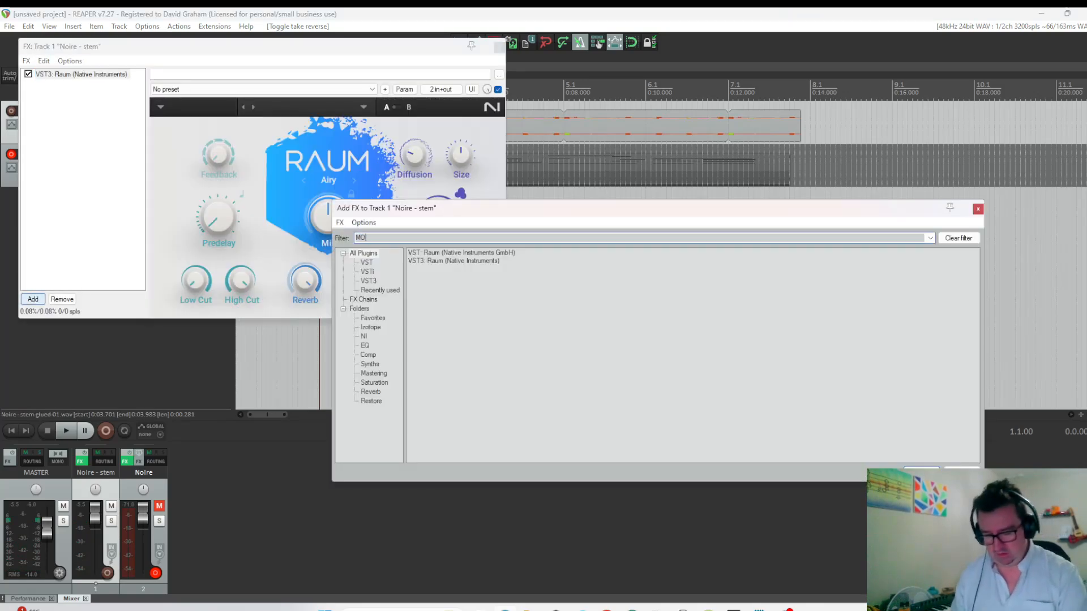
{"action": "type", "text": "MOTIO"}
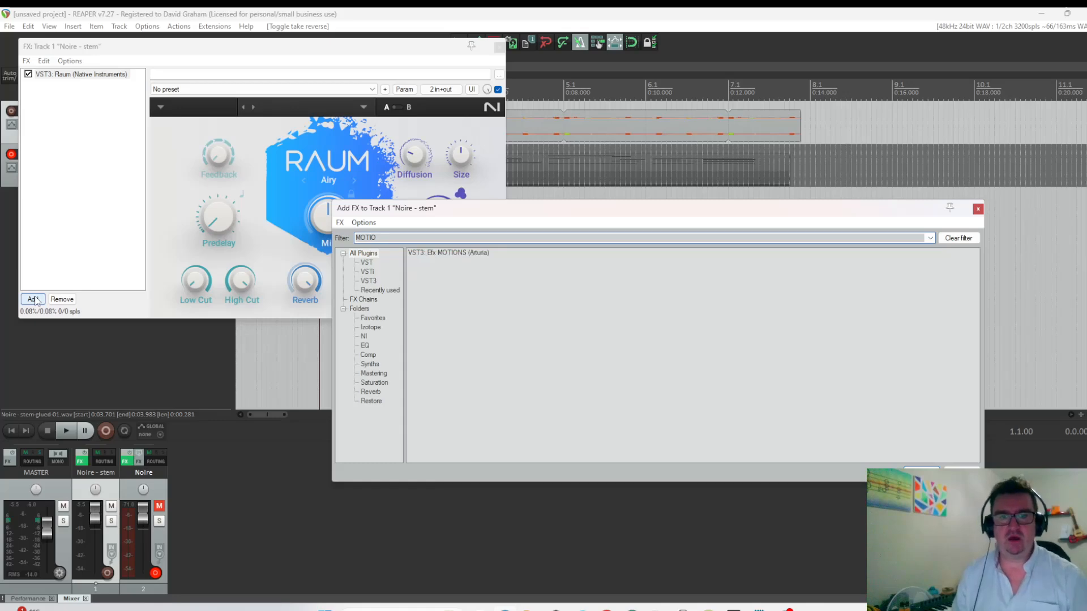
{"action": "left_click", "coordinate": [448, 253]}
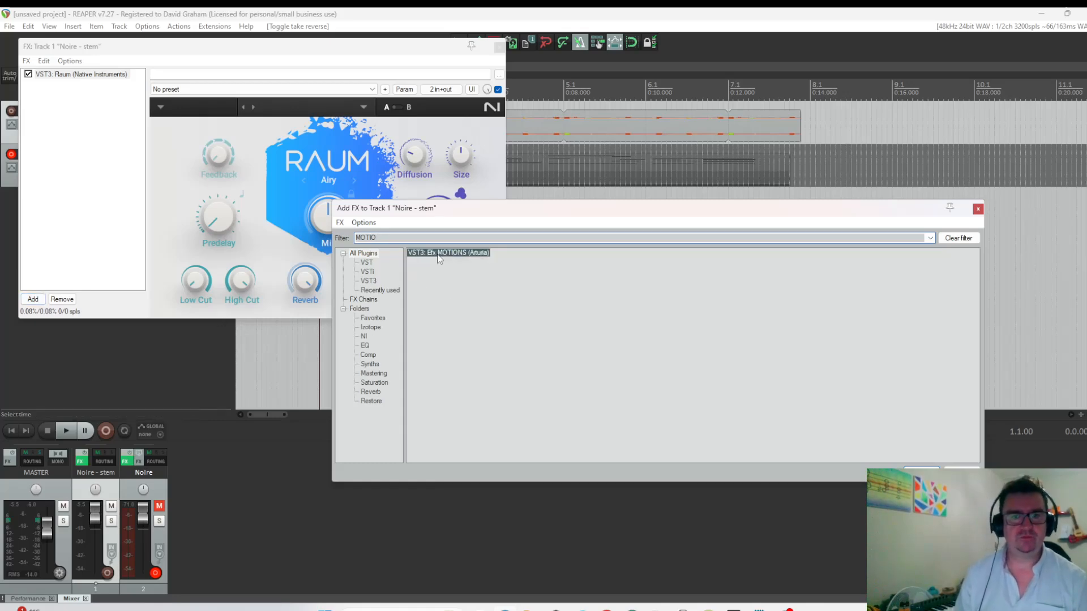
{"action": "double_click", "coordinate": [439, 254]}
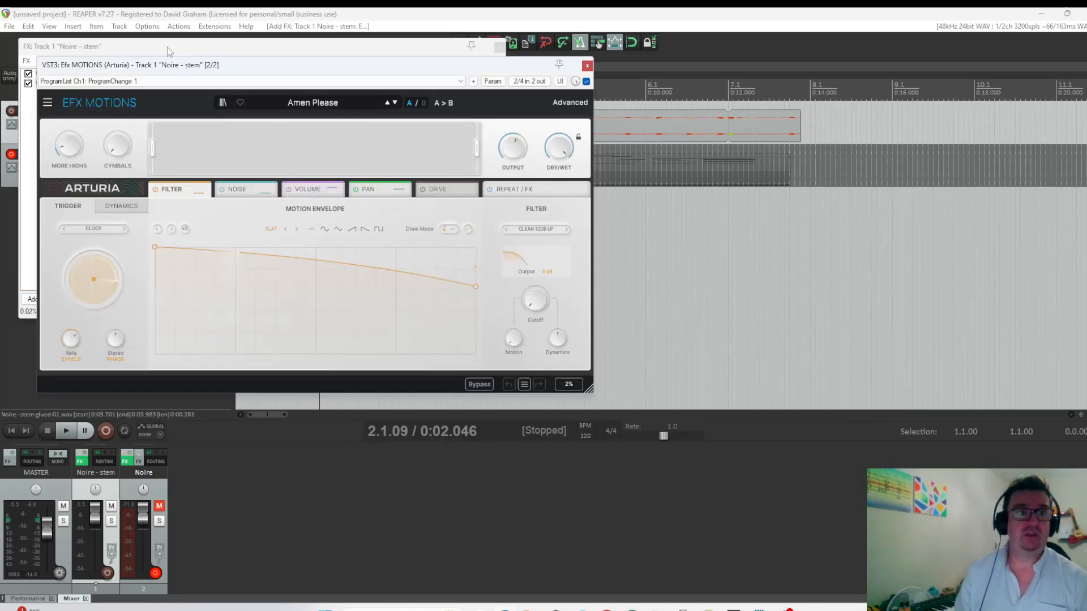
{"action": "left_click_drag", "start_coordinate": [283, 67], "coordinate": [623, 180]}
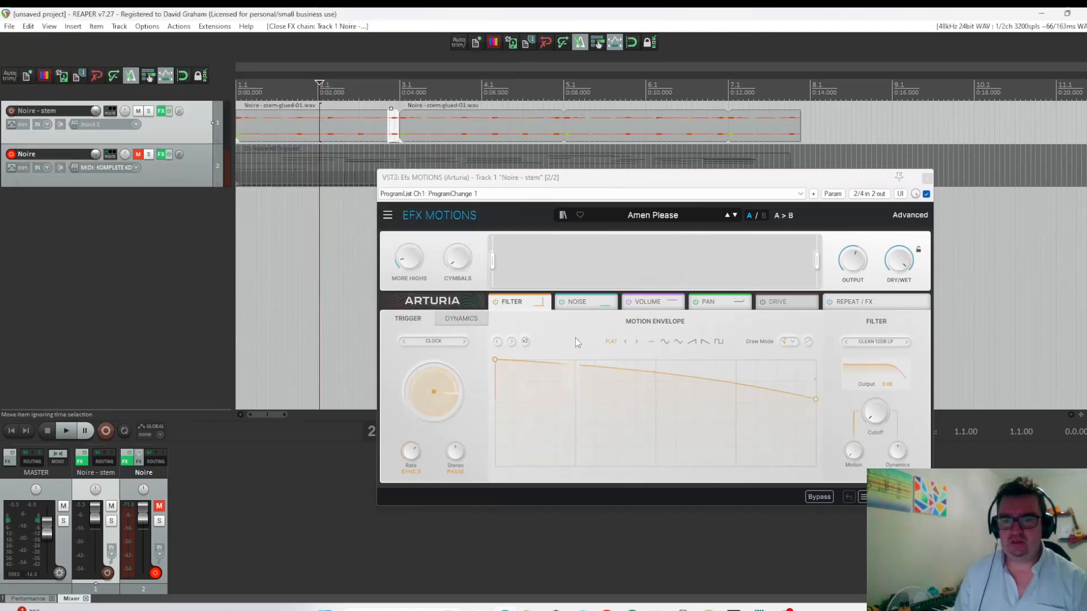
Review the Noise, Volume, Pan, Drive and Repeat/FX sections of Efx MOTIONS and play the stem from the project start.
{"action": "left_click", "coordinate": [586, 308]}
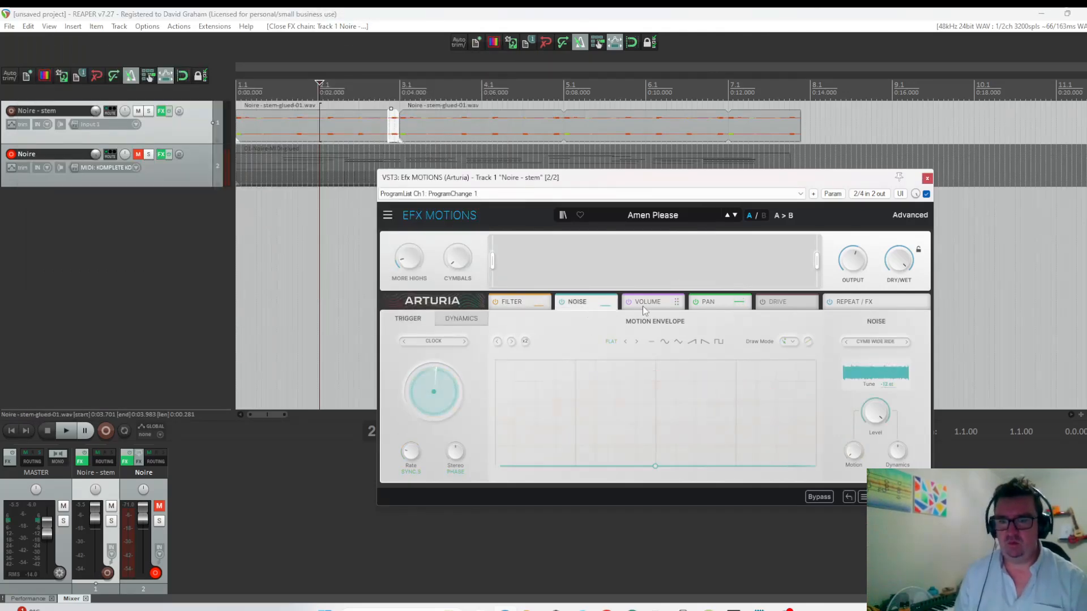
{"action": "left_click", "coordinate": [642, 305]}
{"action": "left_click", "coordinate": [721, 304]}
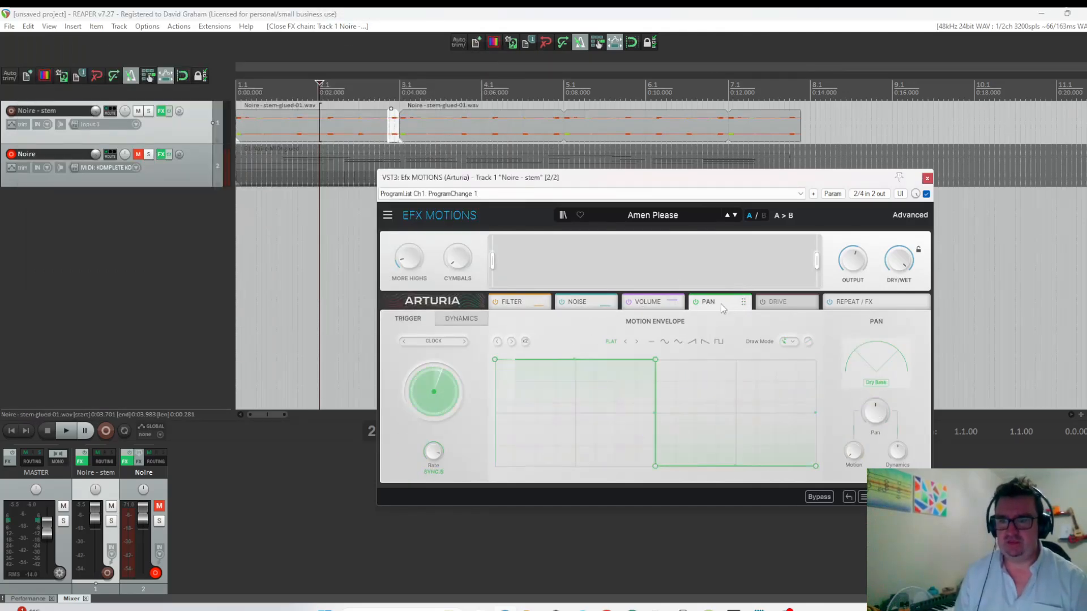
{"action": "left_click", "coordinate": [807, 304]}
{"action": "left_click", "coordinate": [863, 303]}
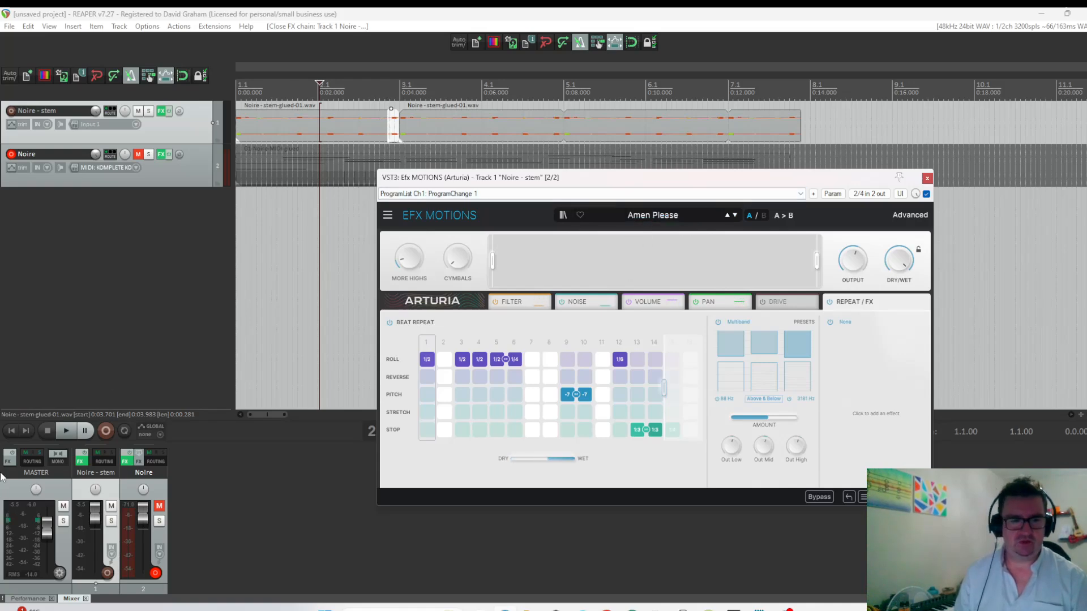
{"action": "left_click", "coordinate": [6, 432]}
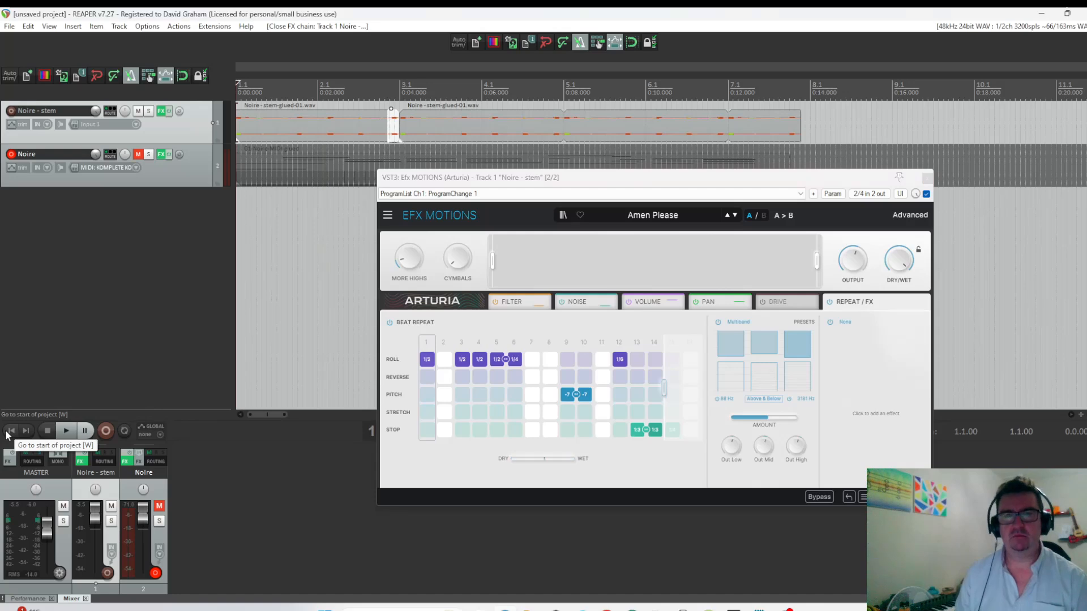
{"action": "left_click", "coordinate": [67, 433]}
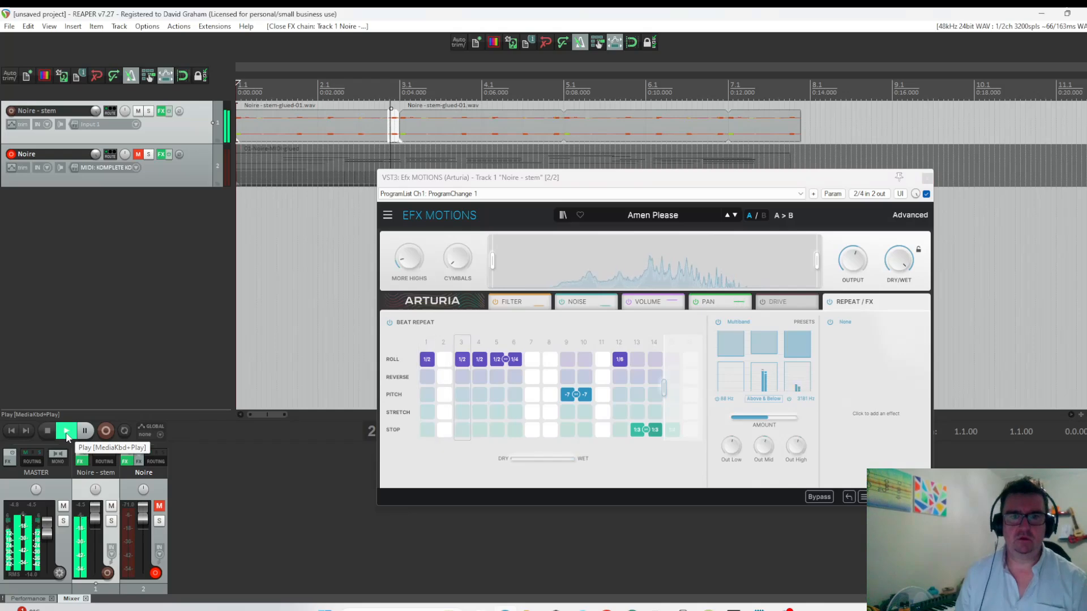
Move Efx MOTIONS ahead of Raum in the Noire - stem effects chain and replay the stem from the project start.
{"action": "left_click", "coordinate": [161, 111]}
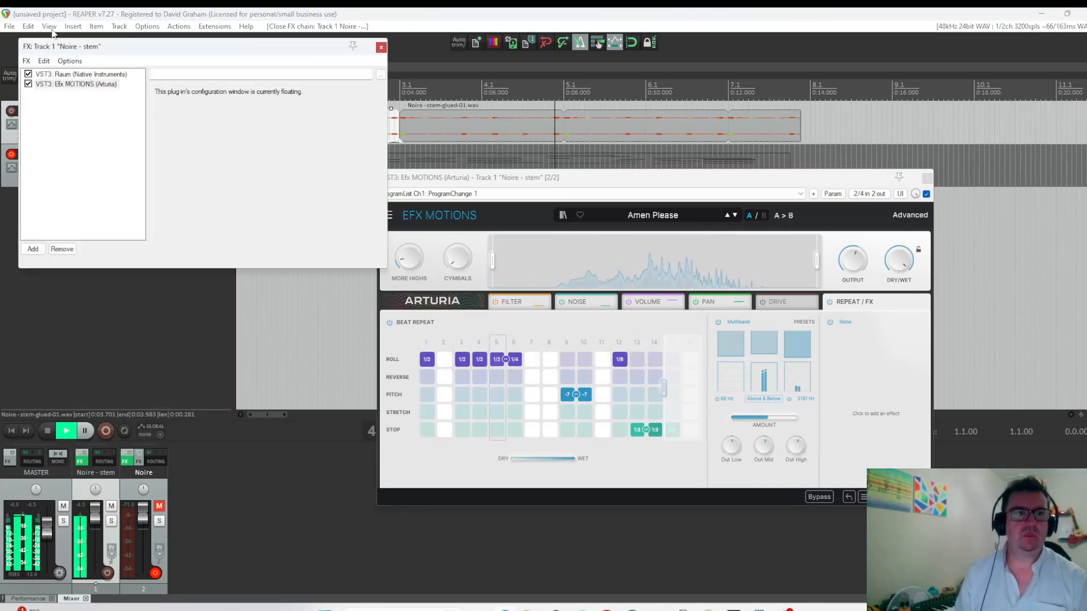
{"action": "left_click_drag", "start_coordinate": [76, 83], "coordinate": [76, 74]}
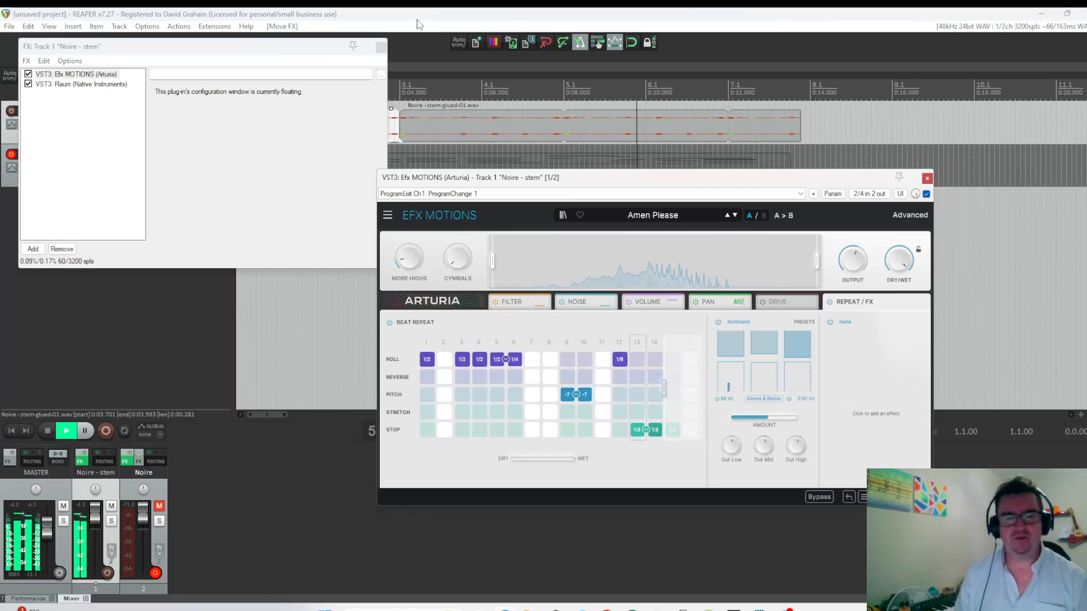
{"action": "left_click", "coordinate": [380, 46]}
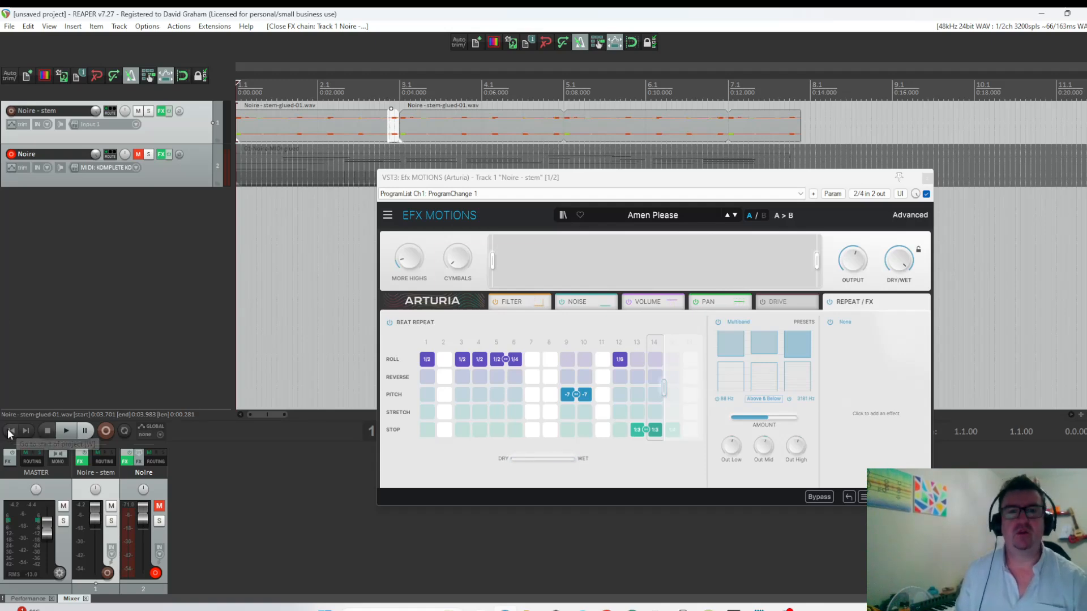
{"action": "key", "text": "space"}
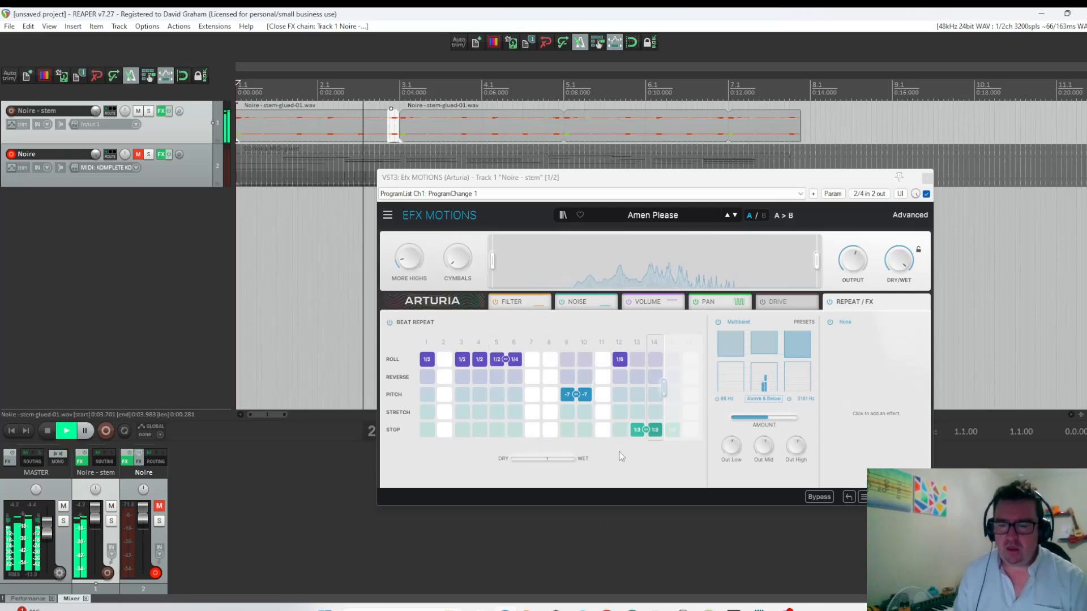
Lower the Efx MOTIONS Dry/Wet mix and edit Beat Repeat: clear the step 4 roll and step 10 pitch, and extend the sequence to 15 steps.
{"action": "key", "text": "space"}
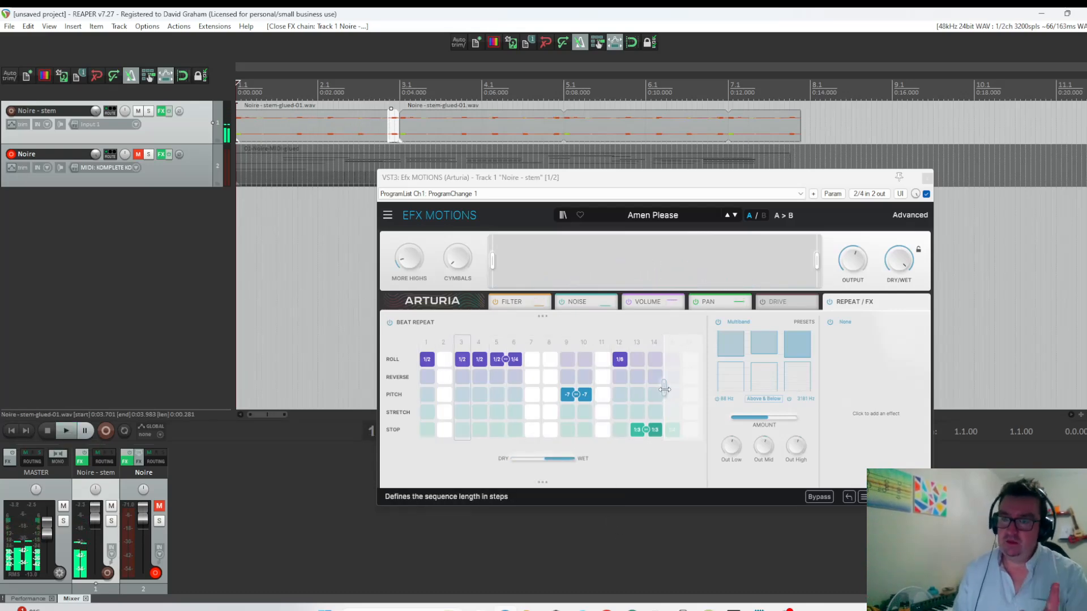
{"action": "left_click", "coordinate": [898, 260]}
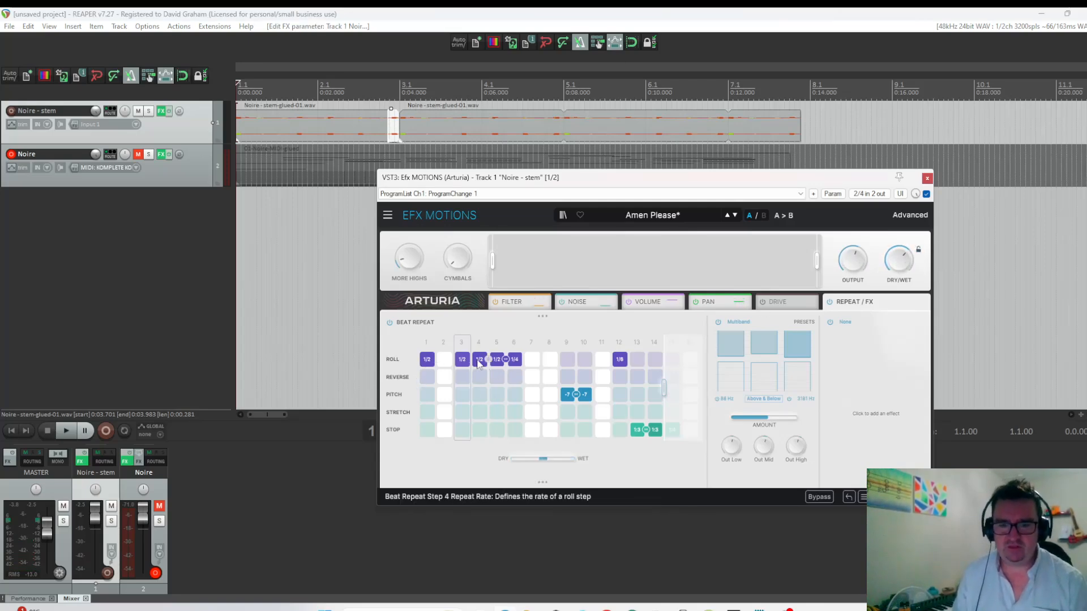
{"action": "left_click", "coordinate": [488, 360]}
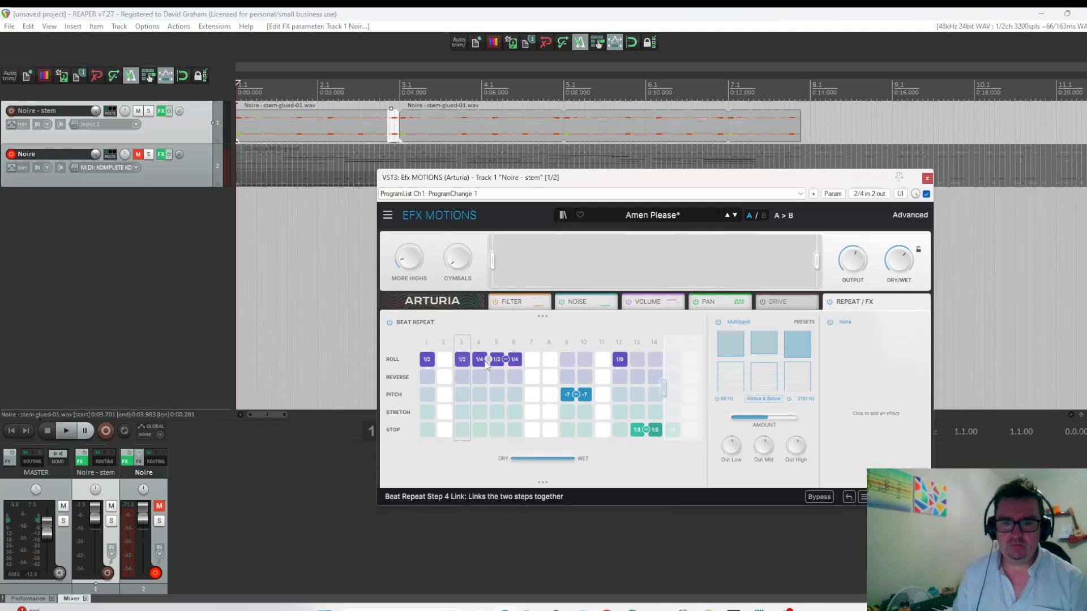
{"action": "left_click", "coordinate": [482, 365]}
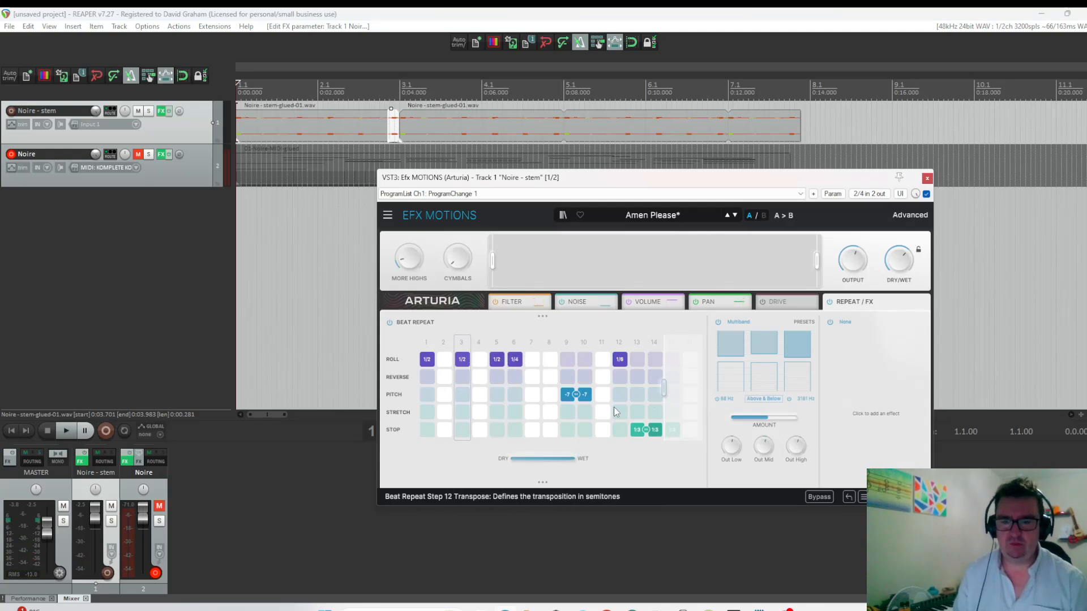
{"action": "left_click", "coordinate": [590, 400]}
{"action": "left_click", "coordinate": [588, 397]}
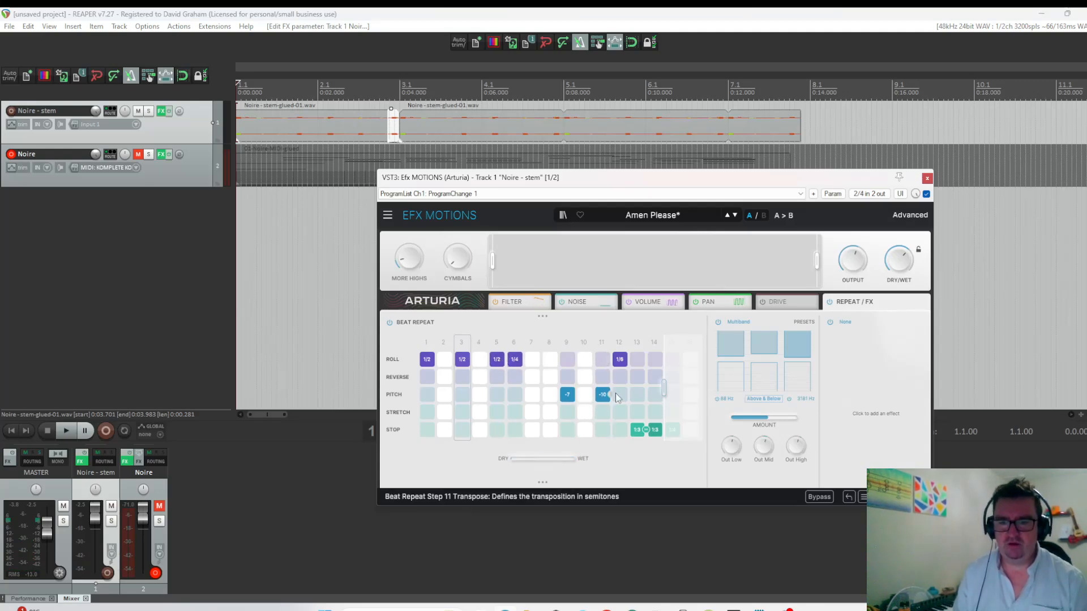
{"action": "left_click", "coordinate": [604, 395]}
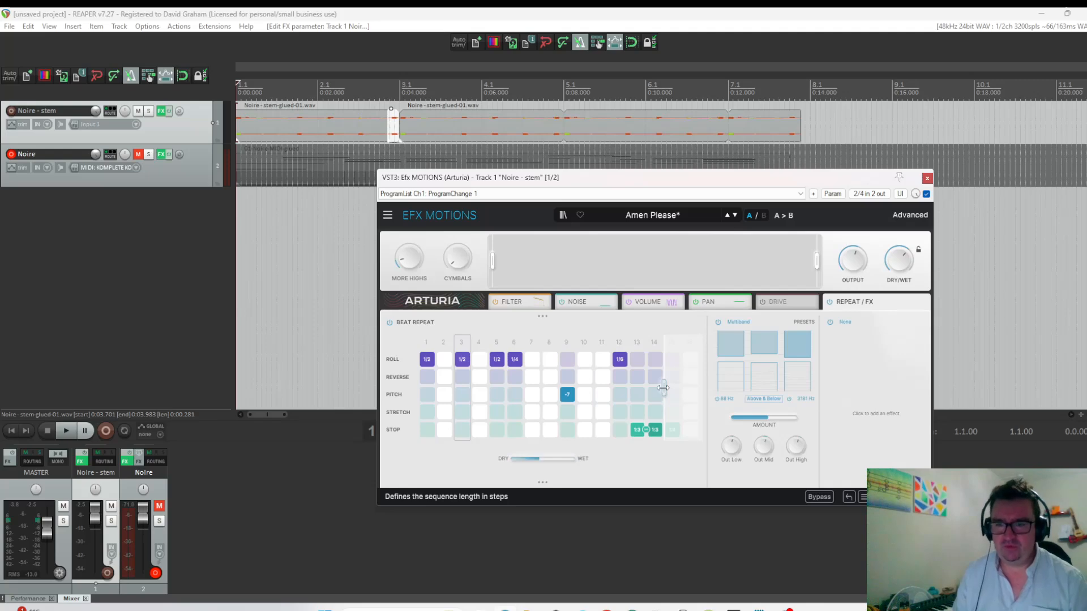
{"action": "left_click_drag", "start_coordinate": [663, 387], "coordinate": [680, 388]}
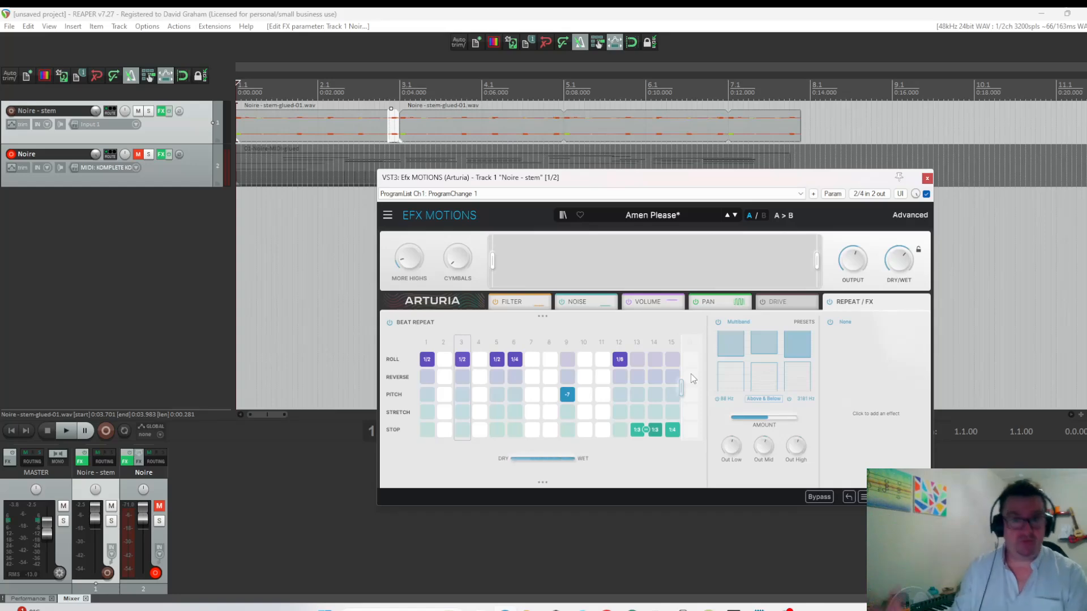
Turn off the Noise module in Efx MOTIONS.
{"action": "left_click", "coordinate": [574, 304]}
{"action": "left_click", "coordinate": [562, 303]}
{"action": "left_click", "coordinate": [562, 303]}
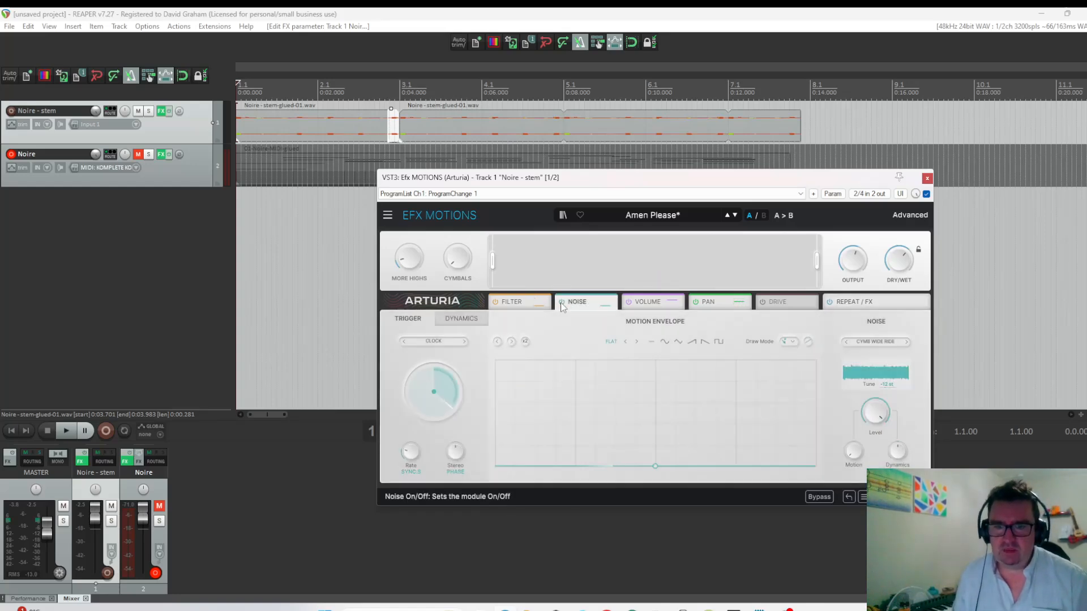
{"action": "left_click", "coordinate": [562, 303]}
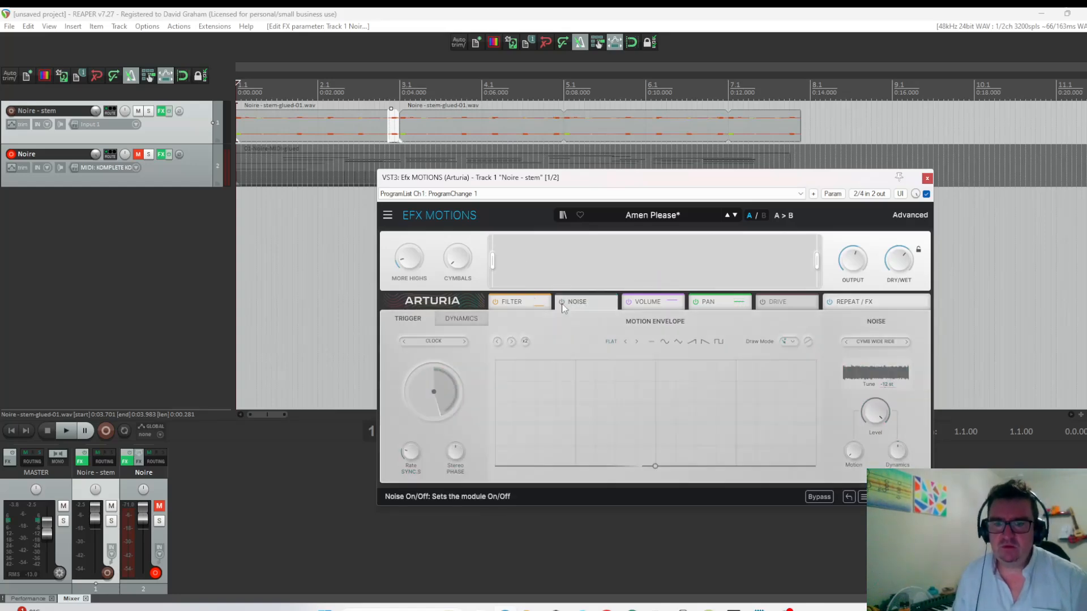
Check the Filter and Volume motion envelopes, and lower the Dry/Wet mix further while playing the stem from the project start.
{"action": "left_click", "coordinate": [512, 303]}
{"action": "mouse_move", "coordinate": [412, 466]}
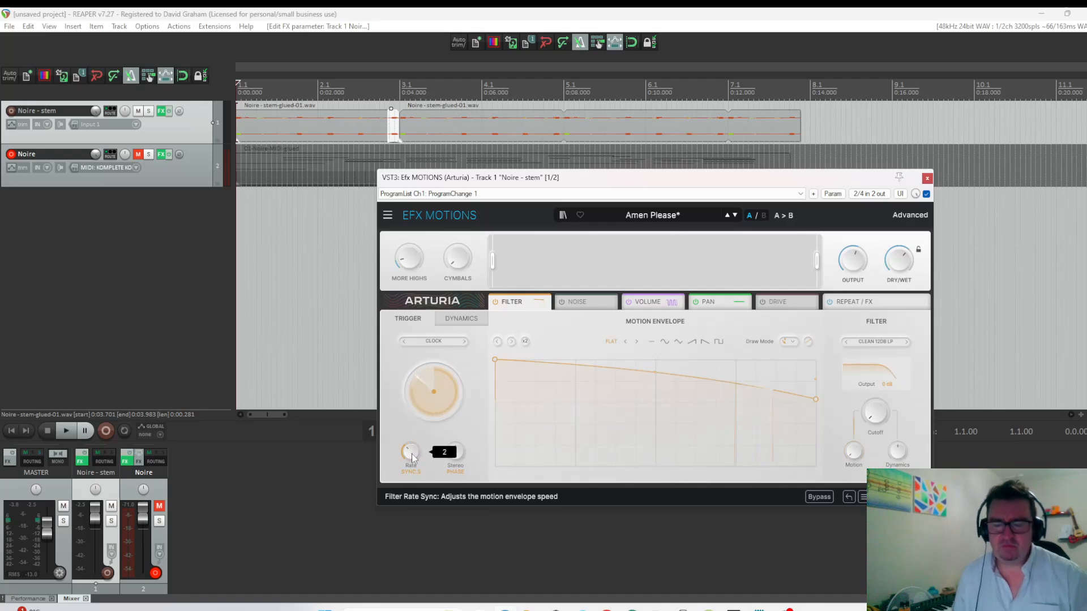
{"action": "left_click", "coordinate": [654, 303]}
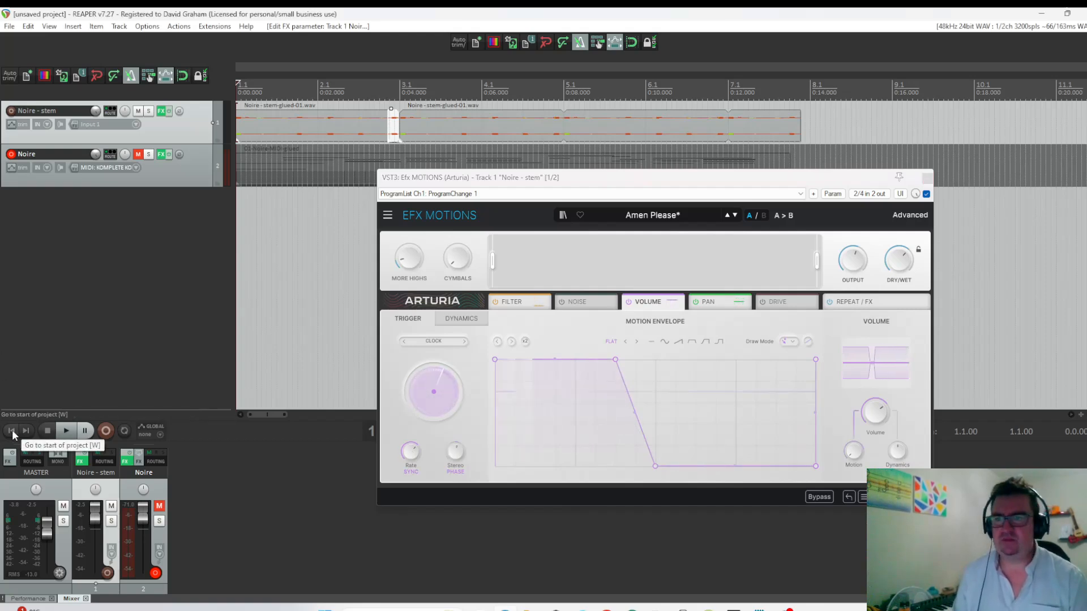
{"action": "key", "text": "space"}
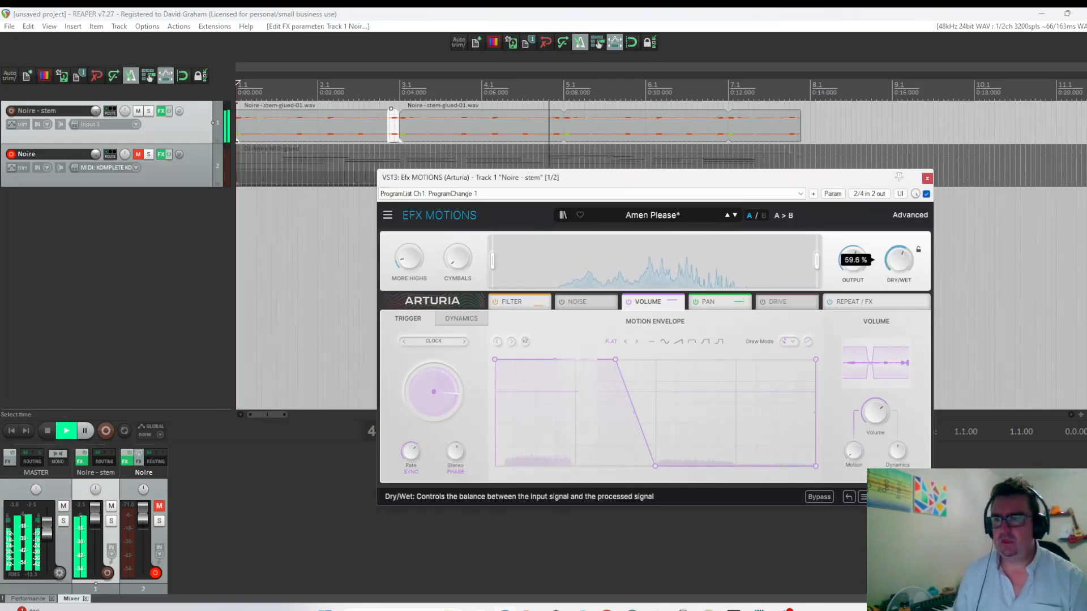
{"action": "key", "text": "space"}
{"action": "left_click", "coordinate": [927, 178]}
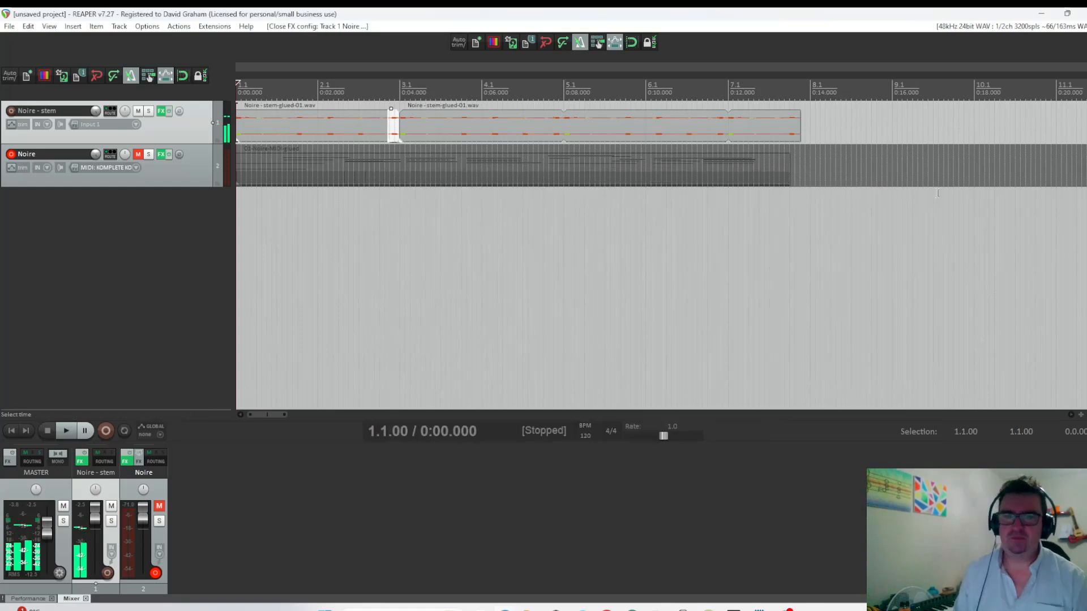
Add a second VST3 Efx MOTIONS (Arturia) instance after Raum in the Noire - stem effects chain.
{"action": "left_click", "coordinate": [162, 110]}
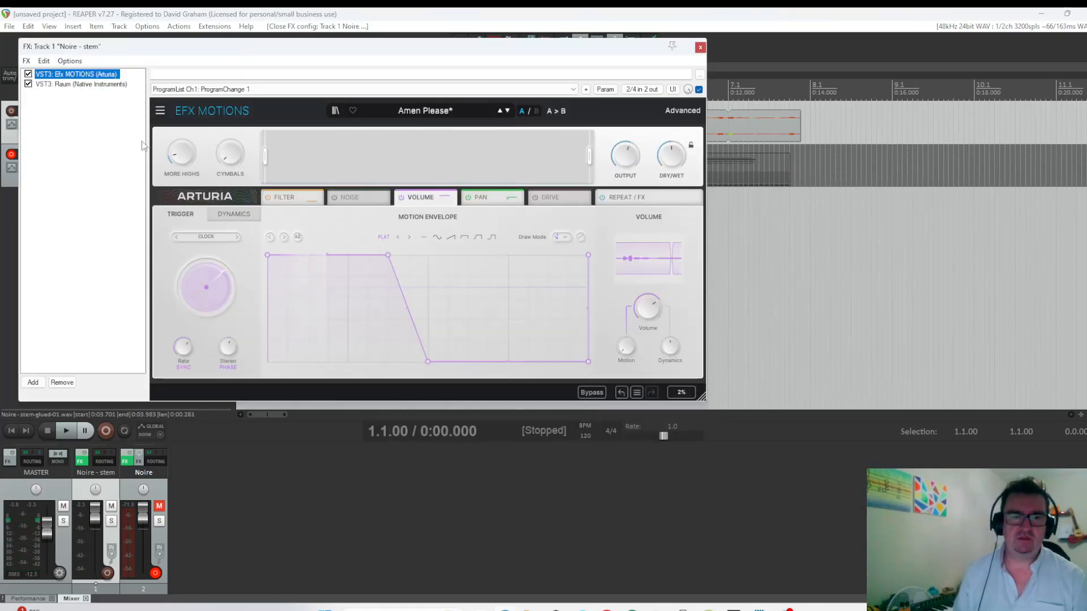
{"action": "left_click", "coordinate": [32, 382]}
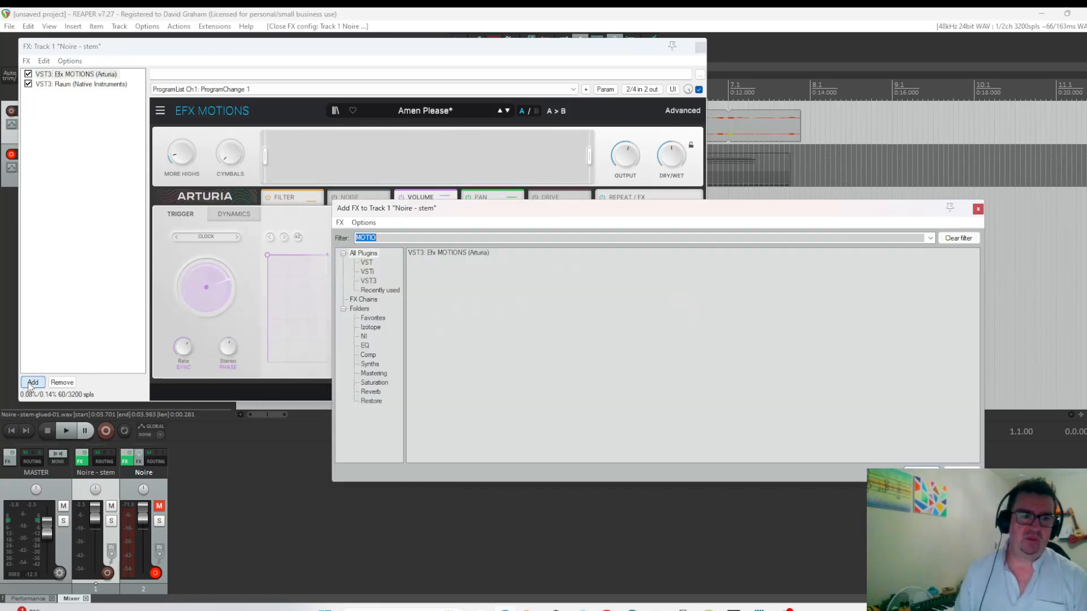
{"action": "left_click", "coordinate": [441, 253]}
{"action": "double_click", "coordinate": [439, 254]}
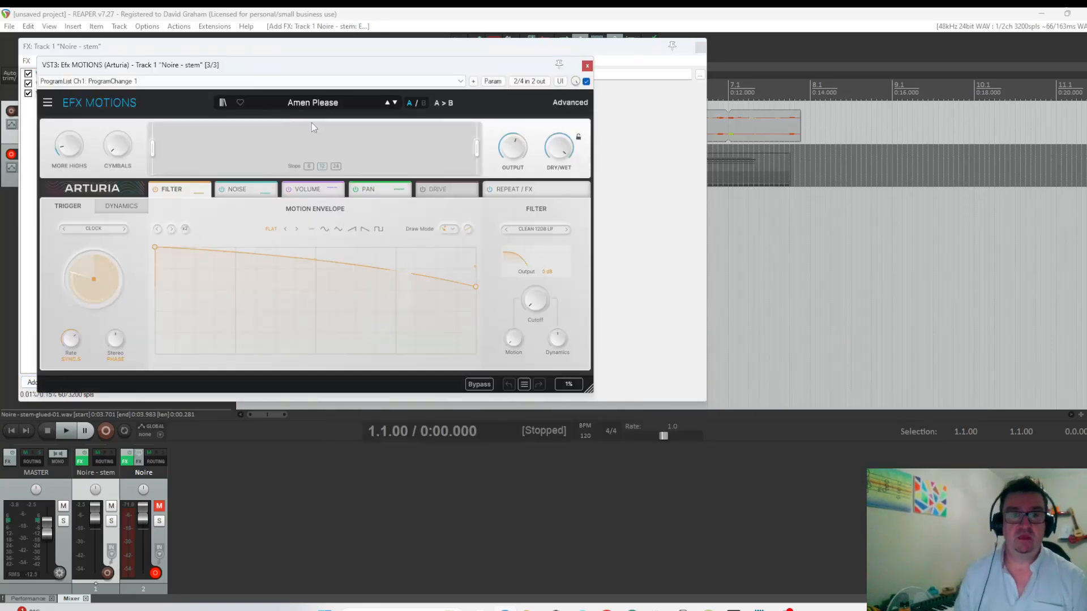
Load the Gated Rhythm preset Euclidean Accents in the new Efx MOTIONS instance and lower its Dry/Wet mix.
{"action": "left_click", "coordinate": [309, 102]}
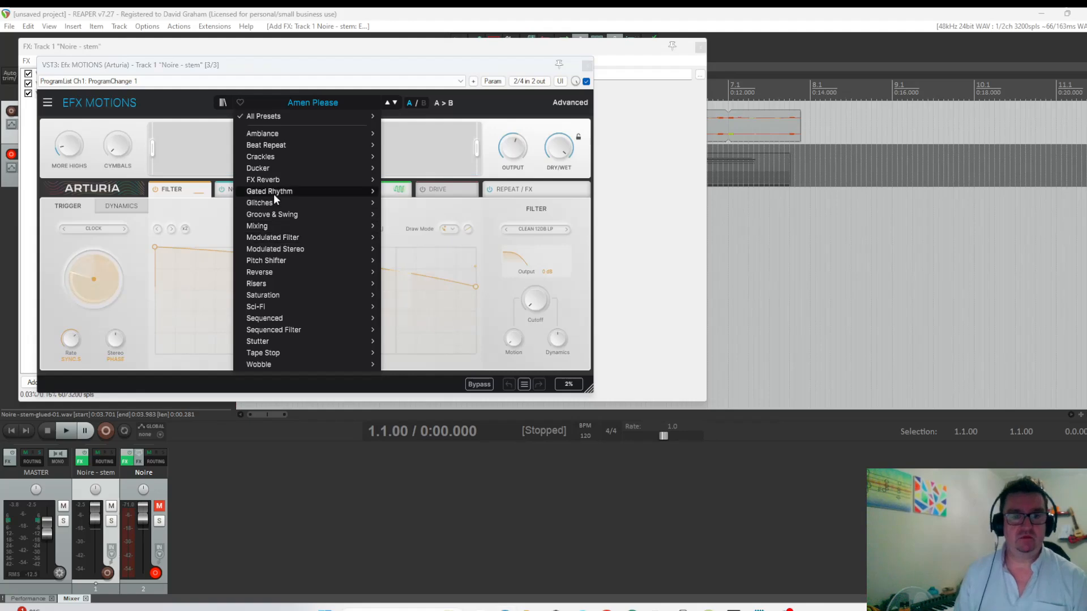
{"action": "mouse_move", "coordinate": [276, 203]}
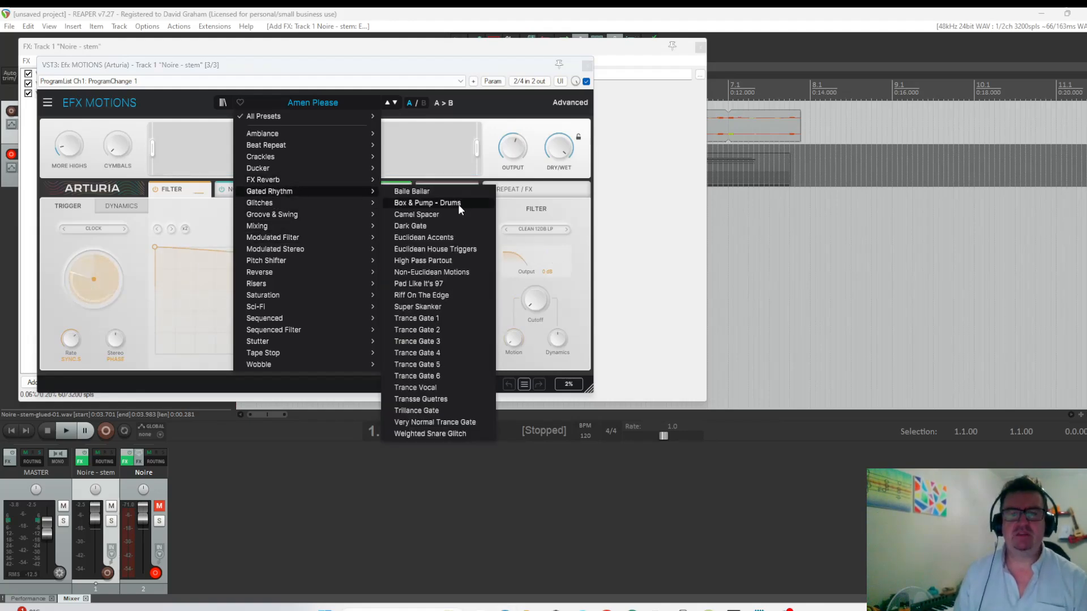
{"action": "left_click", "coordinate": [423, 237]}
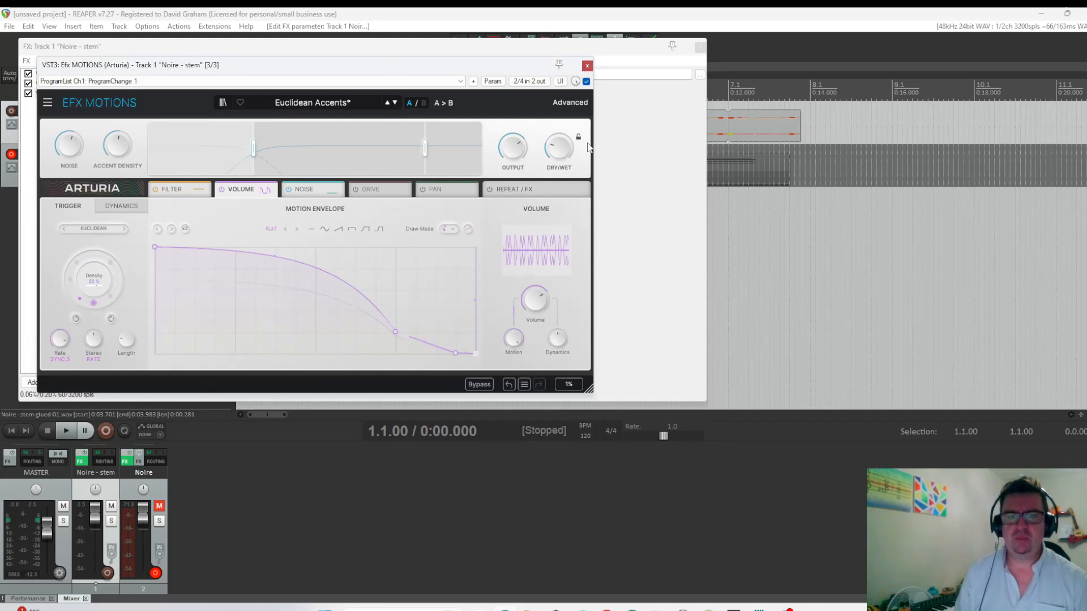
Review the Filter, Noise, Drive and Repeat/FX sections of the second instance and extend its Beat Repeat sequence to 13 steps.
{"action": "left_click", "coordinate": [166, 190]}
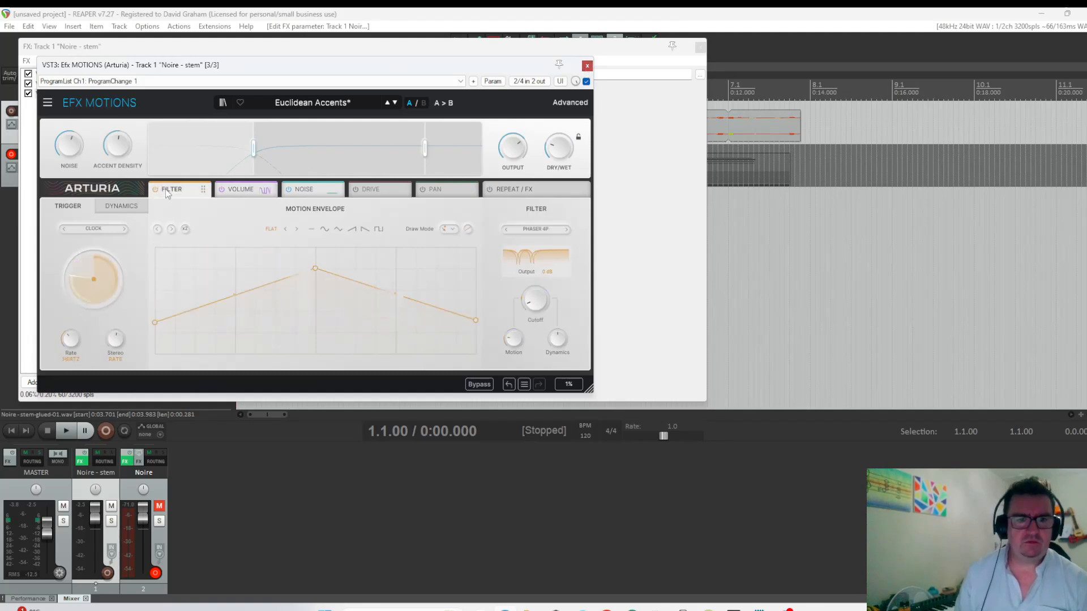
{"action": "left_click", "coordinate": [319, 189]}
{"action": "left_click", "coordinate": [371, 190]}
{"action": "left_click", "coordinate": [514, 191]}
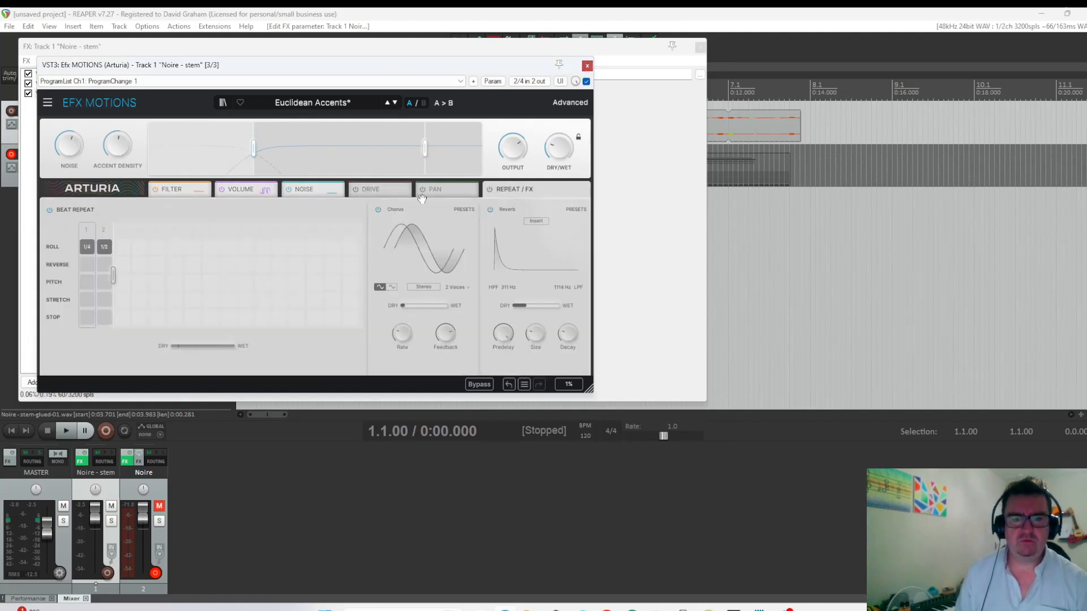
{"action": "left_click_drag", "start_coordinate": [114, 276], "coordinate": [306, 276]}
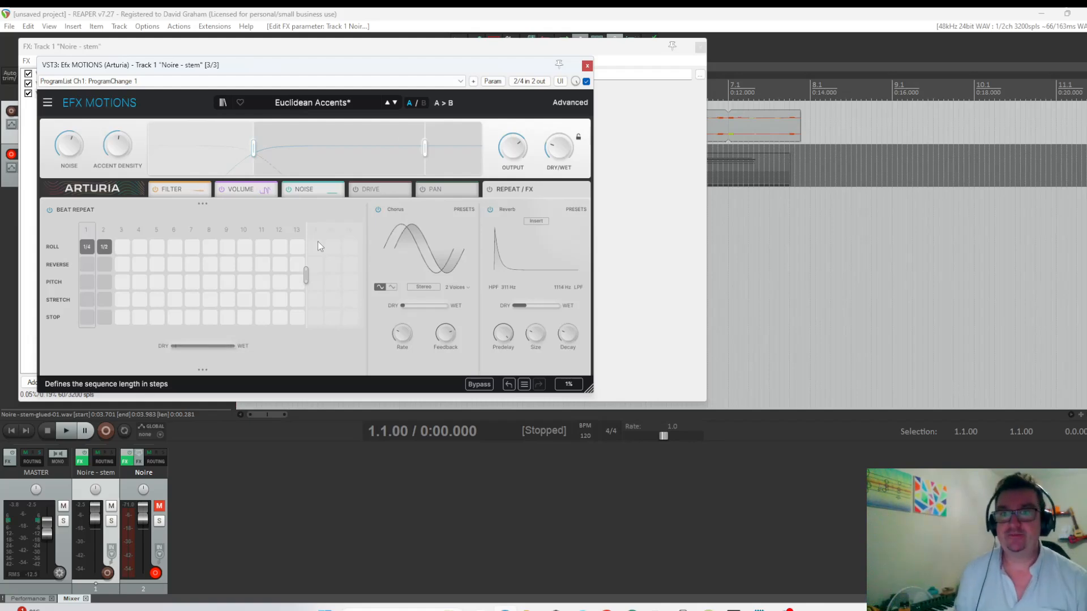
Close the plug-in and effects chain windows and play the stem from the start to hear both Efx MOTIONS instances.
{"action": "left_click", "coordinate": [587, 65]}
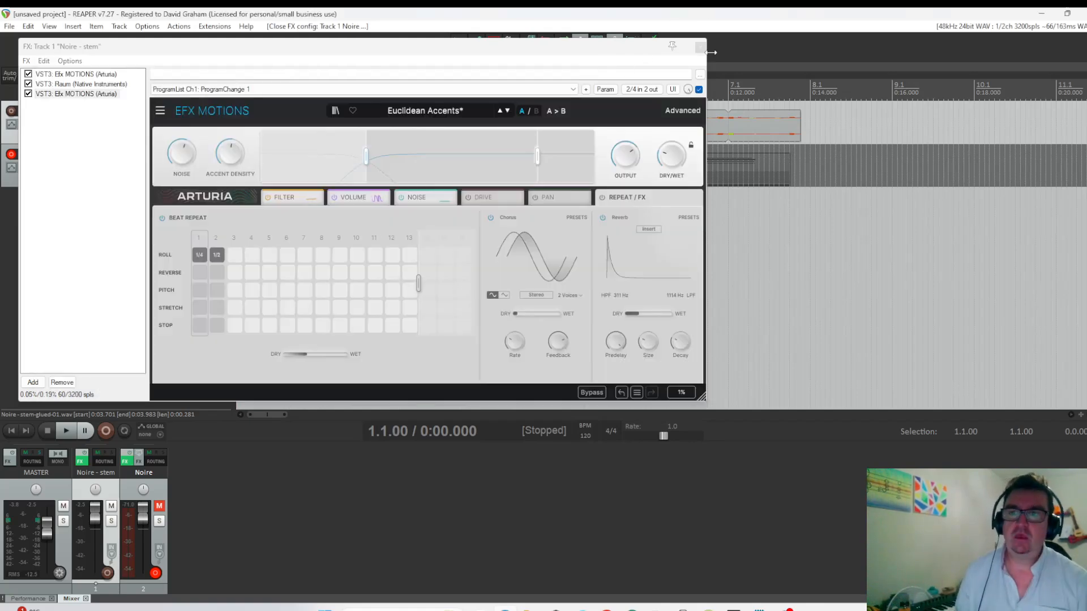
{"action": "left_click", "coordinate": [700, 46]}
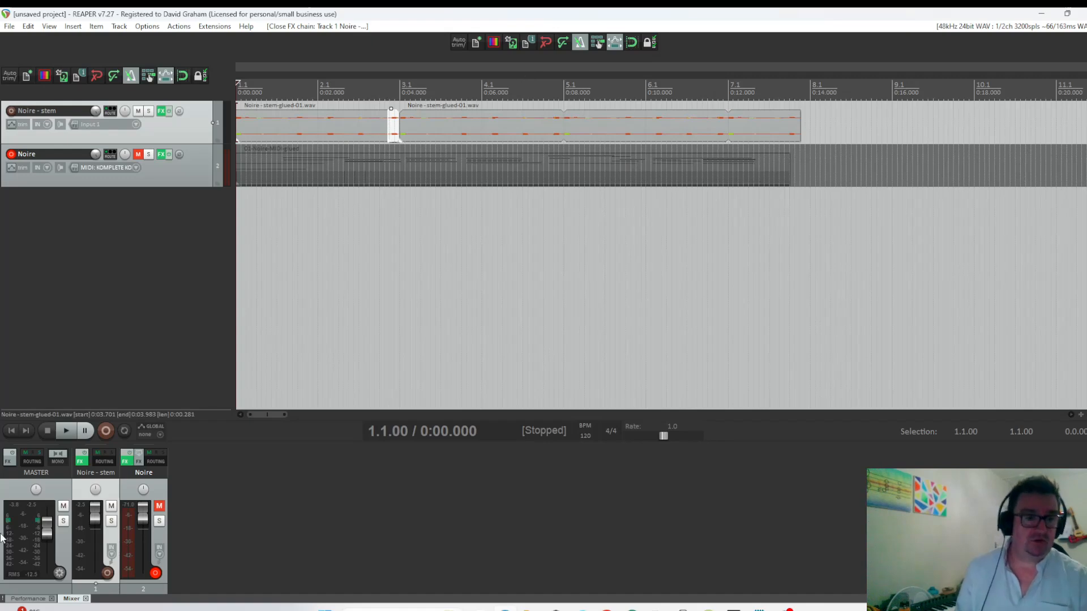
{"action": "key", "text": "space"}
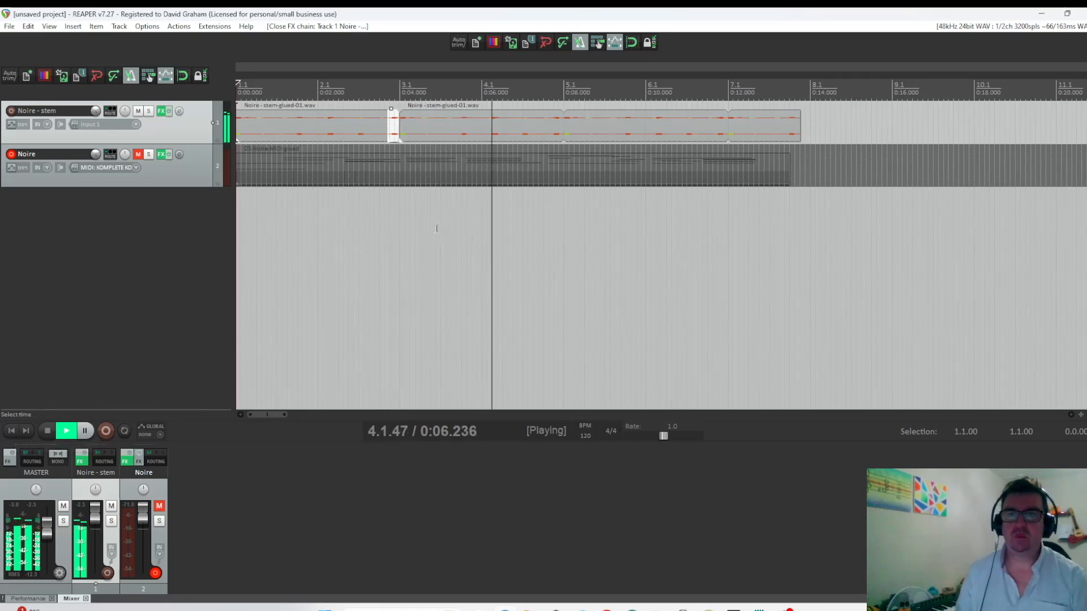
{"action": "key", "text": "space"}
Enable snapping and split the Noire - stem item at 4.4.00 and 5.1.00.
{"action": "left_click", "coordinate": [543, 124]}
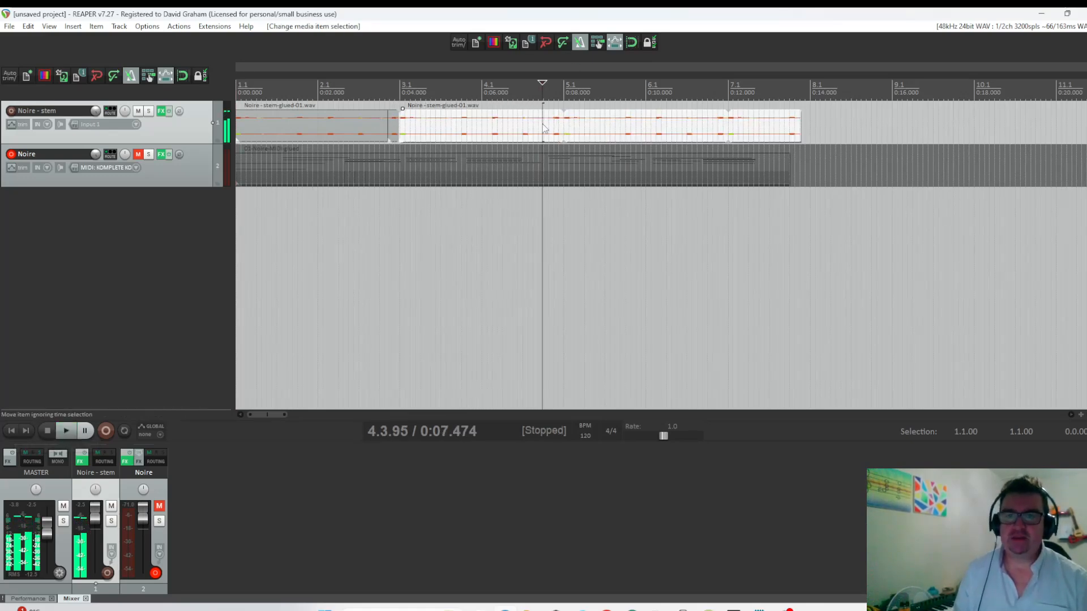
{"action": "key", "text": "alt+s"}
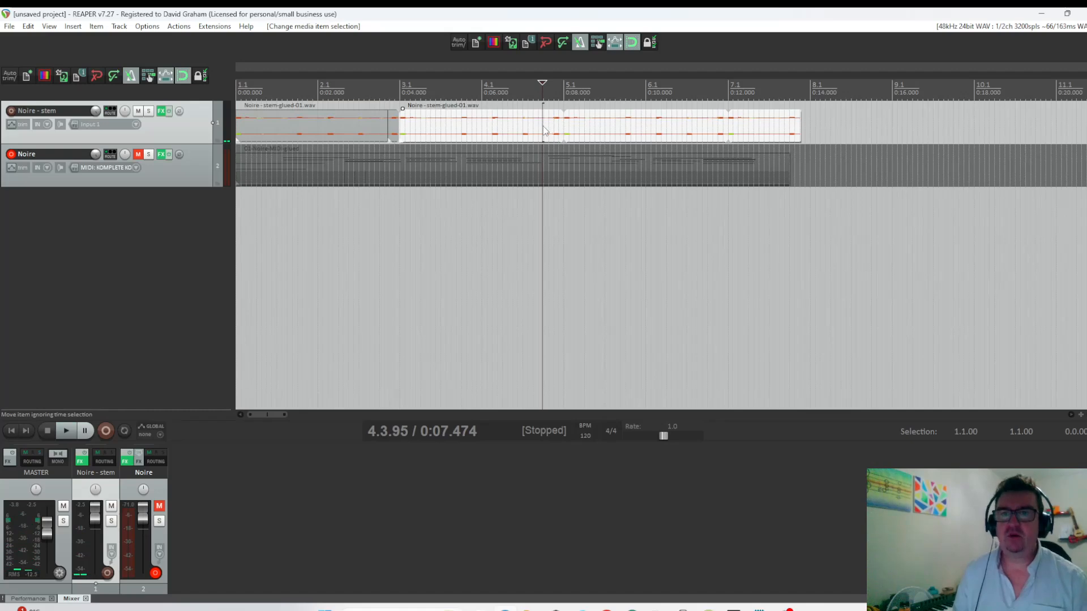
{"action": "left_click", "coordinate": [543, 127]}
{"action": "key", "text": "s"}
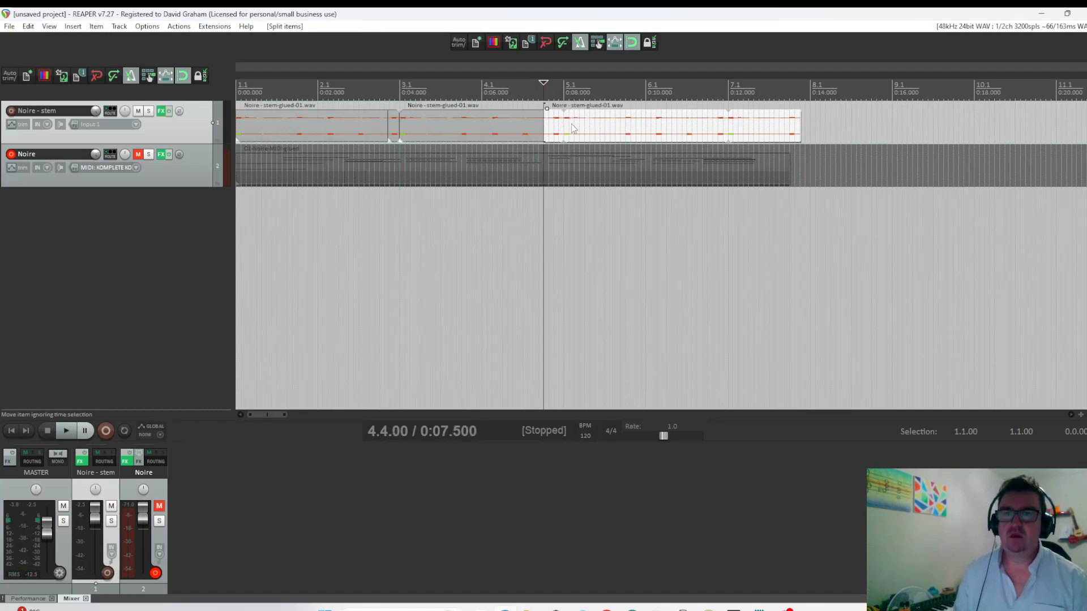
{"action": "left_click", "coordinate": [563, 130]}
{"action": "key", "text": "s"}
Chop the slice between 4.4.00 and 5.1.00 into four shuffled pieces and play the stem across them.
{"action": "left_click", "coordinate": [549, 130]}
{"action": "key", "text": "shift+s"}
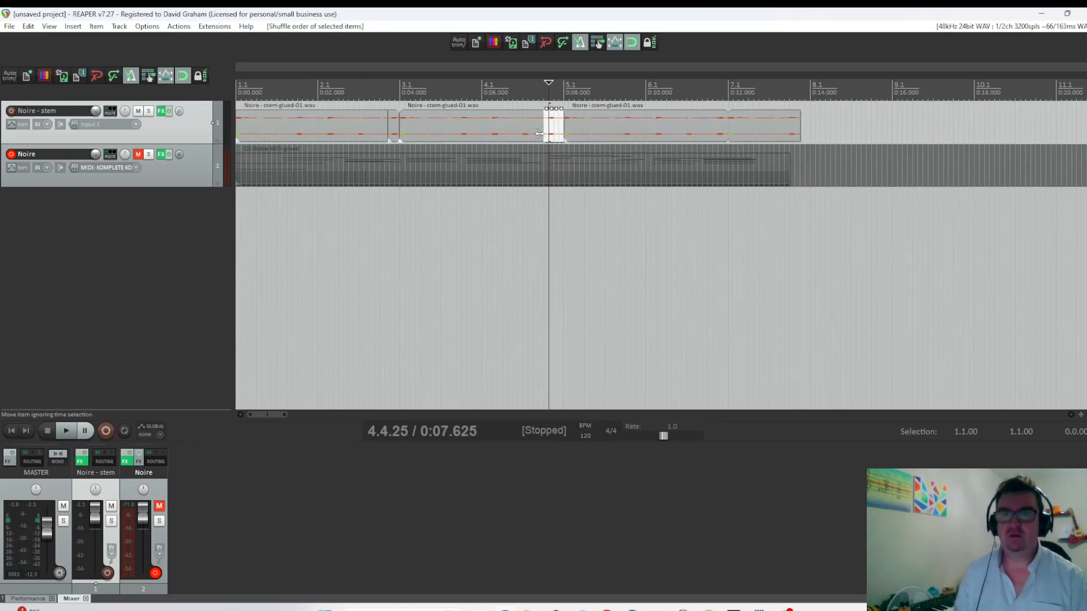
{"action": "left_click", "coordinate": [476, 204]}
{"action": "key", "text": "space"}
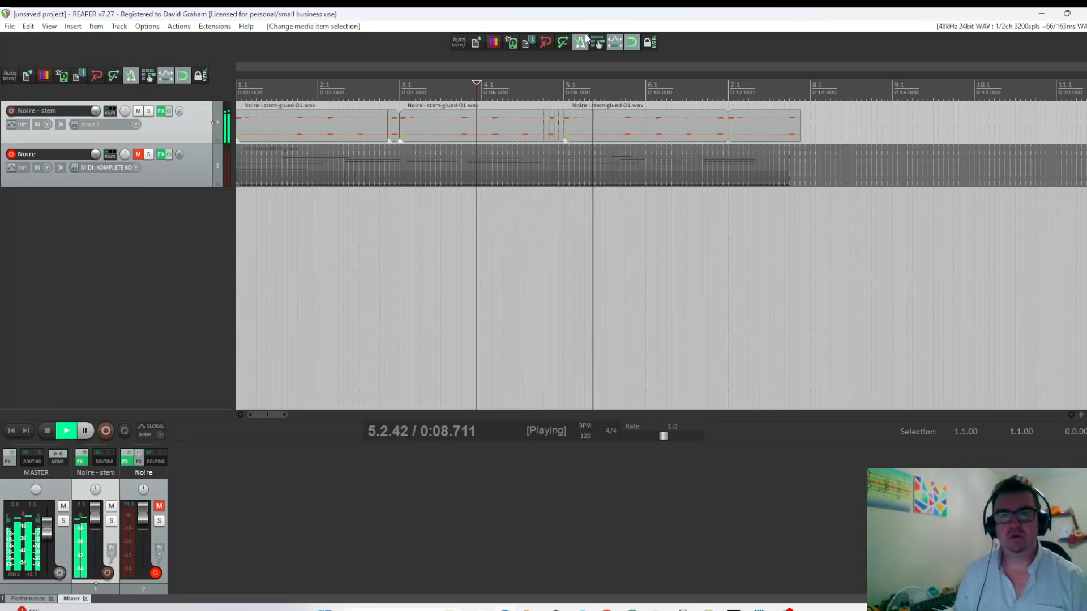
{"action": "key", "text": "space"}
Delete the unwanted pieces between 4.4.00 and 5.1.00 and fill the gaps with copies of the remaining second piece.
{"action": "left_click", "coordinate": [544, 131]}
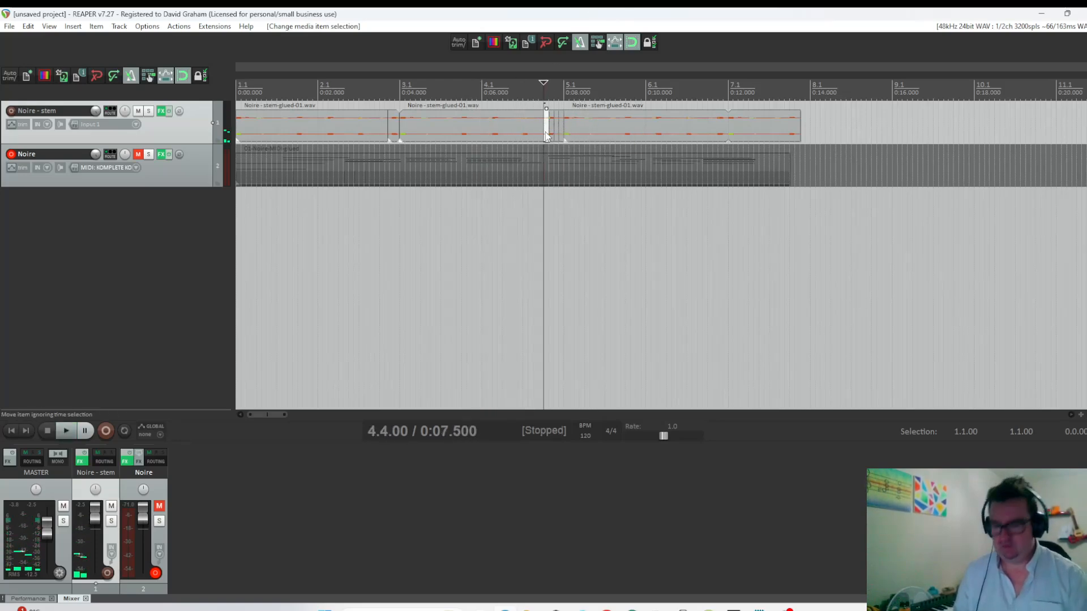
{"action": "left_click", "coordinate": [556, 129]}
{"action": "key", "text": "Delete"}
{"action": "left_click", "coordinate": [560, 129]}
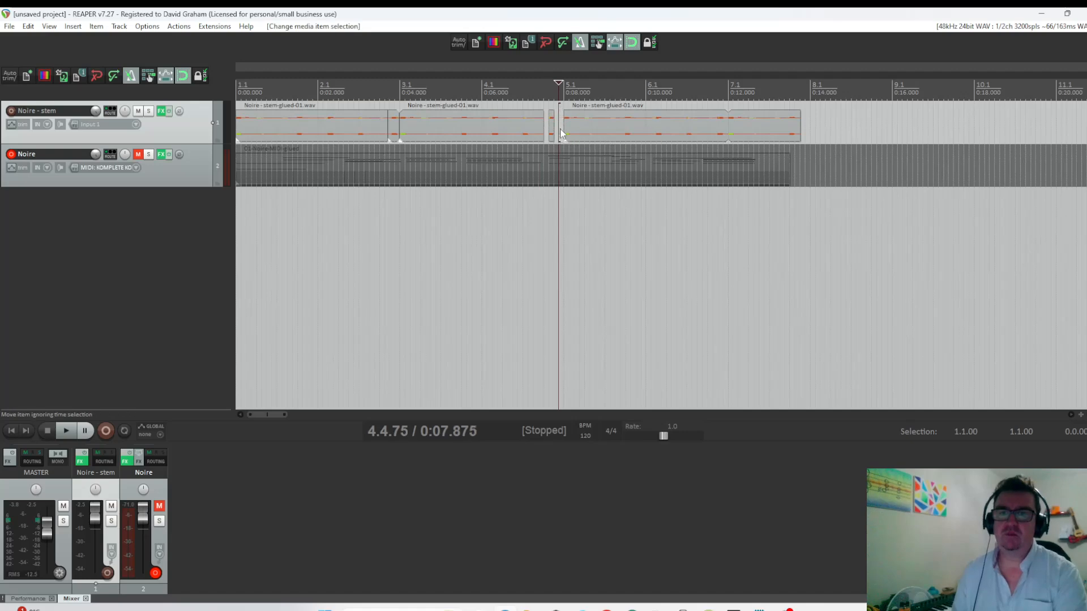
{"action": "key", "text": "Delete"}
{"action": "left_click", "coordinate": [551, 129]}
{"action": "left_click_drag", "start_coordinate": [551, 131], "coordinate": [525, 162]}
{"action": "left_click", "coordinate": [548, 135]}
{"action": "left_click", "coordinate": [523, 162]}
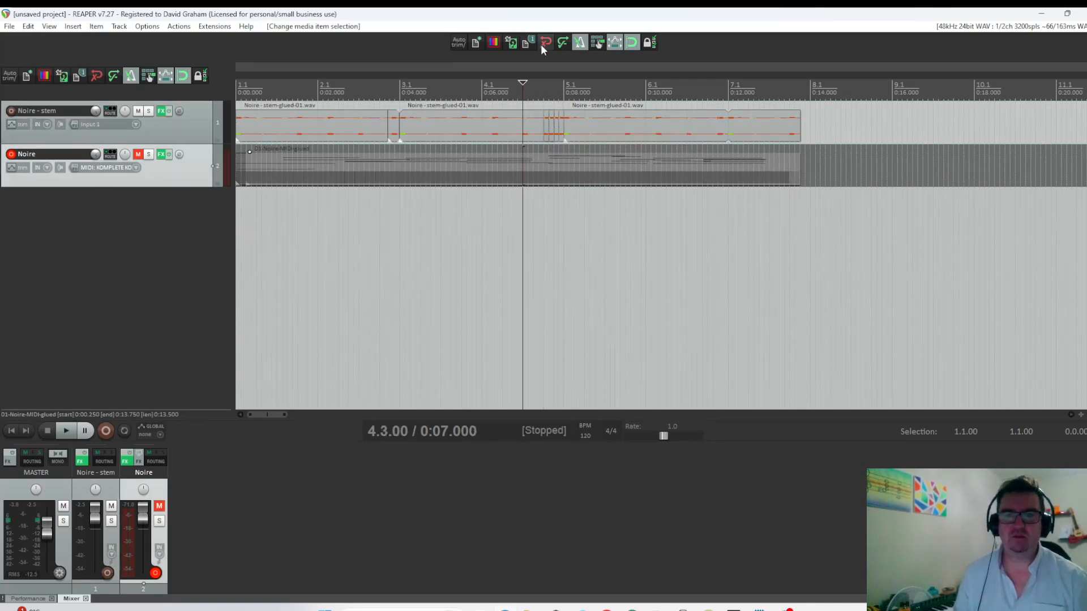
Play the stem from 4.2.00 to check the repeated pieces before 5.1.00.
{"action": "left_click", "coordinate": [502, 90]}
{"action": "key", "text": "space"}
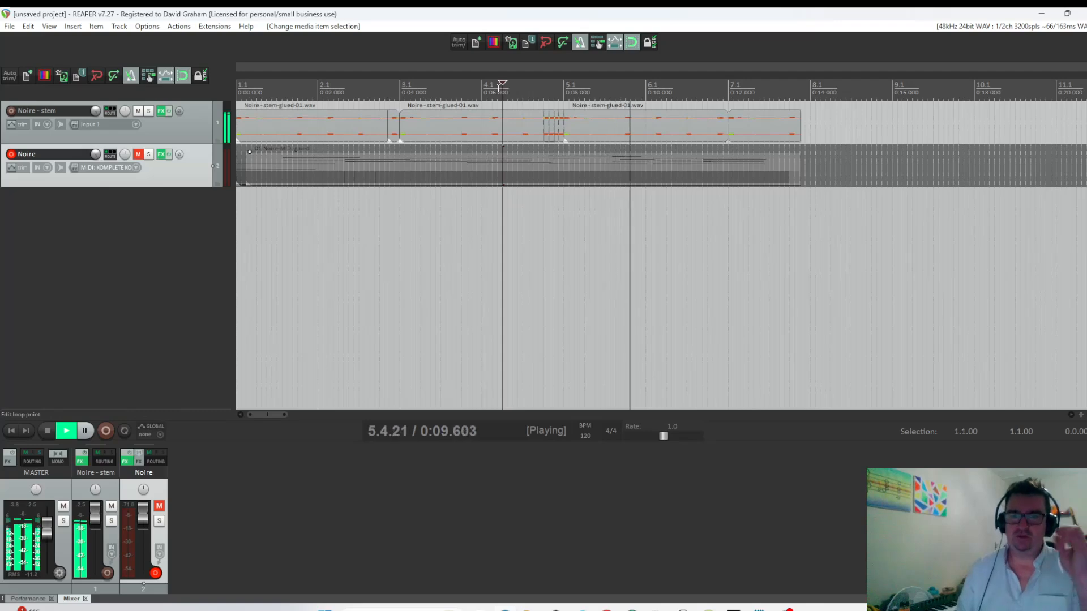
{"action": "key", "text": "space"}
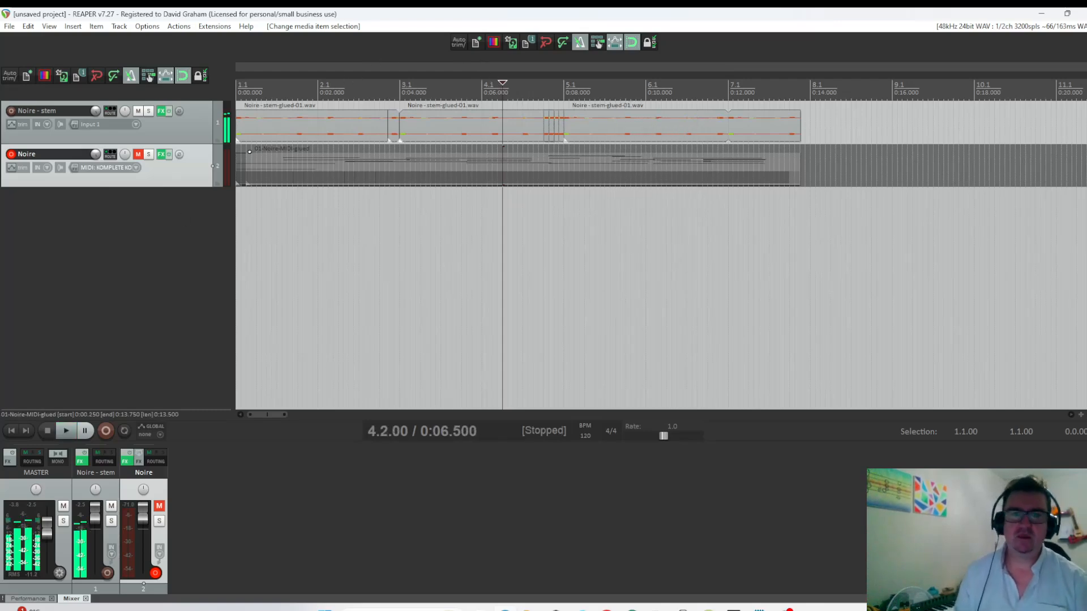
Play the edited piano stem from the project start to past 5.1.00.
{"action": "left_click", "coordinate": [9, 431]}
{"action": "key", "text": "space"}
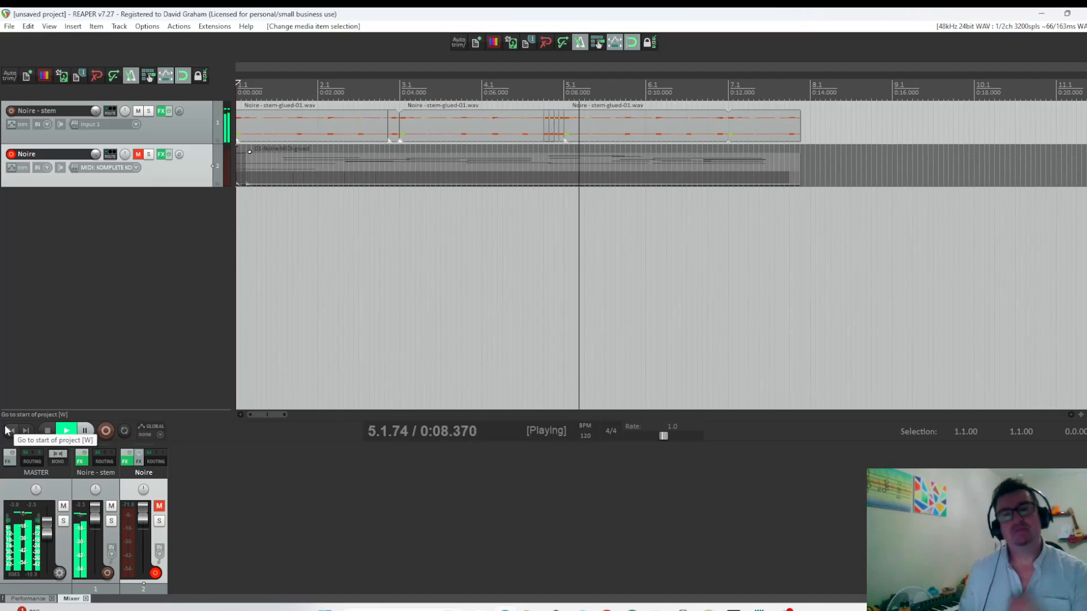
{"action": "key", "text": "space"}
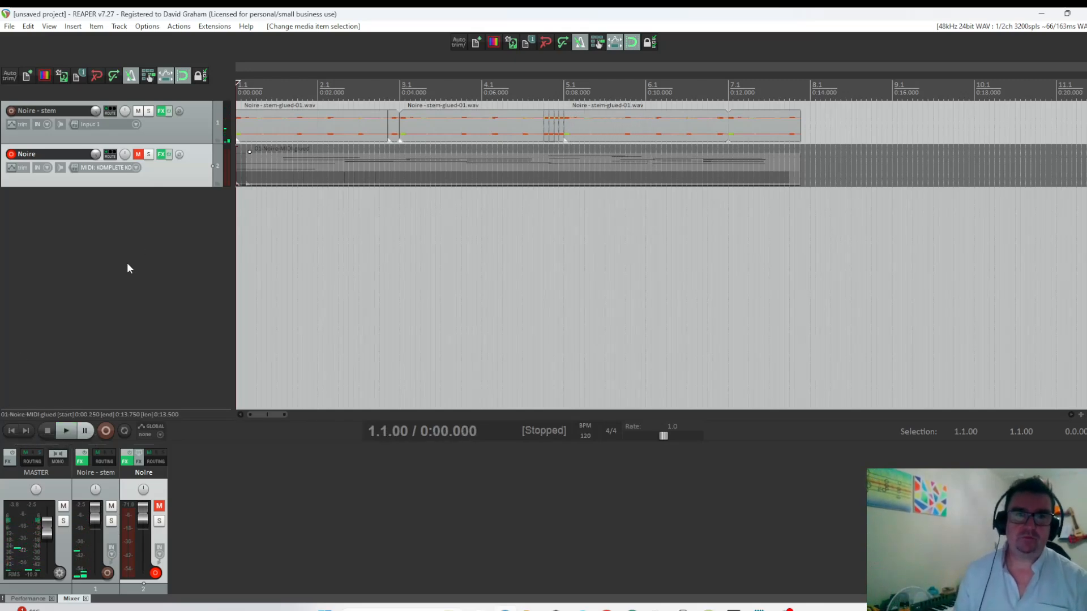
Insert a track from the Pigments template below Noire - stem and disarm recording on the Noire track.
{"action": "left_click", "coordinate": [176, 130]}
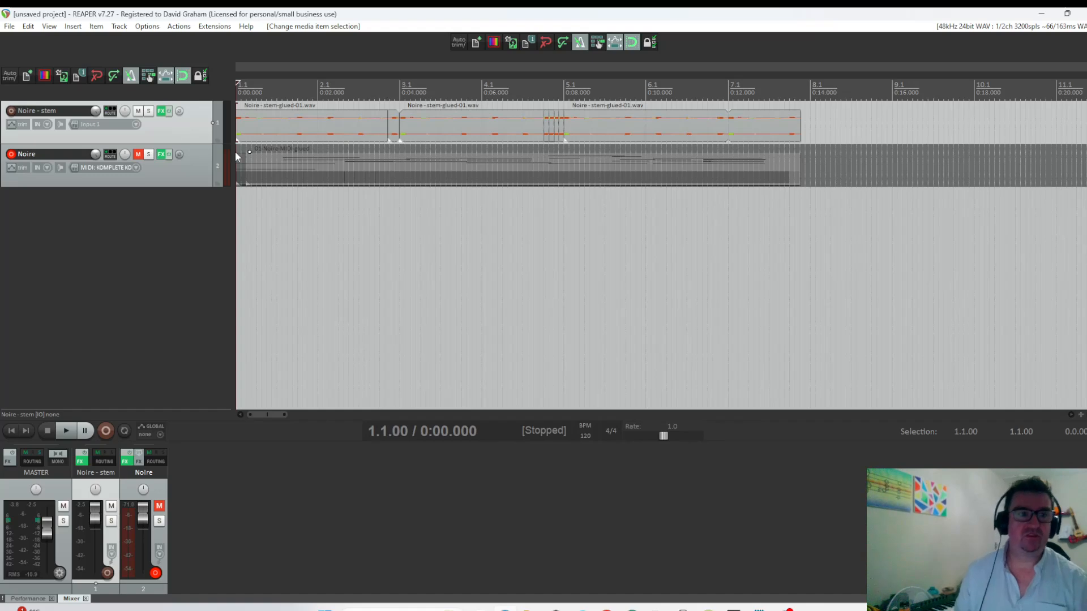
{"action": "left_click", "coordinate": [73, 26]}
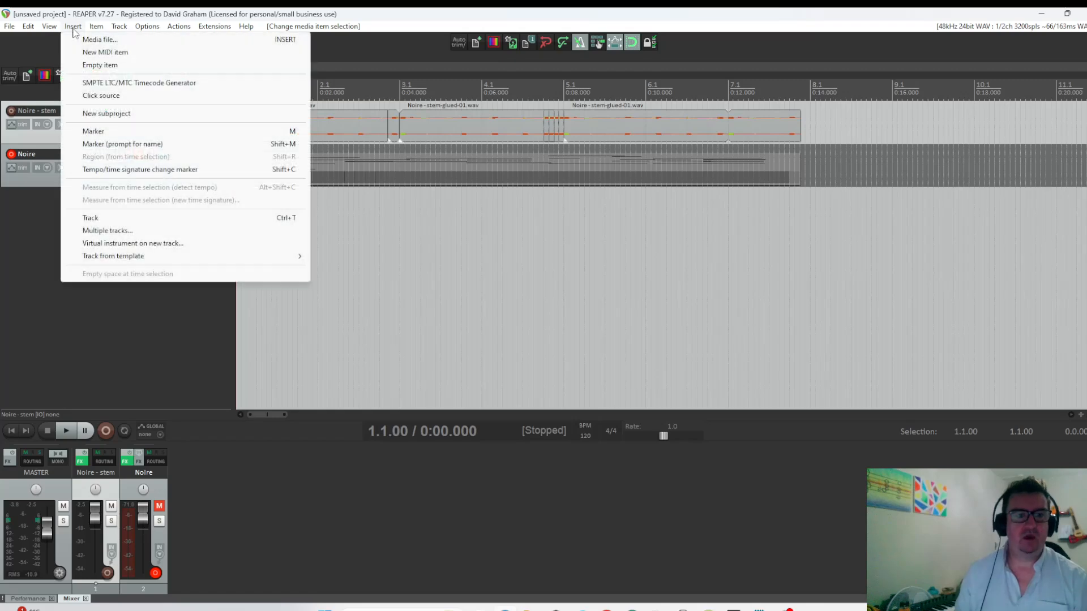
{"action": "mouse_move", "coordinate": [175, 262]}
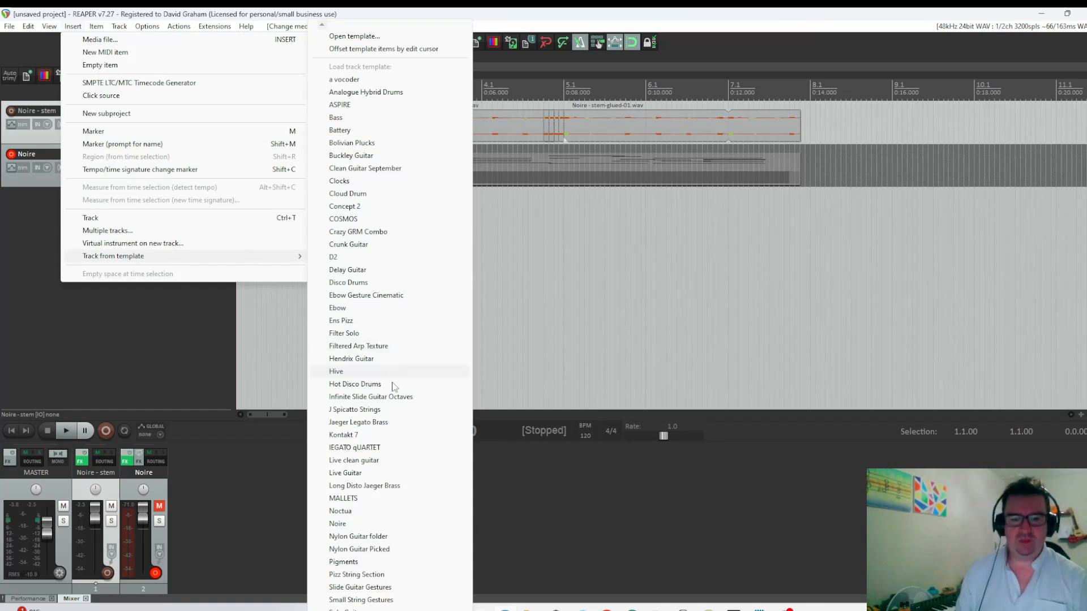
{"action": "left_click", "coordinate": [344, 562]}
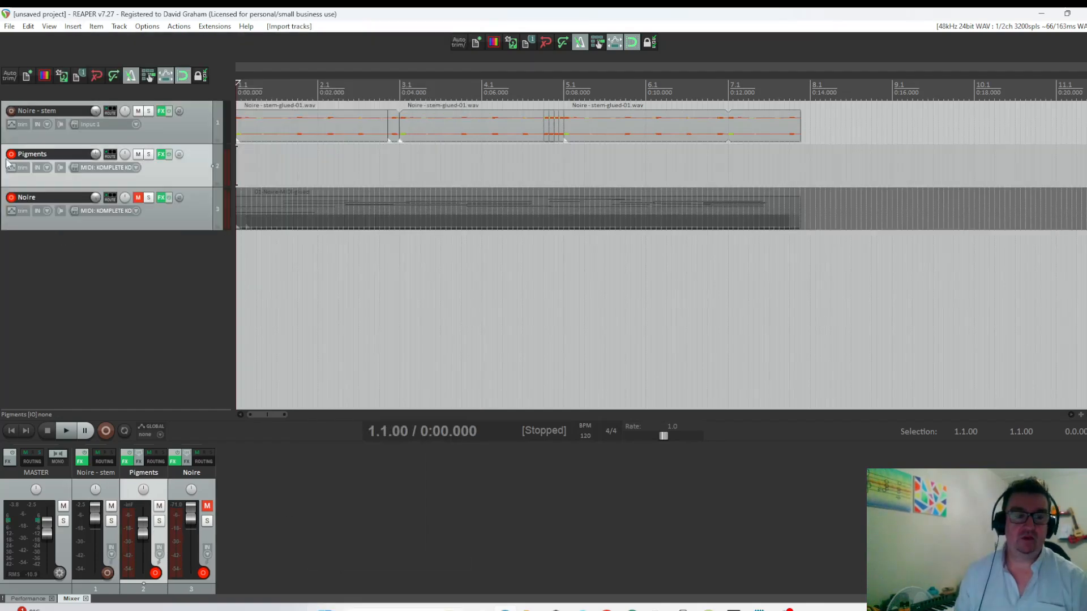
{"action": "left_click", "coordinate": [10, 197]}
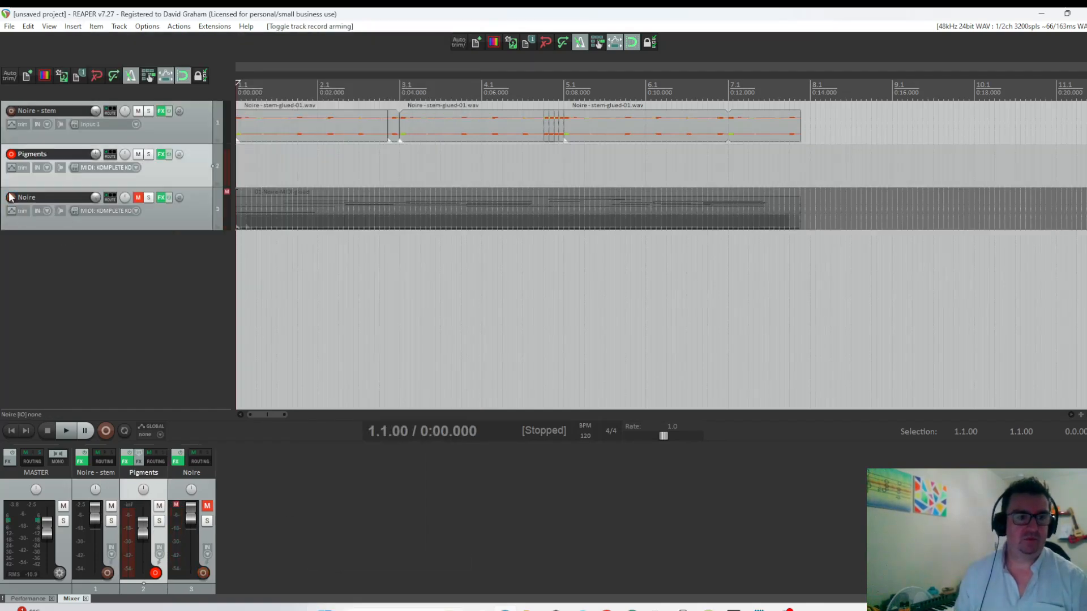
Open the Pigments synth, check its engines and lengthen the ENV VCA release.
{"action": "left_click", "coordinate": [161, 156]}
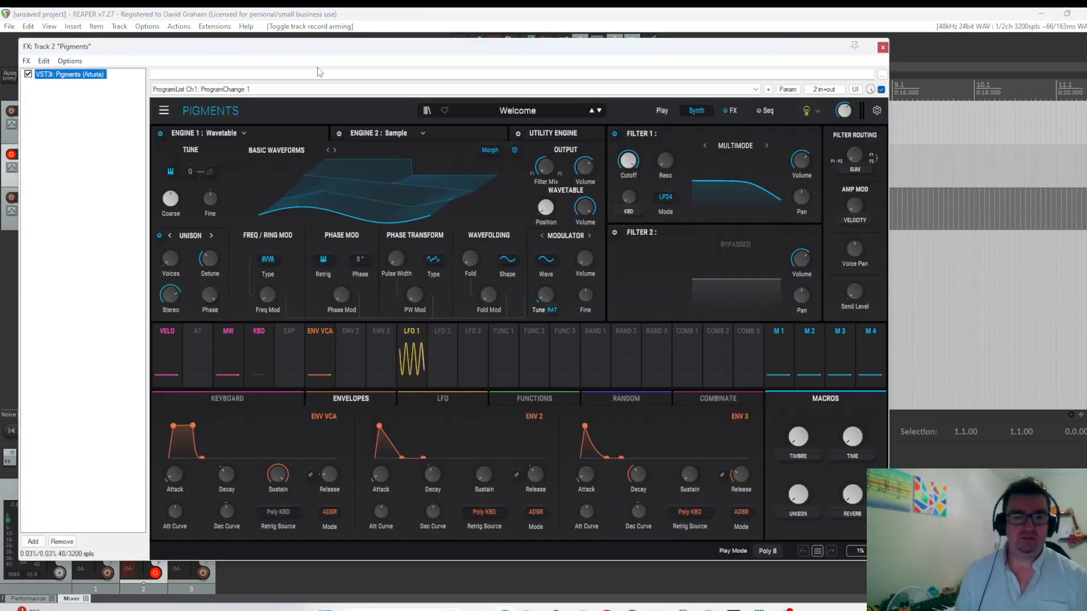
{"action": "left_click", "coordinate": [159, 134]}
{"action": "left_click", "coordinate": [385, 132]}
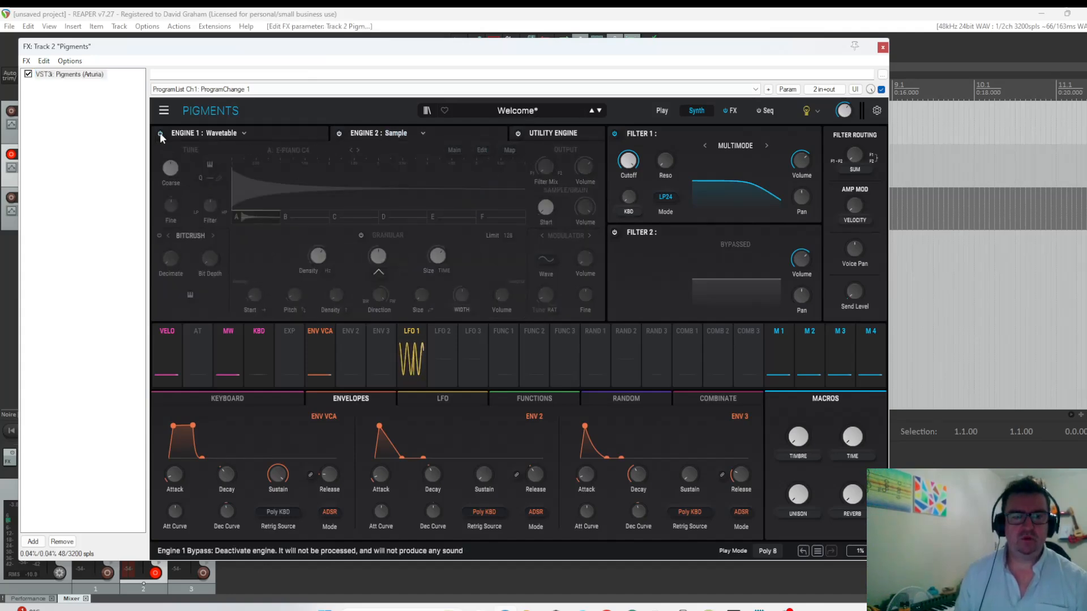
{"action": "left_click", "coordinate": [268, 130]}
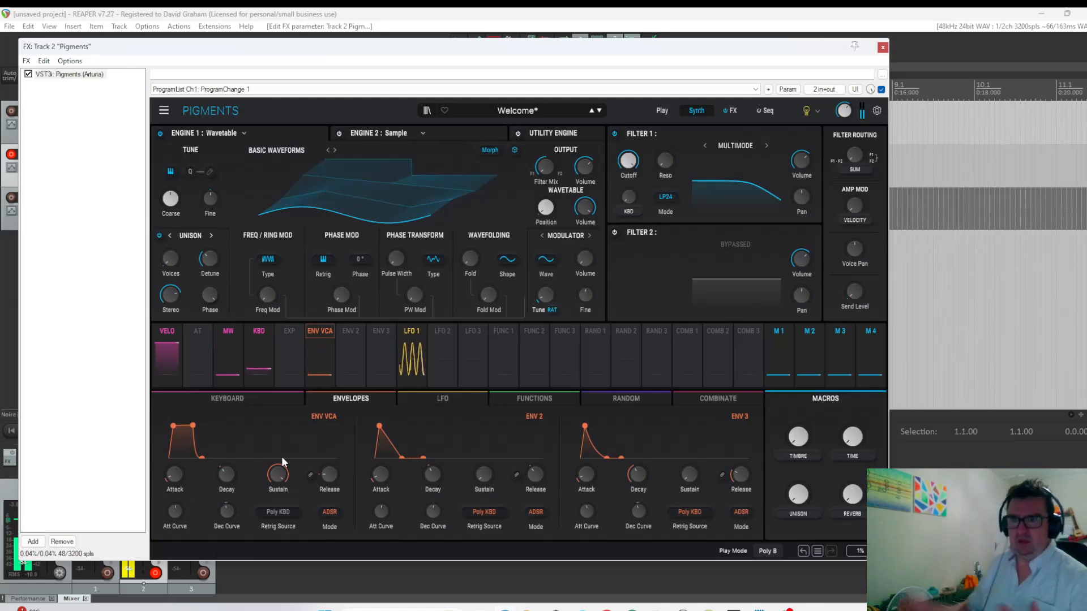
{"action": "left_click_drag", "start_coordinate": [331, 485], "coordinate": [342, 463]}
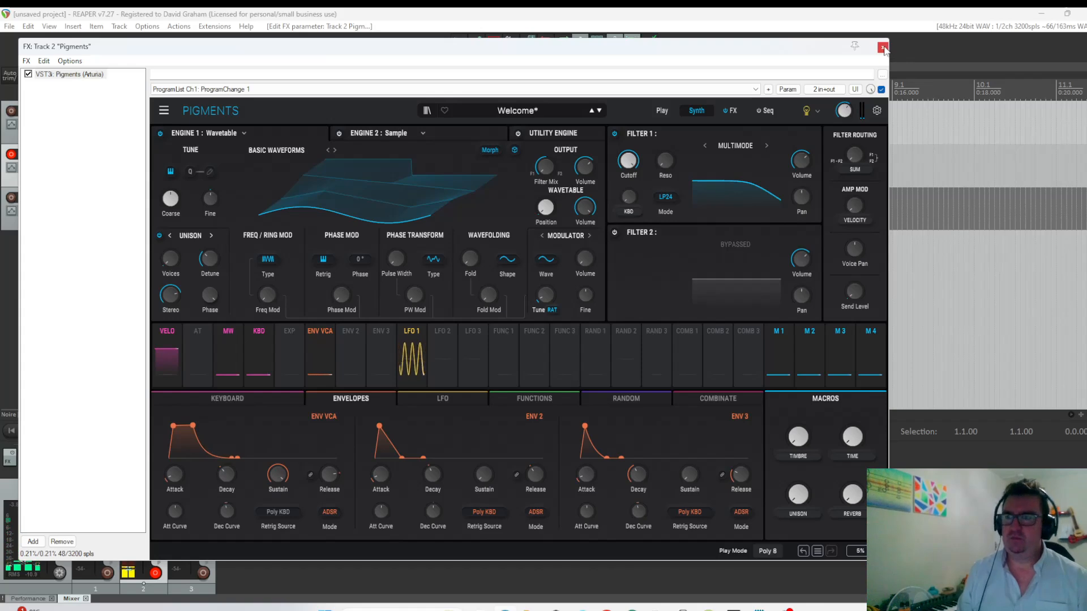
Set the Pigments micro tuning to Werckmeister 3 (A3) and activate it.
{"action": "left_click", "coordinate": [877, 113]}
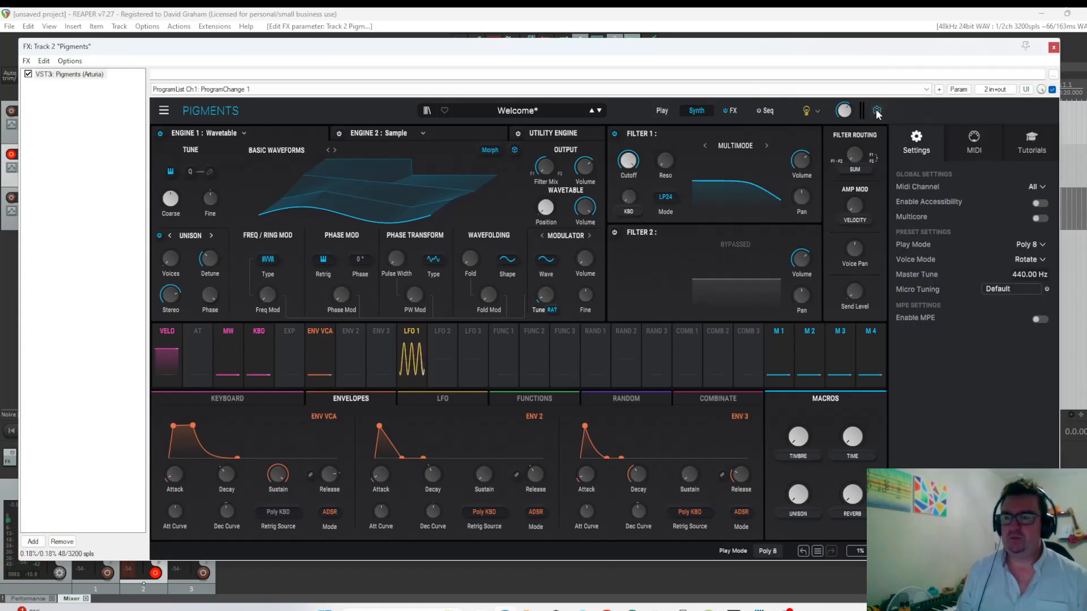
{"action": "left_click", "coordinate": [1003, 290]}
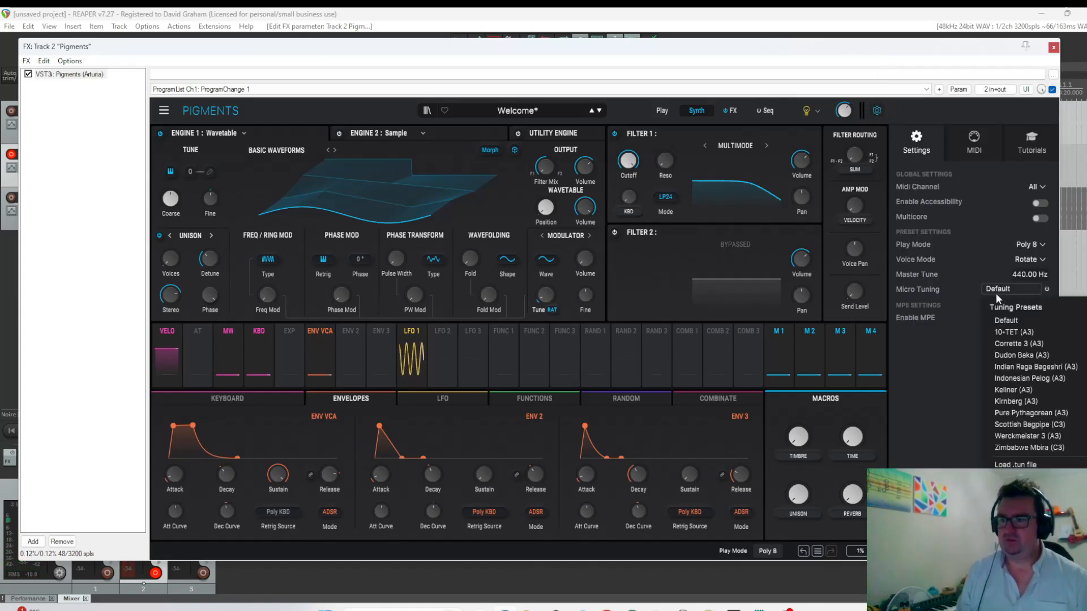
{"action": "left_click", "coordinate": [1010, 438]}
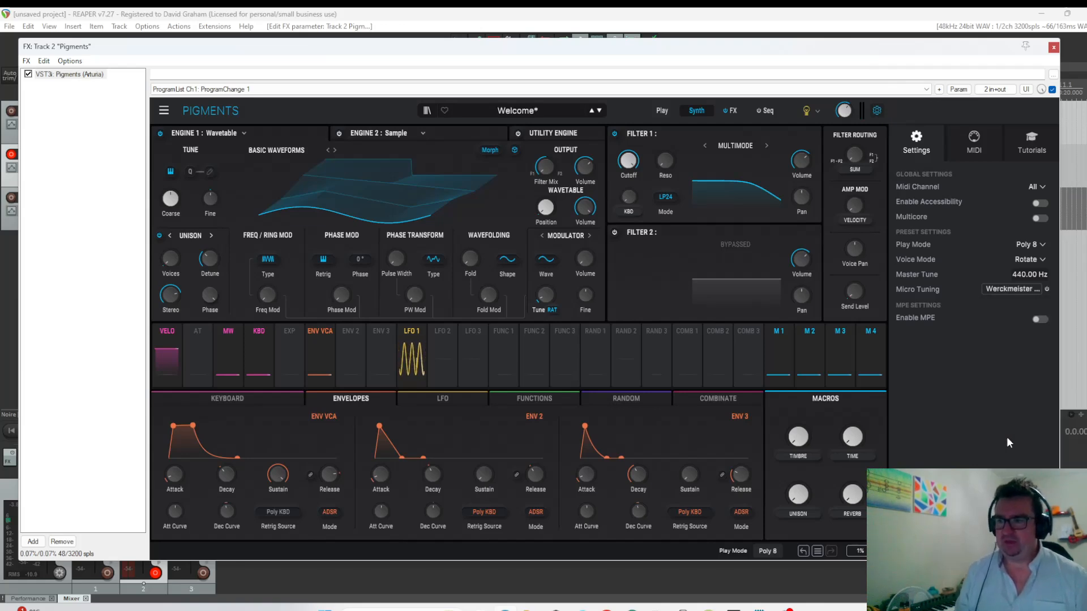
{"action": "left_click", "coordinate": [1047, 289]}
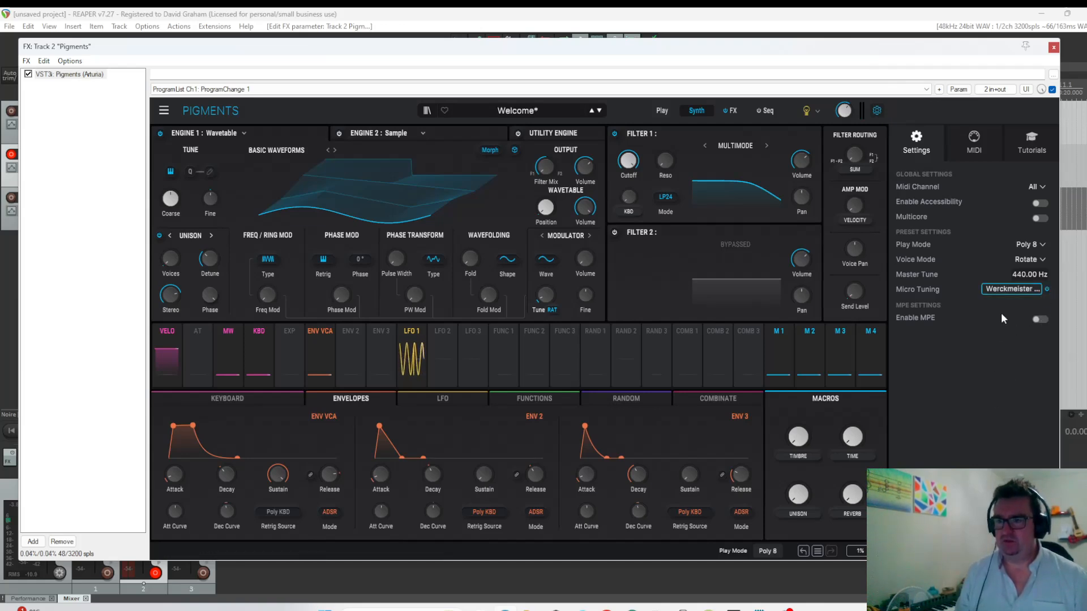
{"action": "left_click", "coordinate": [1054, 48]}
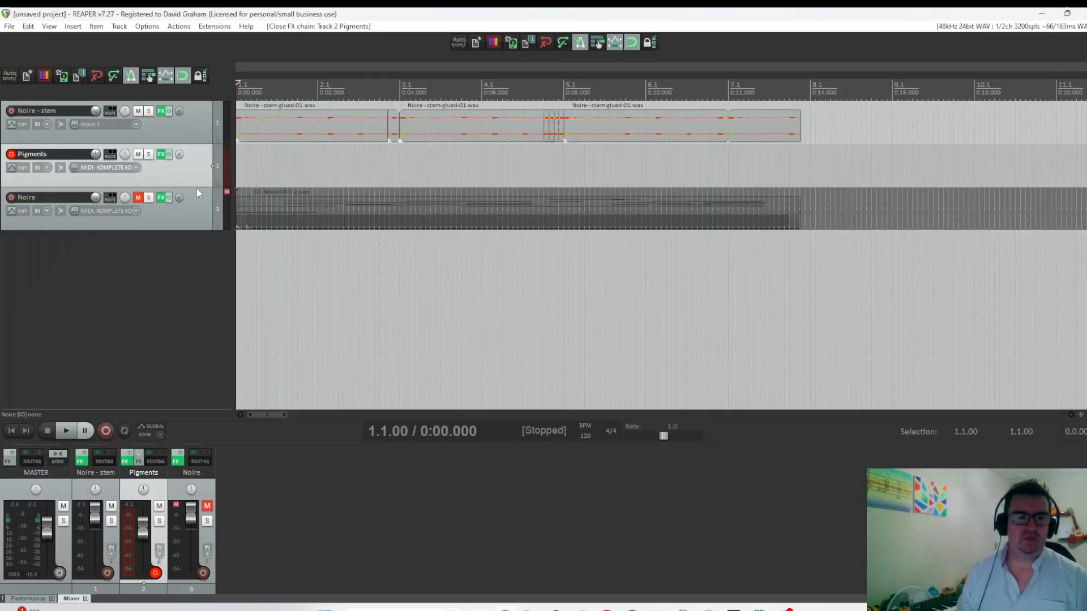
Duplicate the Pigments track and set the copy's micro tuning to Default.
{"action": "right_click", "coordinate": [186, 174]}
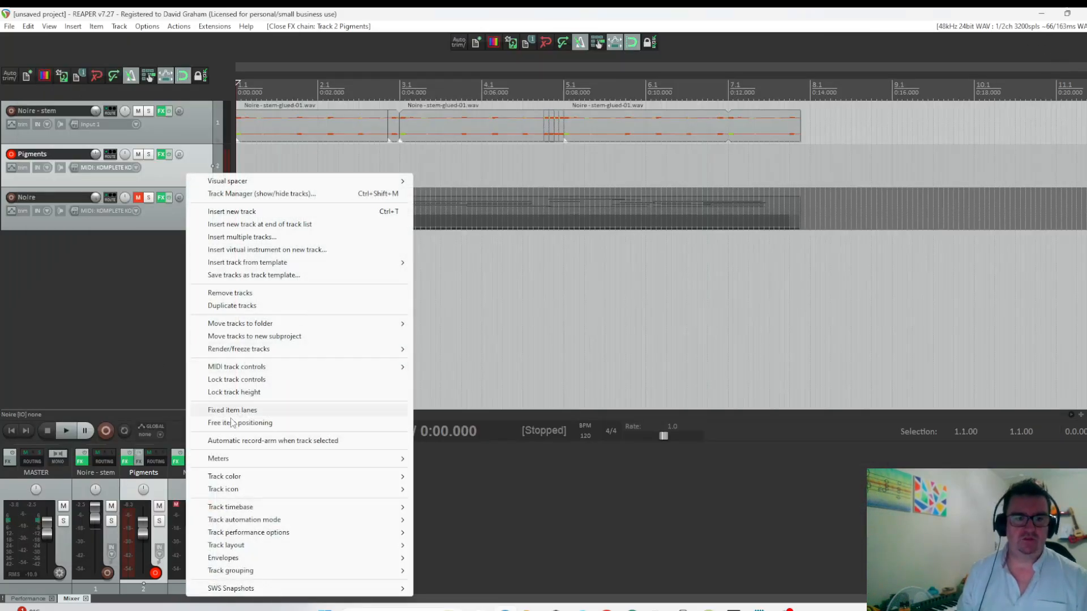
{"action": "left_click", "coordinate": [235, 306]}
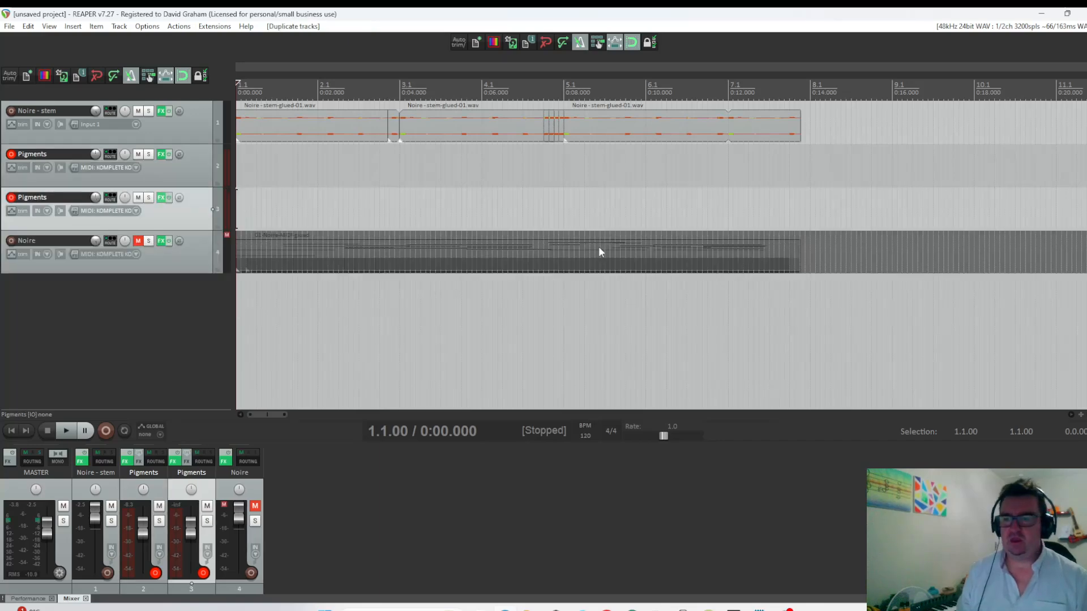
{"action": "key", "text": "f"}
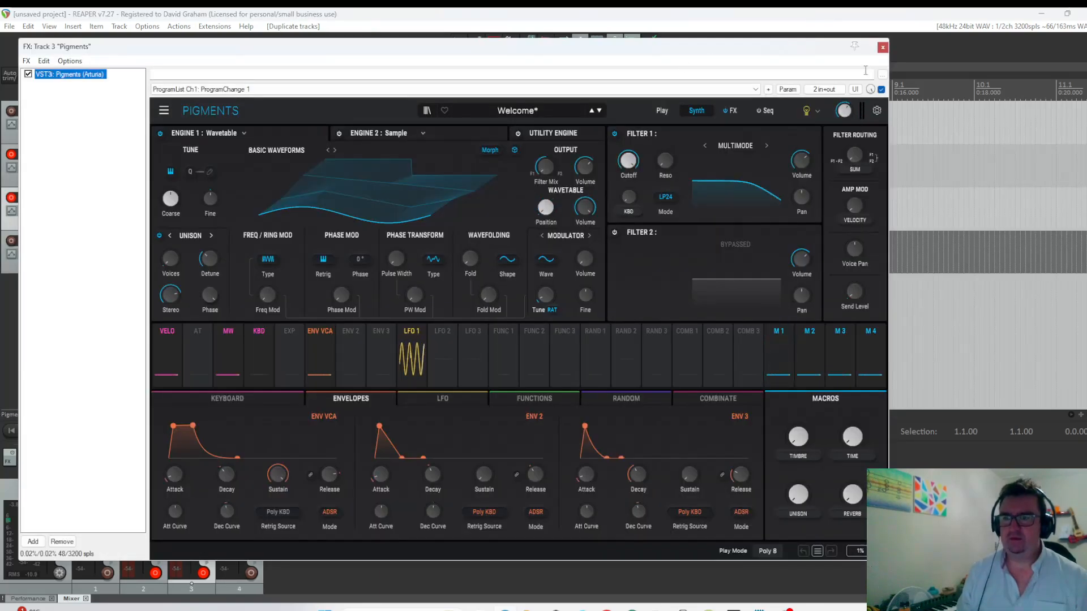
{"action": "left_click", "coordinate": [877, 110]}
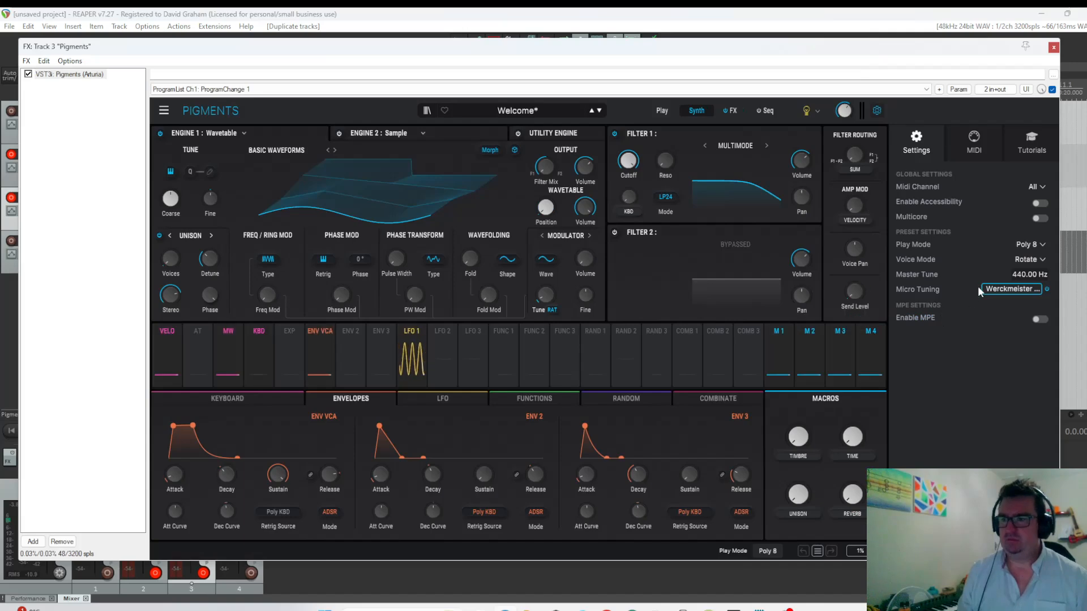
{"action": "left_click", "coordinate": [1012, 289]}
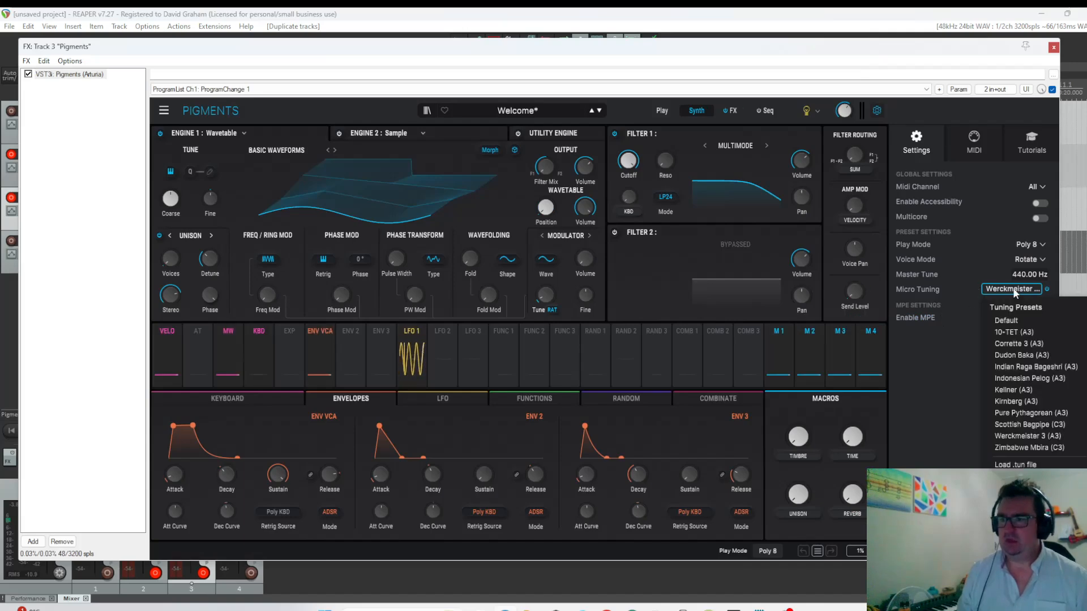
{"action": "left_click", "coordinate": [1010, 320]}
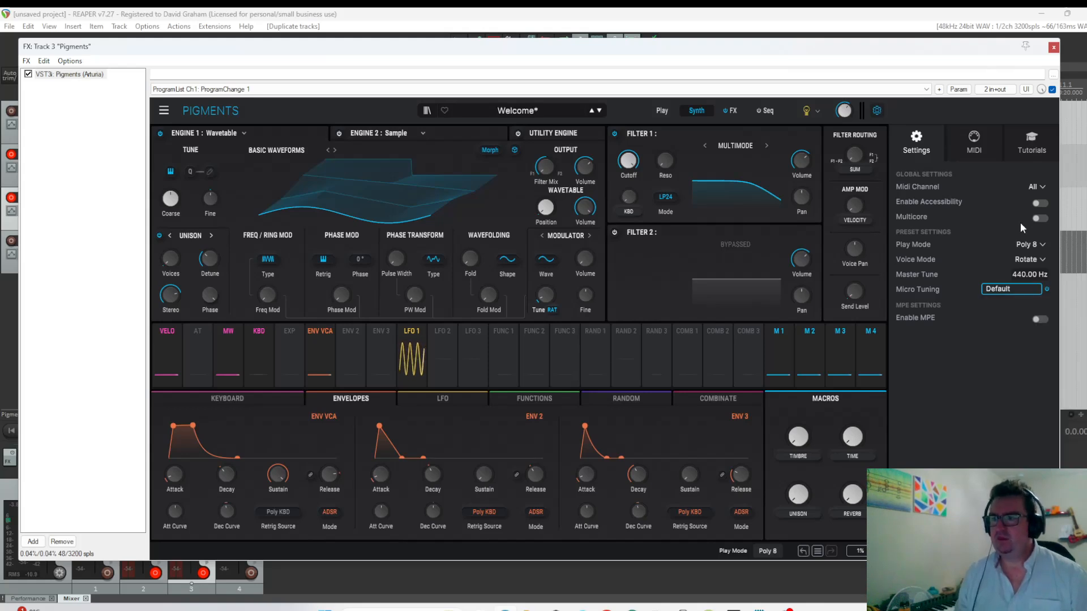
{"action": "left_click", "coordinate": [1054, 47]}
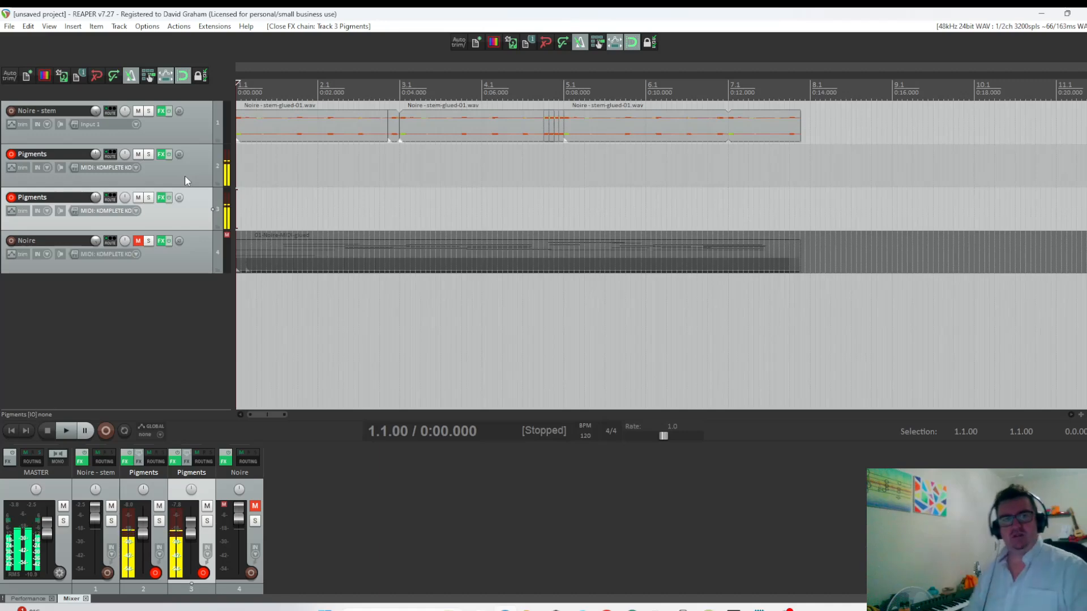
Adjust the pan of the upper Pigments track and isolate it by soloing it and disarming the duplicate.
{"action": "mouse_move", "coordinate": [124, 154]}
{"action": "left_mouse_down"}
{"action": "mouse_move", "coordinate": [125, 211]}
{"action": "mouse_move", "coordinate": [125, 141]}
{"action": "left_mouse_up"}
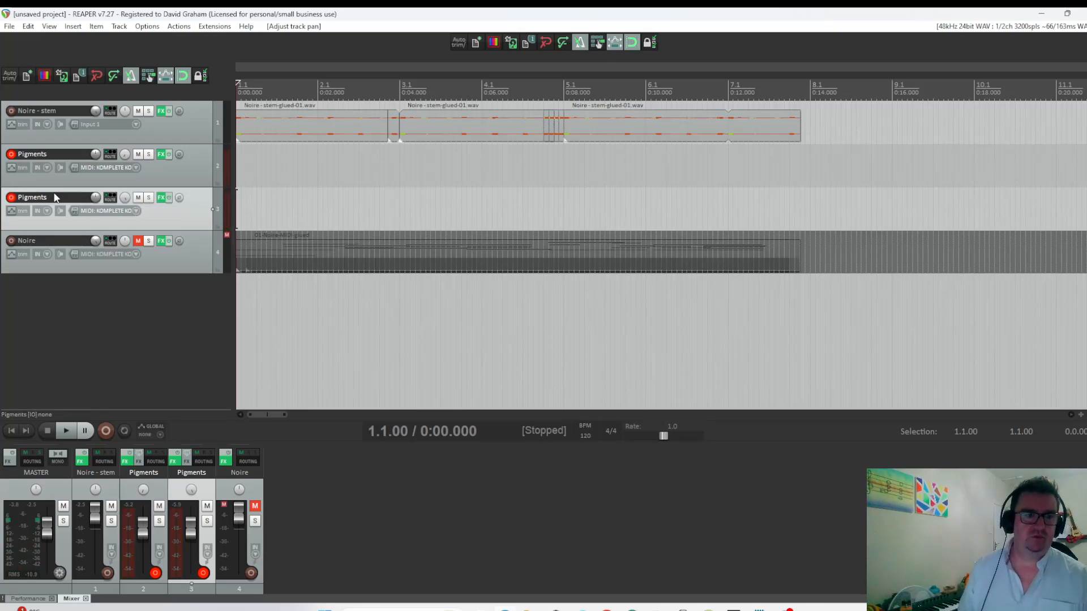
{"action": "left_click", "coordinate": [11, 197]}
{"action": "left_click", "coordinate": [148, 154]}
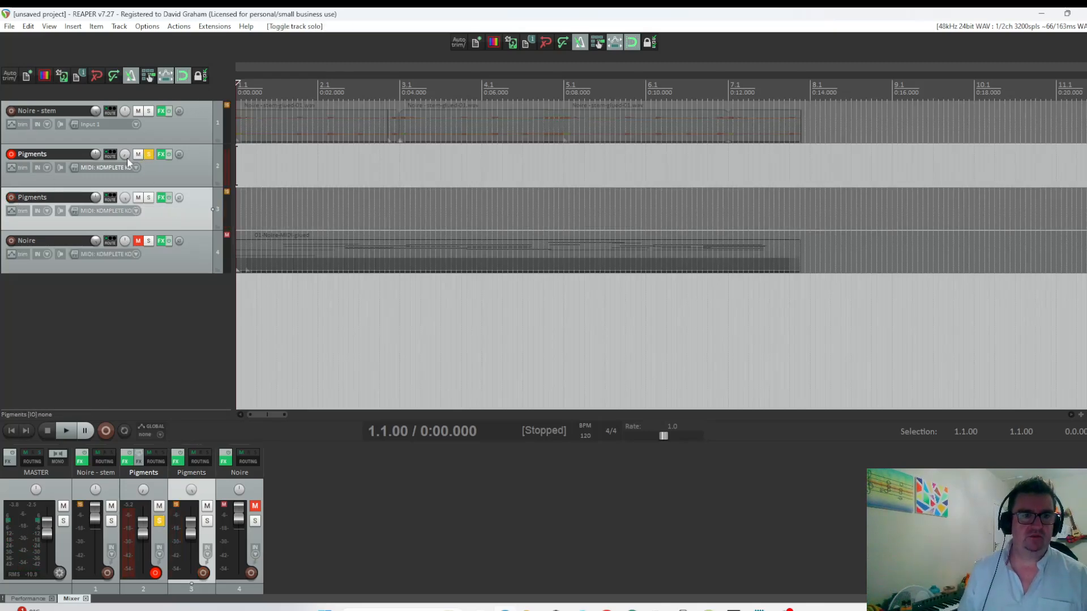
{"action": "left_click", "coordinate": [125, 154]}
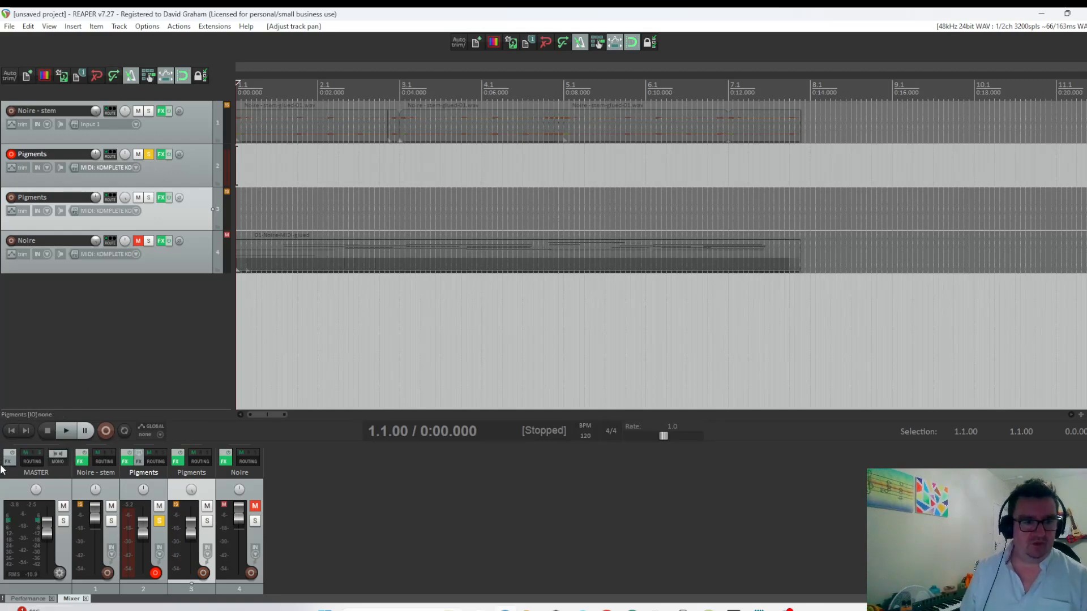
Record a MIDI part of about five measures on the upper Pigments track from 1.1.00 and unsolo the track.
{"action": "left_click", "coordinate": [102, 432]}
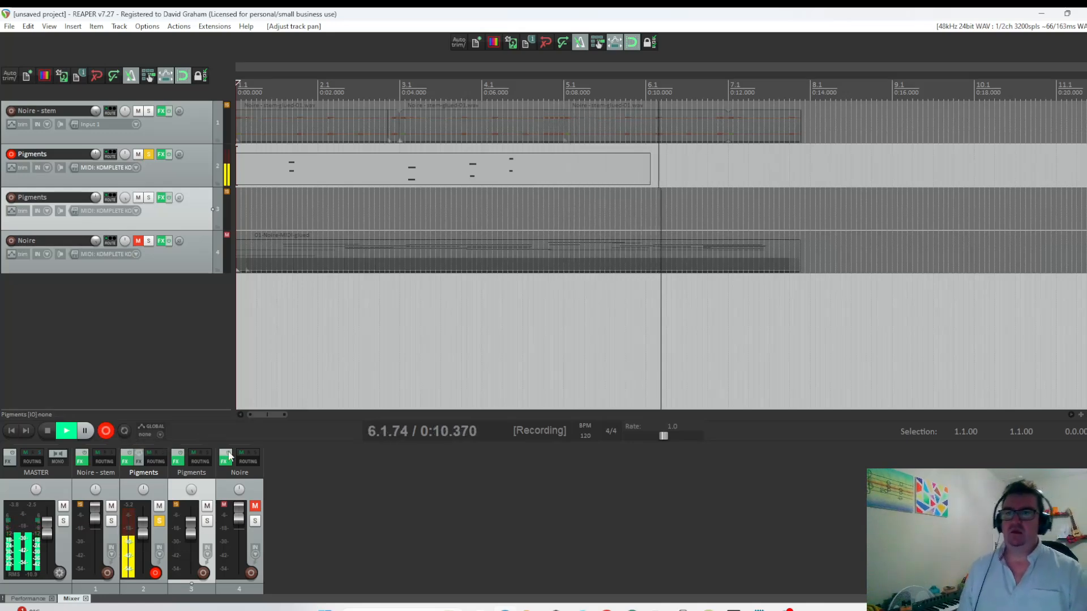
{"action": "key", "text": "space"}
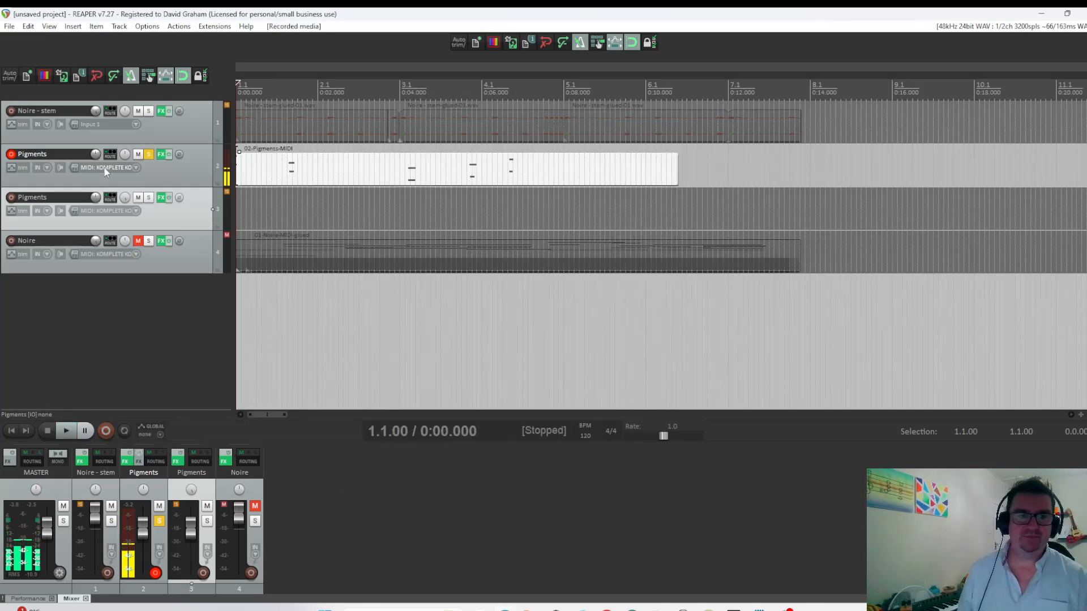
{"action": "left_click", "coordinate": [149, 154]}
Copy the recorded MIDI item to the lower Pigments track and quantize the original's notes to the 1/8 grid at 80% strength.
{"action": "left_click_drag", "start_coordinate": [318, 168], "coordinate": [326, 202]}
{"action": "double_click", "coordinate": [324, 181]}
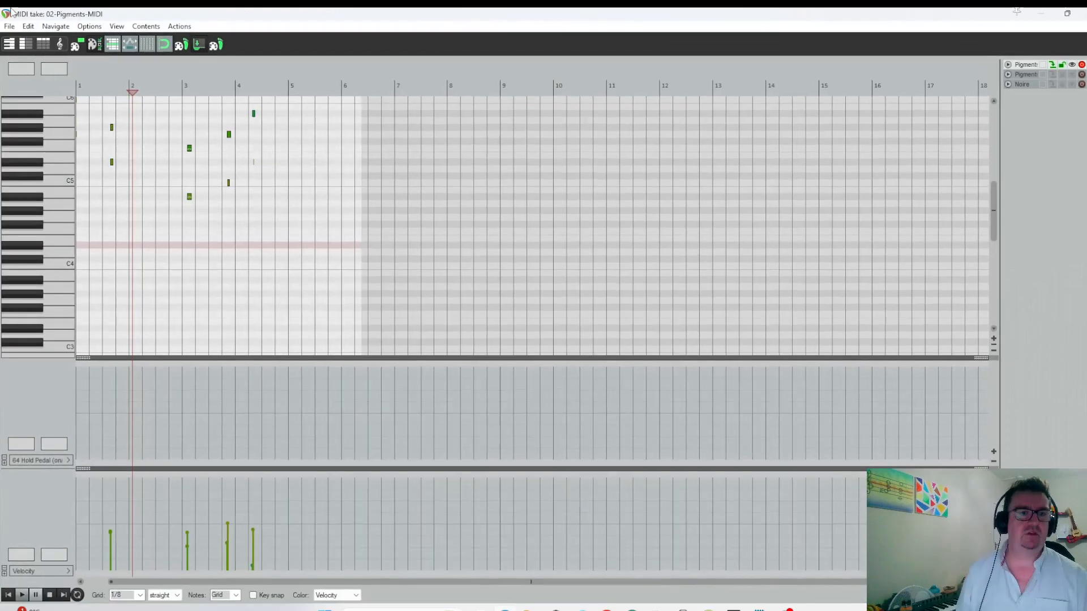
{"action": "left_click", "coordinate": [29, 26]}
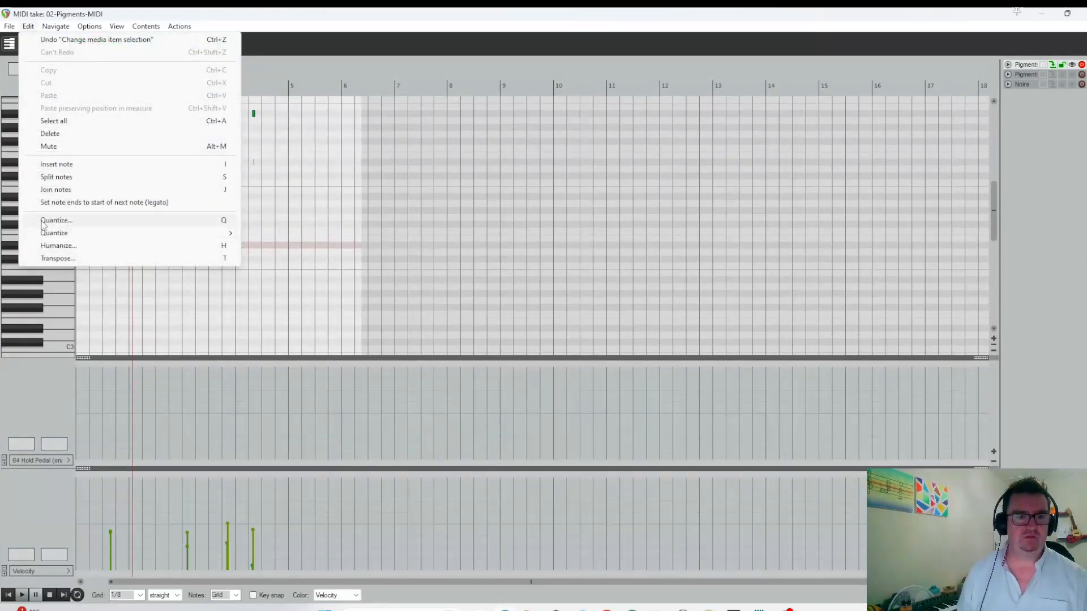
{"action": "left_click", "coordinate": [42, 223]}
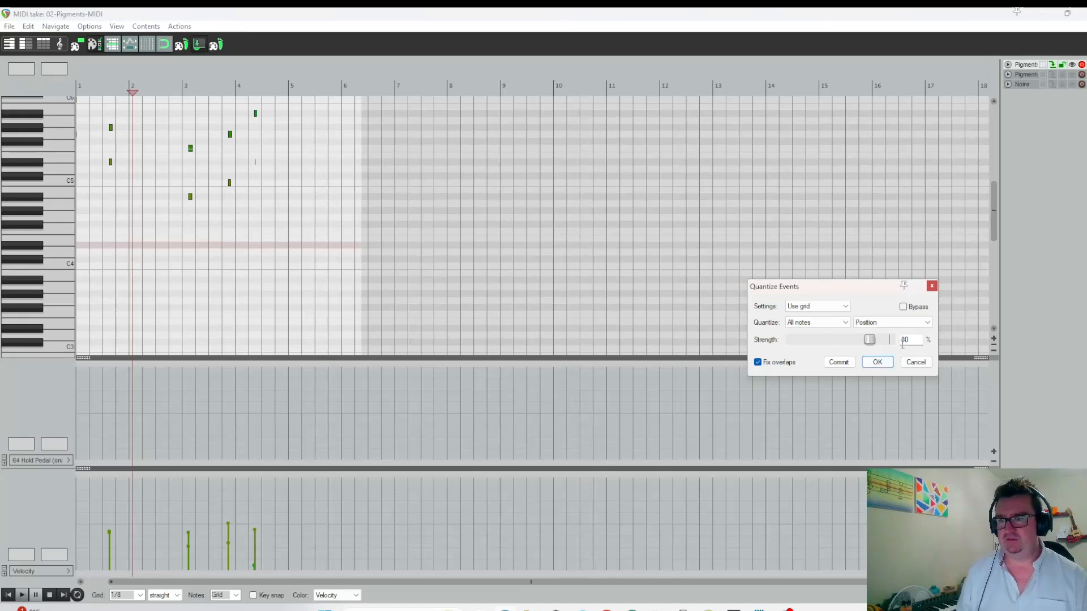
{"action": "left_click", "coordinate": [877, 362]}
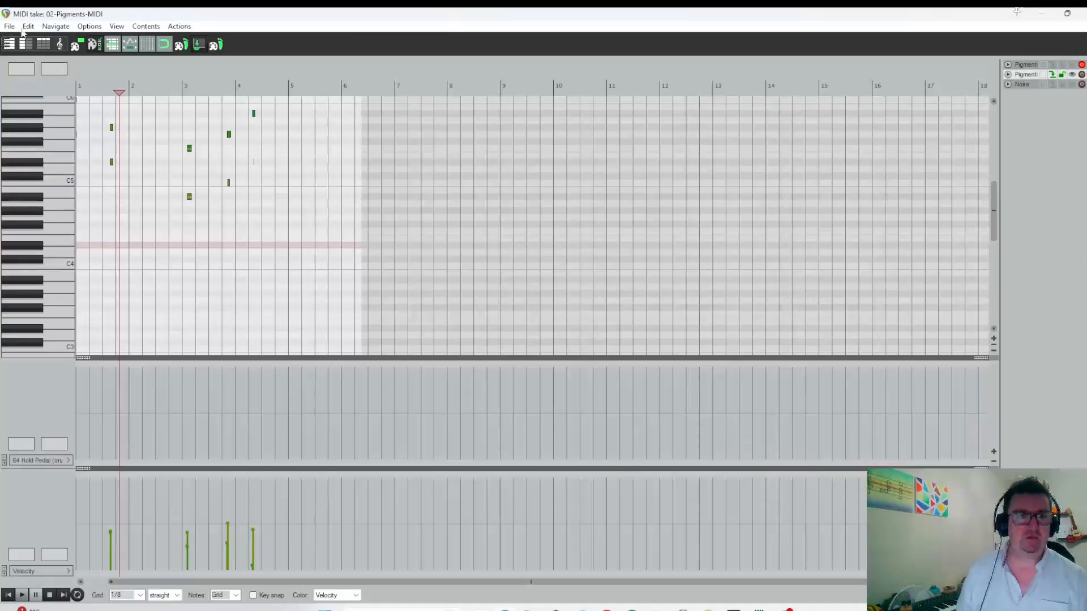
Quantize all note positions in the lower Pigments track's copy to the grid at 66% strength.
{"action": "left_click", "coordinate": [27, 26]}
{"action": "left_click", "coordinate": [51, 220]}
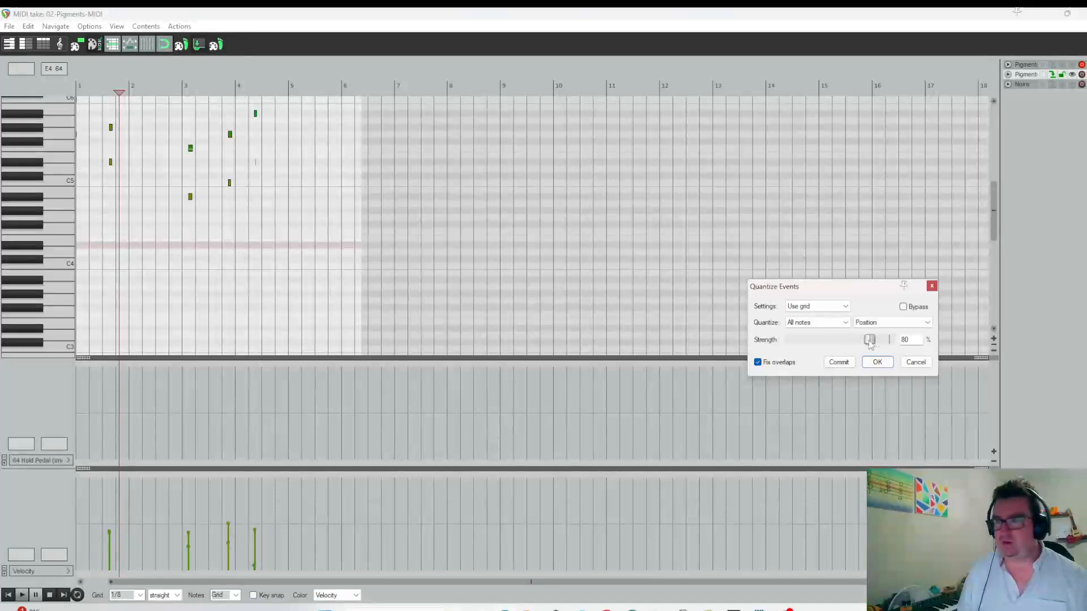
{"action": "left_click_drag", "start_coordinate": [869, 340], "coordinate": [858, 341]}
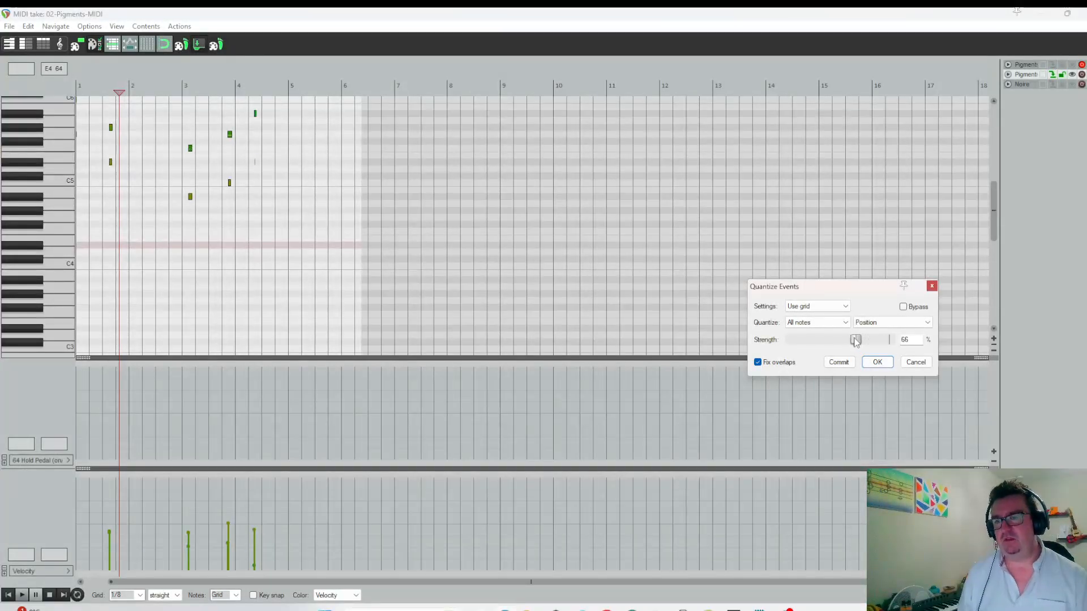
{"action": "left_click", "coordinate": [876, 362]}
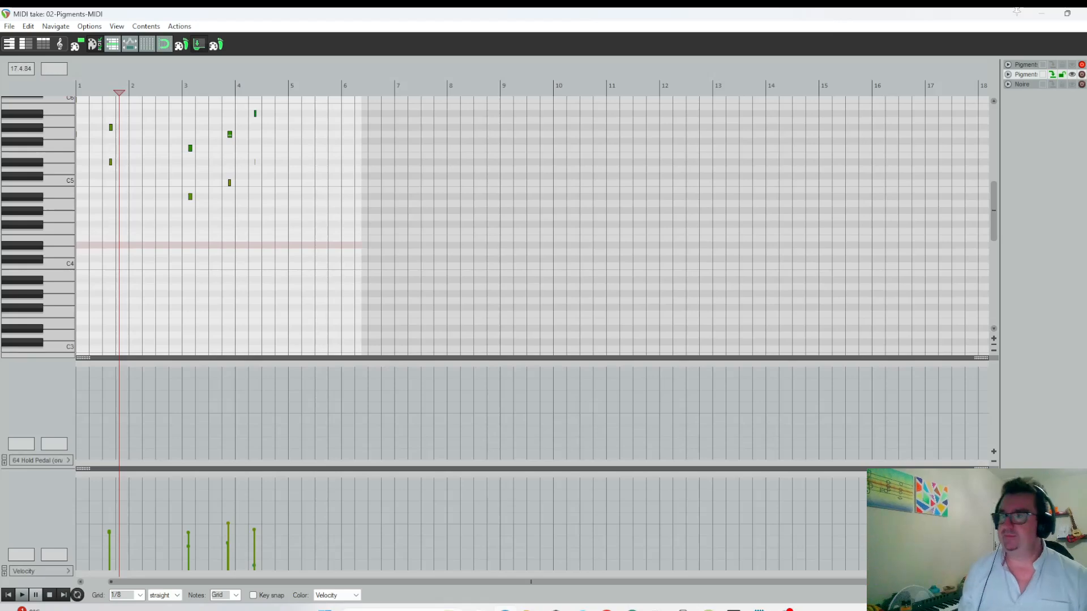
Close the MIDI editor, solo both Pigments tracks and audition the two quantized layers together from 1.3.25.
{"action": "left_click", "coordinate": [1084, 13]}
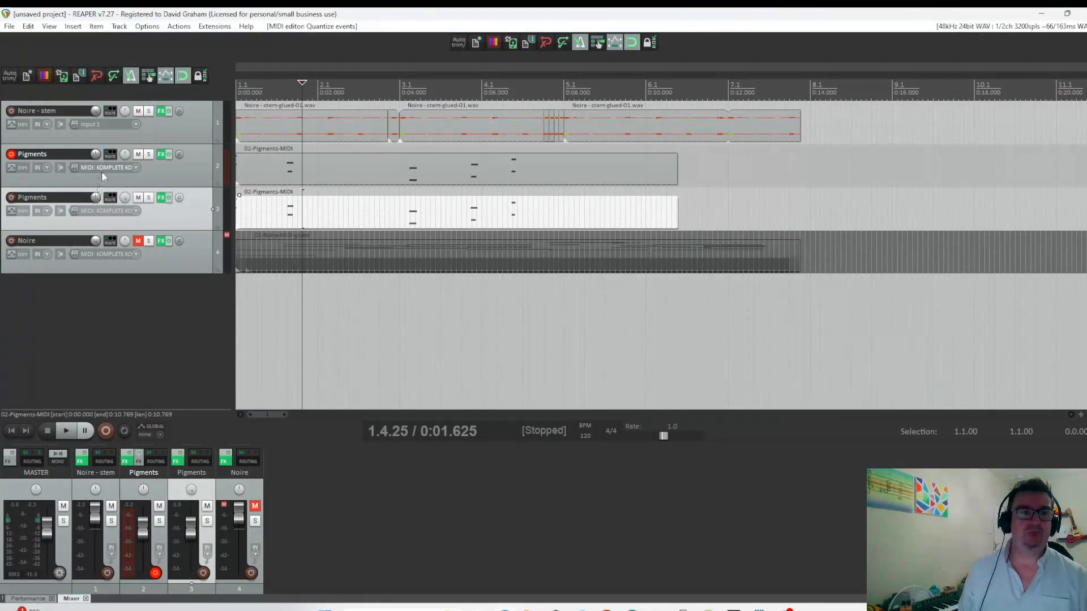
{"action": "left_click_drag", "start_coordinate": [124, 154], "coordinate": [121, 167]}
{"action": "left_click", "coordinate": [149, 197]}
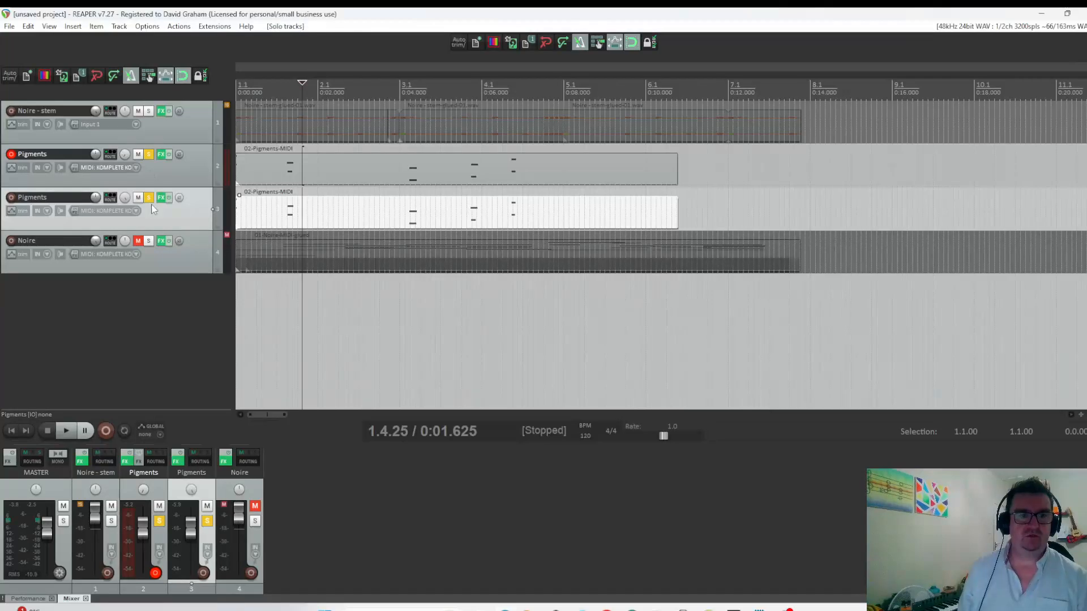
{"action": "left_click", "coordinate": [280, 85]}
{"action": "key", "text": "space"}
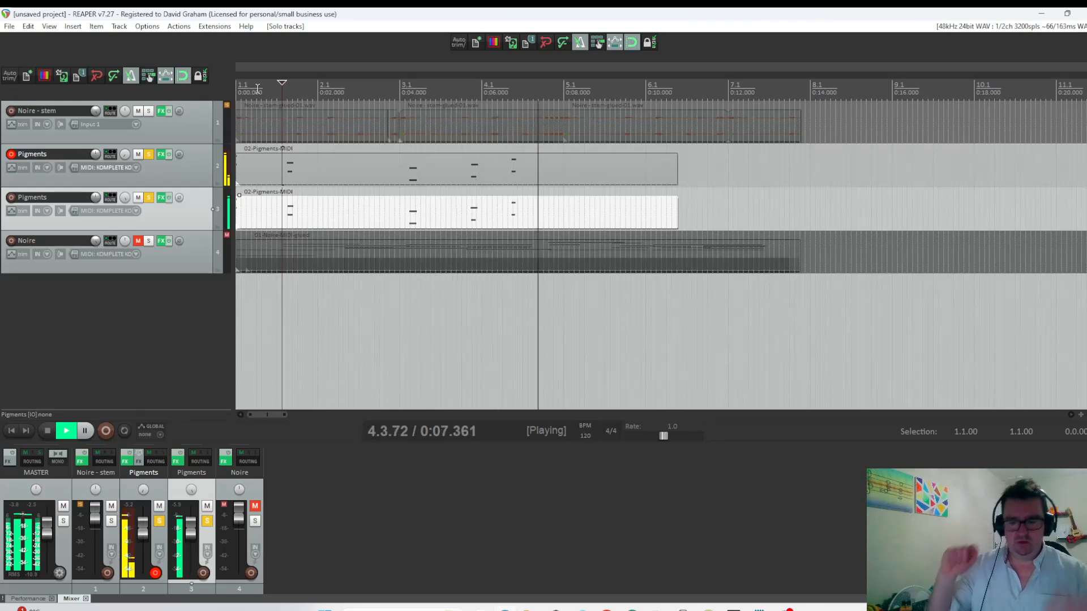
{"action": "key", "text": "space"}
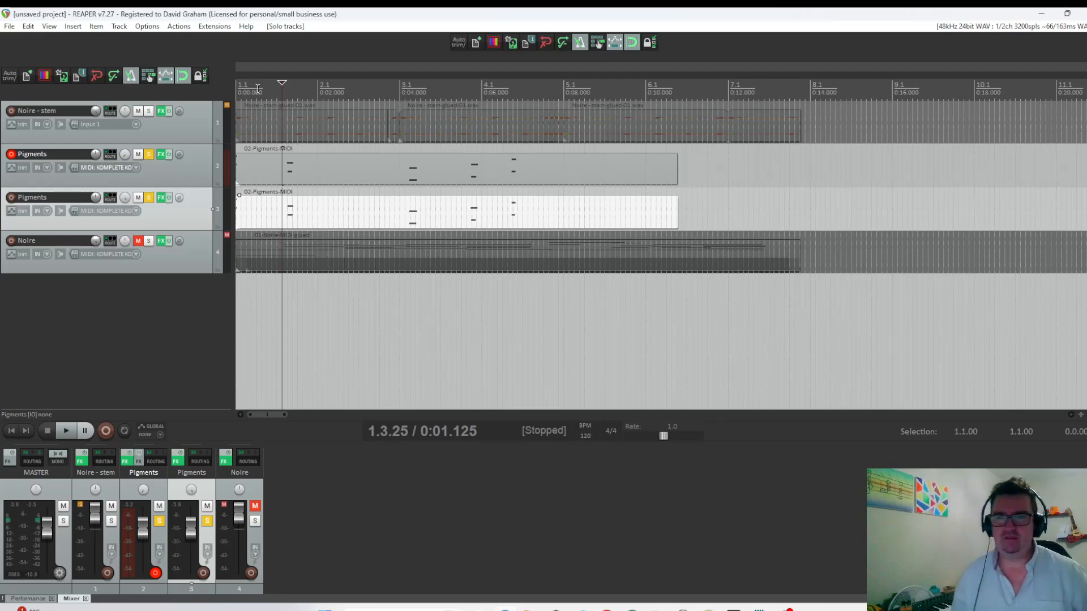
Split the upper Pigments item at 5.2.00 and the lower one at 5.2.25, deleting the remainder of each.
{"action": "left_click", "coordinate": [585, 181]}
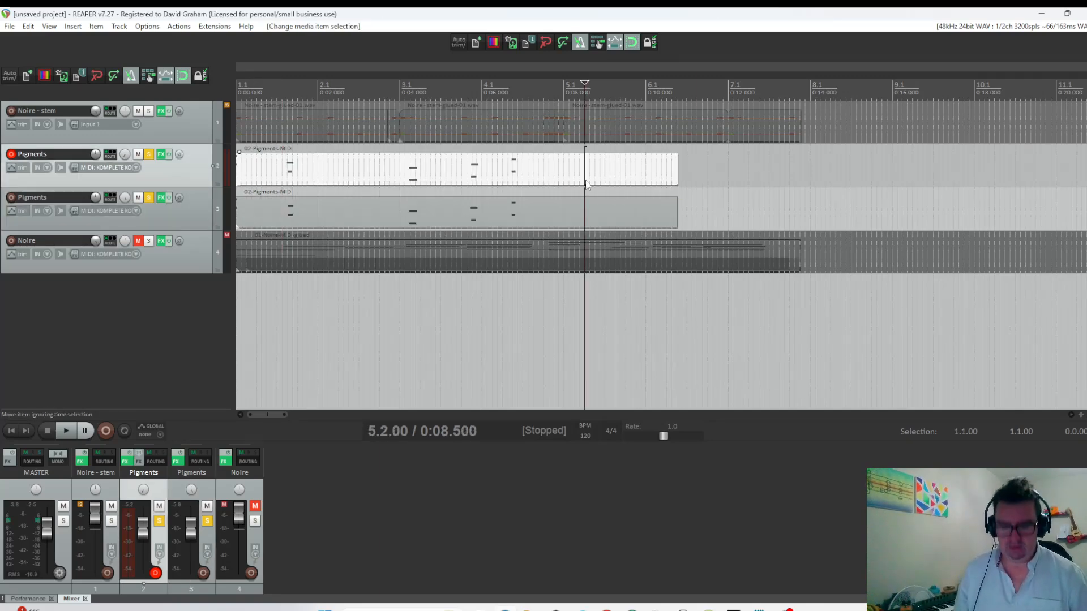
{"action": "key", "text": "s"}
{"action": "left_click", "coordinate": [610, 168]}
{"action": "key", "text": "Delete"}
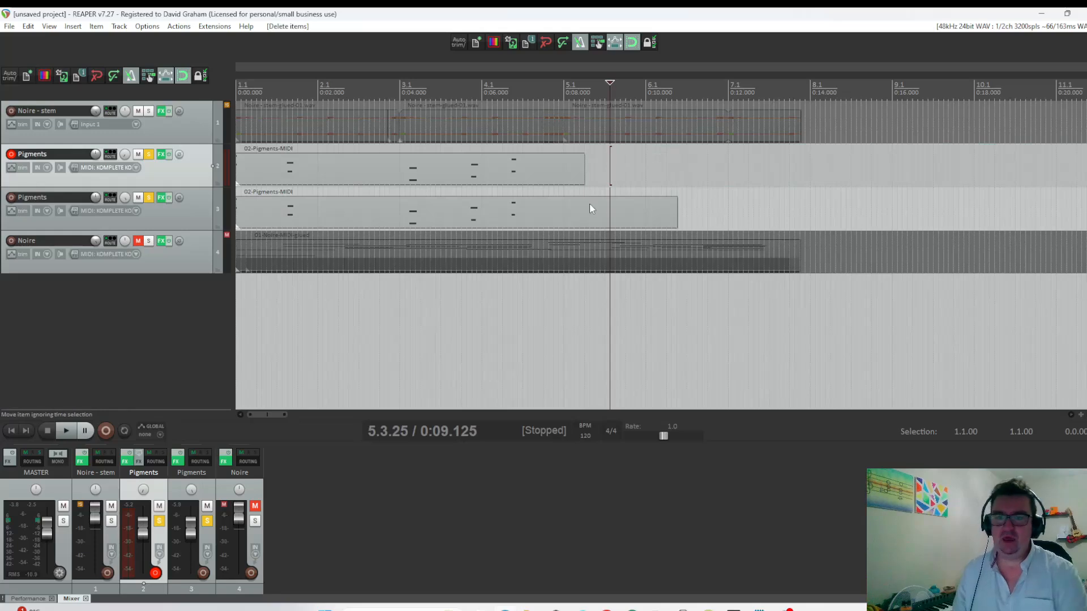
{"action": "left_click", "coordinate": [589, 213]}
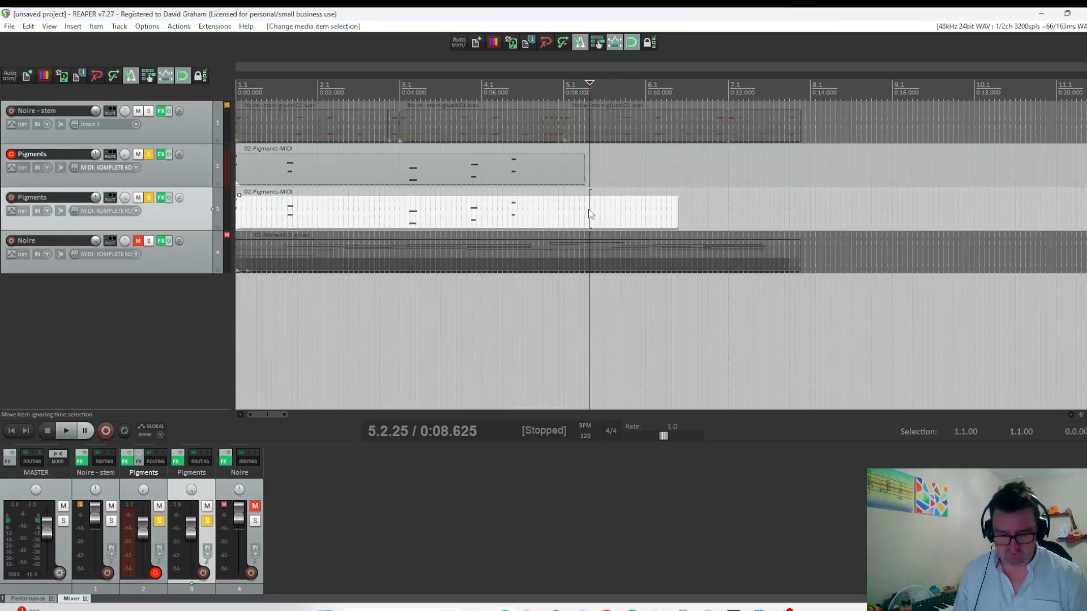
{"action": "key", "text": "s"}
{"action": "left_click", "coordinate": [605, 211]}
{"action": "key", "text": "Delete"}
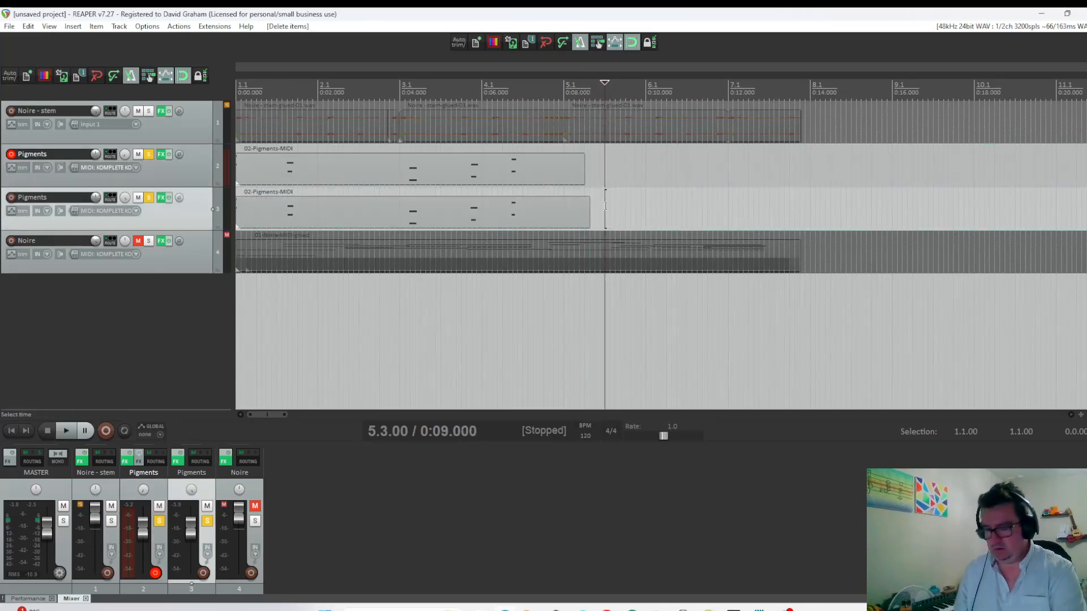
Extend both shortened Pigments items as repeating loops of different lengths, out to about 51 seconds.
{"action": "left_click_drag", "start_coordinate": [584, 174], "coordinate": [846, 176]}
{"action": "left_click_drag", "start_coordinate": [590, 215], "coordinate": [852, 213]}
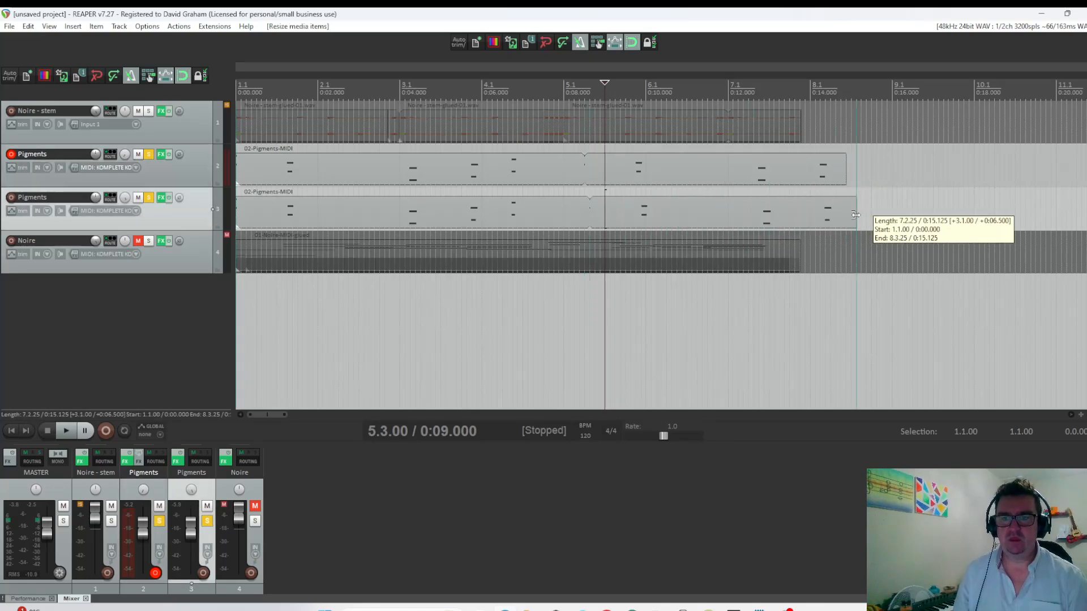
{"action": "scroll", "coordinate": [855, 210], "scroll_direction": "down", "scroll_amount": 4}
{"action": "left_click", "coordinate": [426, 173]}
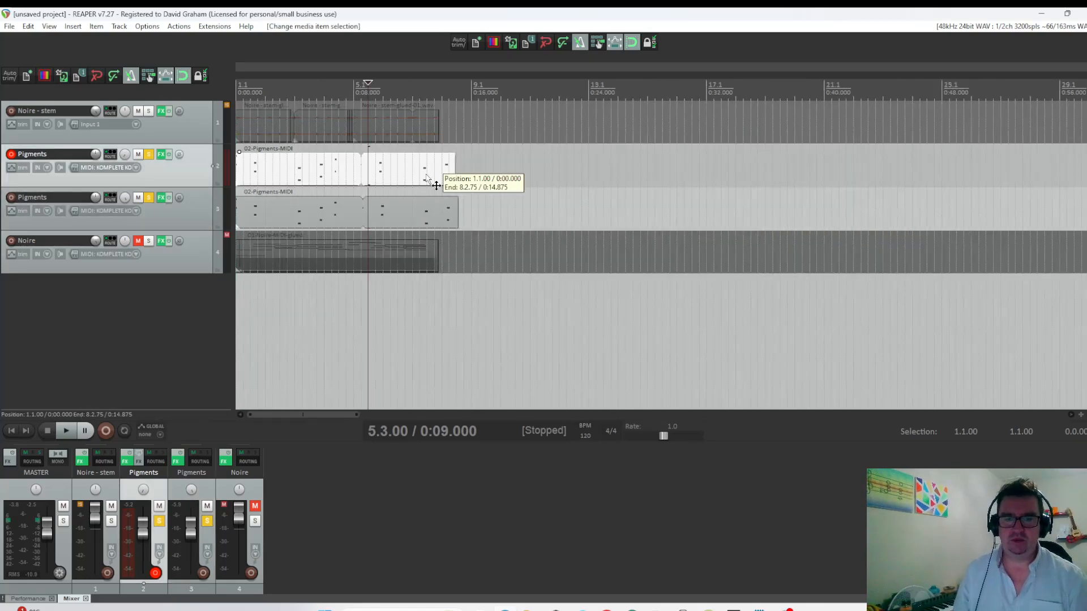
{"action": "left_click", "coordinate": [427, 218], "text": "ctrl"}
{"action": "left_click_drag", "start_coordinate": [455, 215], "coordinate": [986, 213]}
Play the two soloed Pigments loops from 5.2.00 to hear how their different lengths shift against each other.
{"action": "left_click", "coordinate": [360, 83]}
{"action": "key", "text": "space"}
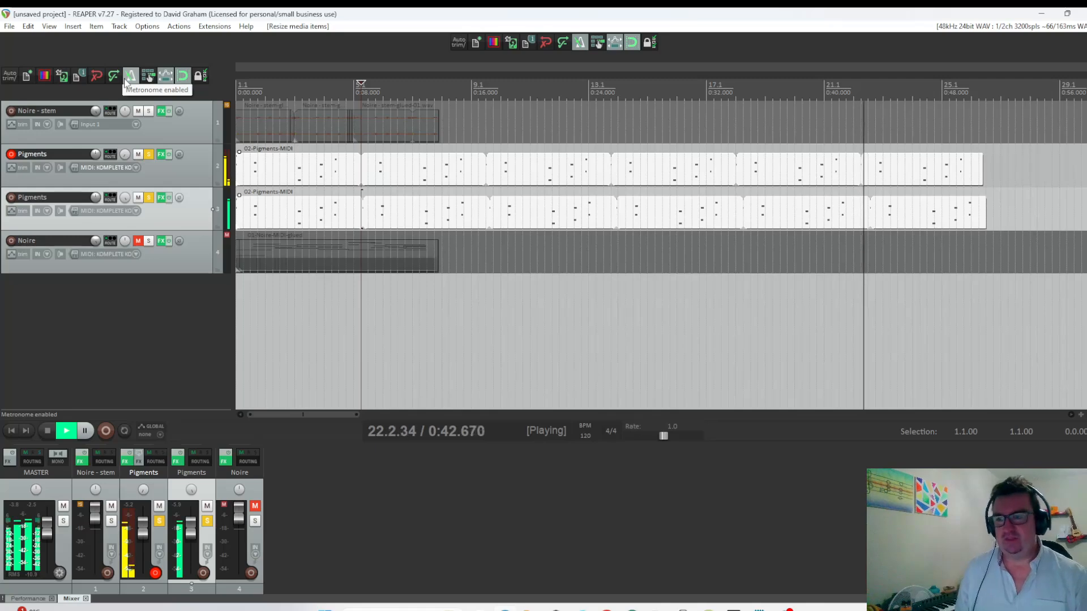
{"action": "key", "text": "space"}
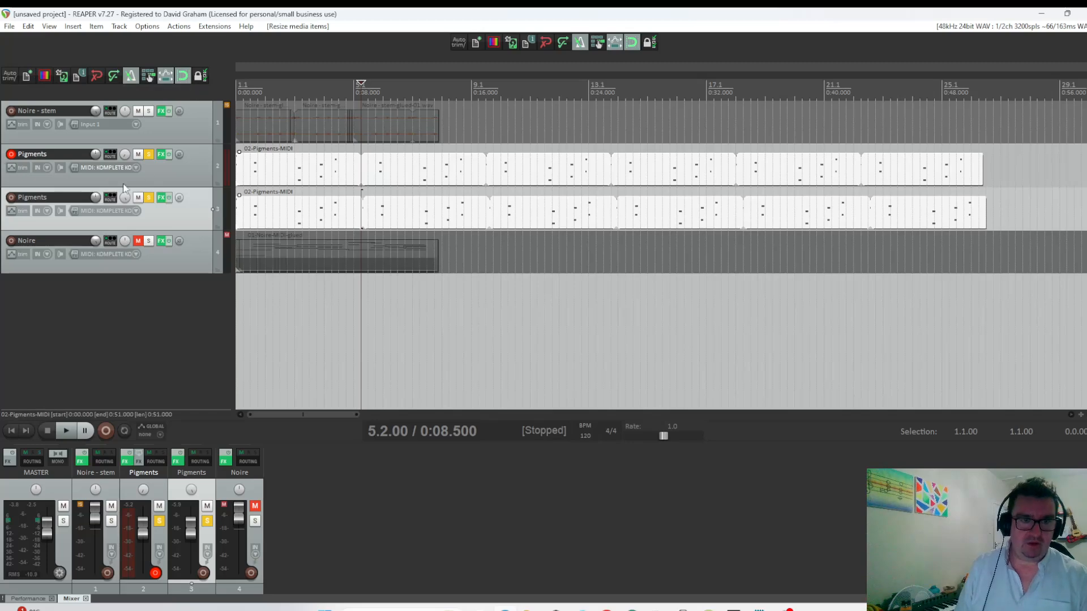
Unsolo both Pigments tracks so that the Noire stem plays alongside them, leaving both layers unmuted.
{"action": "left_click", "coordinate": [138, 154]}
{"action": "left_click", "coordinate": [138, 155]}
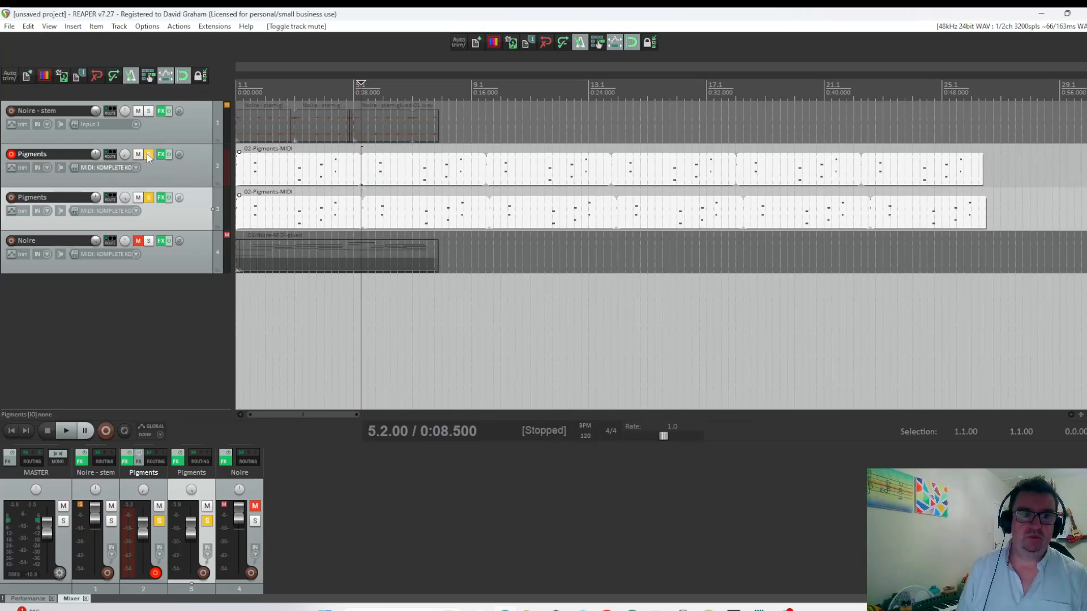
{"action": "left_click", "coordinate": [149, 154]}
{"action": "left_click", "coordinate": [149, 197]}
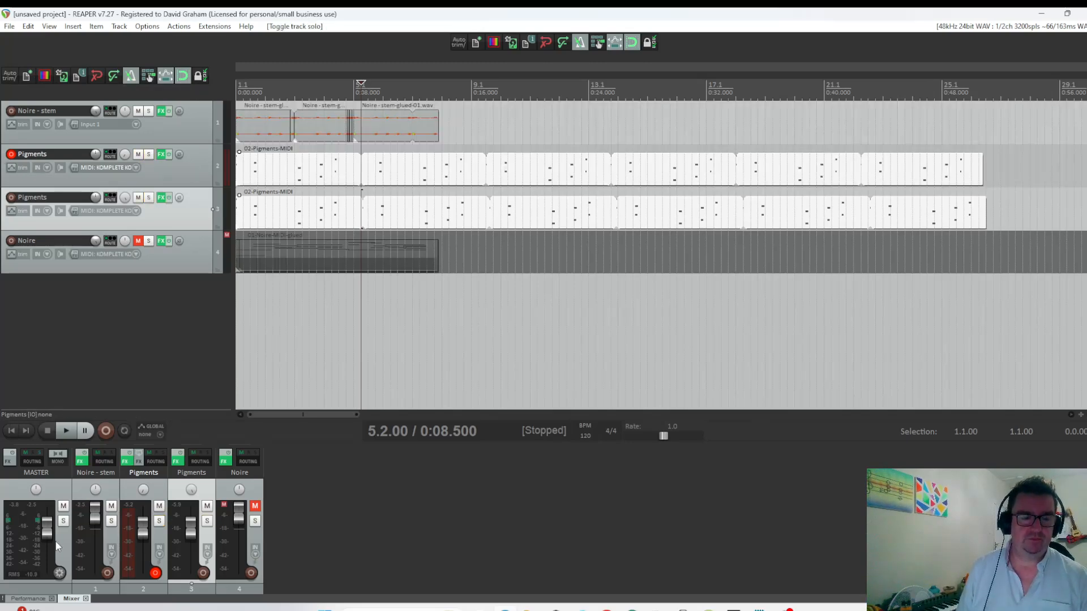
Play the combined tracks from the project start and loop the last Noire stem item out to 0:29.500.
{"action": "left_click", "coordinate": [12, 431]}
{"action": "key", "text": "space"}
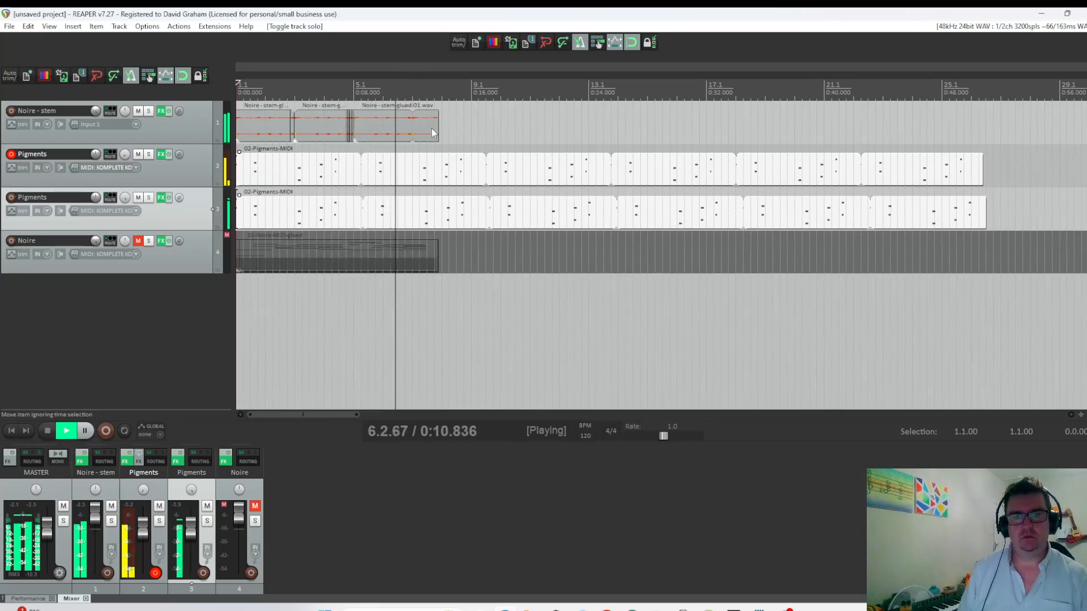
{"action": "left_click_drag", "start_coordinate": [438, 125], "coordinate": [671, 125]}
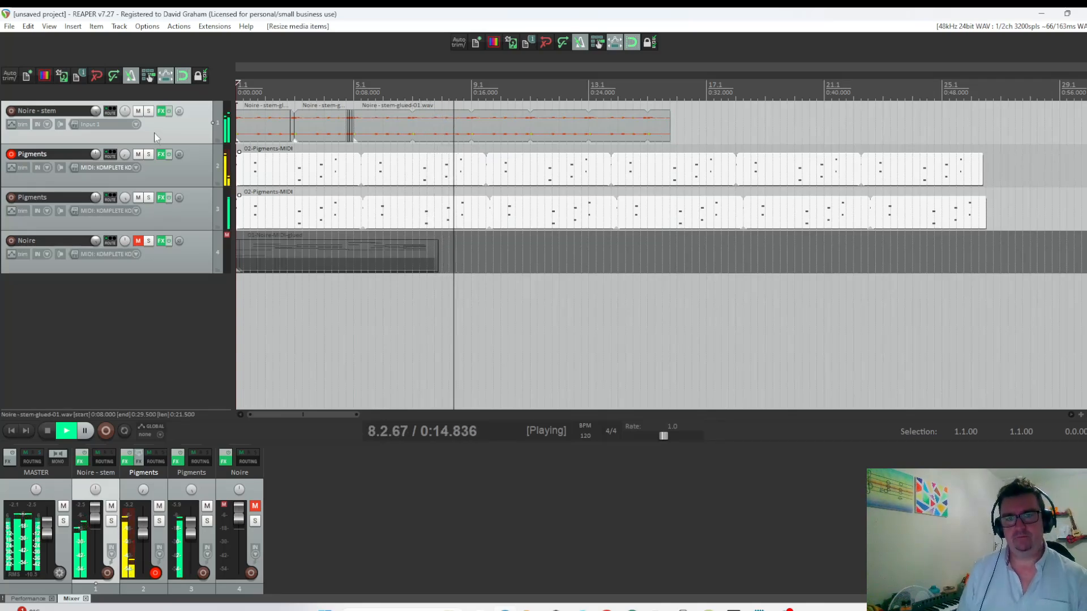
{"action": "key", "text": "space"}
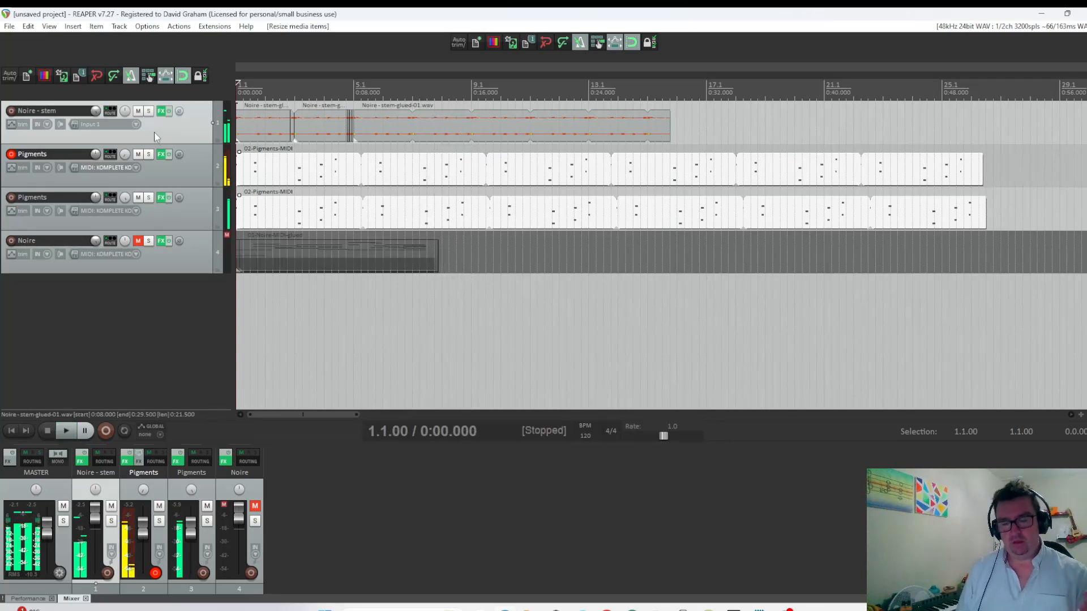
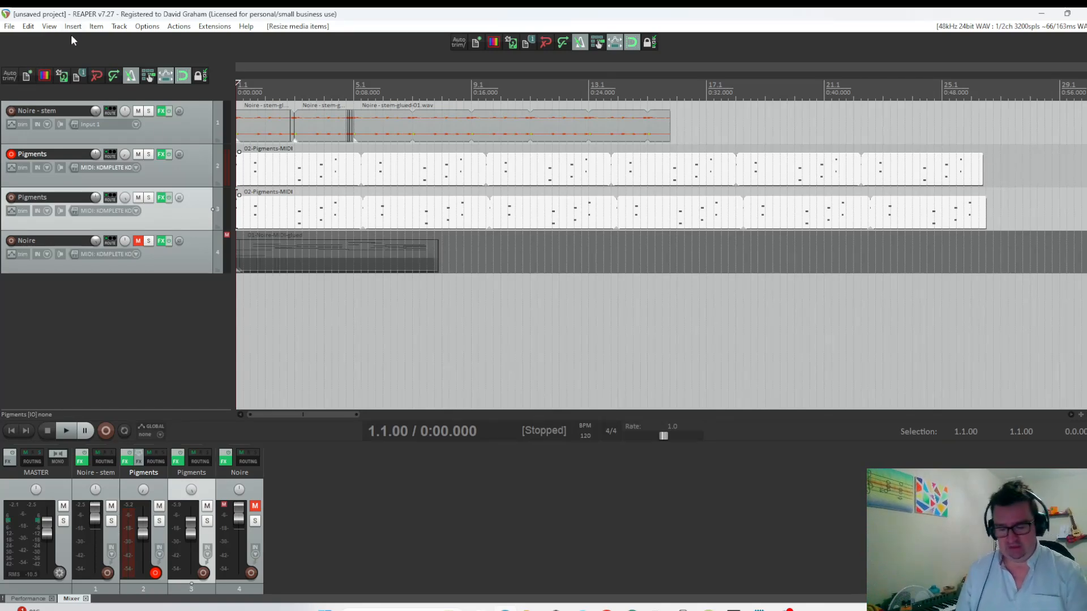
Insert a new track below the second Pigments track, arm it for recording and load the KORG MS-20 V synth on it.
{"action": "key", "text": "ctrl+t"}
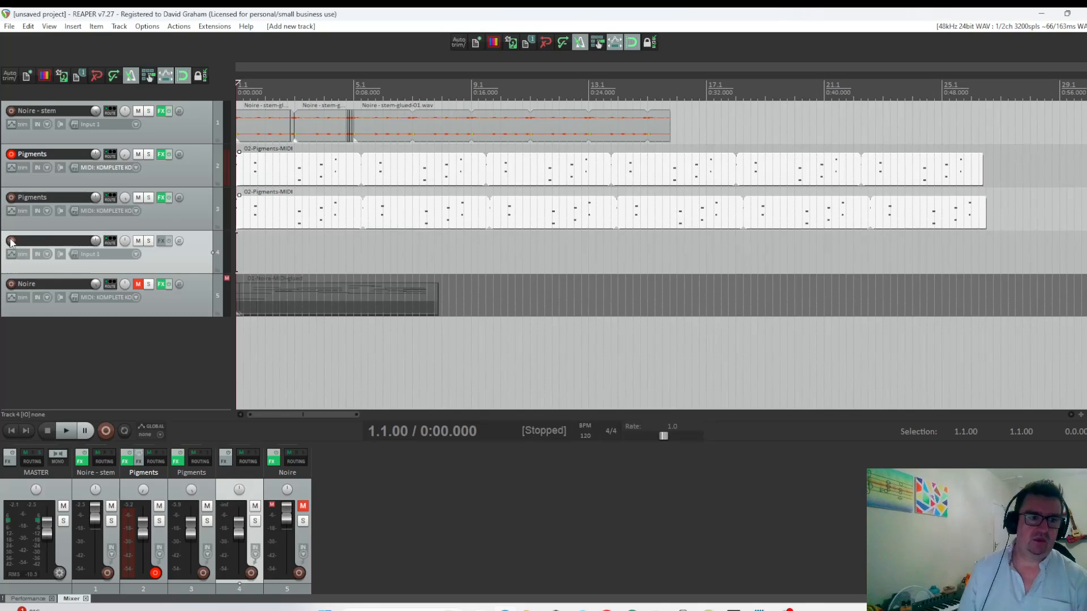
{"action": "left_click", "coordinate": [11, 242]}
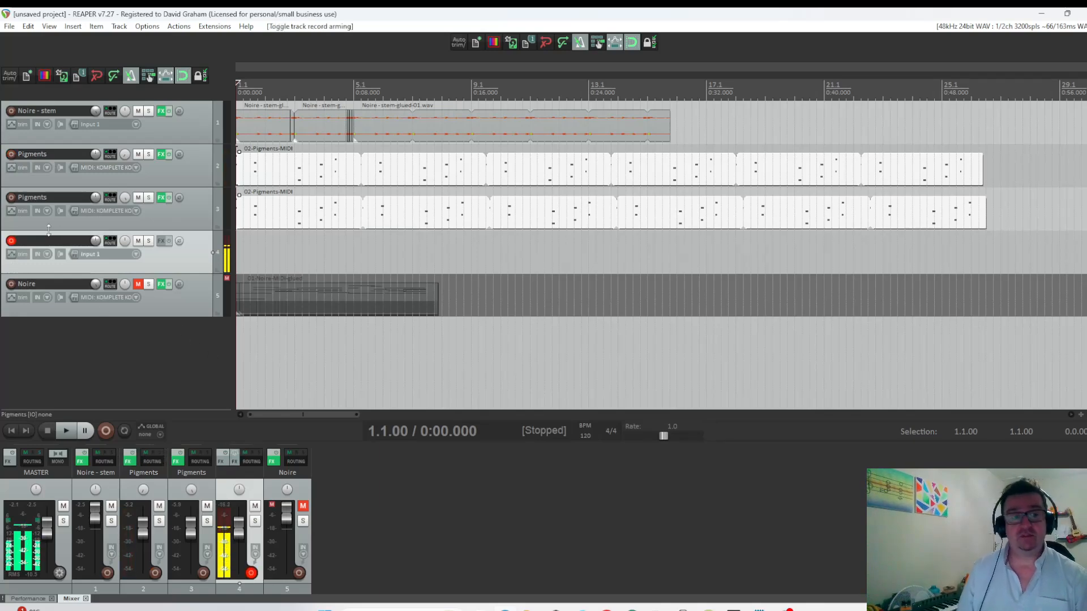
{"action": "left_click", "coordinate": [162, 241]}
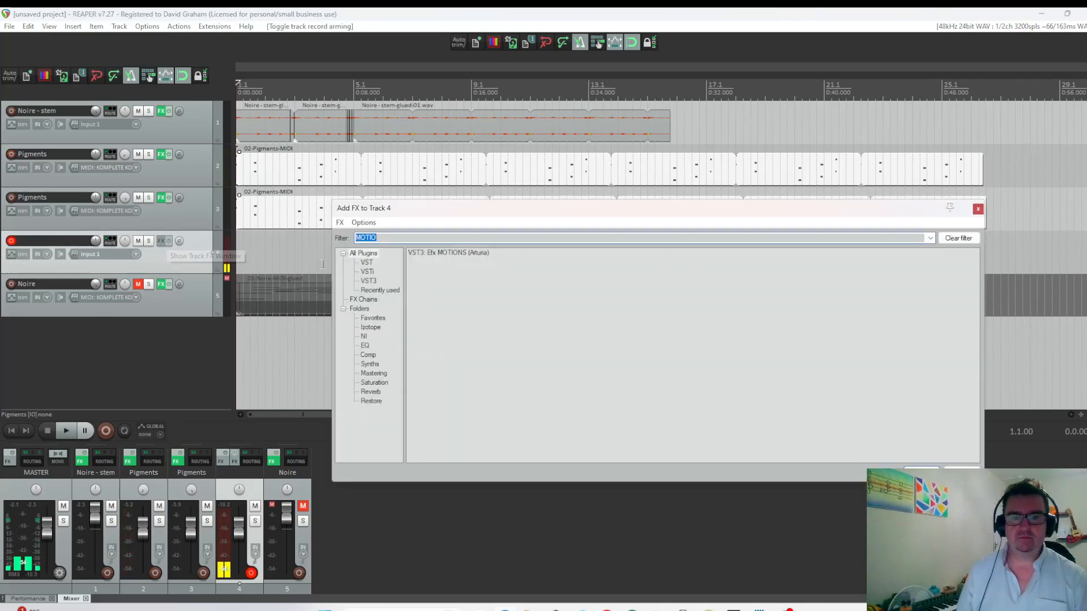
{"action": "type", "text": "MS"}
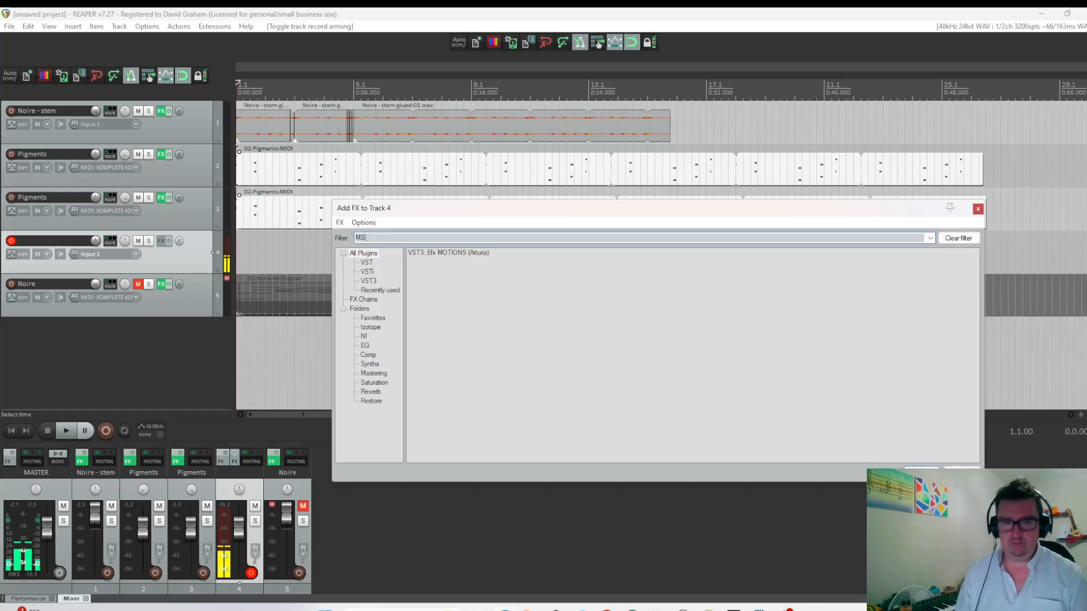
{"action": "left_click", "coordinate": [437, 270]}
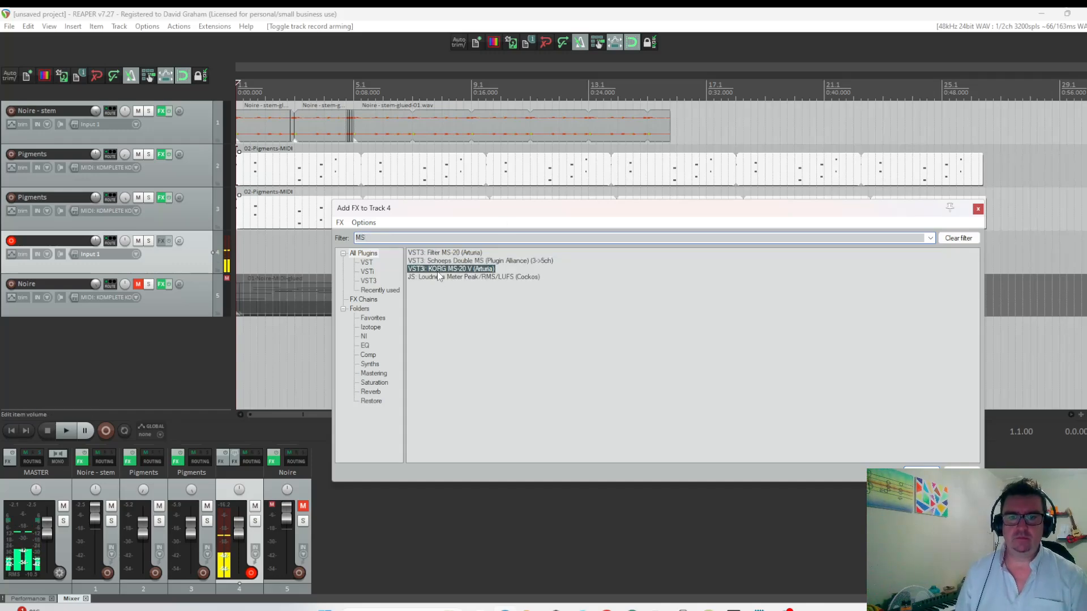
{"action": "key", "text": "Return"}
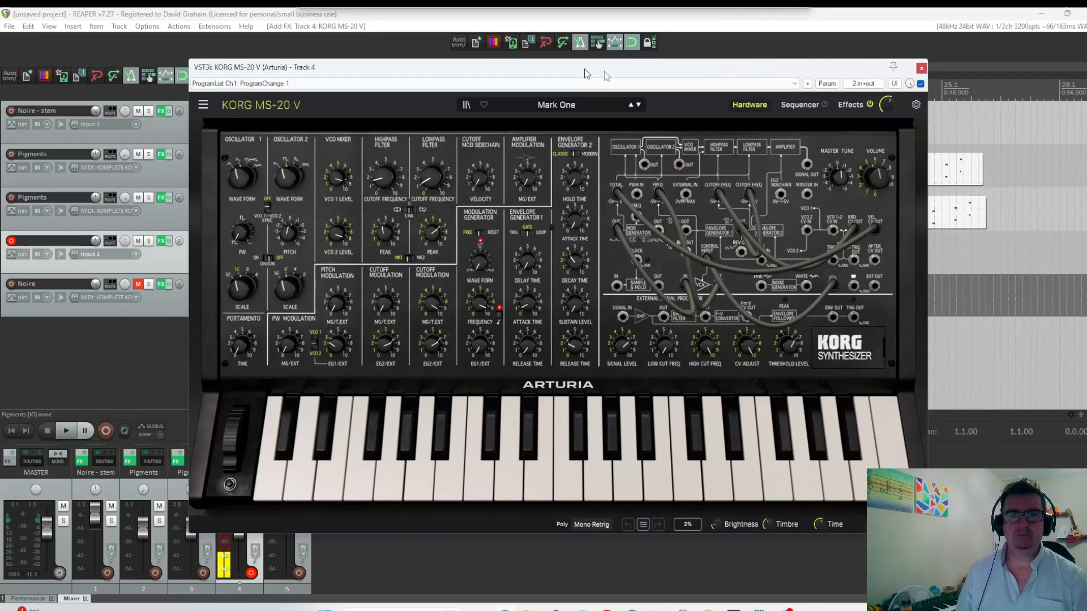
{"action": "left_click_drag", "start_coordinate": [586, 74], "coordinate": [651, 79]}
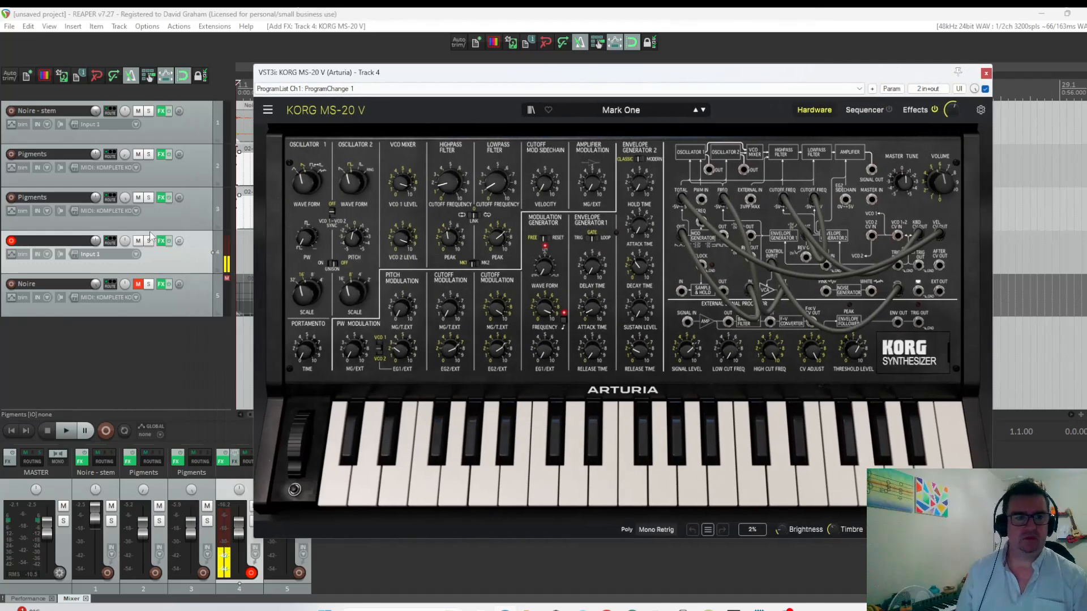
Set the new track's input to all MIDI channels of the KOMPLETE KONTROL A61.
{"action": "left_click", "coordinate": [96, 254]}
{"action": "mouse_move", "coordinate": [144, 266]}
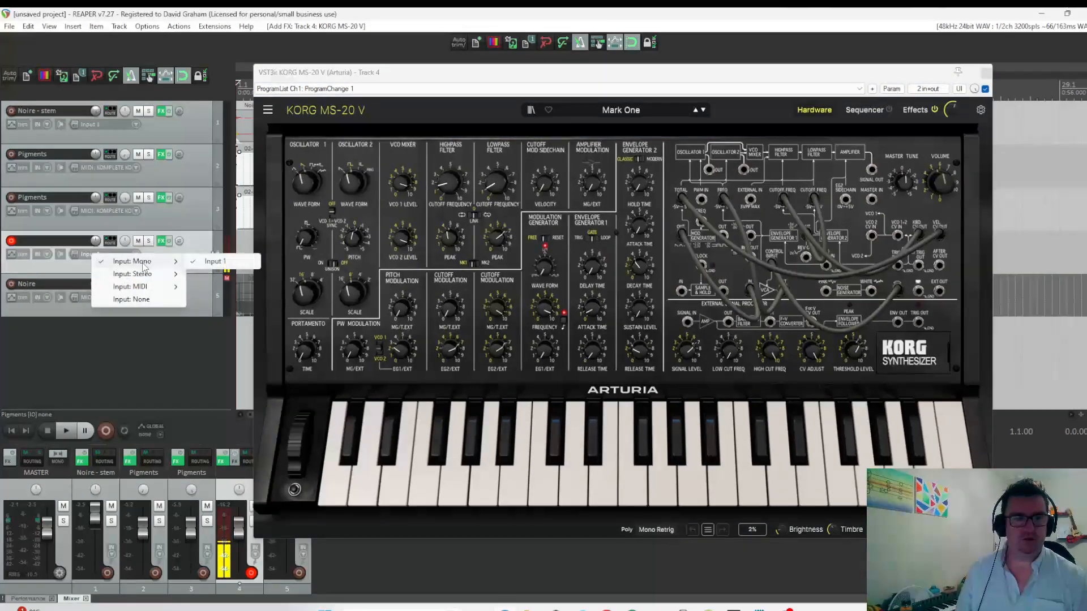
{"action": "mouse_move", "coordinate": [142, 287]}
{"action": "mouse_move", "coordinate": [255, 286]}
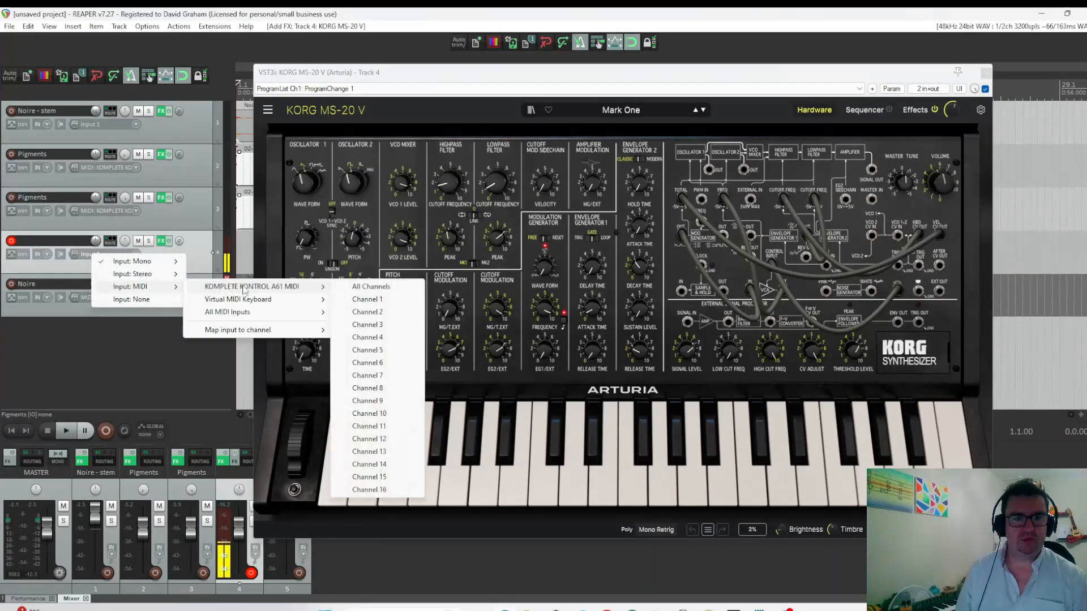
{"action": "left_click", "coordinate": [370, 287]}
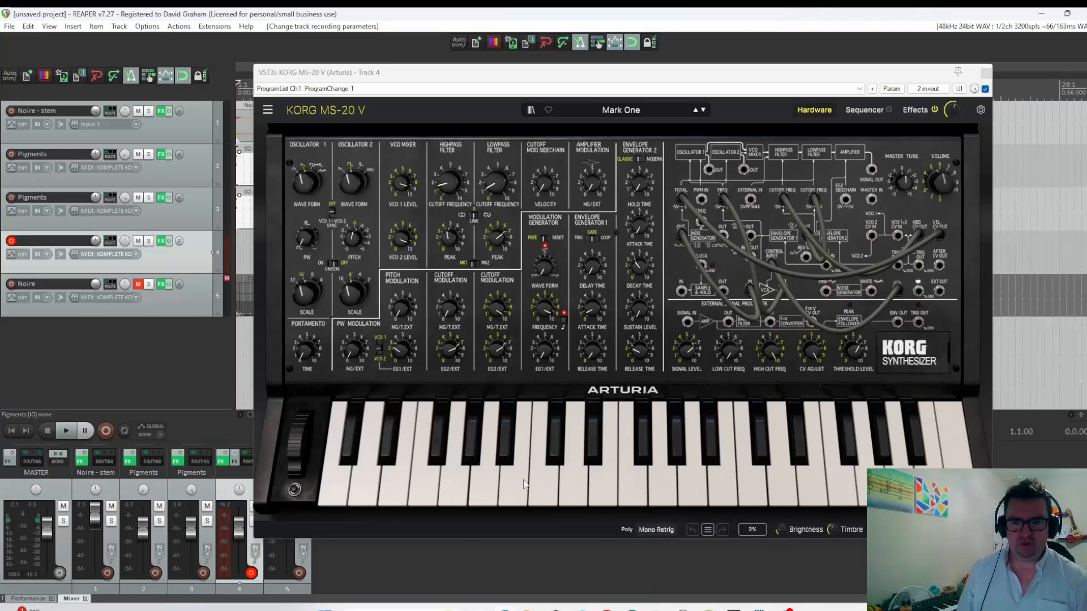
Raise Envelope Generator 2's sustain level and lower the lowpass filter's peak on the MS-20 V, testing the sound with low notes.
{"action": "left_click", "coordinate": [539, 481]}
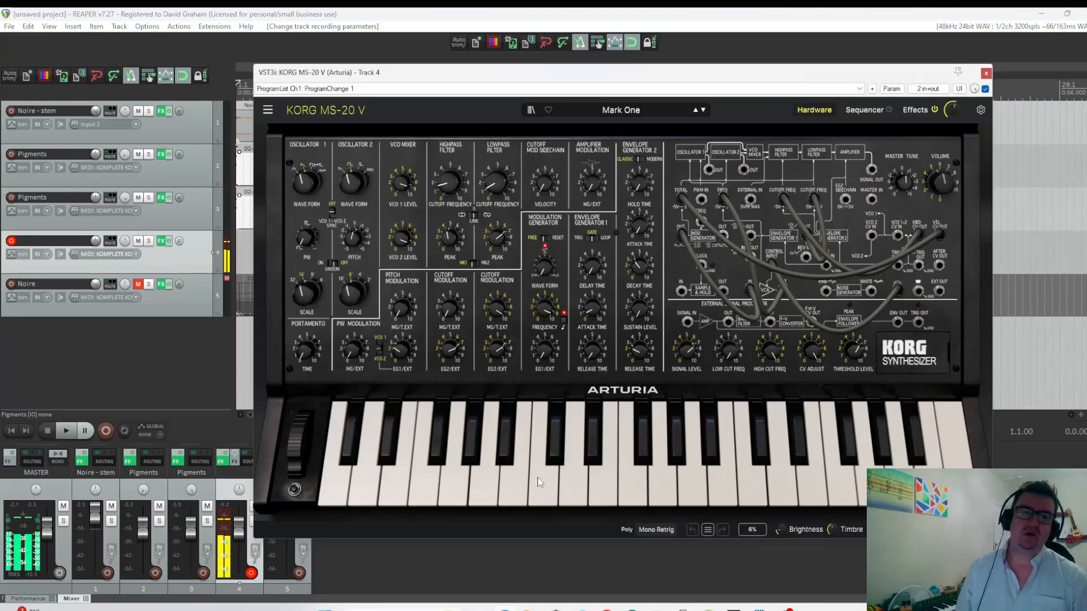
{"action": "left_click", "coordinate": [340, 480]}
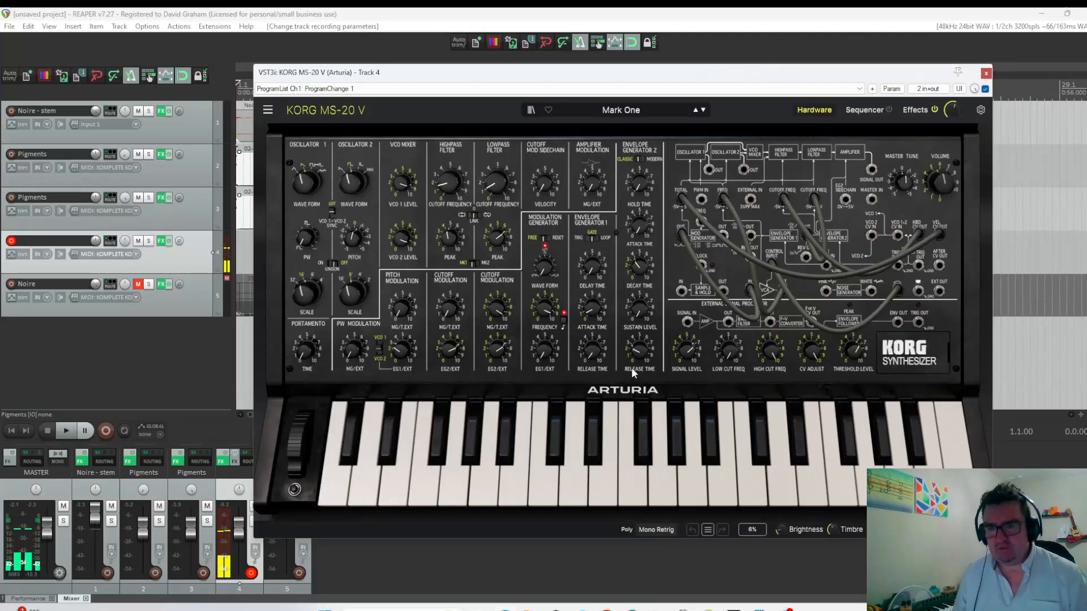
{"action": "left_click_drag", "start_coordinate": [639, 308], "coordinate": [639, 274]}
{"action": "left_click", "coordinate": [340, 471]}
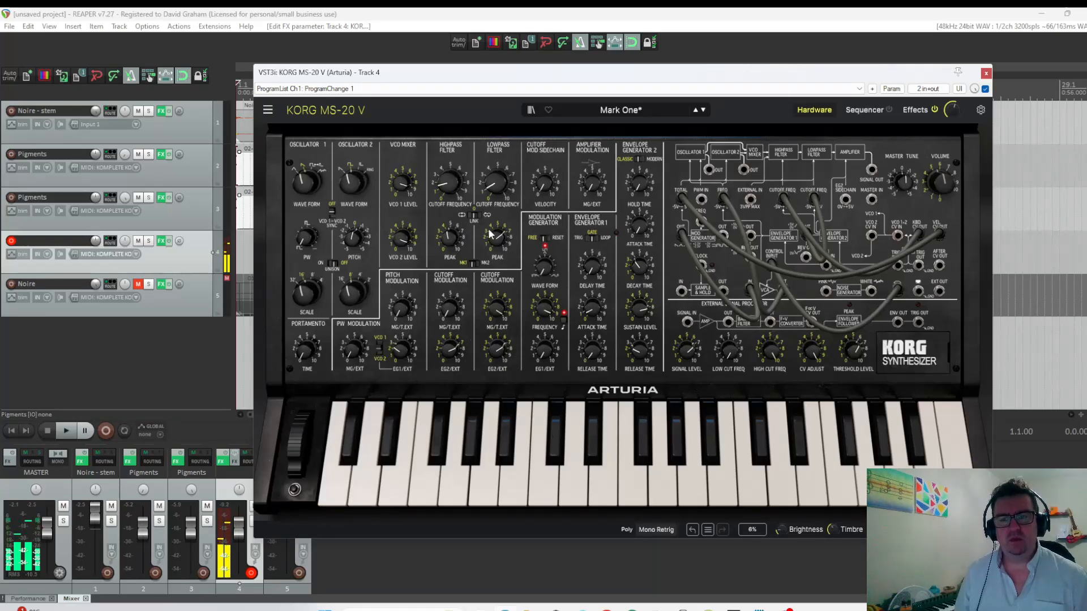
{"action": "left_click_drag", "start_coordinate": [496, 237], "coordinate": [495, 249]}
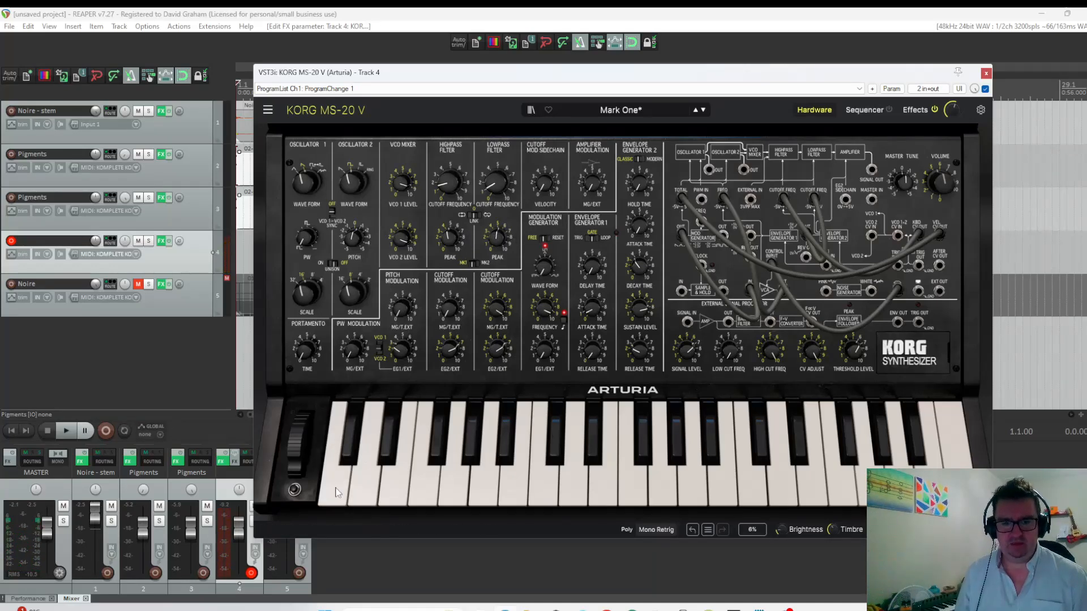
{"action": "left_click", "coordinate": [338, 492]}
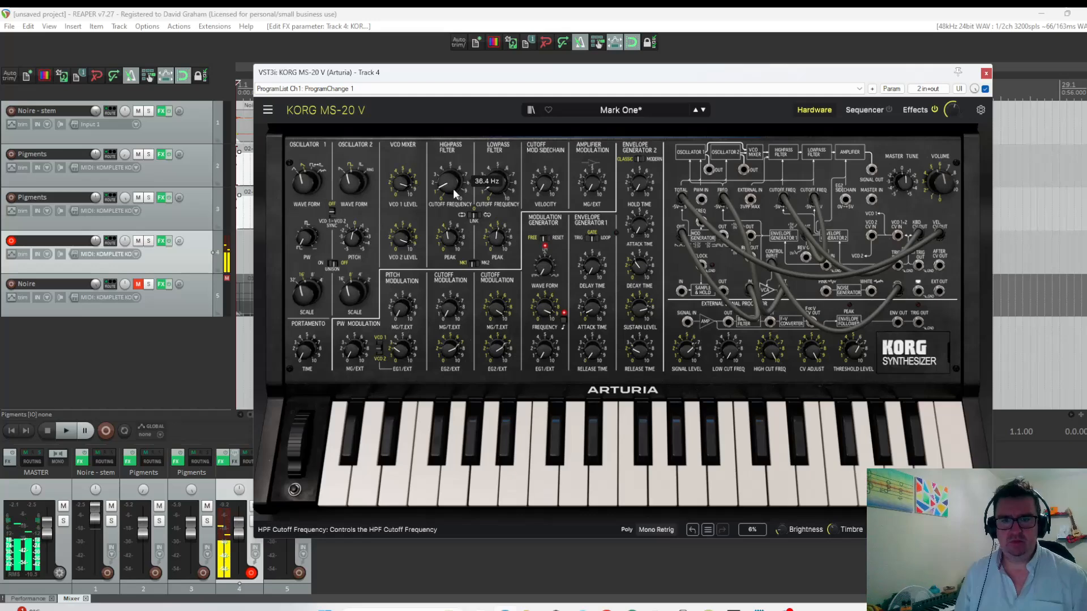
{"action": "left_click", "coordinate": [332, 482]}
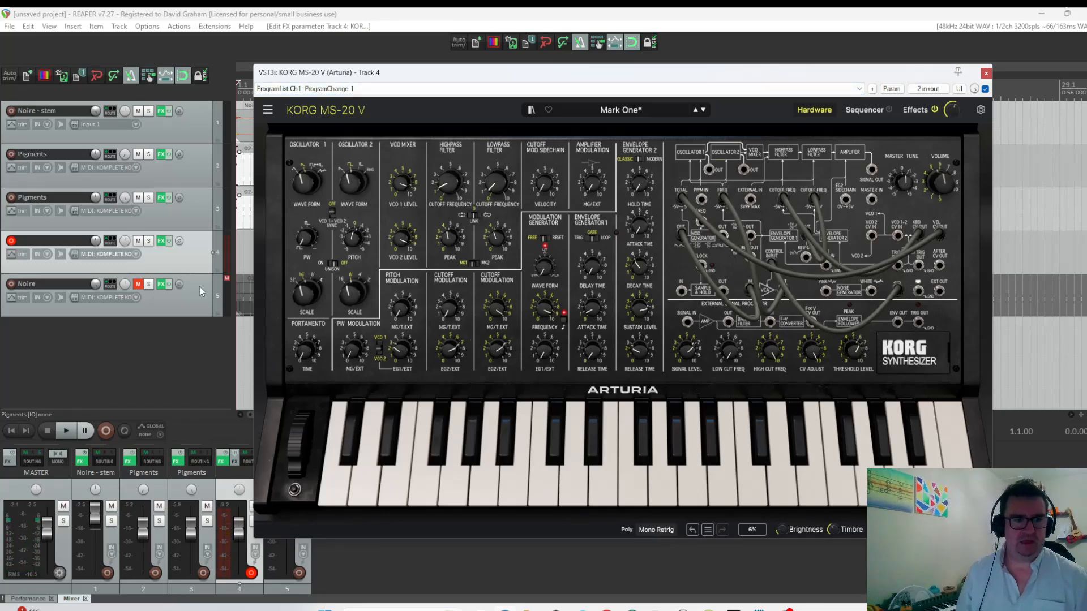
Add ReaEQ after the MS-20 V and set its low-pass band's frequency to about 809 Hz.
{"action": "left_click", "coordinate": [161, 241]}
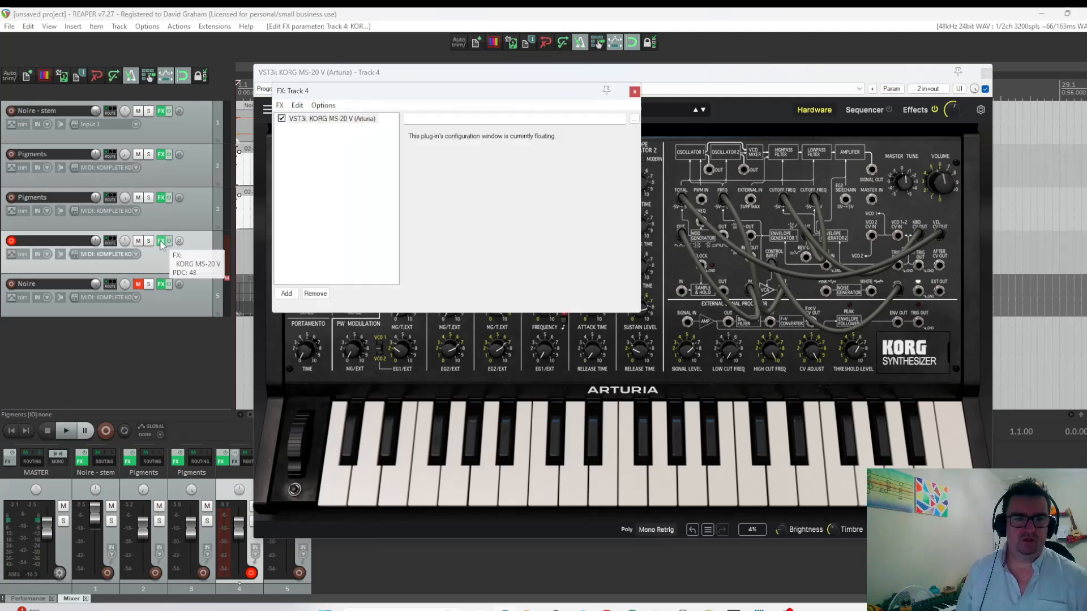
{"action": "left_click", "coordinate": [287, 293]}
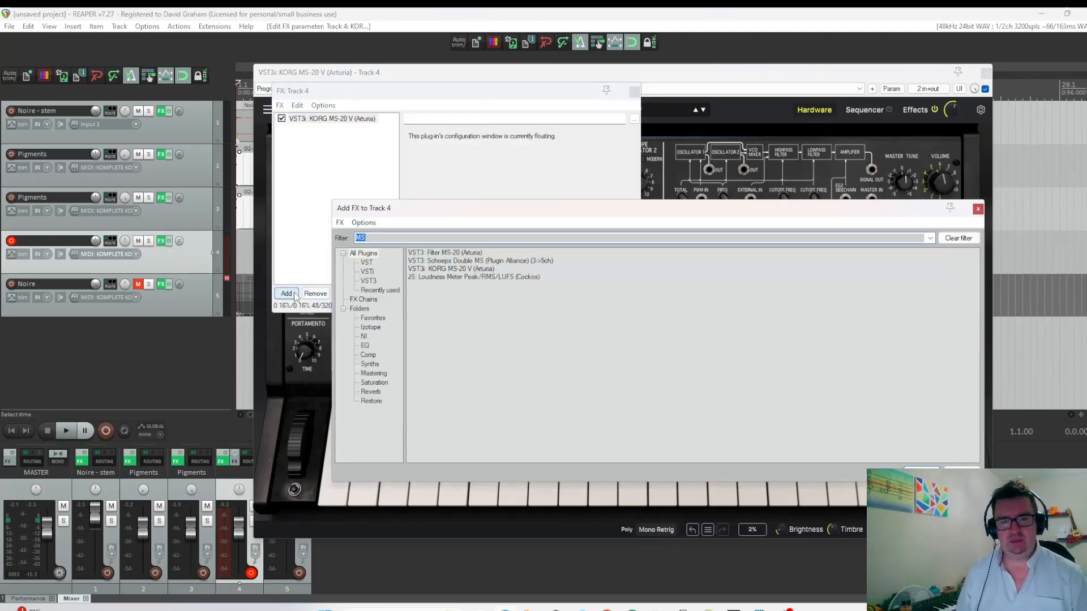
{"action": "type", "text": "EQ"}
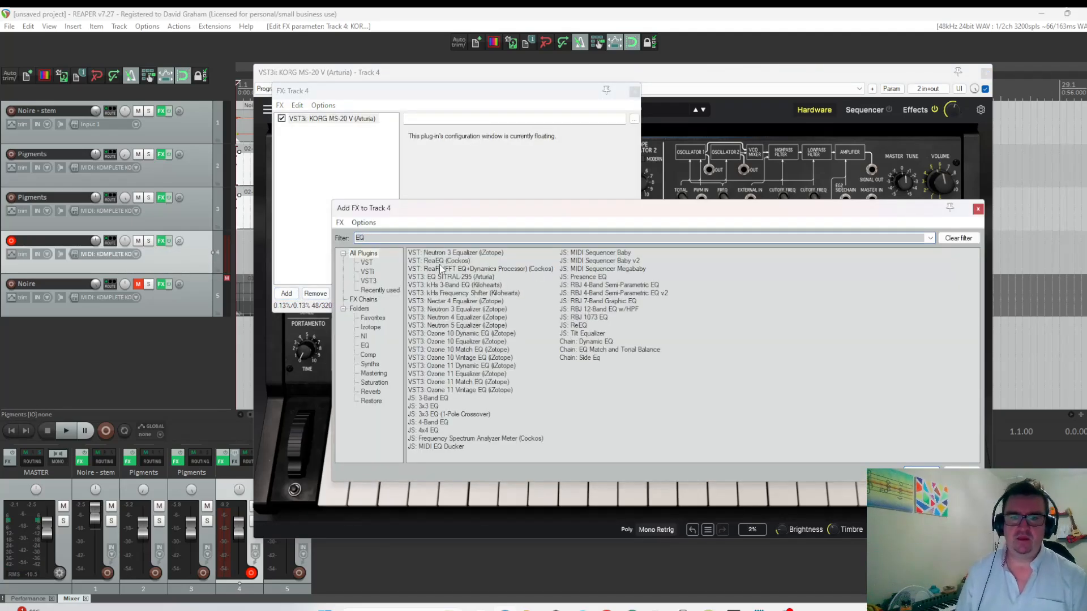
{"action": "left_click", "coordinate": [439, 261]}
{"action": "double_click", "coordinate": [439, 262]}
{"action": "left_click_drag", "start_coordinate": [470, 205], "coordinate": [414, 202]}
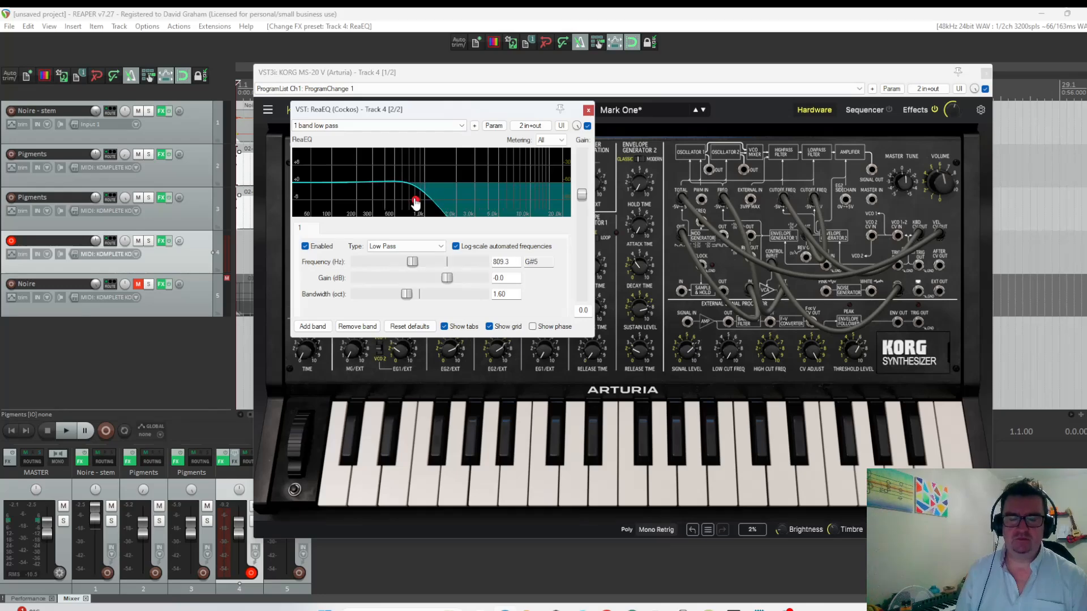
{"action": "left_click", "coordinate": [588, 110]}
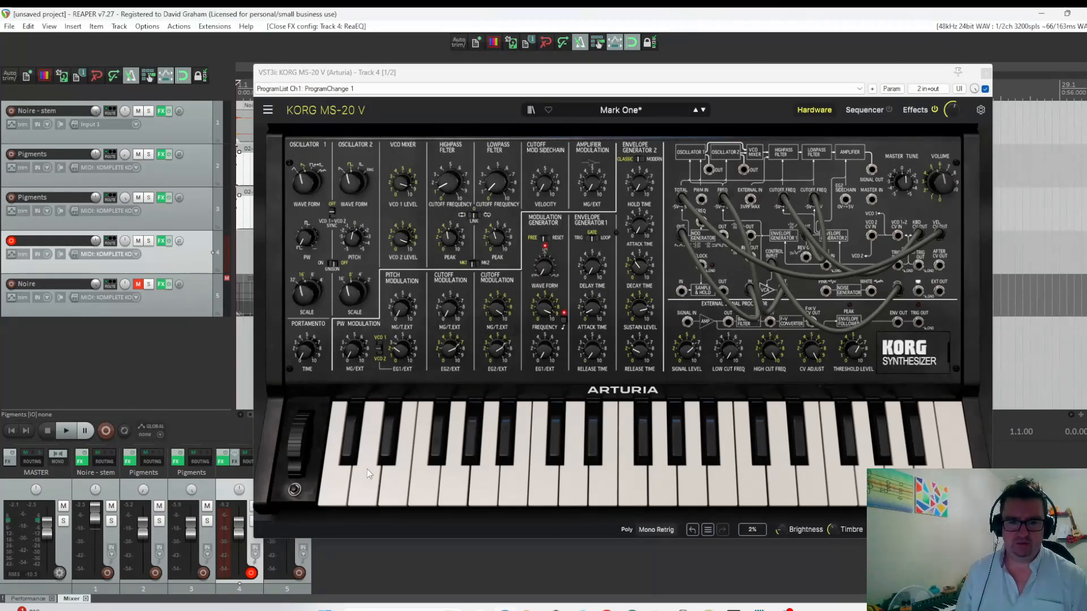
Audition notes on the MS-20 V and switch its voice mode to Mono Legato.
{"action": "left_click", "coordinate": [337, 473]}
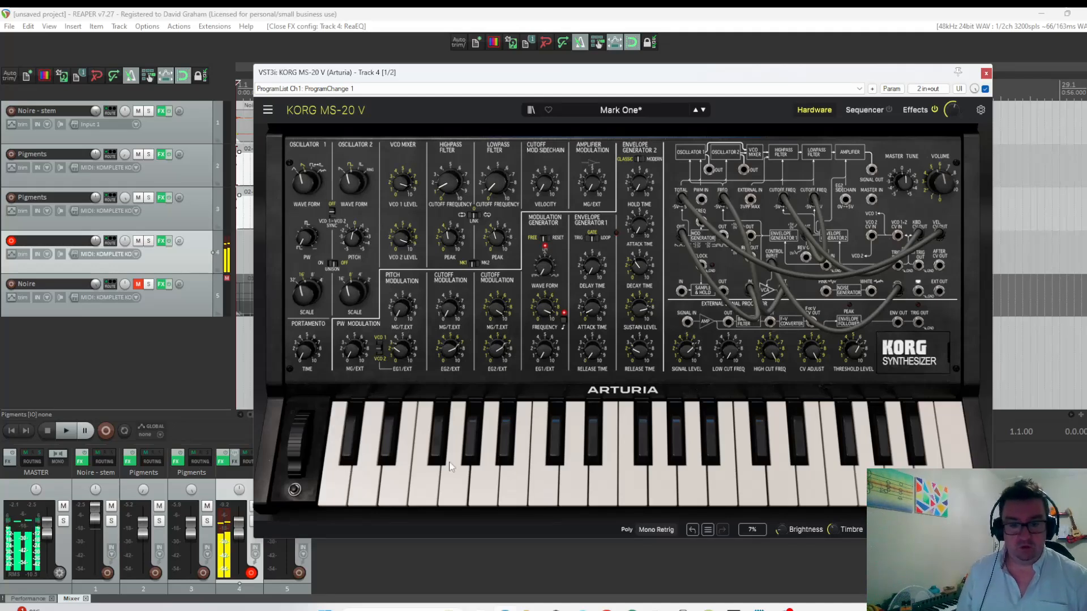
{"action": "left_click", "coordinate": [452, 482]}
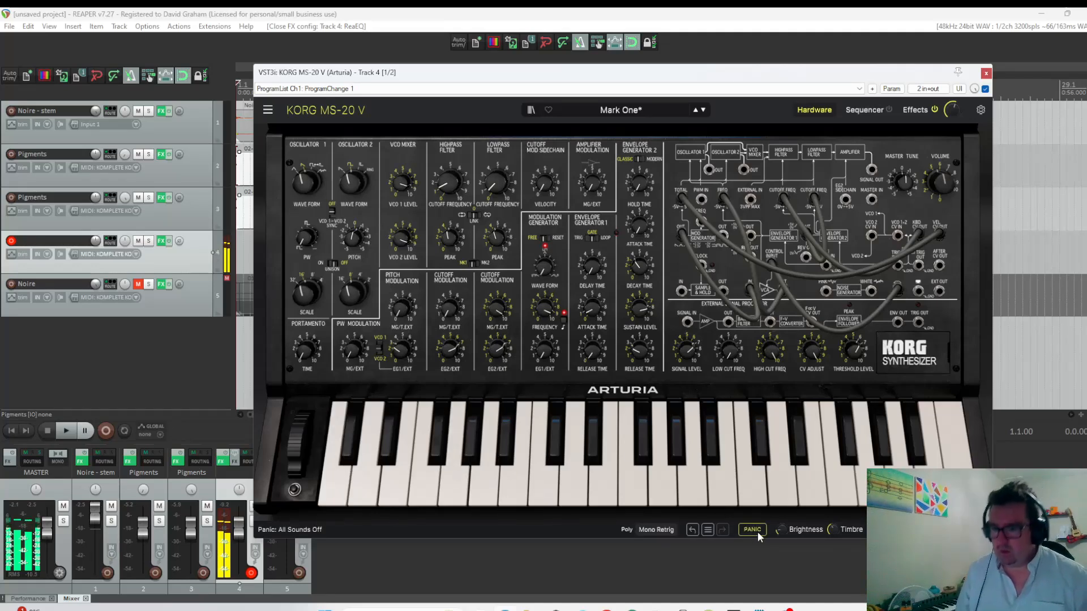
{"action": "left_click", "coordinate": [651, 530]}
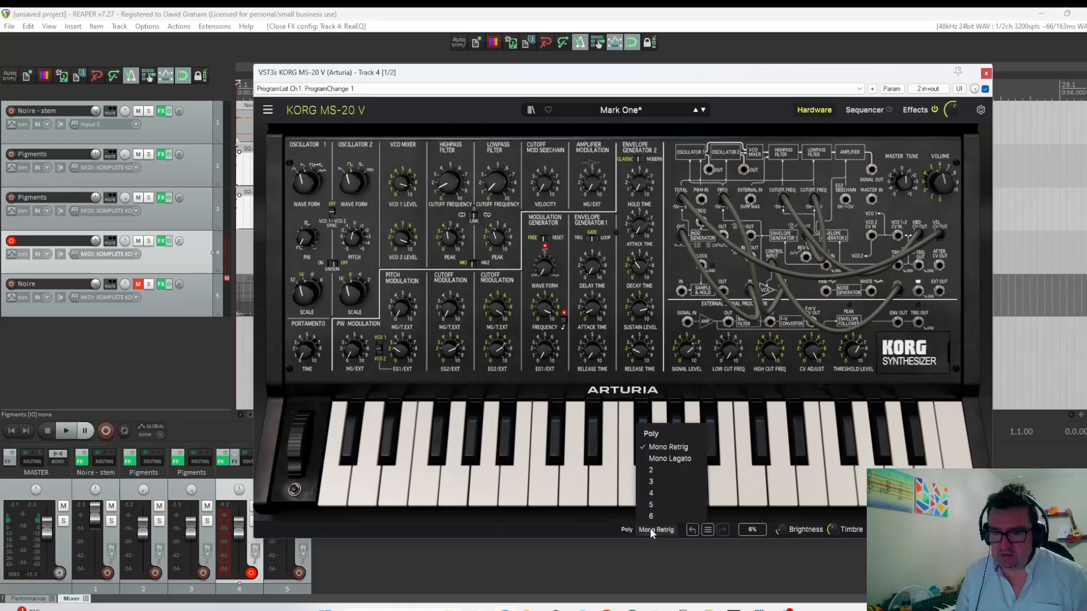
{"action": "left_click", "coordinate": [682, 457]}
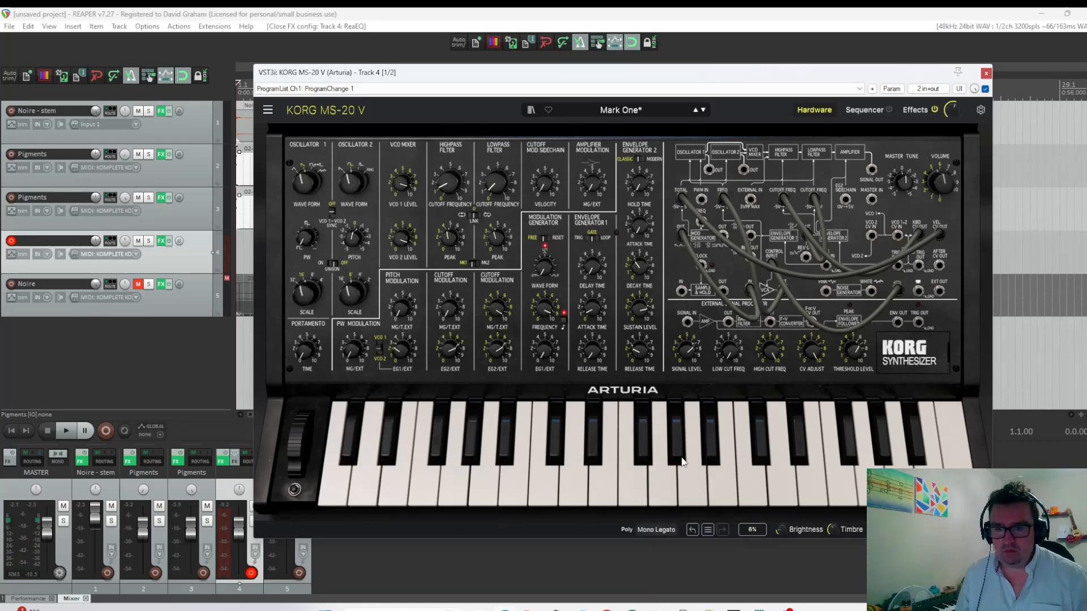
{"action": "left_click", "coordinate": [468, 490]}
{"action": "left_click", "coordinate": [347, 485]}
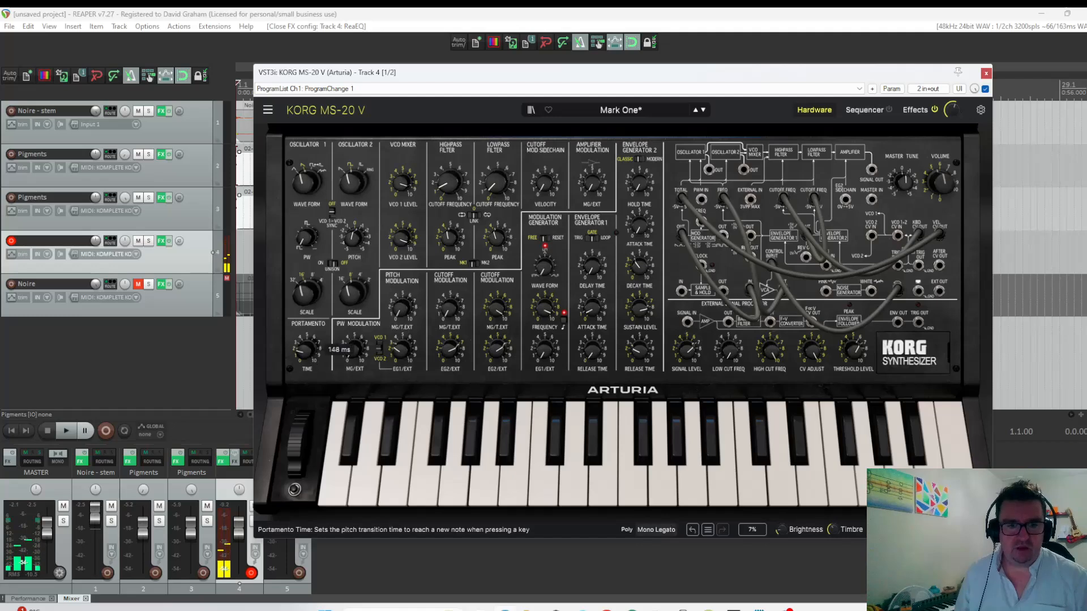
Raise the MS-20 V's portamento time and glide between low notes to hear it.
{"action": "left_click_drag", "start_coordinate": [308, 352], "coordinate": [308, 334]}
{"action": "left_click", "coordinate": [378, 477]}
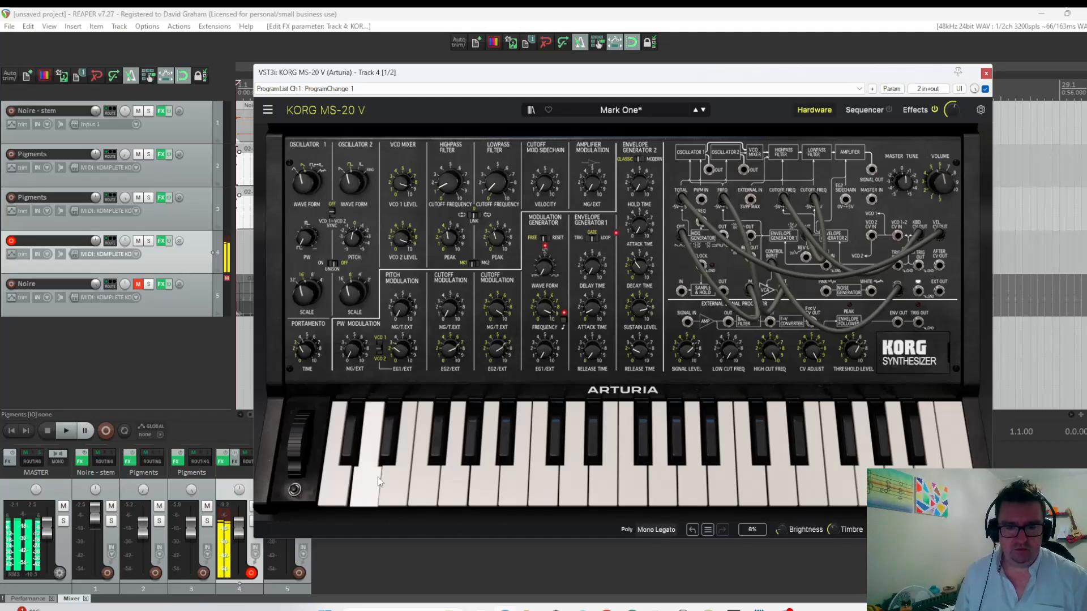
{"action": "left_click_drag", "start_coordinate": [378, 477], "coordinate": [455, 478]}
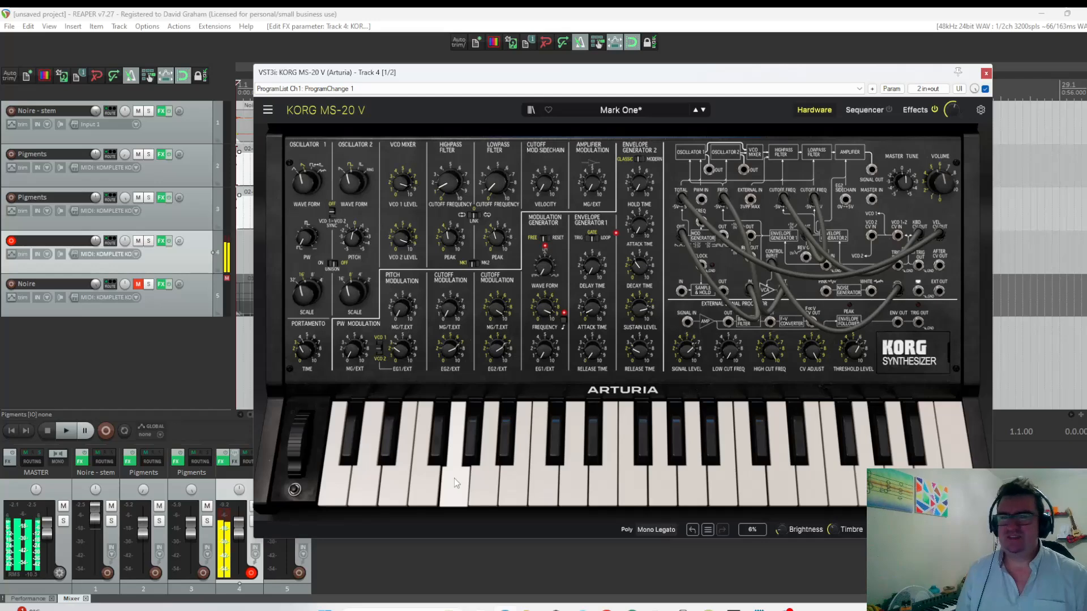
Add the Dist COLDFIRE distortion after ReaEQ on the MS-20 V track and check its routing options, keeping Serial.
{"action": "left_click", "coordinate": [161, 241]}
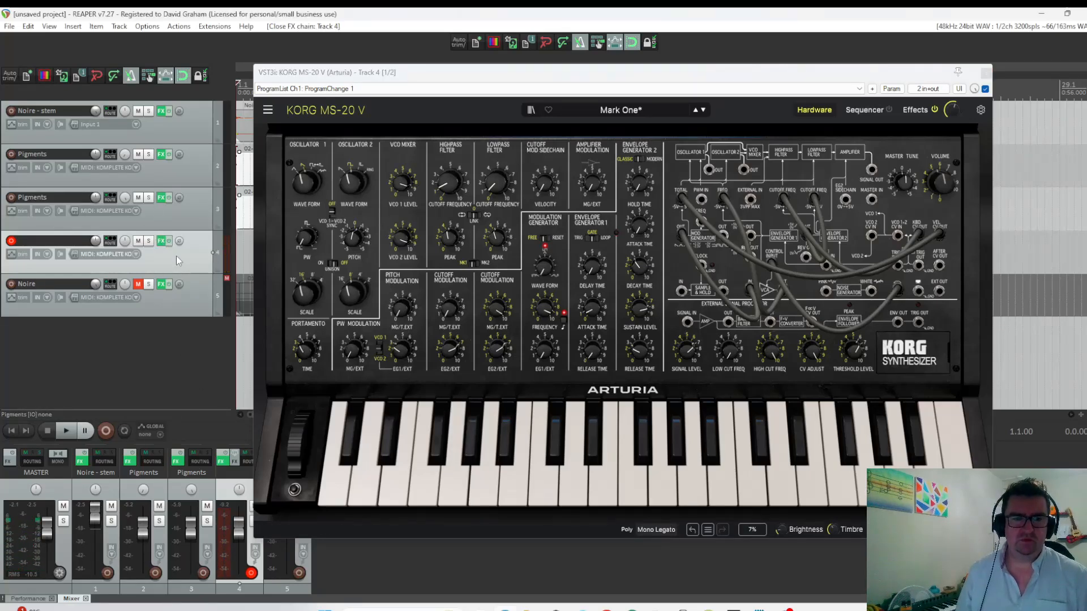
{"action": "left_click", "coordinate": [162, 242]}
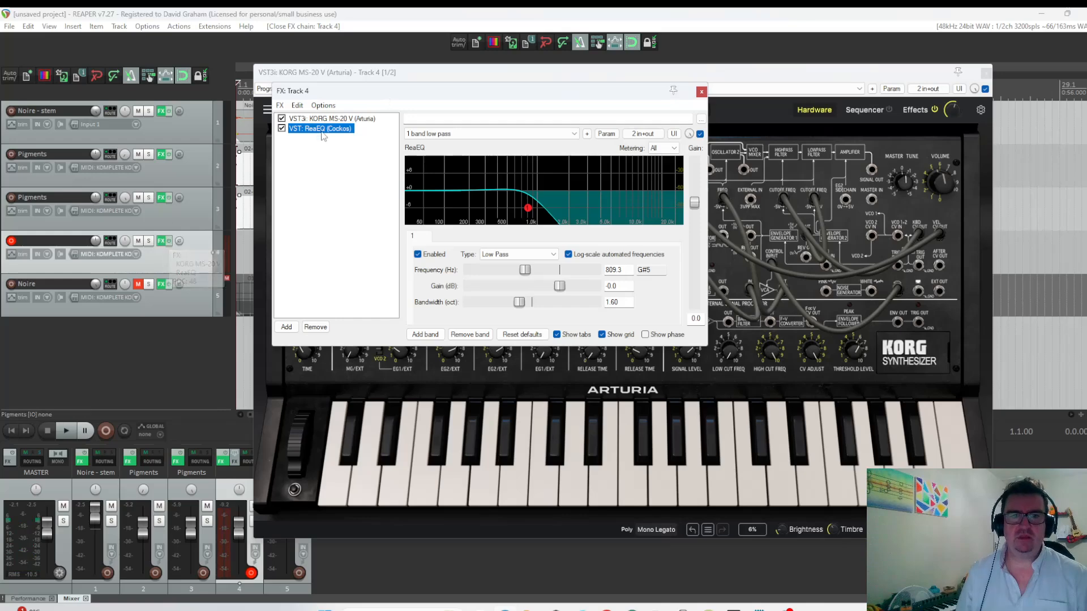
{"action": "left_click", "coordinate": [287, 327]}
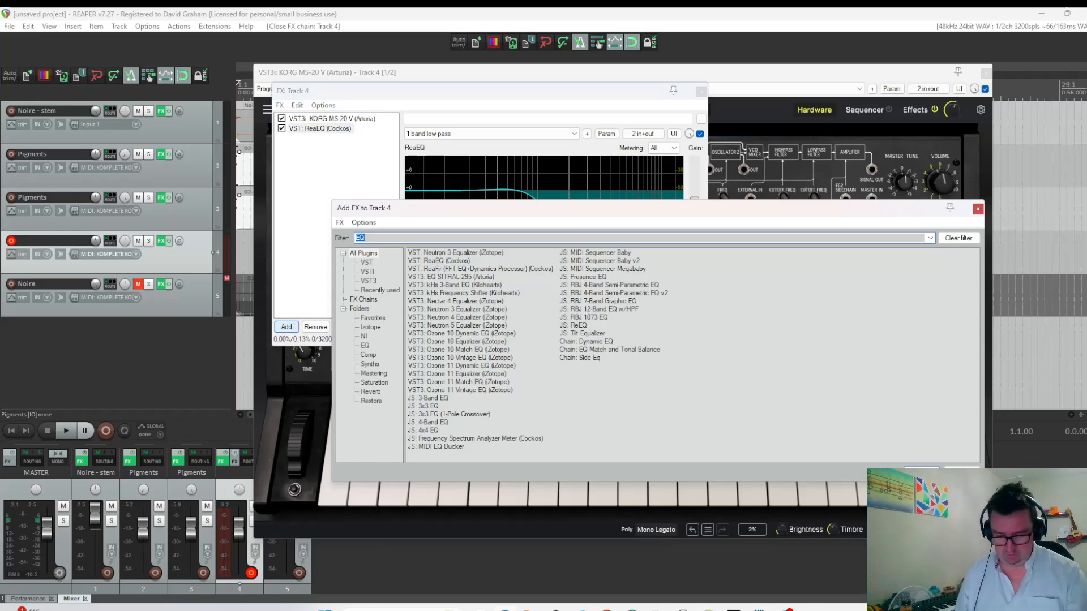
{"action": "type", "text": "COLD"}
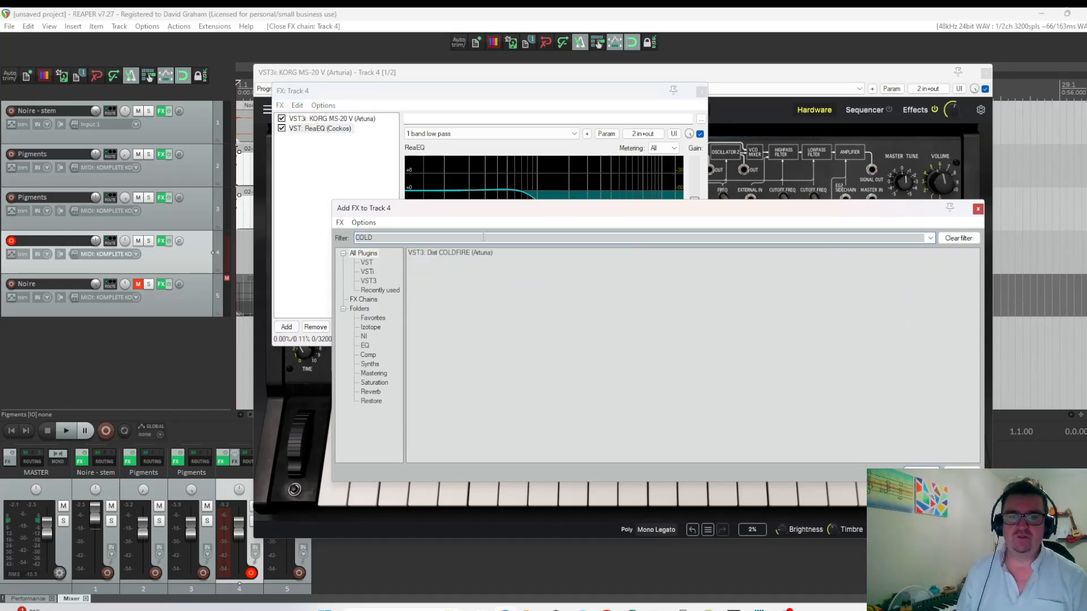
{"action": "left_click", "coordinate": [448, 253]}
{"action": "double_click", "coordinate": [447, 253]}
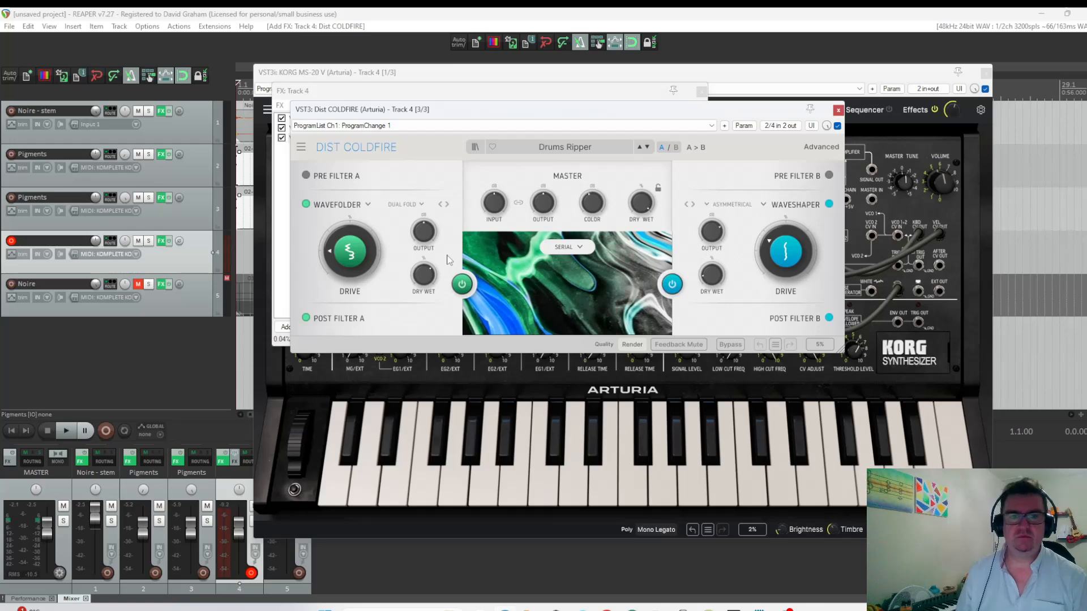
{"action": "left_click", "coordinate": [574, 253]}
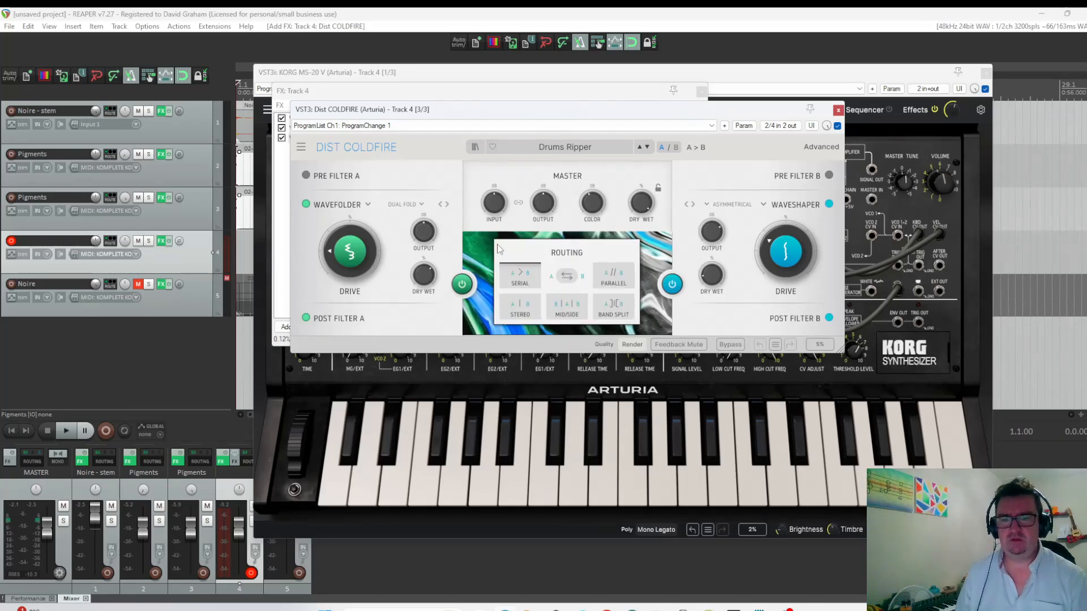
{"action": "left_click", "coordinate": [478, 256]}
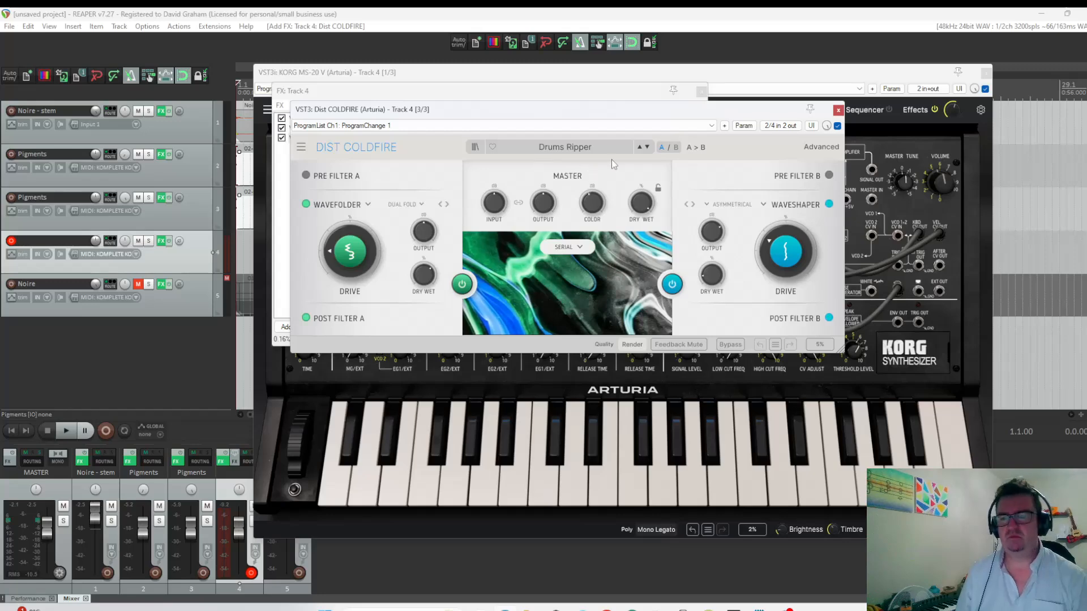
Load the Bass Fizzler distortion preset in Dist COLDFIRE and audition it with a note on the MS-20 V.
{"action": "left_click", "coordinate": [546, 146]}
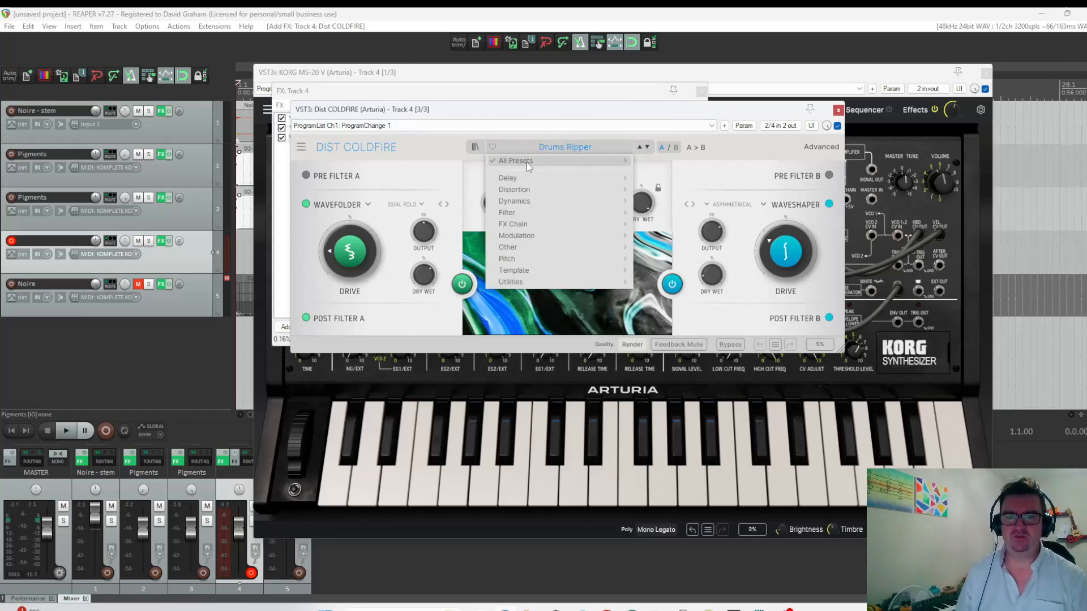
{"action": "mouse_move", "coordinate": [517, 188]}
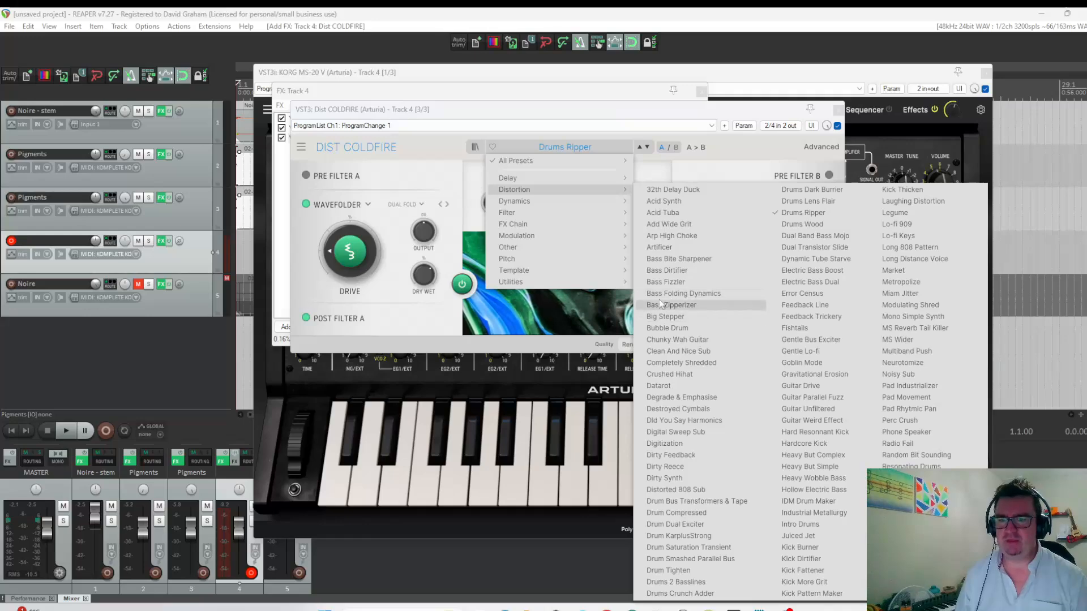
{"action": "left_click", "coordinate": [660, 281]}
{"action": "left_click", "coordinate": [452, 479]}
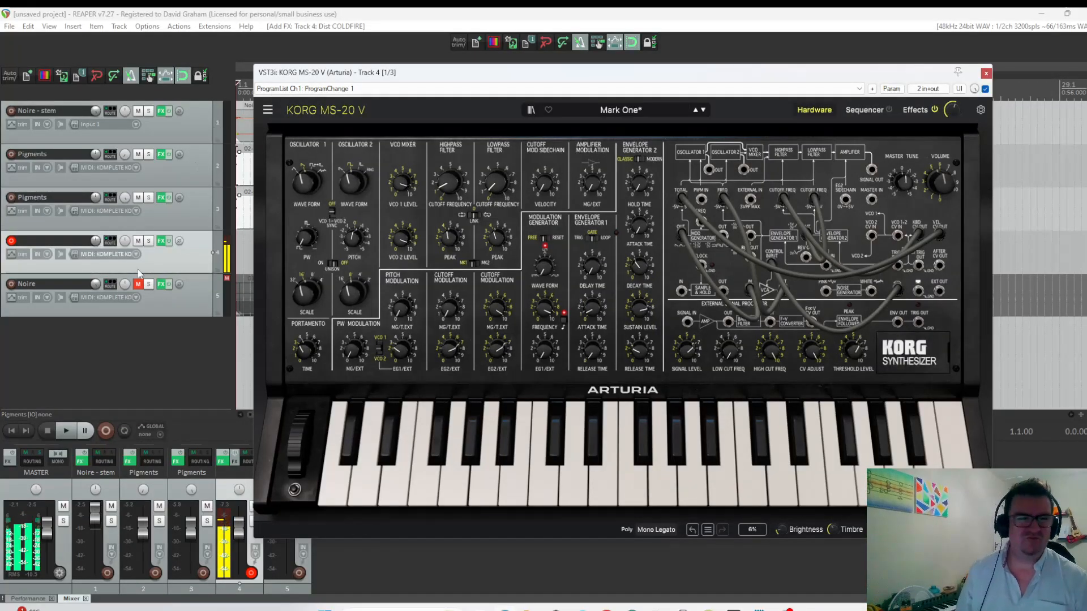
Move Dist COLDFIRE ahead of ReaEQ in track 4's effects chain and audition low notes on the MS-20 V.
{"action": "left_click", "coordinate": [162, 241]}
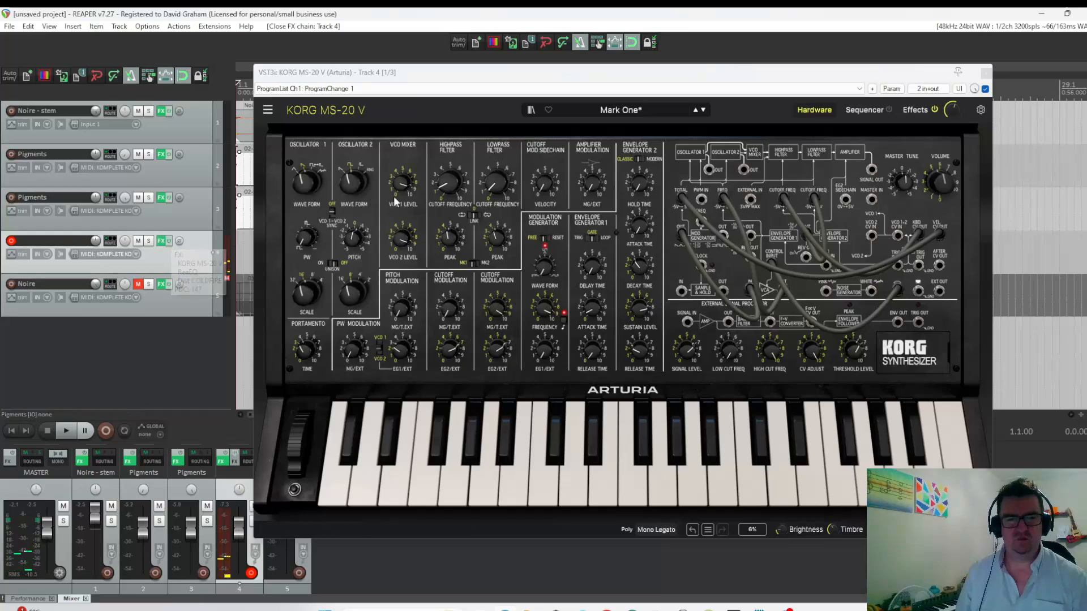
{"action": "left_click", "coordinate": [162, 242]}
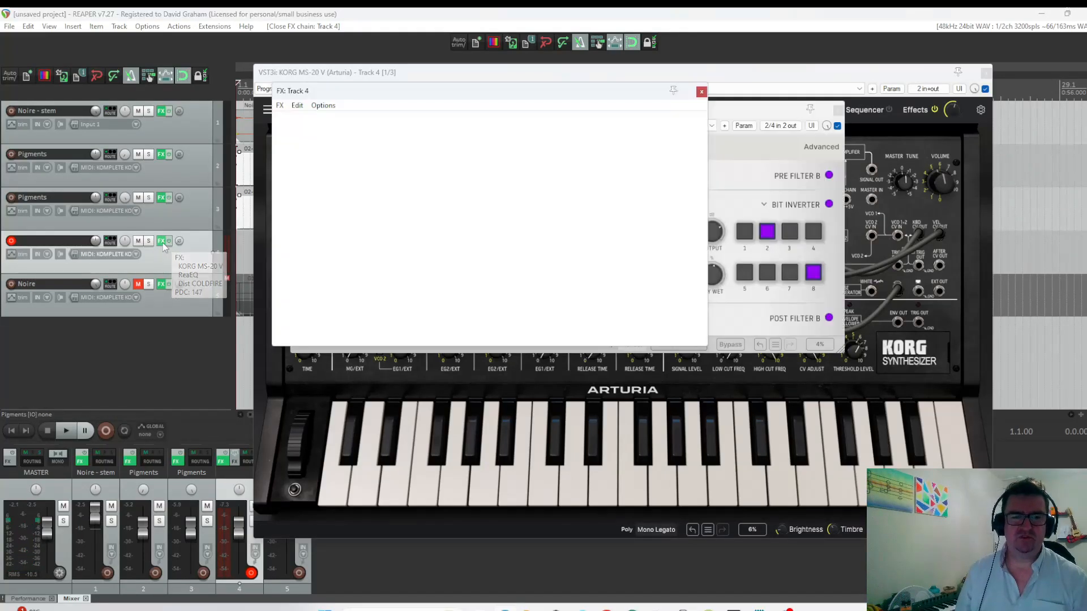
{"action": "left_click_drag", "start_coordinate": [318, 131], "coordinate": [490, 133]}
{"action": "left_click", "coordinate": [390, 481]}
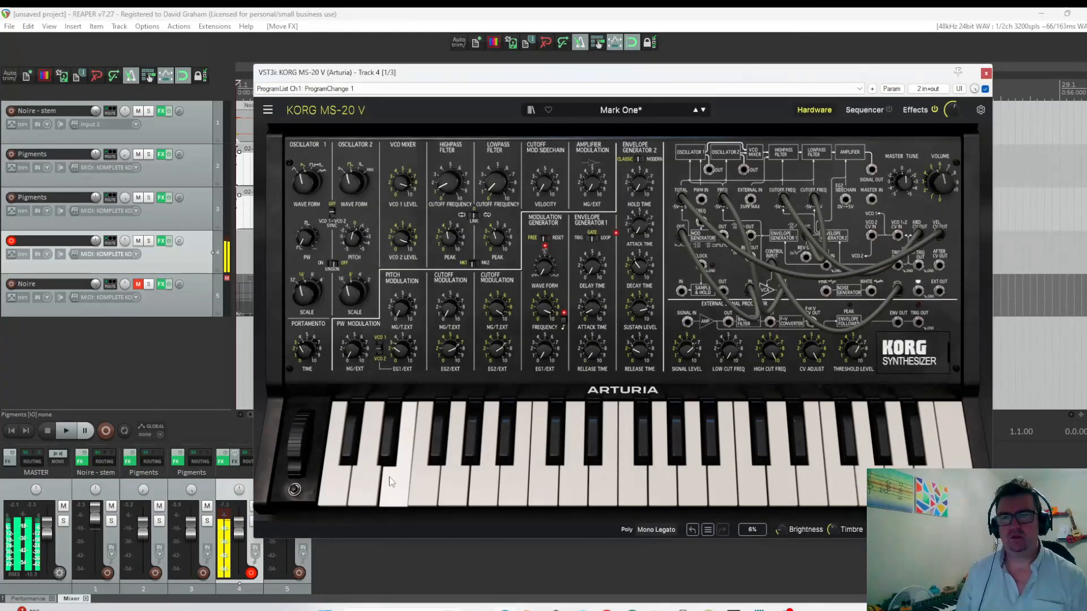
{"action": "left_click", "coordinate": [525, 478]}
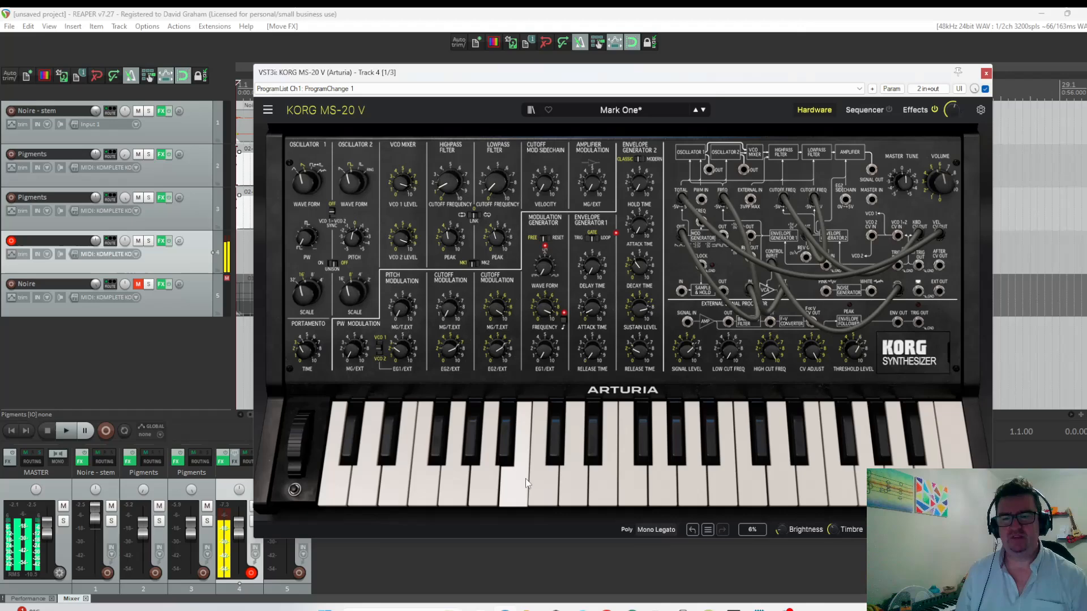
{"action": "left_click", "coordinate": [389, 478]}
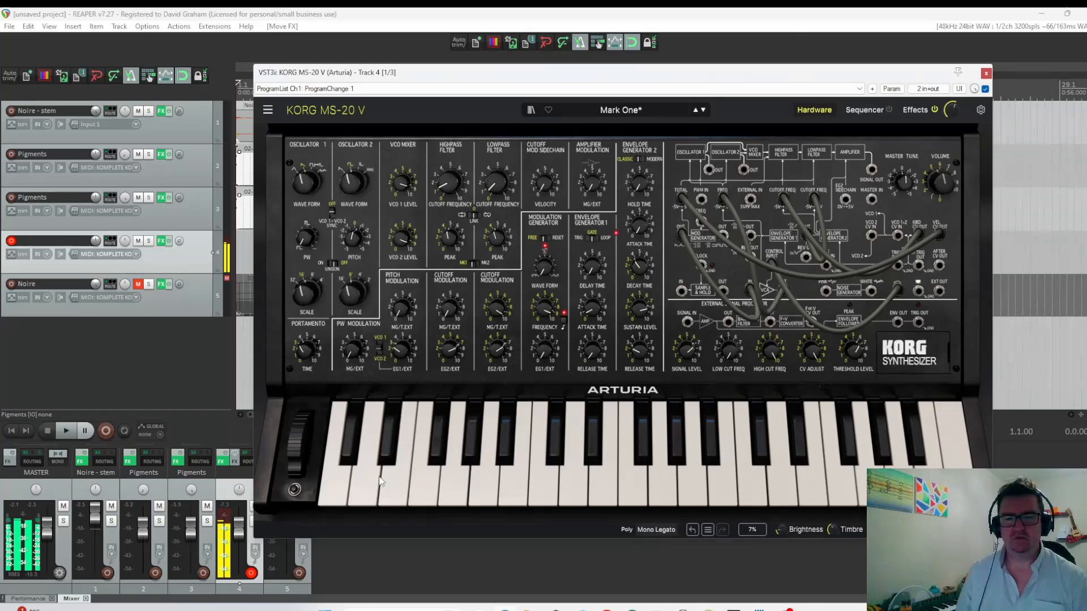
{"action": "left_click", "coordinate": [345, 474]}
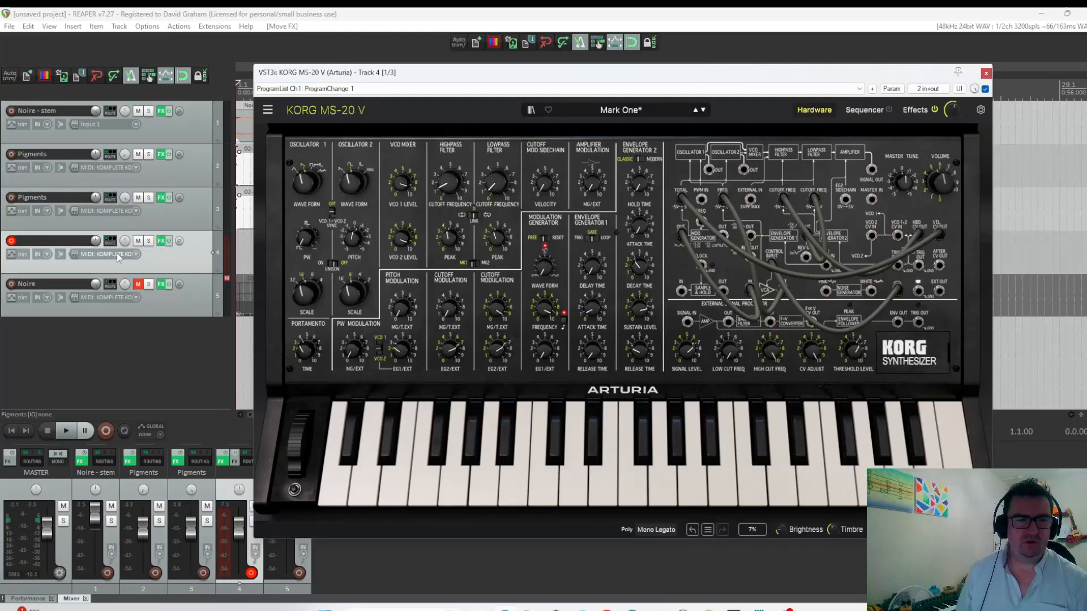
{"action": "left_click", "coordinate": [985, 73]}
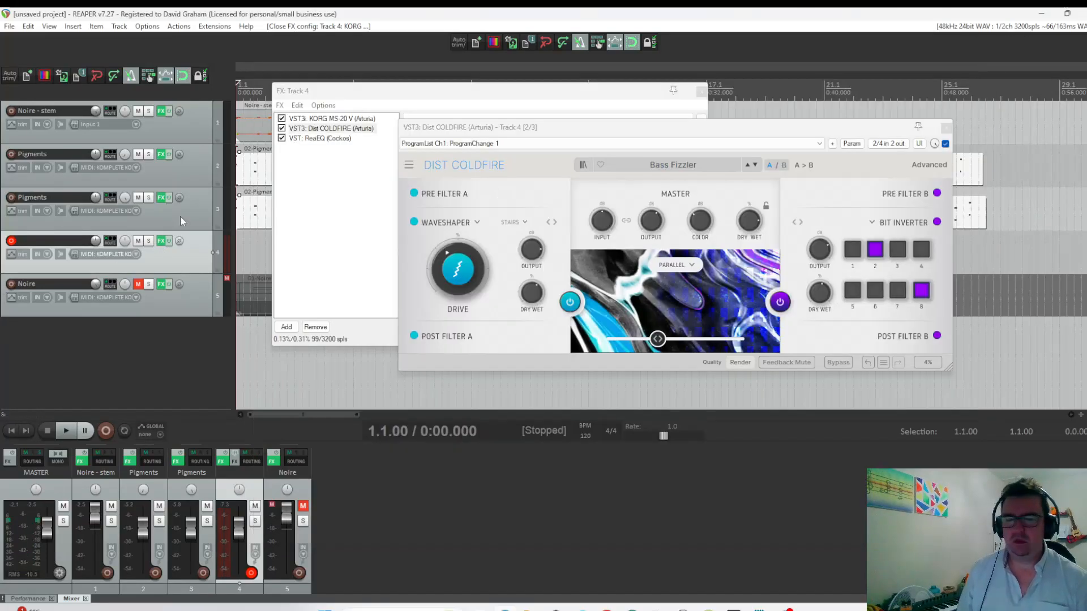
Solo track 4 and add the Rev INTENSITY reverb at the end of its effects chain.
{"action": "left_click", "coordinate": [149, 240]}
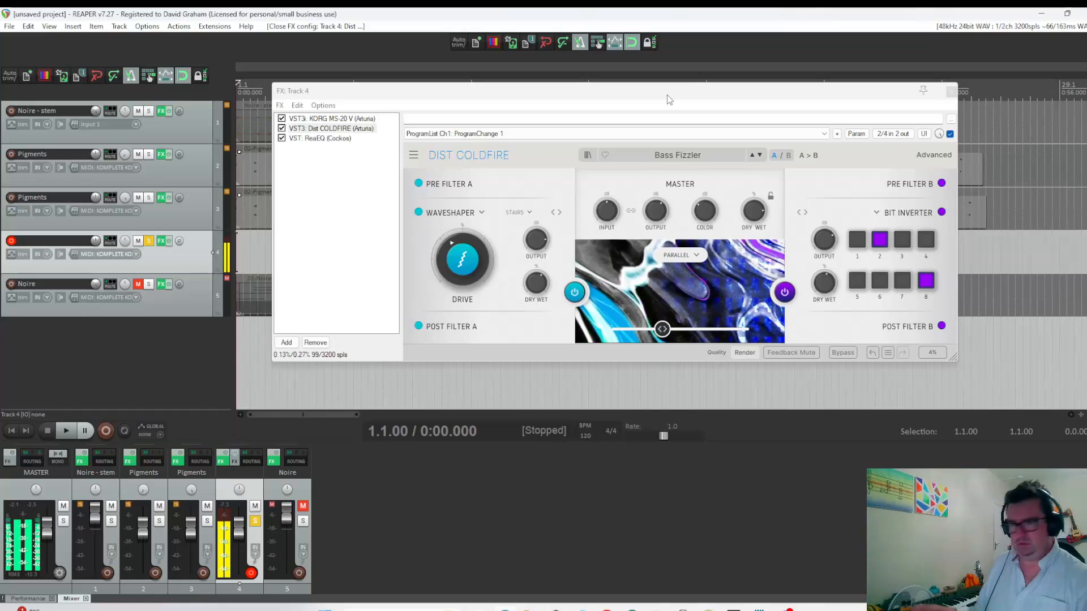
{"action": "left_click", "coordinate": [286, 342]}
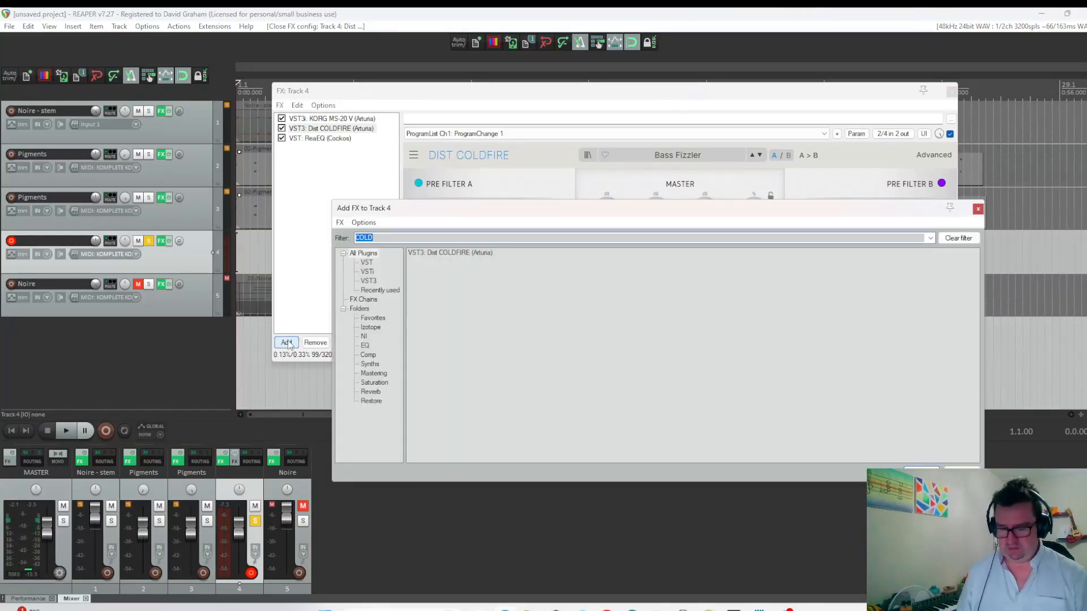
{"action": "type", "text": "INT"}
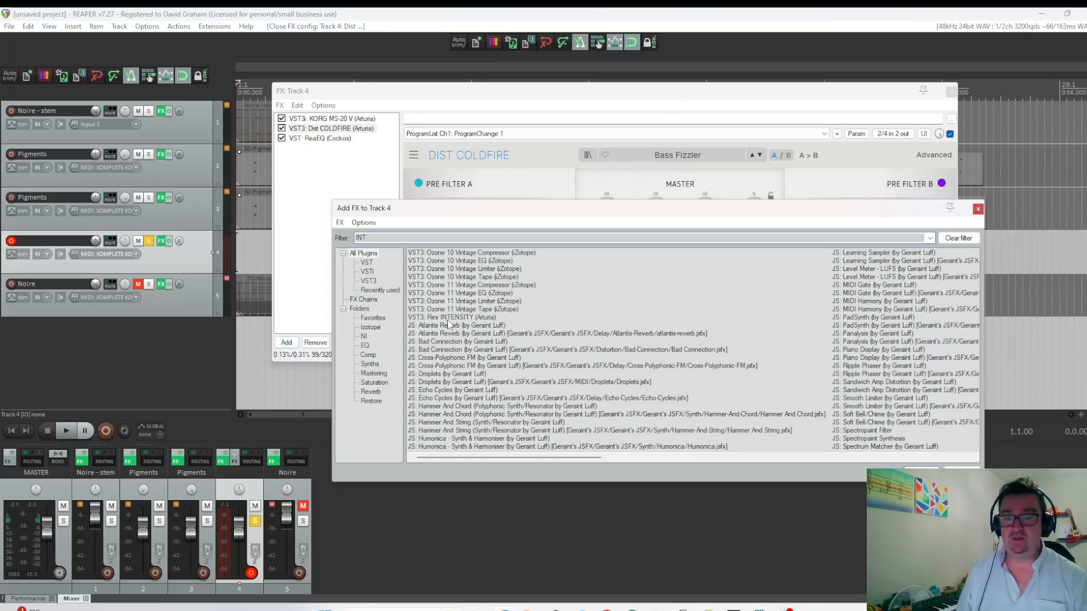
{"action": "left_click", "coordinate": [449, 319]}
{"action": "double_click", "coordinate": [448, 318]}
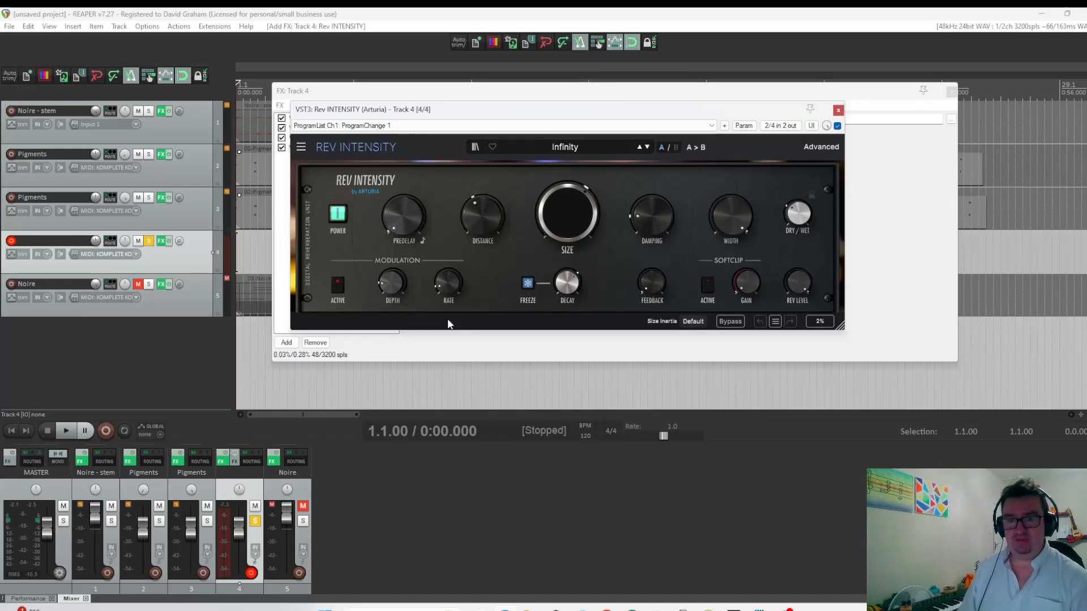
Adjust Rev INTENSITY's dry/wet balance and decay by ear, and close track 4's effects chain.
{"action": "mouse_move", "coordinate": [477, 211]}
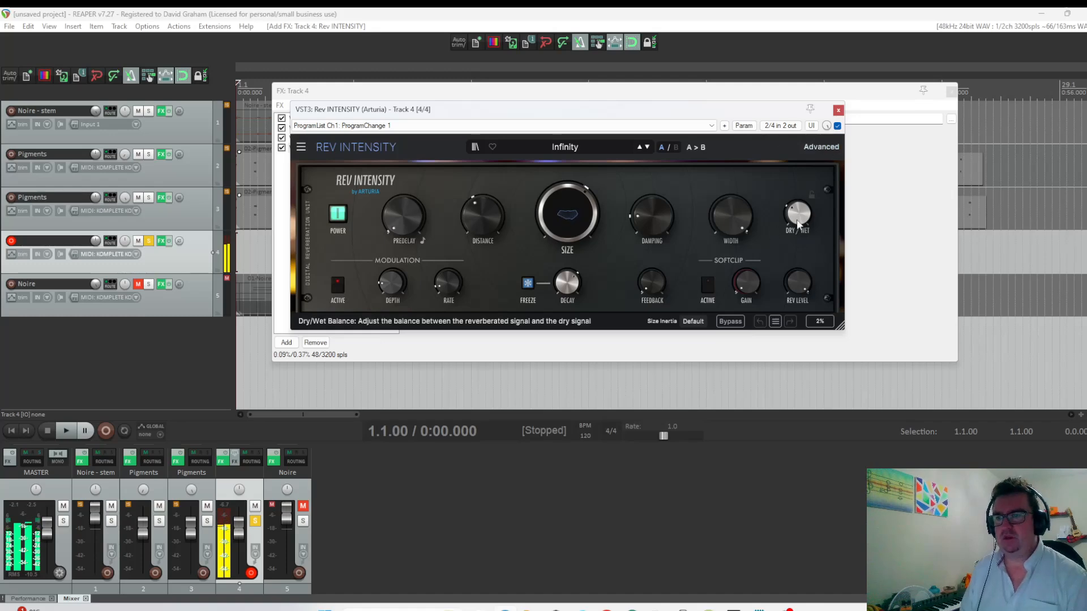
{"action": "left_click_drag", "start_coordinate": [797, 213], "coordinate": [789, 219]}
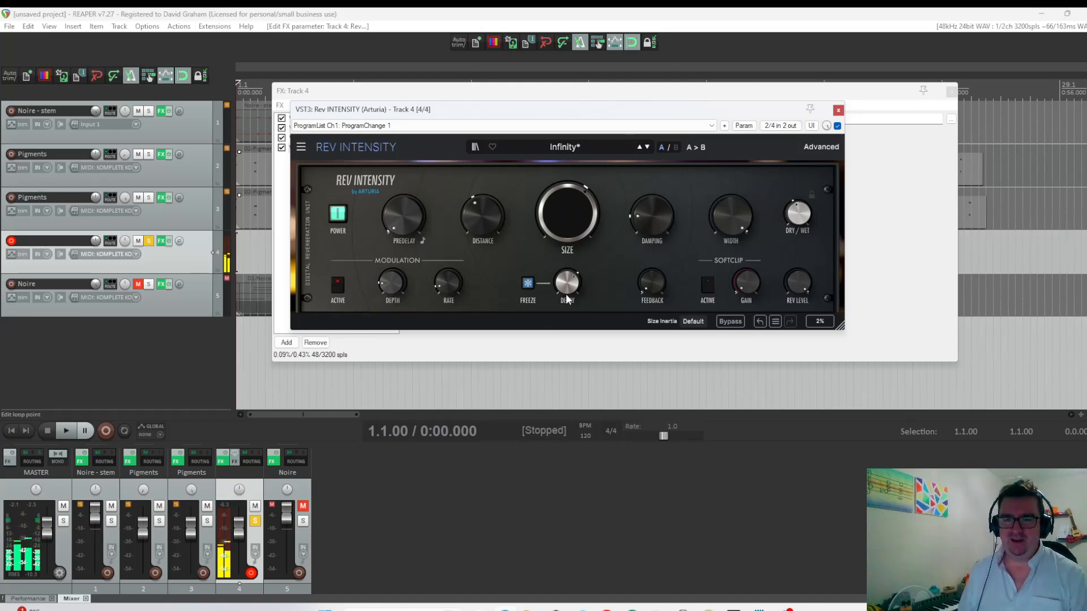
{"action": "left_click_drag", "start_coordinate": [567, 289], "coordinate": [566, 291]}
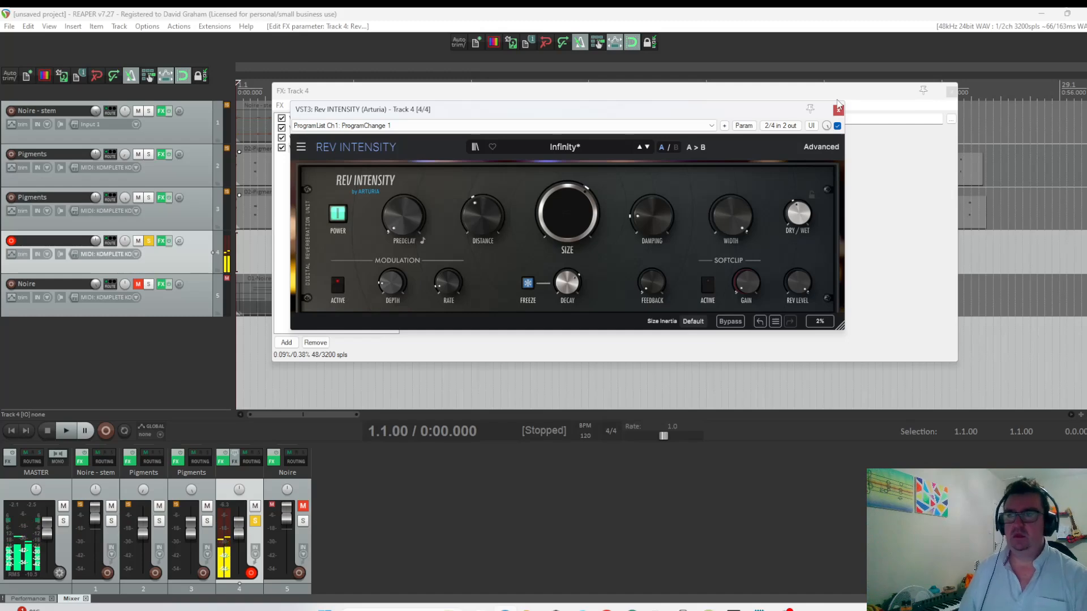
{"action": "left_click", "coordinate": [838, 109]}
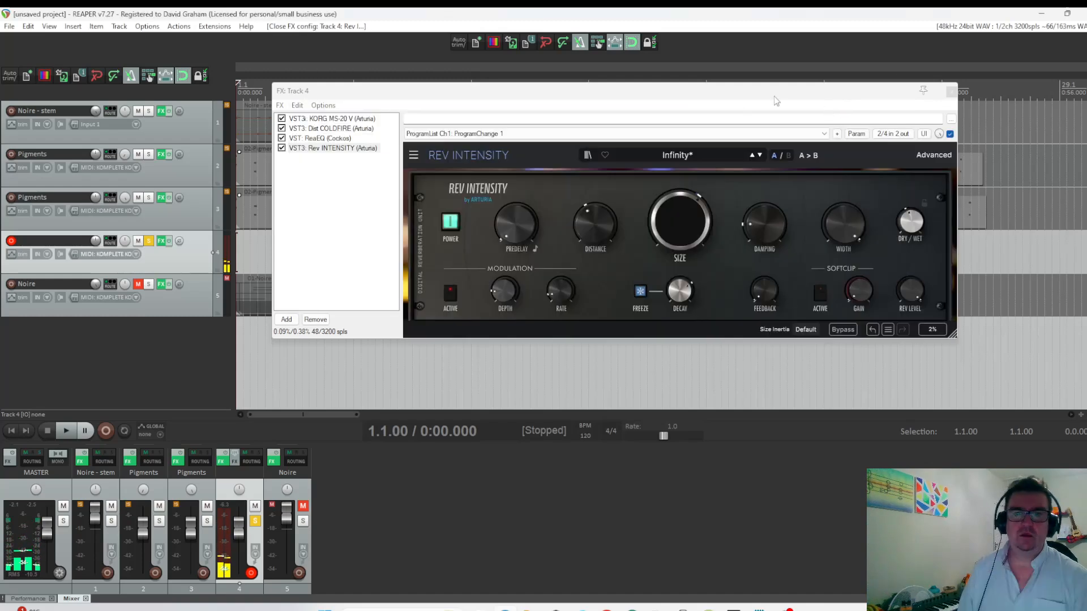
{"action": "left_click", "coordinate": [951, 92]}
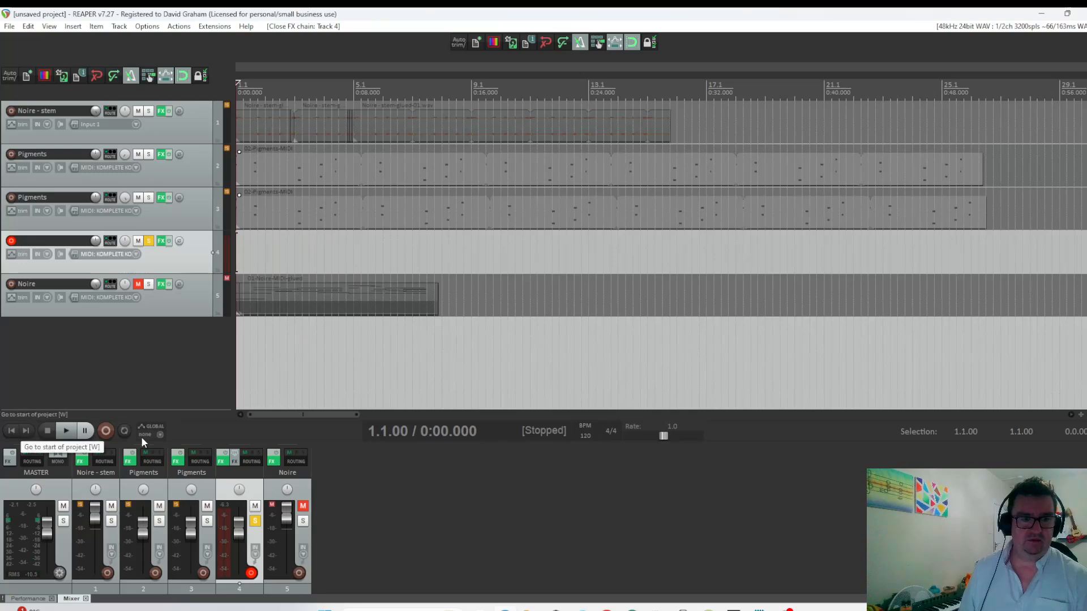
Record a MIDI bass part about 21 seconds long on the soloed track 4 from the project start.
{"action": "left_click", "coordinate": [106, 431]}
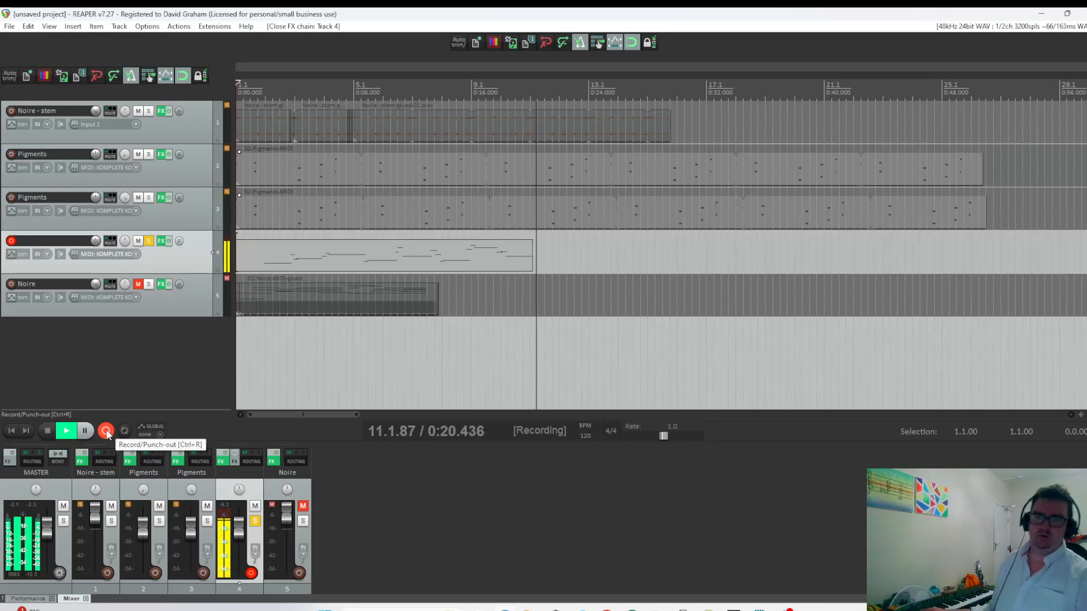
{"action": "key", "text": "space"}
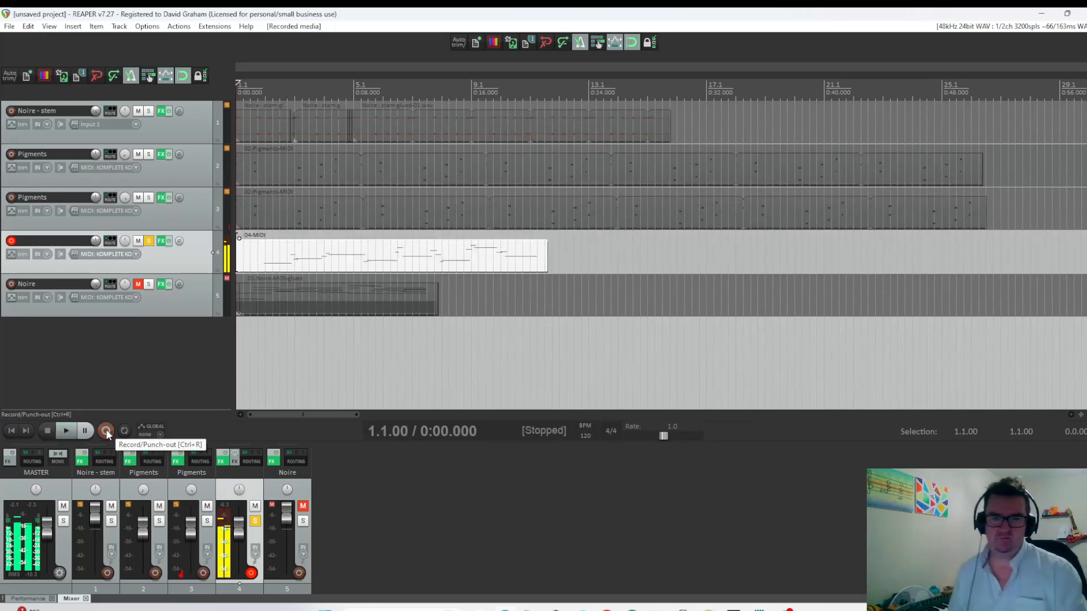
Open the recorded bass take, set its grid to 1/16 and quantize all note positions to the grid at 100% strength.
{"action": "double_click", "coordinate": [344, 255]}
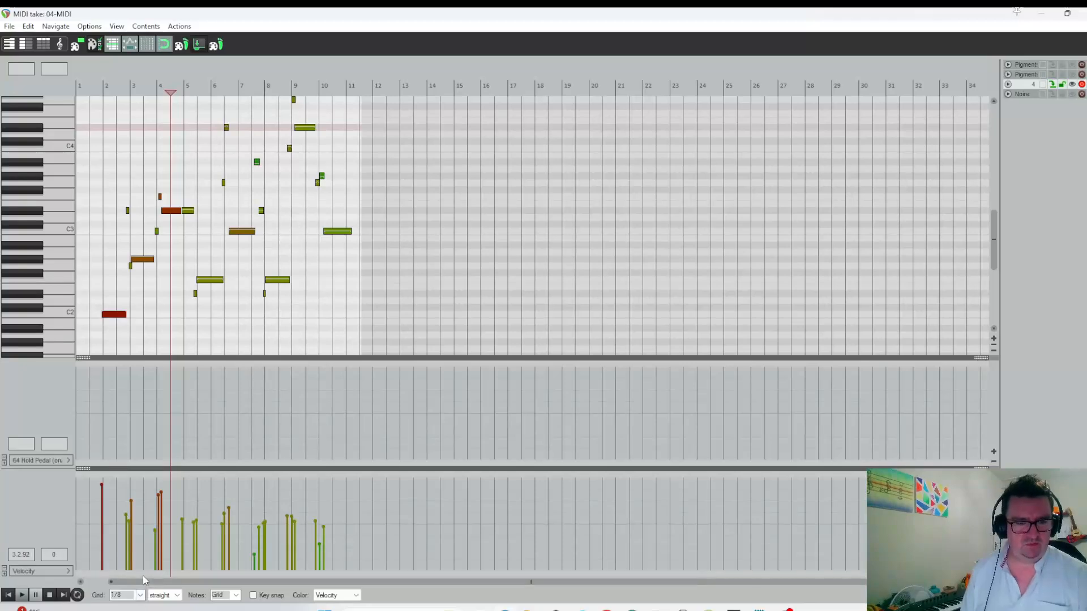
{"action": "left_click", "coordinate": [141, 594]}
{"action": "left_click", "coordinate": [119, 540]}
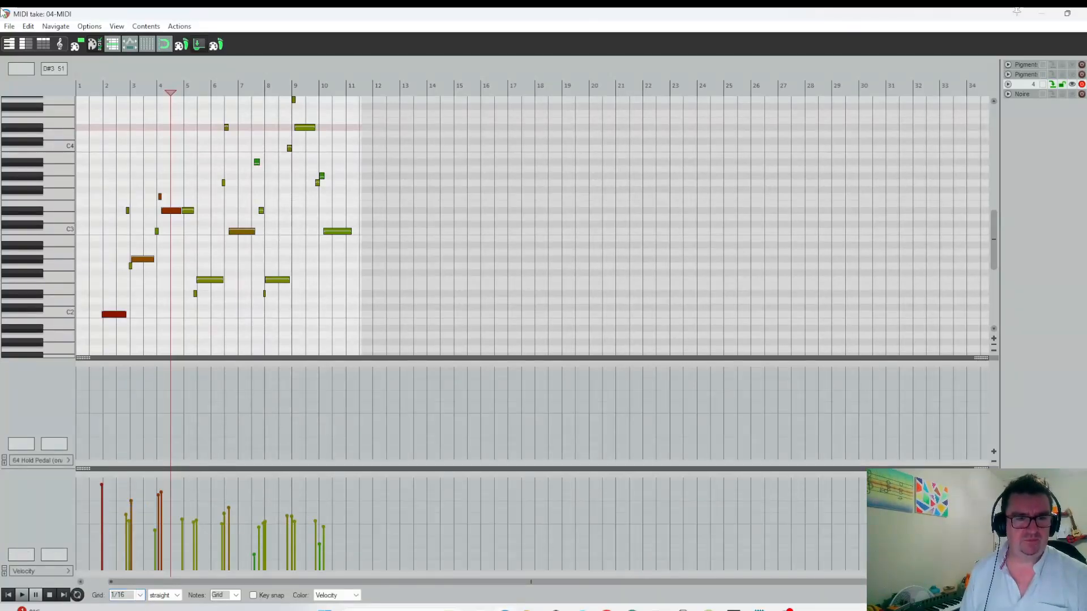
{"action": "left_click", "coordinate": [27, 26]}
{"action": "left_click", "coordinate": [53, 222]}
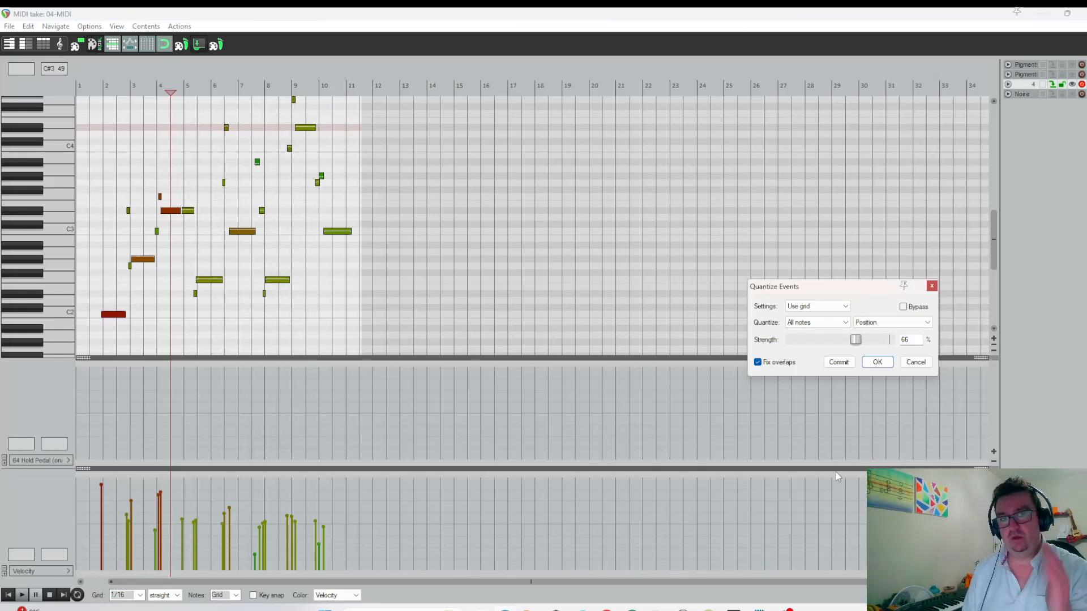
{"action": "left_click_drag", "start_coordinate": [855, 339], "coordinate": [1025, 335]}
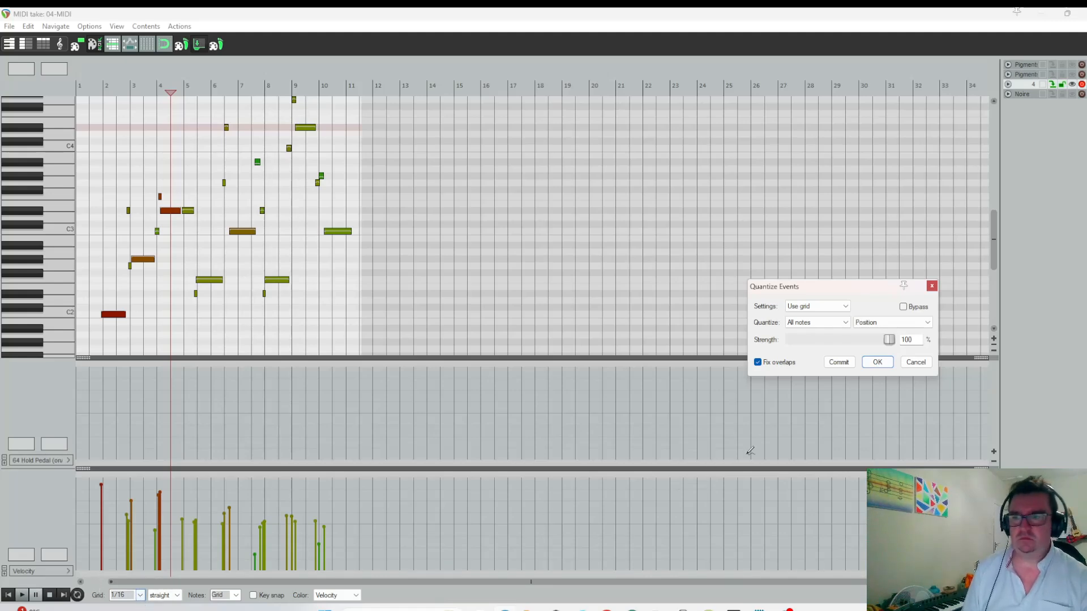
Try the quantize with a 1/8 grid, return the grid to 1/16 and apply the quantize.
{"action": "left_click", "coordinate": [139, 596]}
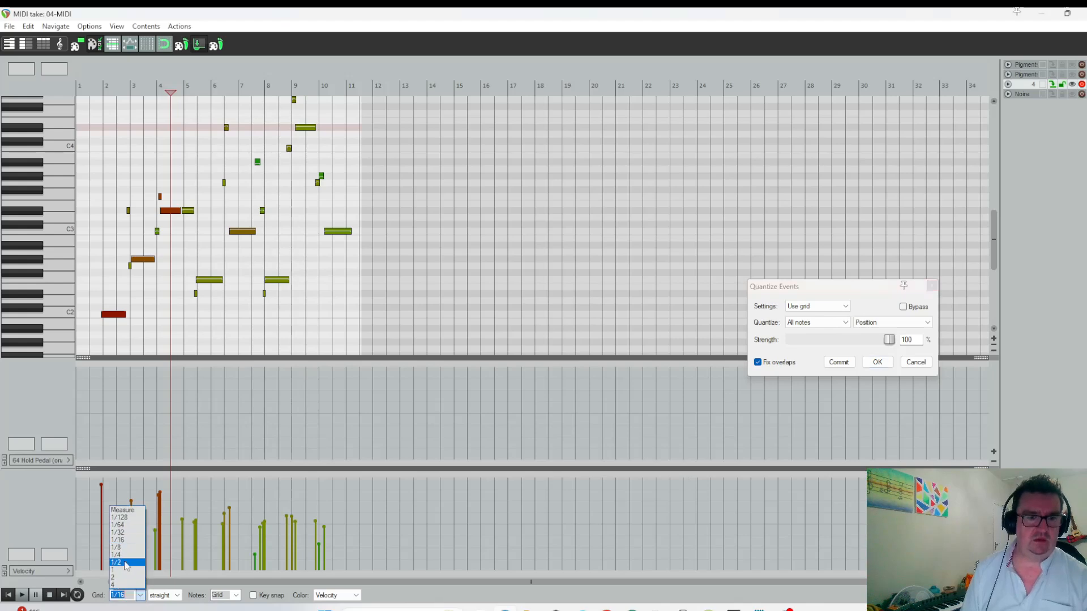
{"action": "left_click", "coordinate": [127, 550]}
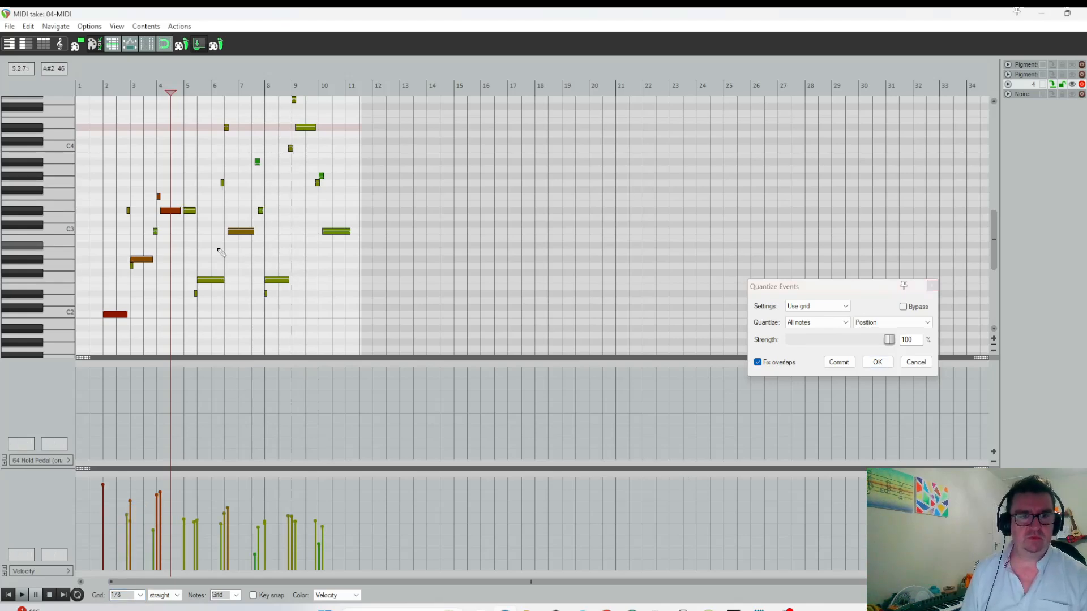
{"action": "left_click", "coordinate": [141, 595]}
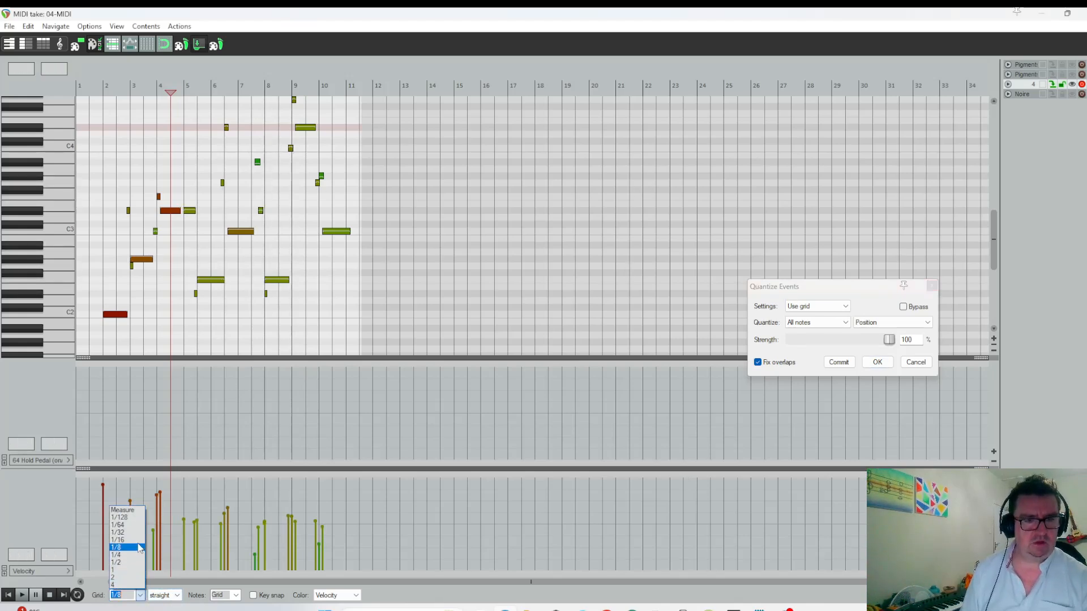
{"action": "left_click", "coordinate": [137, 542]}
{"action": "left_click", "coordinate": [875, 361]}
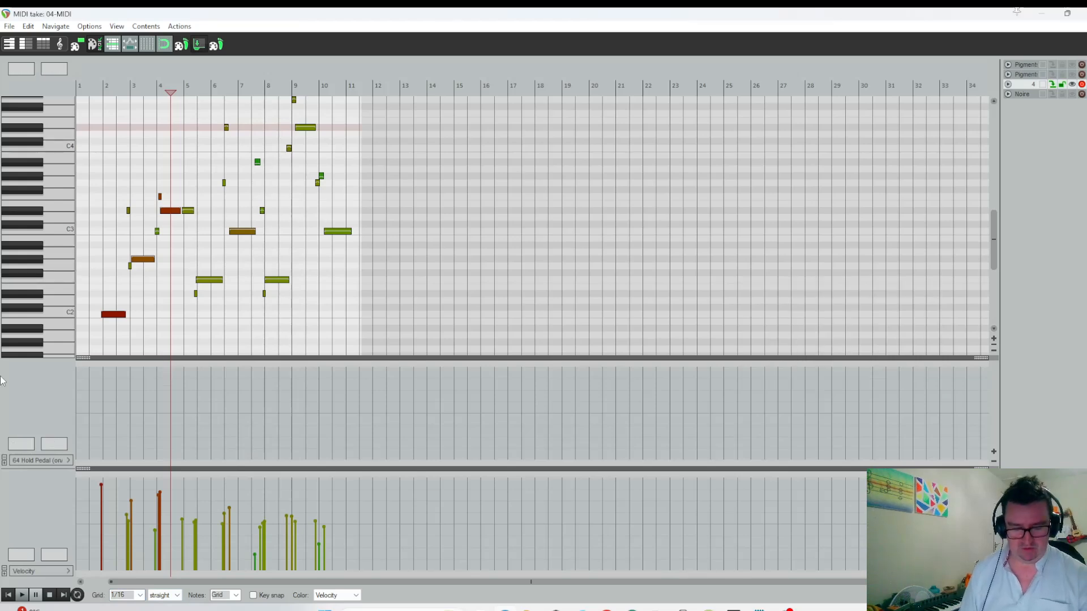
Shift all the bass notes earlier so the first one starts at bar 1, and close the MIDI editor.
{"action": "key", "text": "ctrl+a"}
{"action": "left_click_drag", "start_coordinate": [114, 315], "coordinate": [24, 318]}
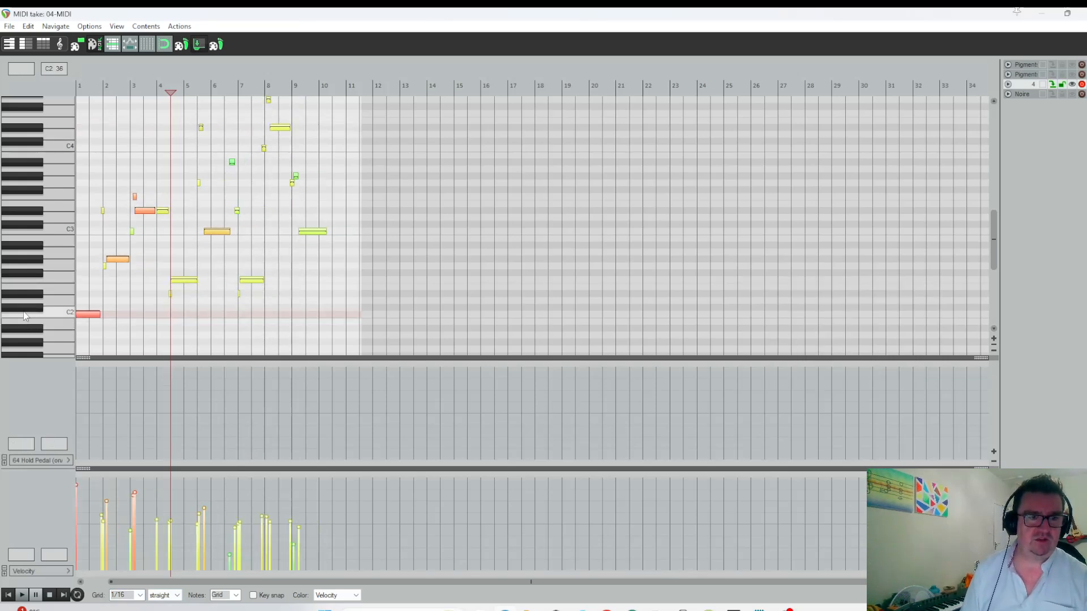
{"action": "left_click", "coordinate": [1081, 12]}
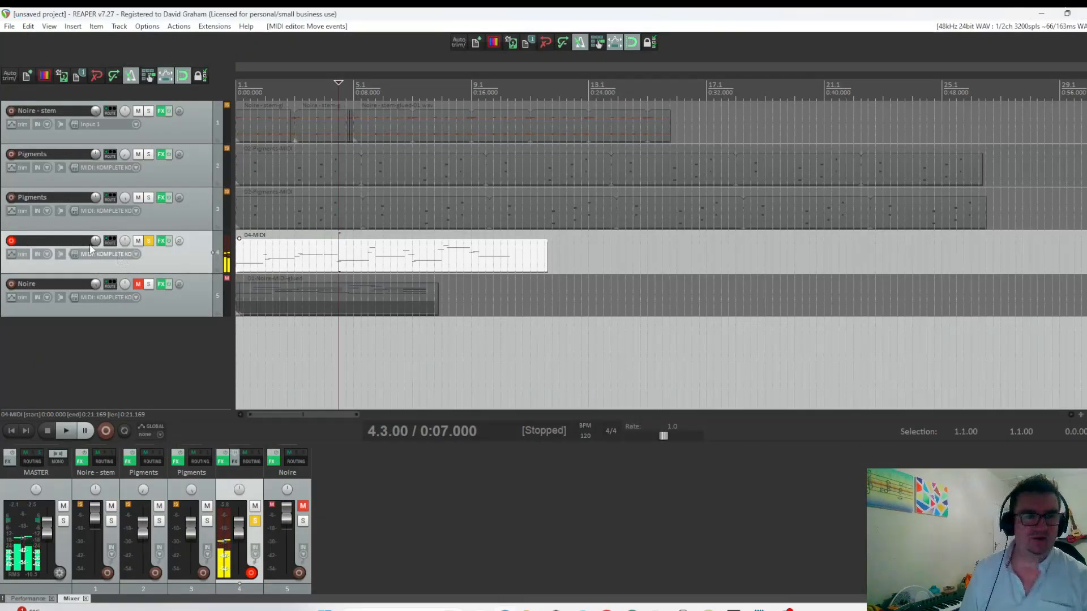
Unsolo track 4, play the full arrangement from the start and lower the bass track's volume to -7.72 dB.
{"action": "left_click", "coordinate": [148, 241]}
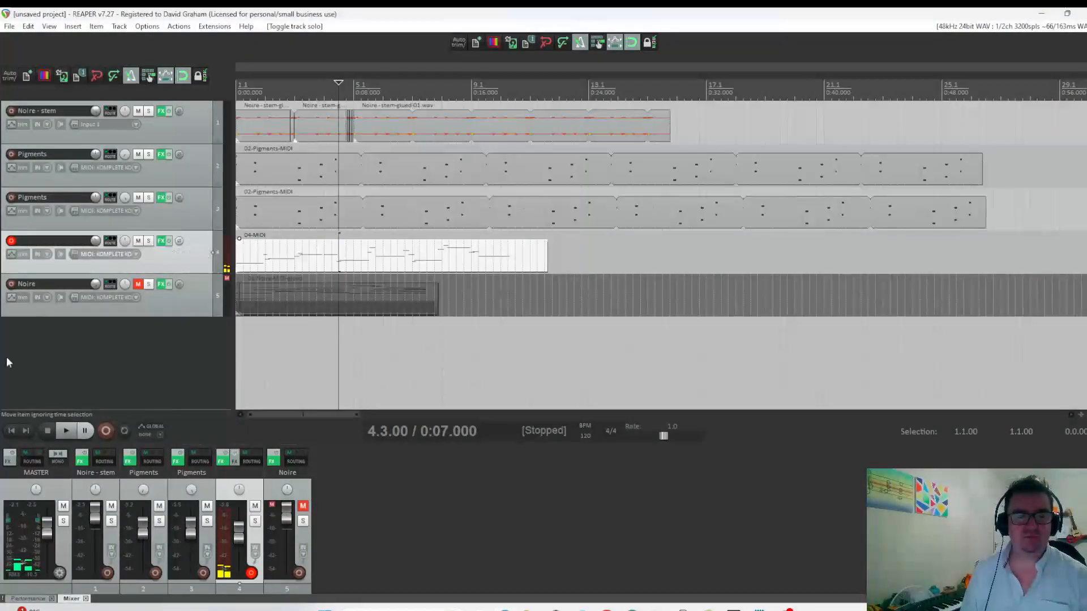
{"action": "left_click", "coordinate": [10, 433]}
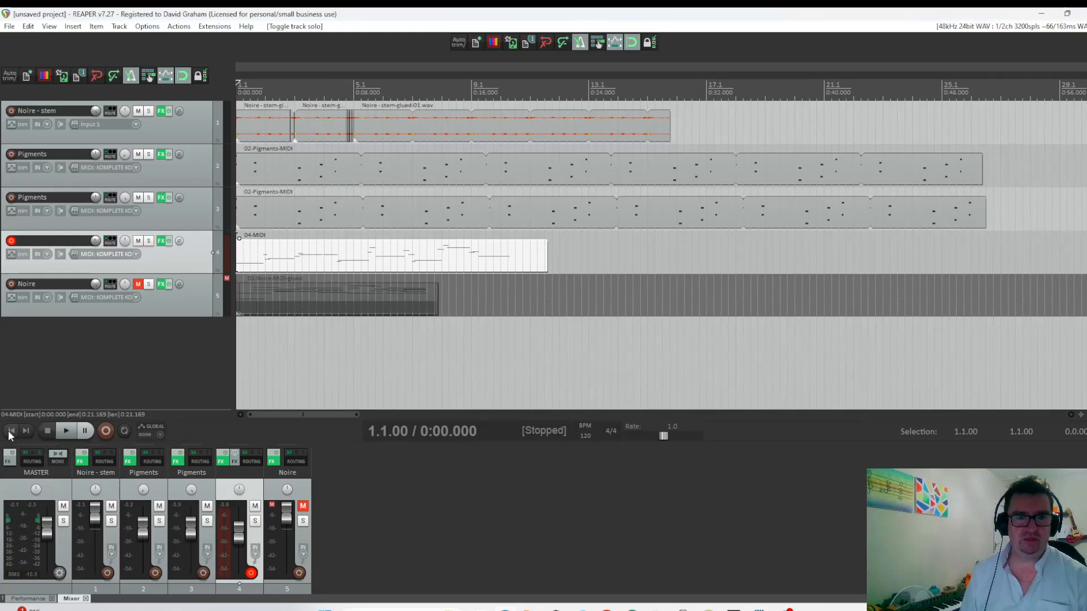
{"action": "key", "text": "space"}
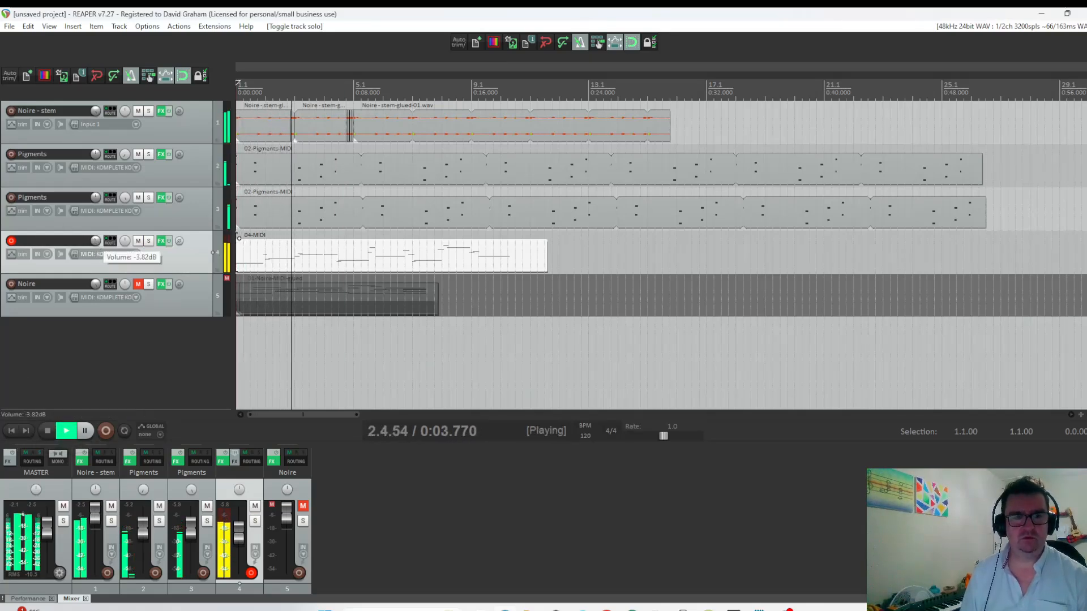
{"action": "scroll", "coordinate": [95, 241], "scroll_direction": "down", "scroll_amount": 4}
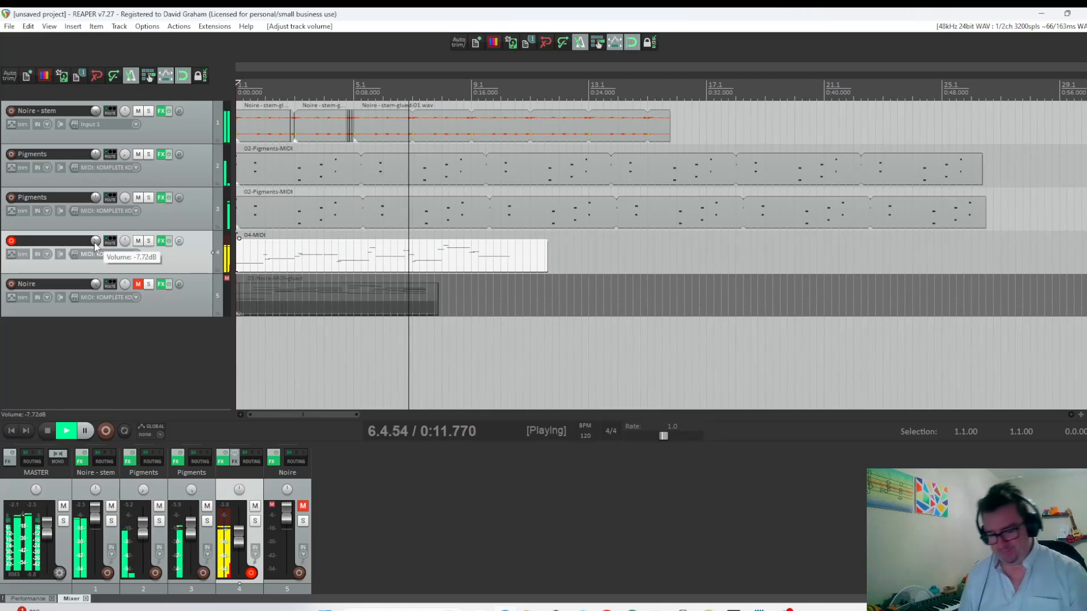
Stop playback and extend the looped Noire stem to about bar 111, the first Pigments part to bar 62 and the second to bar 68.
{"action": "key", "text": "space"}
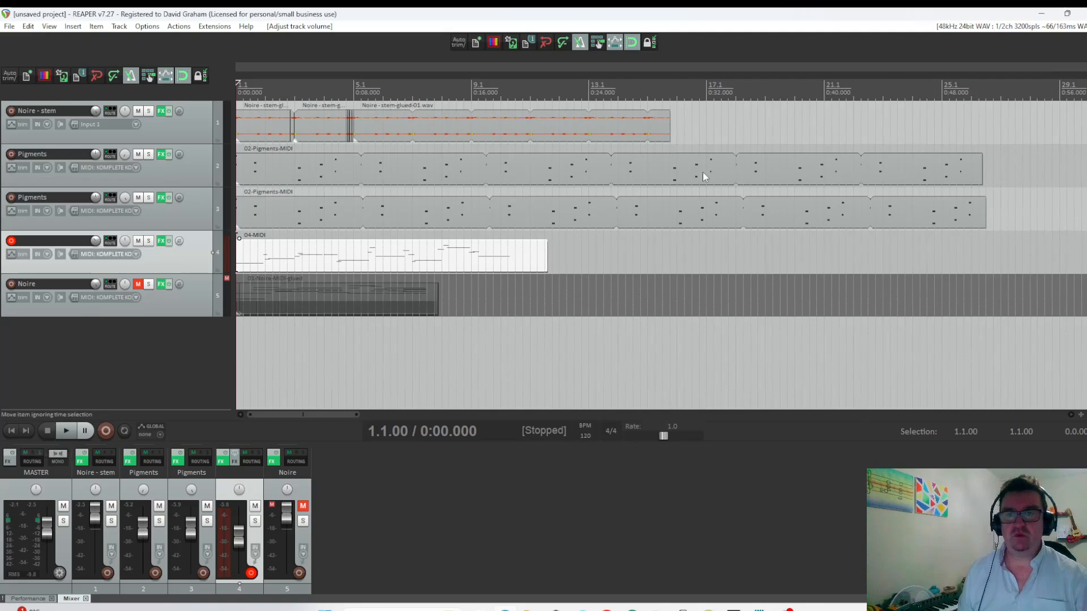
{"action": "left_click_drag", "start_coordinate": [669, 124], "coordinate": [955, 123]}
{"action": "scroll", "coordinate": [637, 183], "scroll_direction": "down", "scroll_amount": 5}
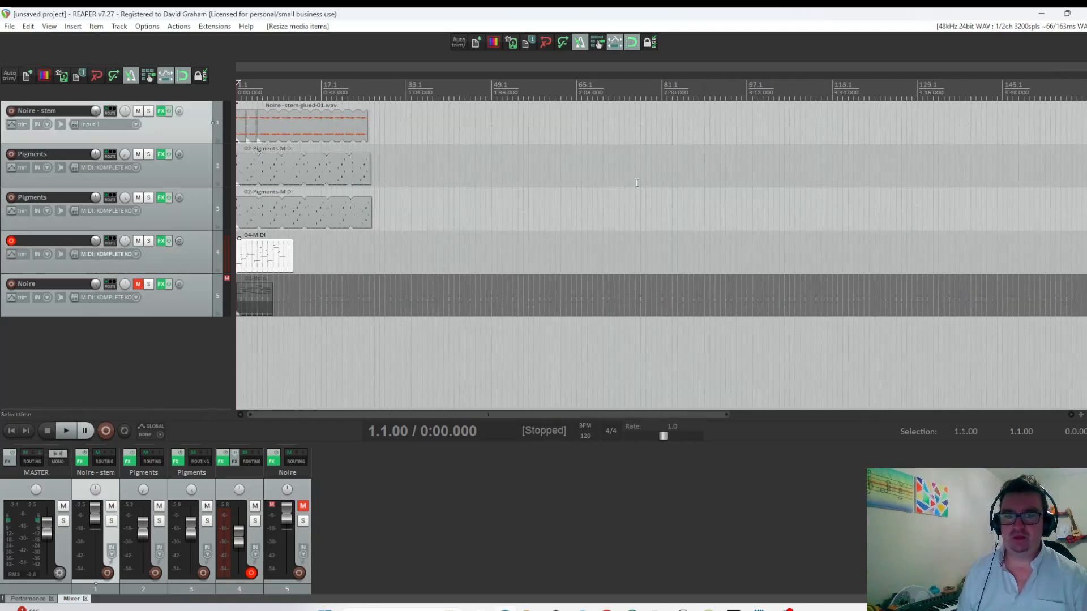
{"action": "left_click_drag", "start_coordinate": [367, 134], "coordinate": [821, 134]}
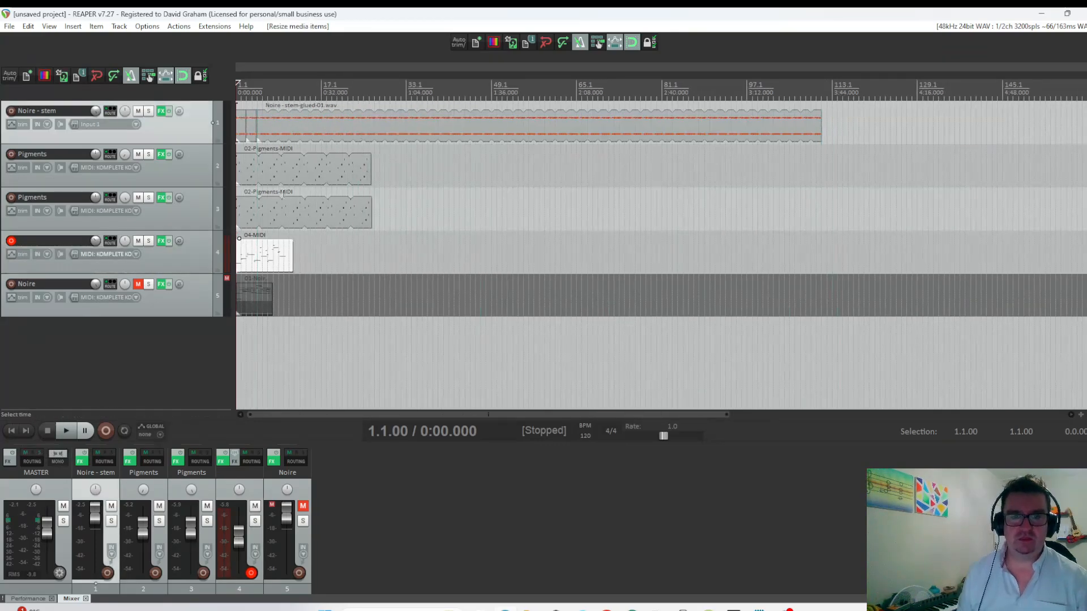
{"action": "left_click_drag", "start_coordinate": [377, 171], "coordinate": [561, 170]}
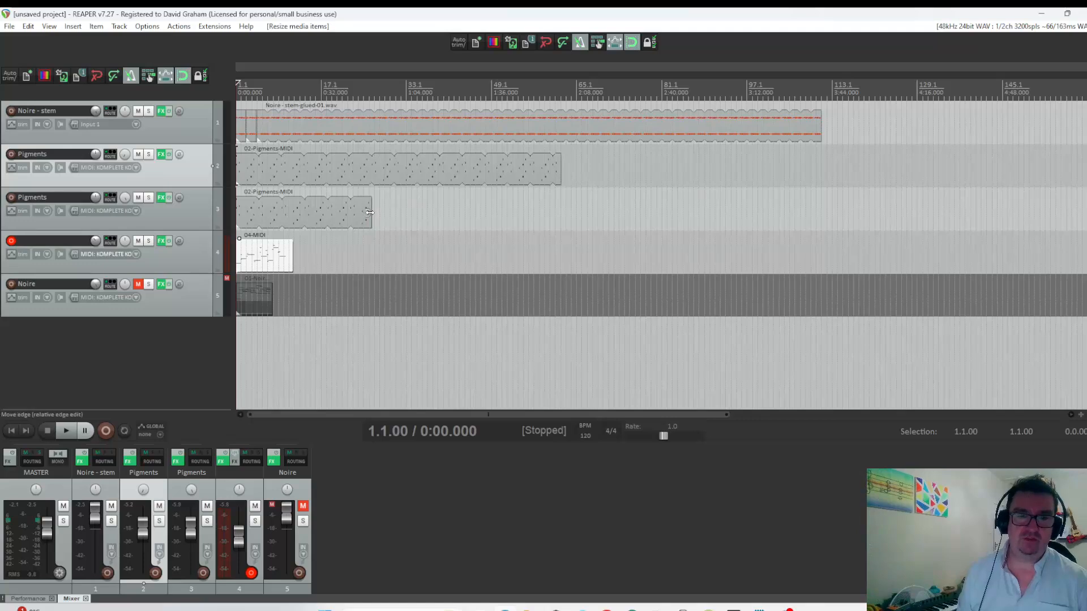
{"action": "left_click_drag", "start_coordinate": [372, 214], "coordinate": [592, 209]}
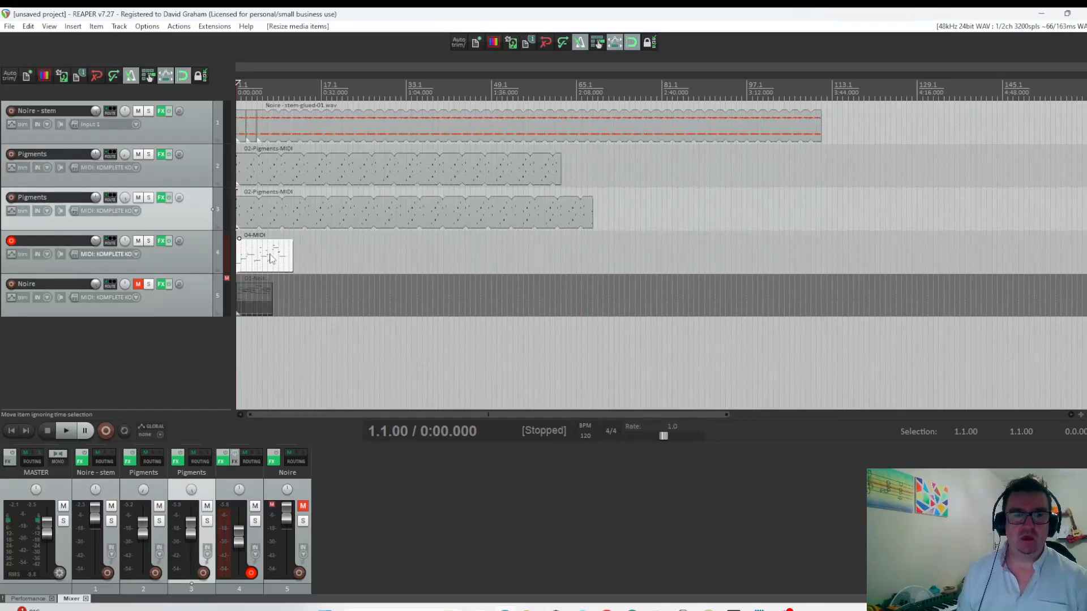
Move the bass MIDI item on track 4 so it starts at bar 23 and play the arrangement from there.
{"action": "left_click_drag", "start_coordinate": [270, 258], "coordinate": [387, 258]}
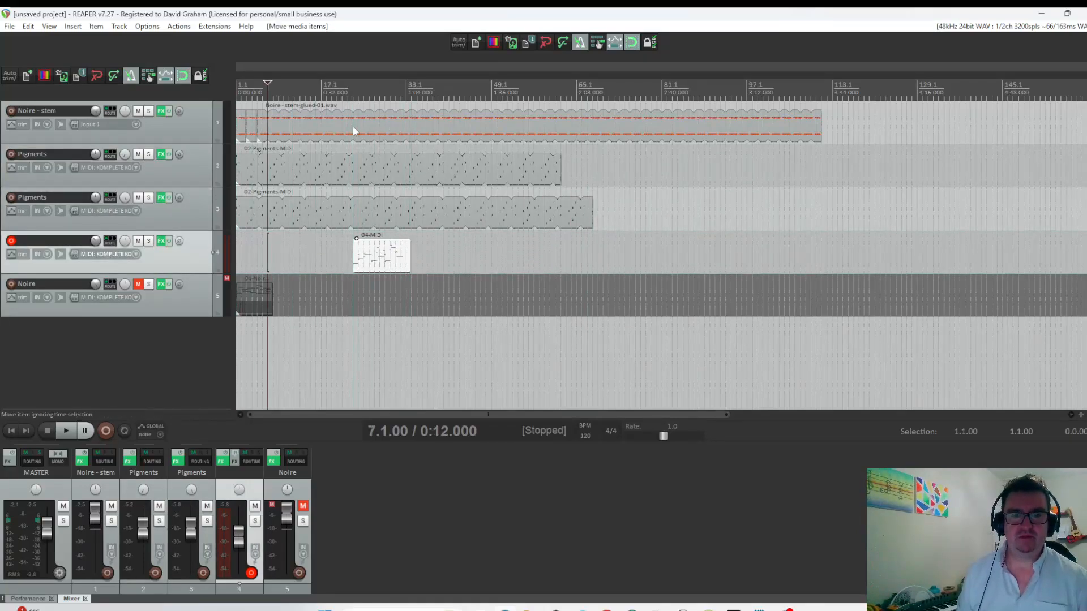
{"action": "left_click", "coordinate": [353, 92]}
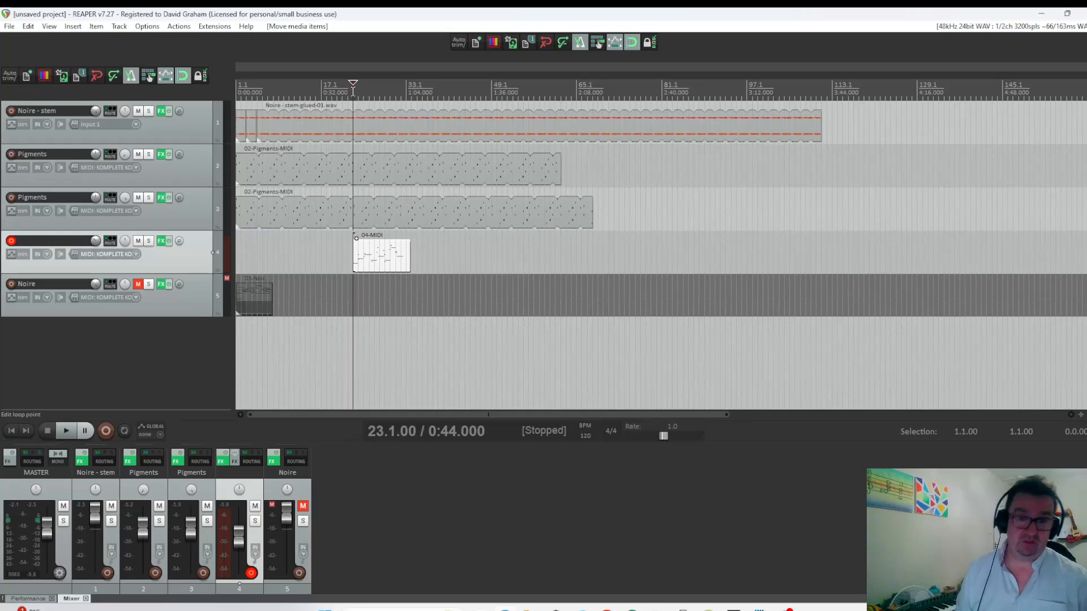
{"action": "key", "text": "space"}
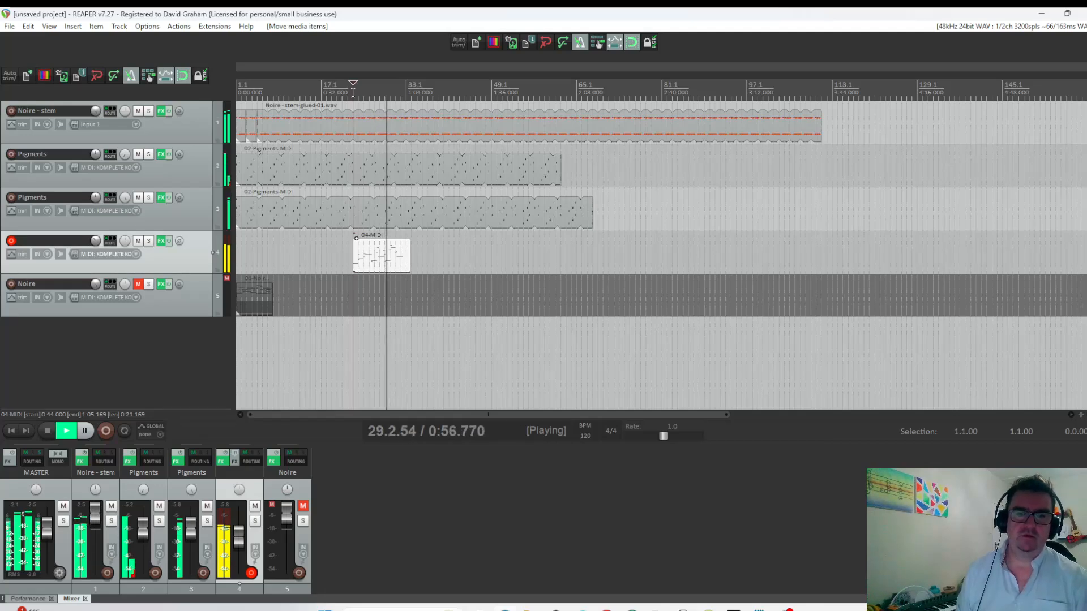
{"action": "key", "text": "space"}
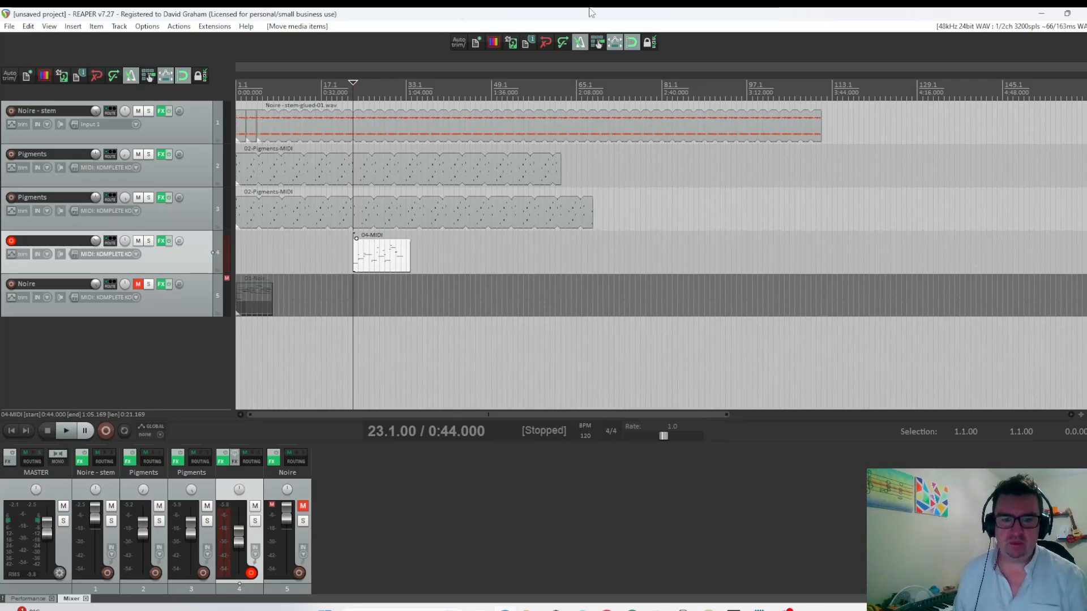
{"action": "key", "text": "space"}
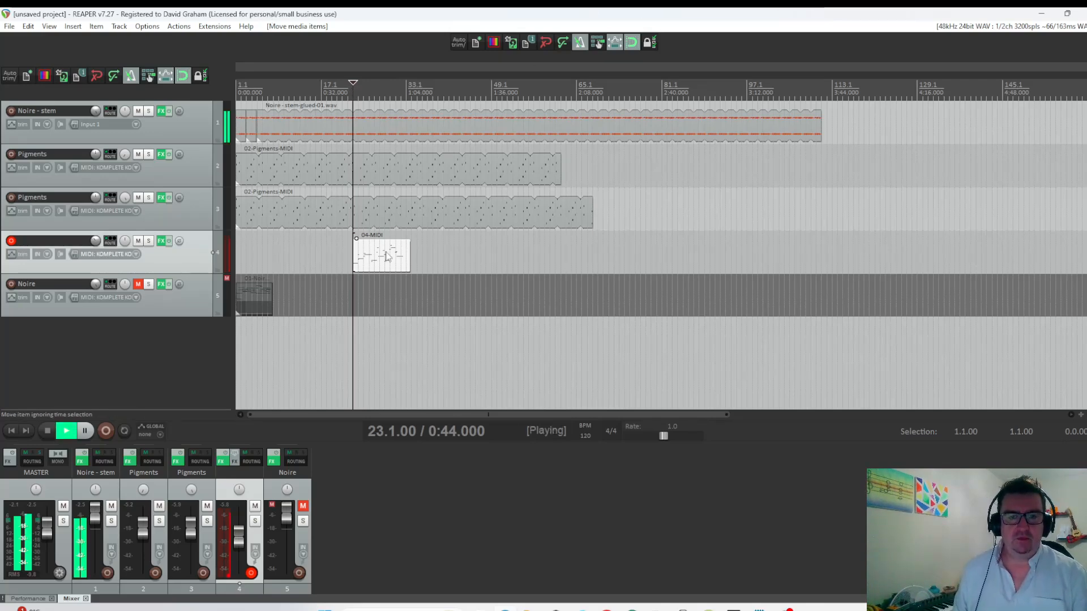
{"action": "key", "text": "space"}
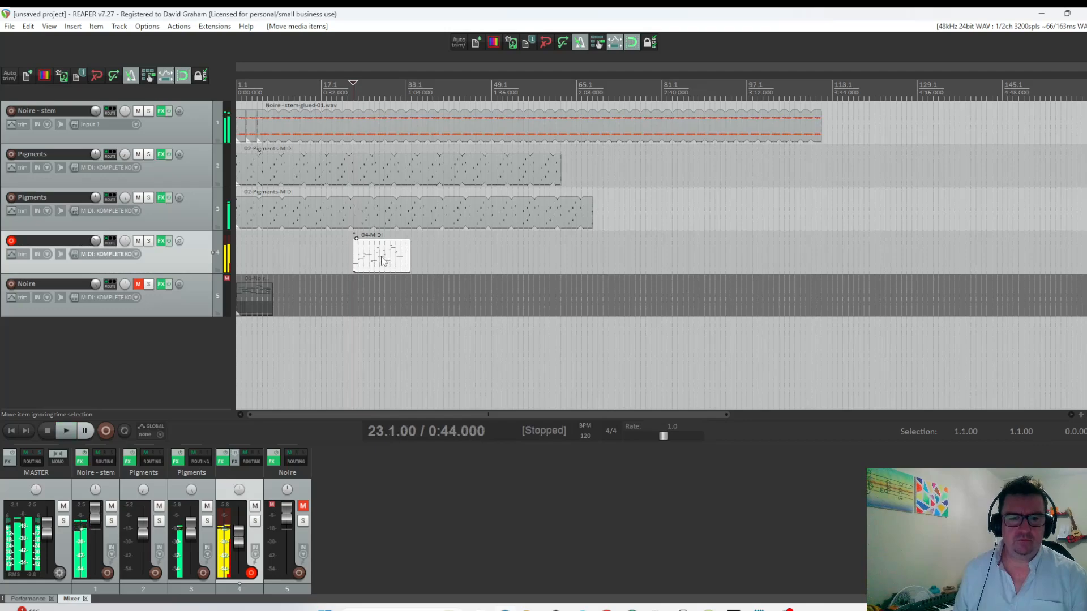
Open the bass take, add two rising high 1/16 notes in the second half of beat 2 of bar 23, and audition them.
{"action": "double_click", "coordinate": [388, 256]}
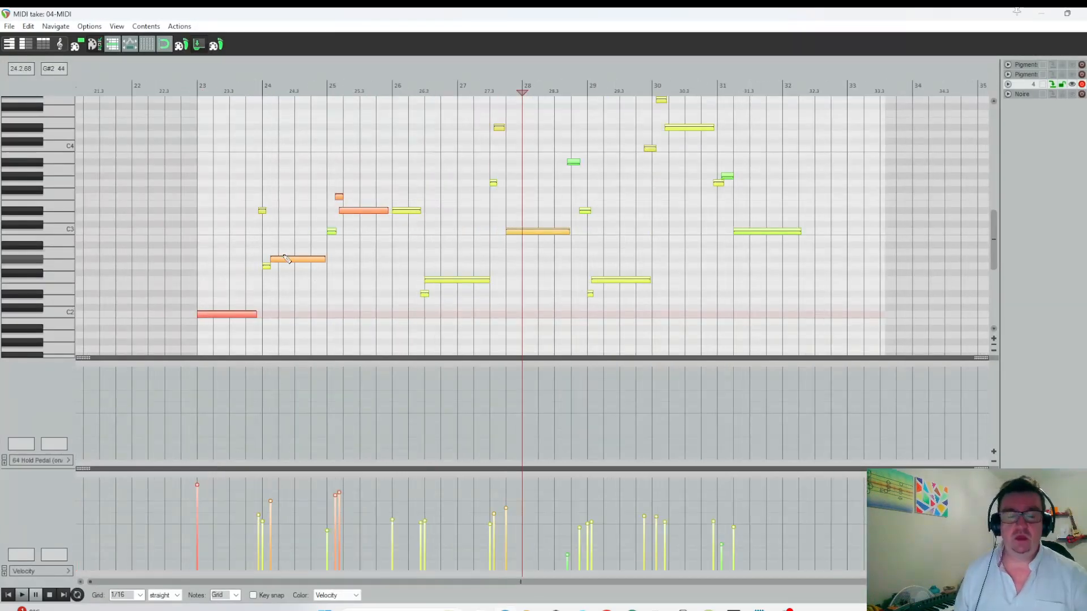
{"action": "scroll", "coordinate": [281, 335], "scroll_direction": "up", "scroll_amount": 1}
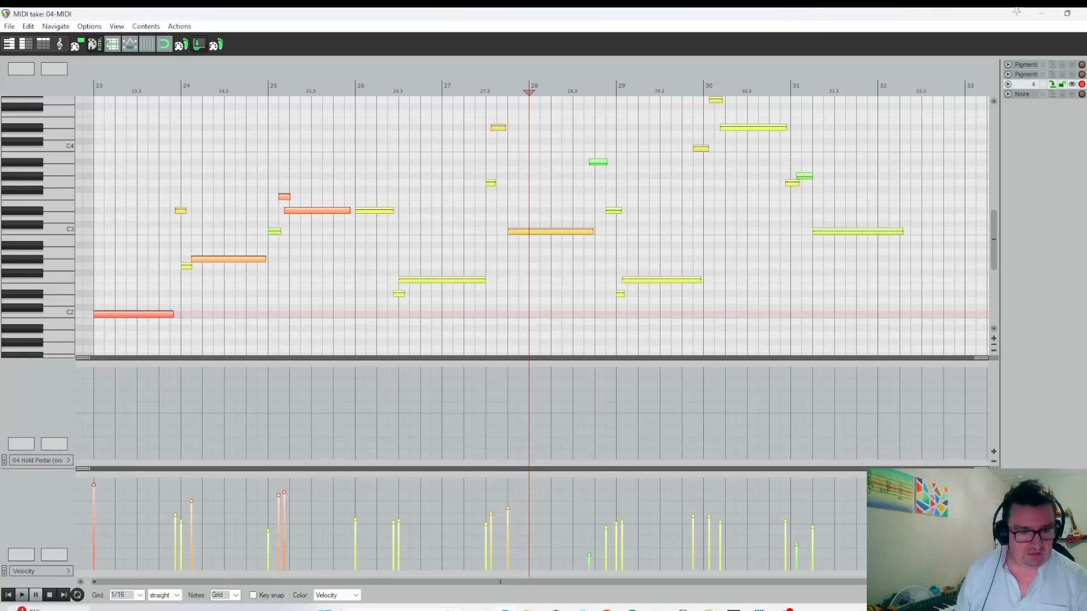
{"action": "scroll", "coordinate": [357, 337], "scroll_direction": "up", "scroll_amount": 1}
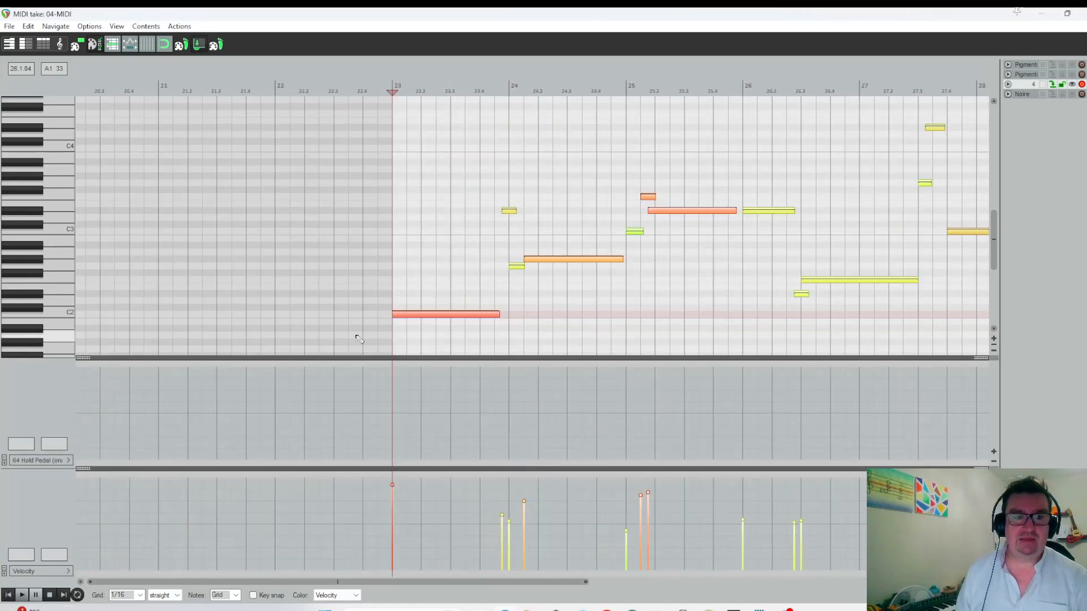
{"action": "scroll", "coordinate": [1, 194], "scroll_direction": "up", "scroll_amount": 1}
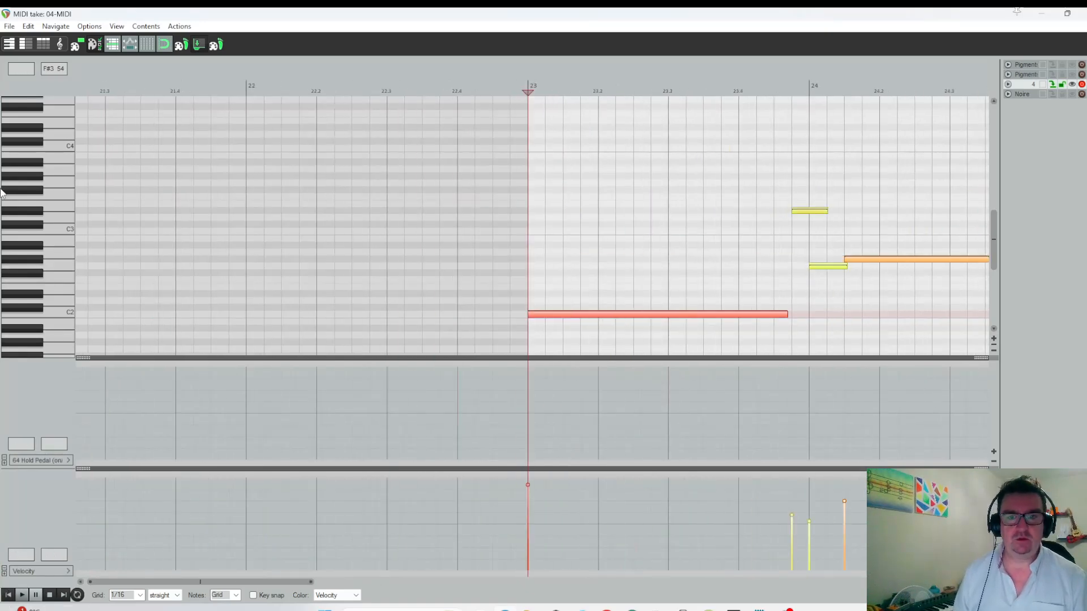
{"action": "scroll", "coordinate": [34, 204], "scroll_direction": "up", "scroll_amount": 1}
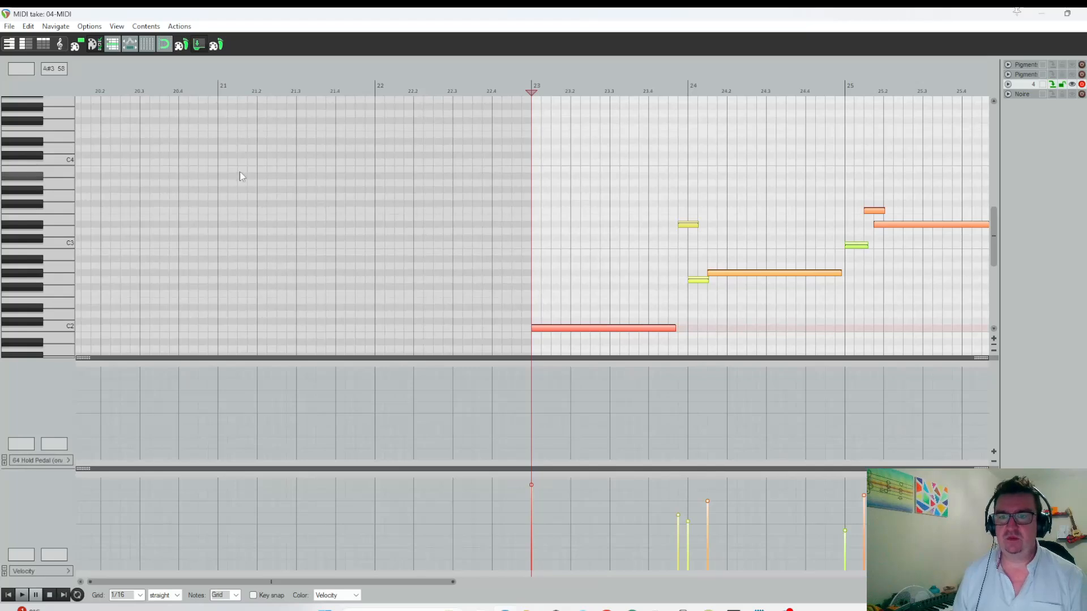
{"action": "left_click", "coordinate": [595, 113]}
{"action": "left_click", "coordinate": [604, 107]}
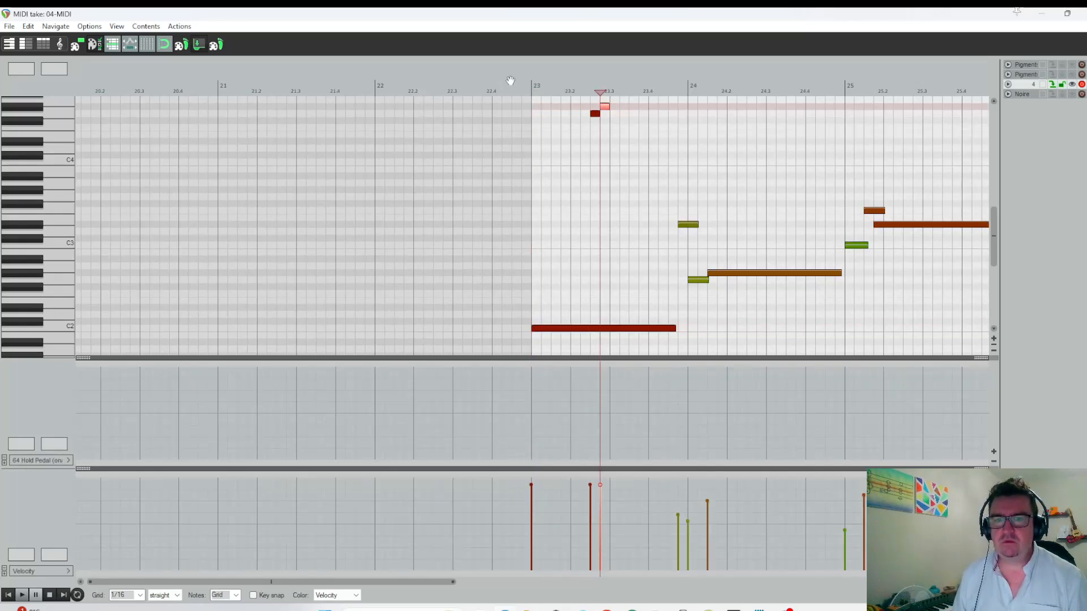
{"action": "left_click", "coordinate": [511, 82]}
{"action": "key", "text": "space"}
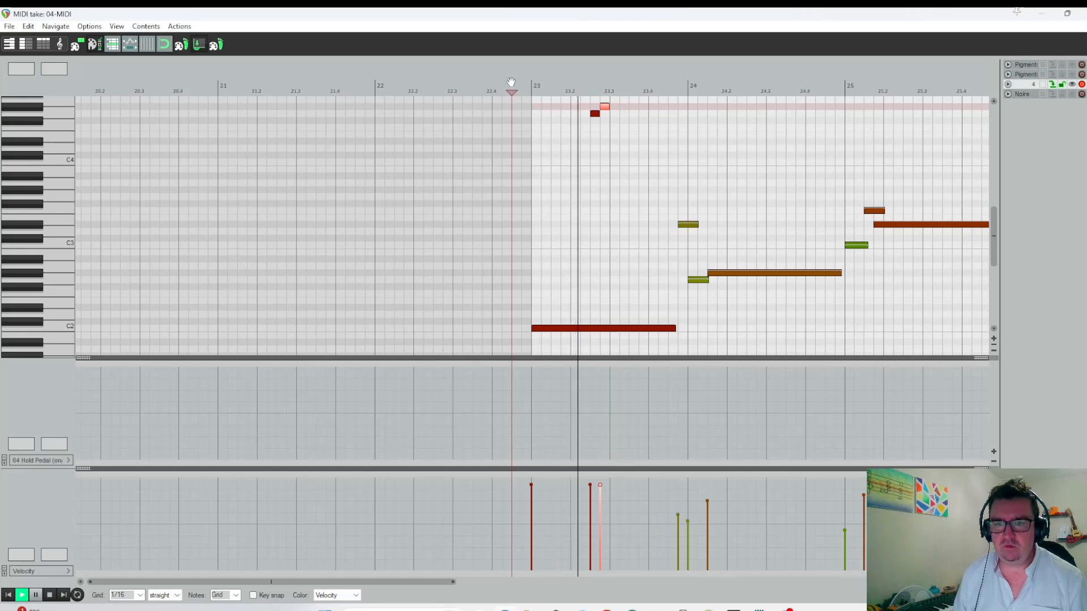
{"action": "key", "text": "space"}
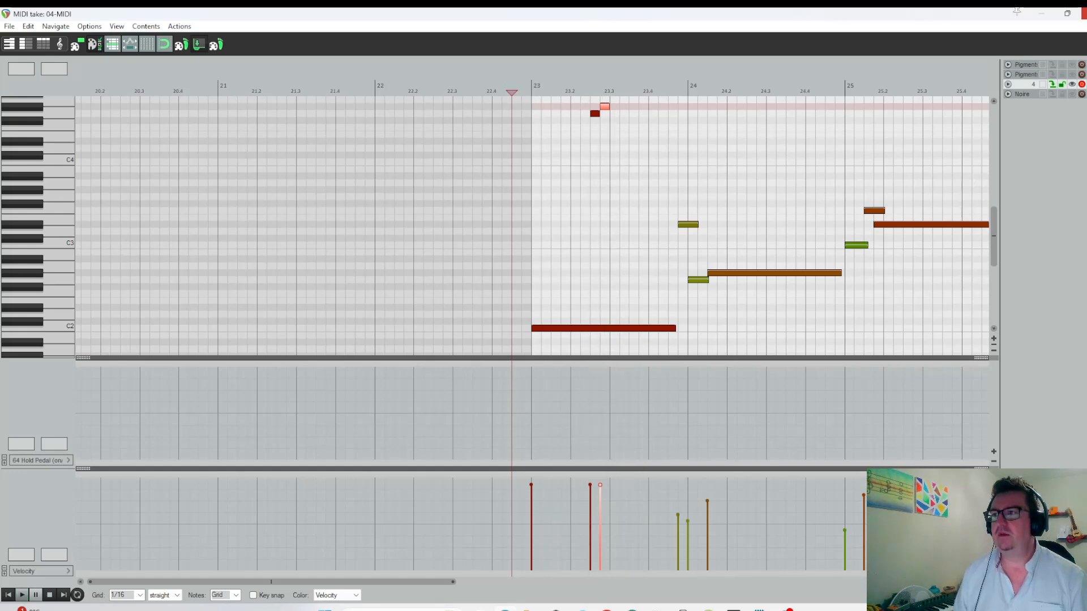
Solo the bass track, reopen its take and play it from bar 23.
{"action": "left_click", "coordinate": [1084, 13]}
{"action": "left_click", "coordinate": [148, 240]}
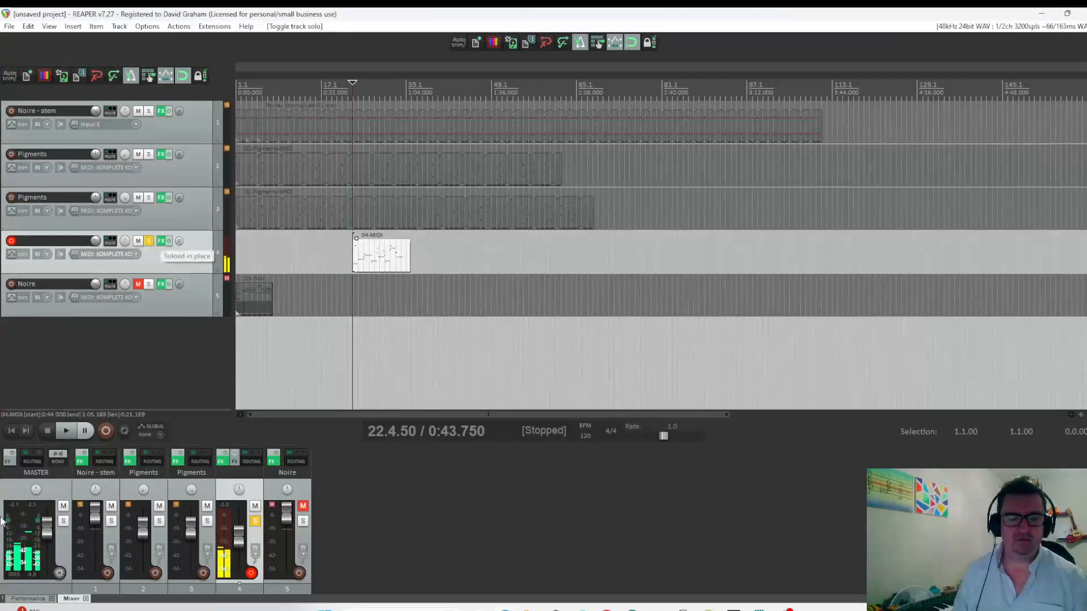
{"action": "double_click", "coordinate": [387, 262]}
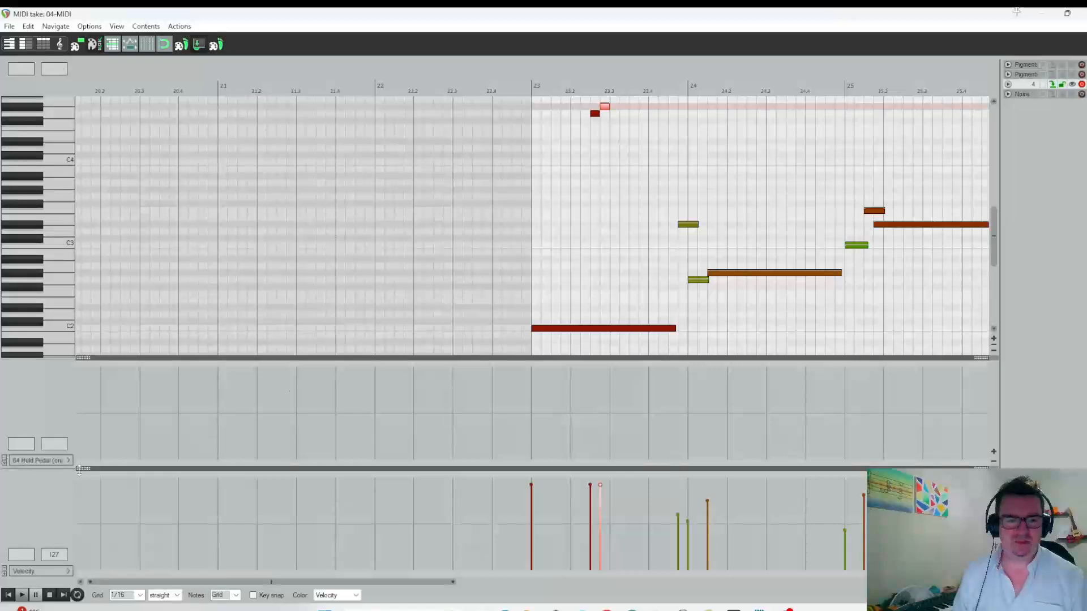
{"action": "key", "text": "space"}
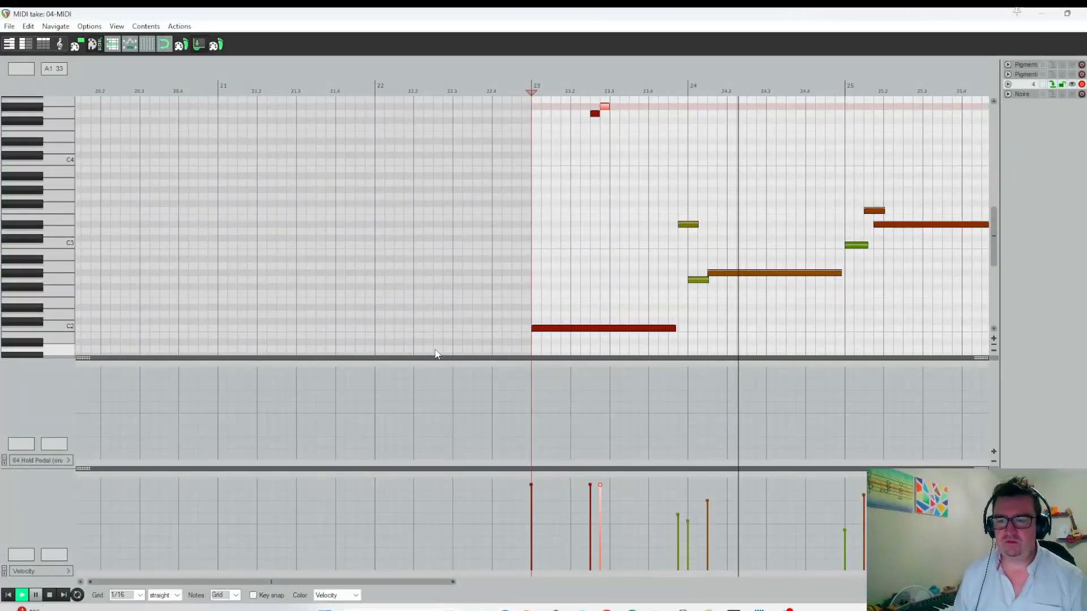
{"action": "key", "text": "space"}
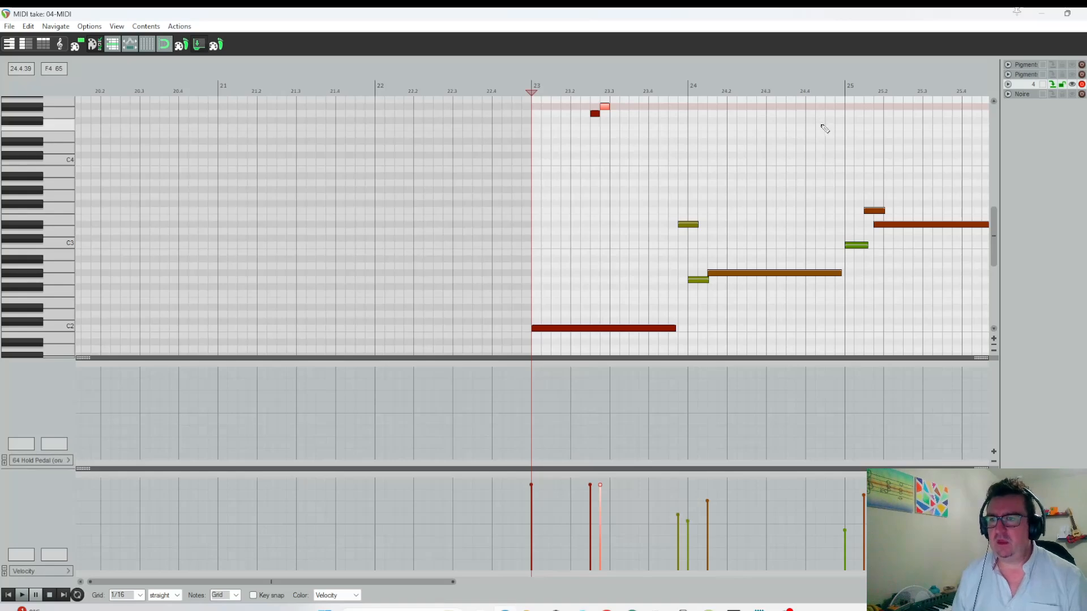
Add two rising high notes on the last two sixteenths of bar 24 and play the take from bar 24.
{"action": "scroll", "coordinate": [991, 221], "scroll_direction": "up", "scroll_amount": 5}
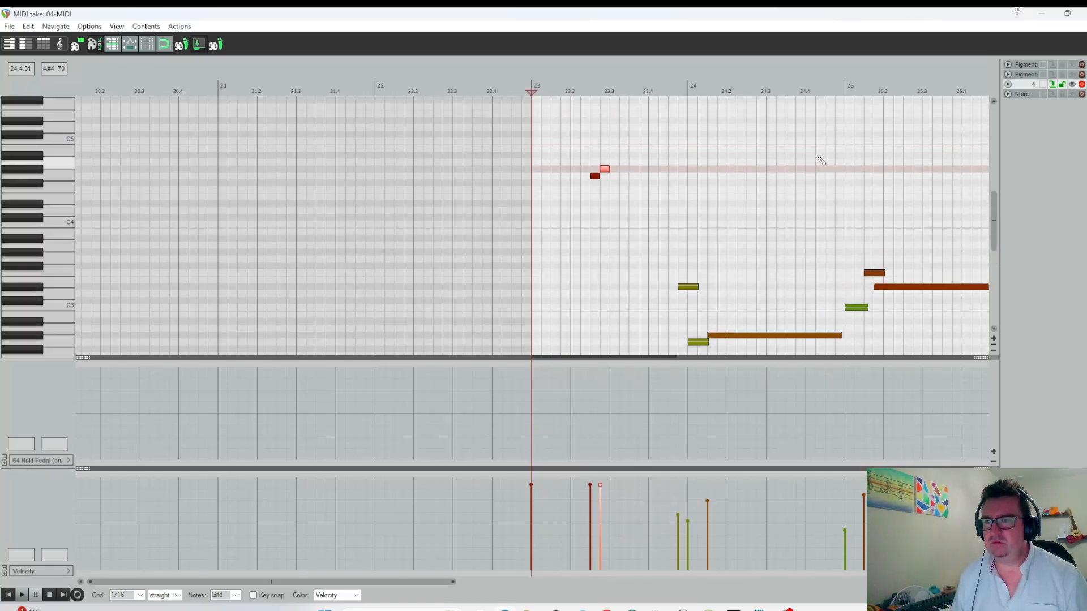
{"action": "left_click", "coordinate": [827, 156]}
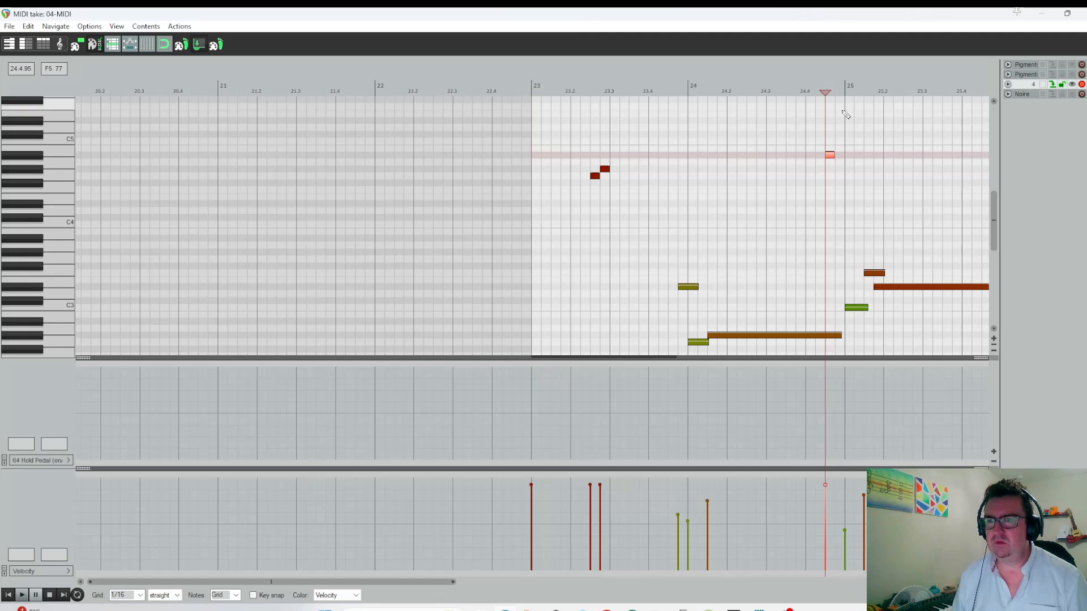
{"action": "left_click", "coordinate": [840, 106]}
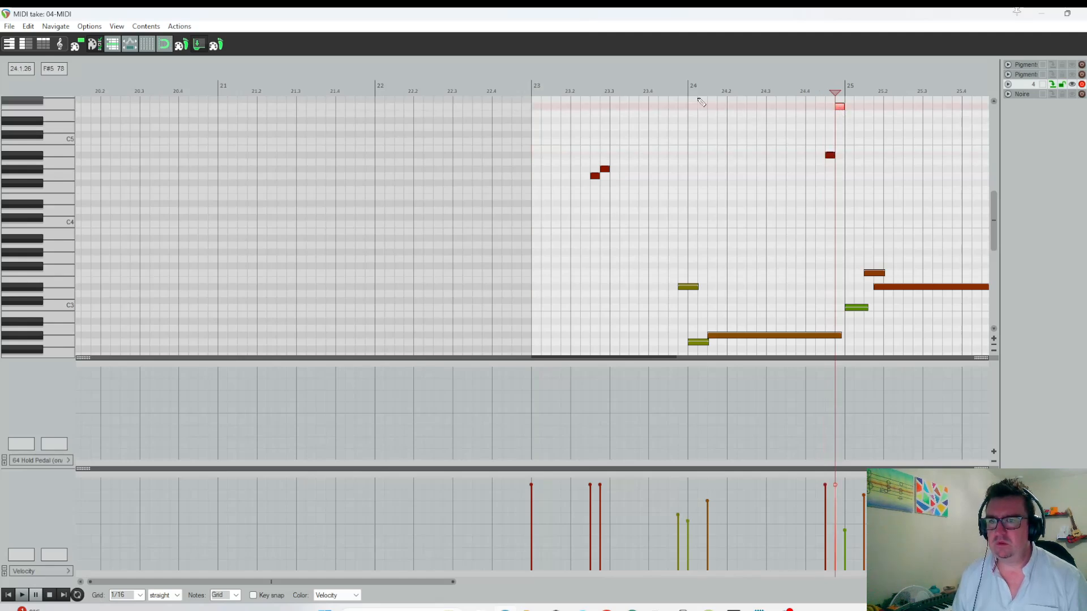
{"action": "left_click", "coordinate": [688, 88]}
{"action": "key", "text": "space"}
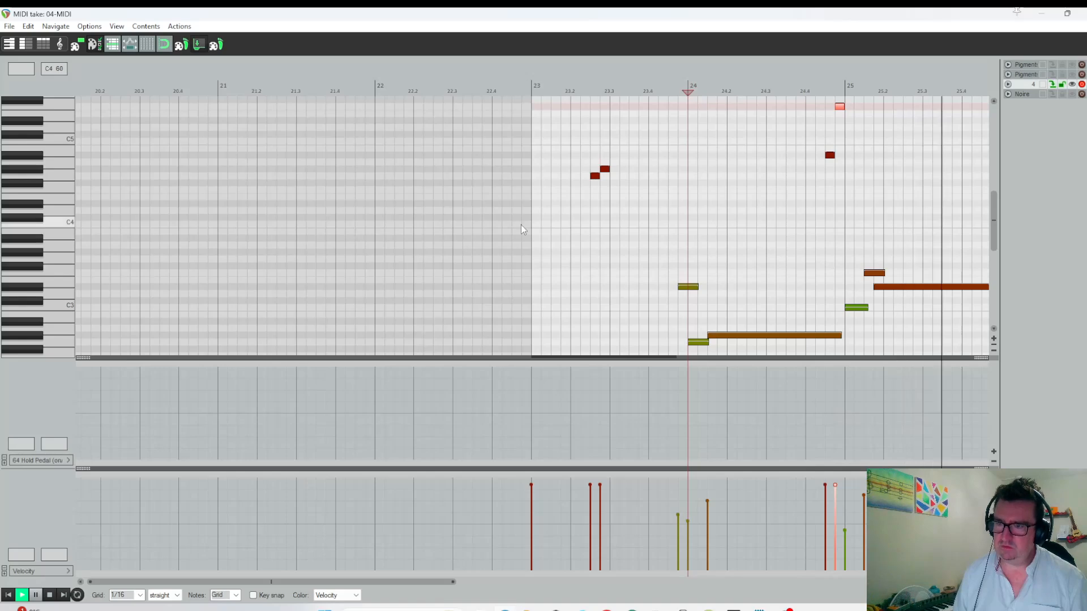
{"action": "key", "text": "space"}
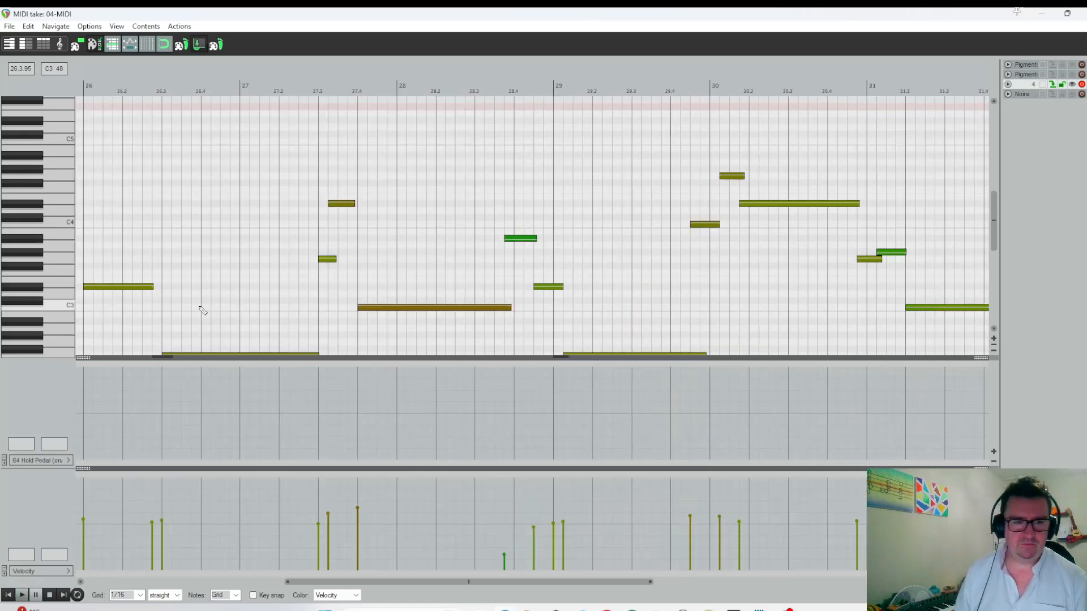
Add three descending 1/16 notes within beat 2 of bar 26 and play the take from bar 26.
{"action": "left_click", "coordinate": [127, 224]}
{"action": "left_click", "coordinate": [137, 238]}
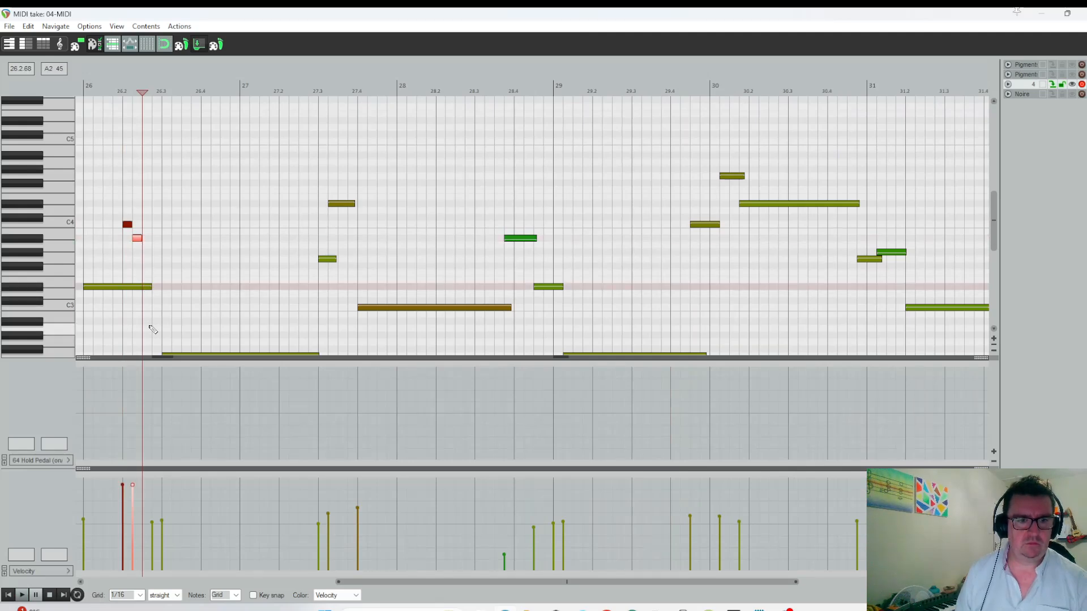
{"action": "left_click", "coordinate": [154, 335]}
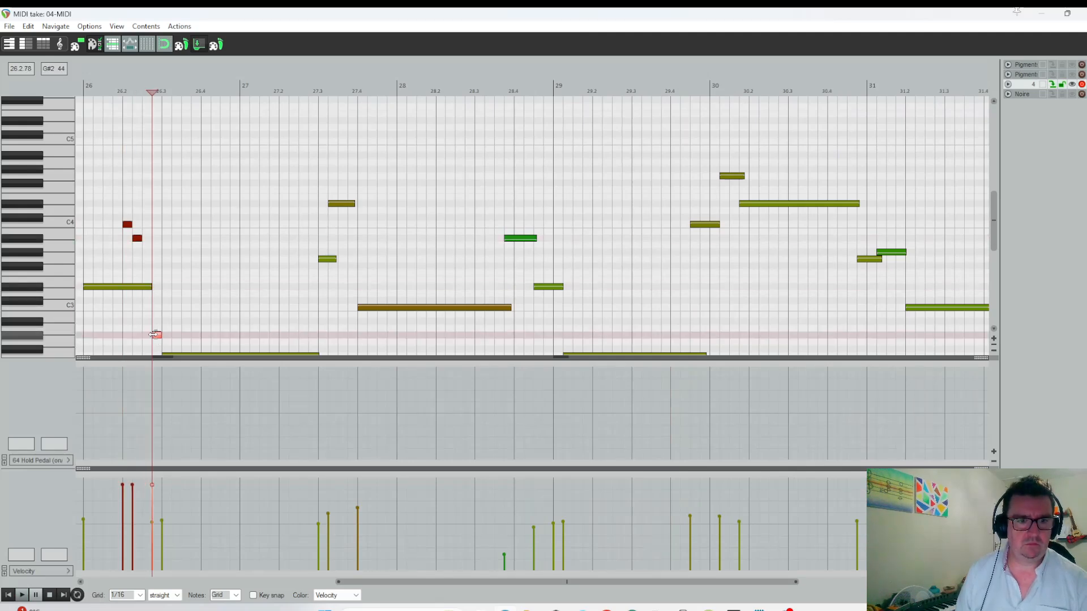
{"action": "left_click", "coordinate": [83, 86]}
{"action": "key", "text": "space"}
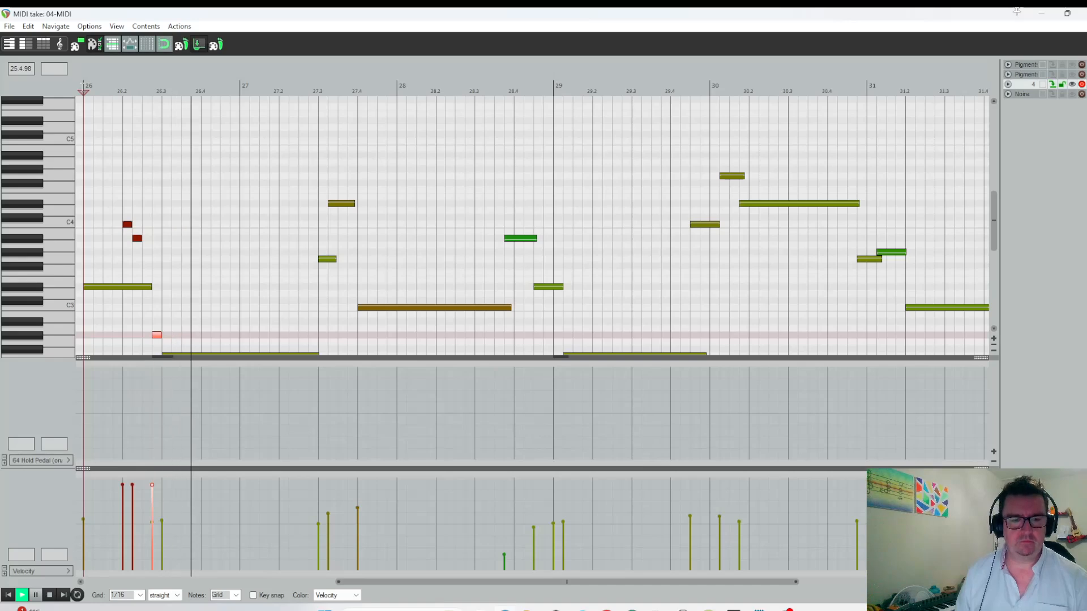
{"action": "key", "text": "space"}
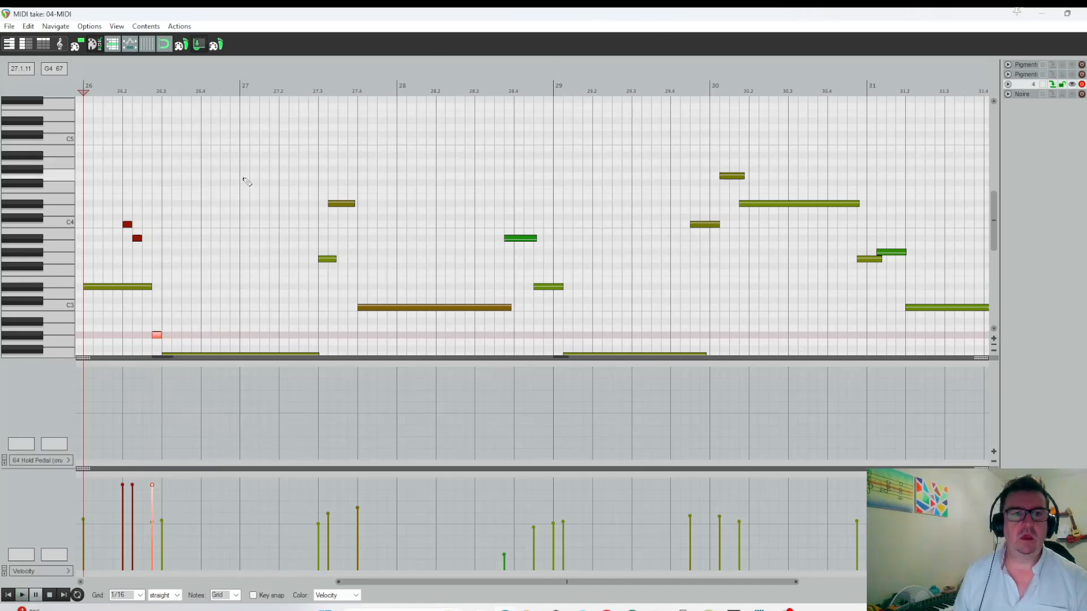
Add a high 1/16 note at the start of bar 27 and play the bass take from its beginning.
{"action": "left_click", "coordinate": [245, 110]}
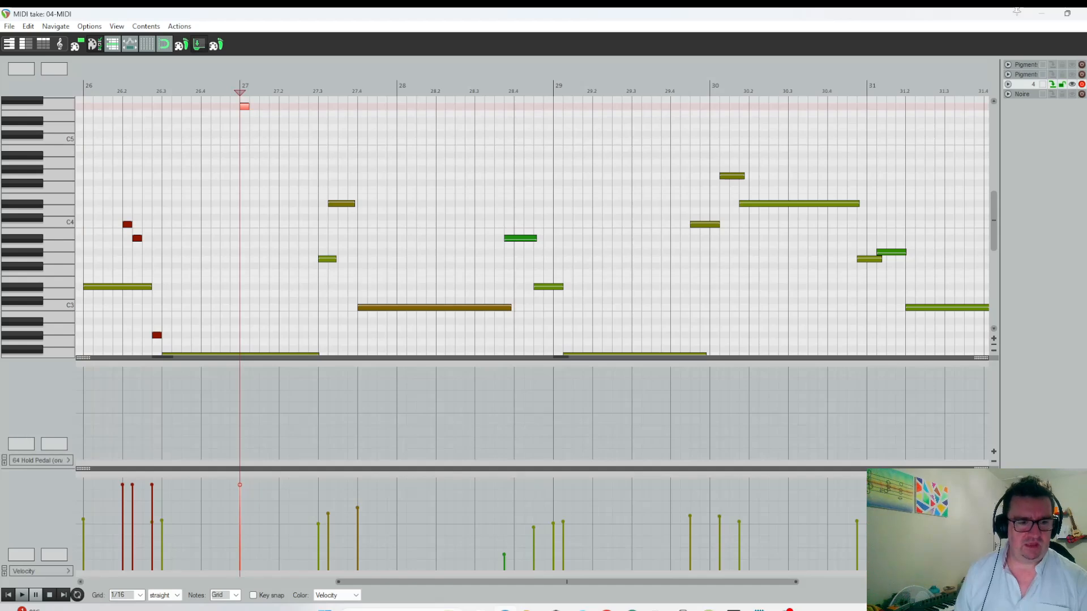
{"action": "left_click", "coordinate": [8, 595]}
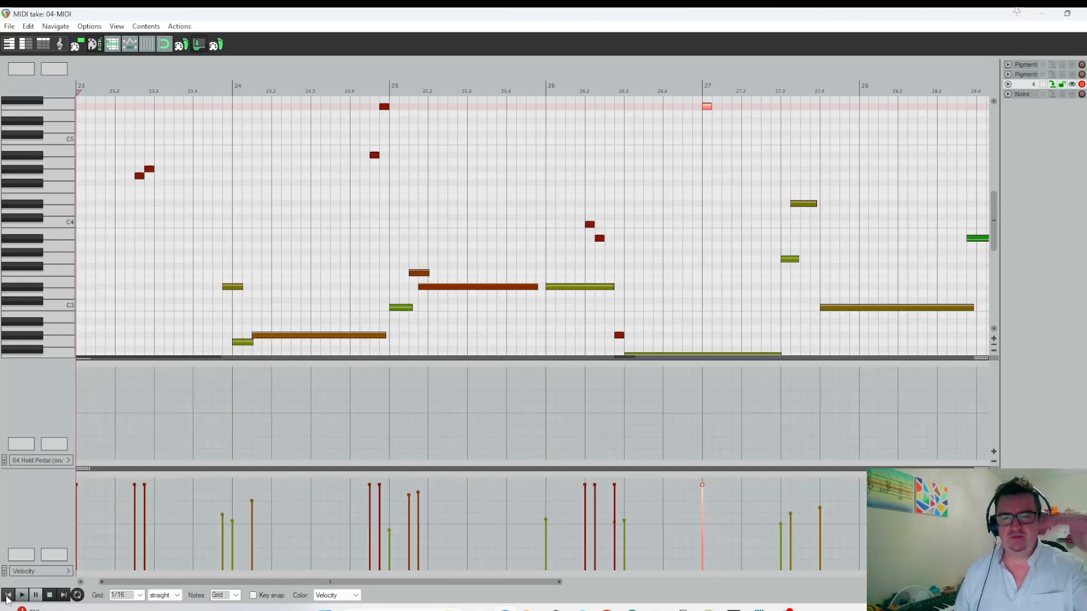
{"action": "key", "text": "space"}
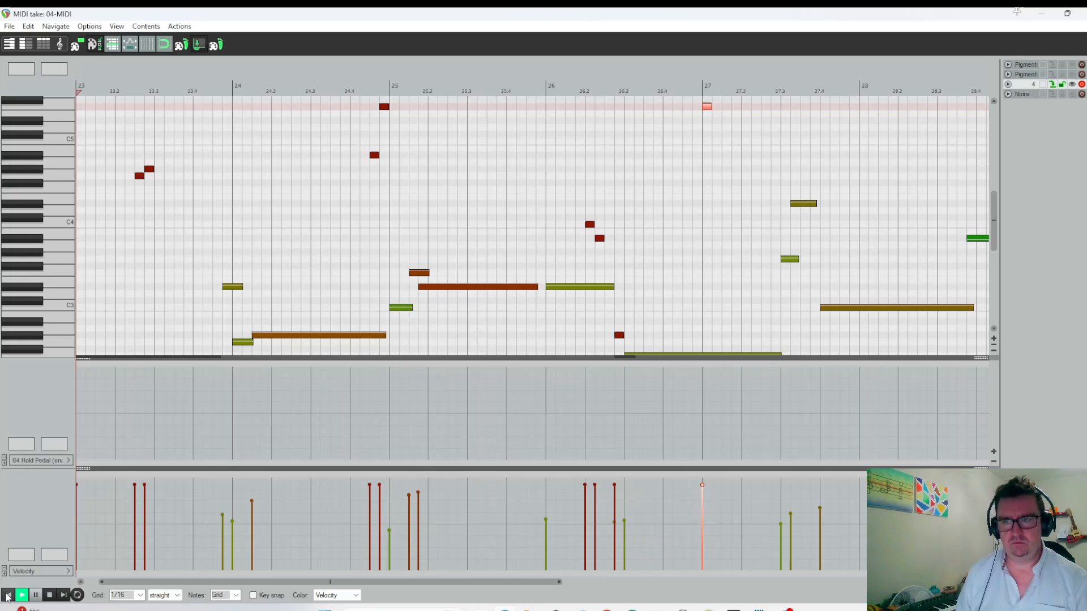
Close the bass take, unsolo the bass track and play the full mix from bar 23.
{"action": "key", "text": "space"}
{"action": "left_click", "coordinate": [1083, 14]}
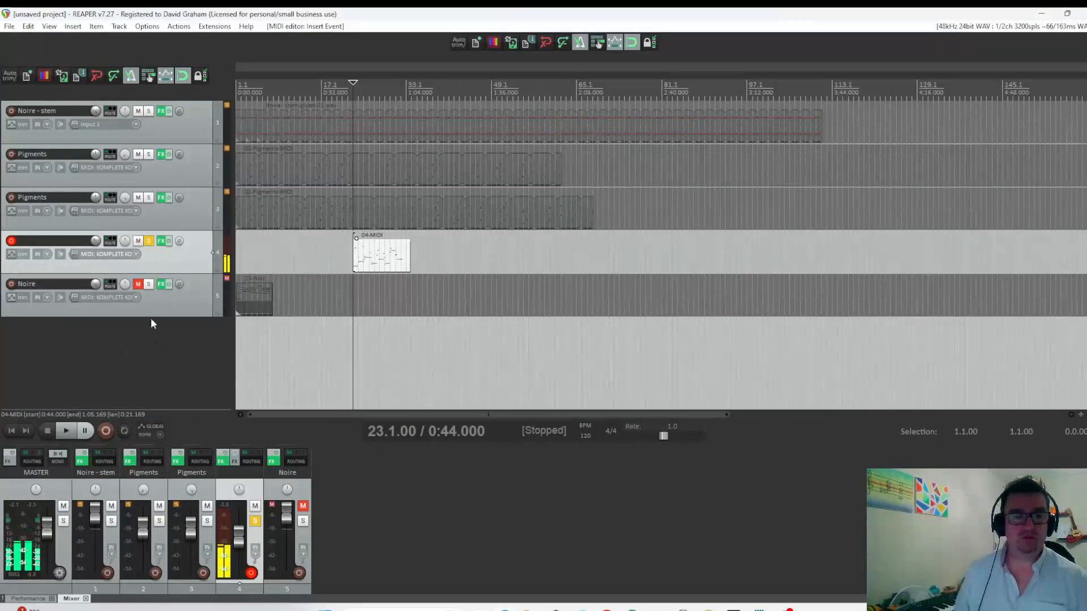
{"action": "left_click", "coordinate": [148, 242]}
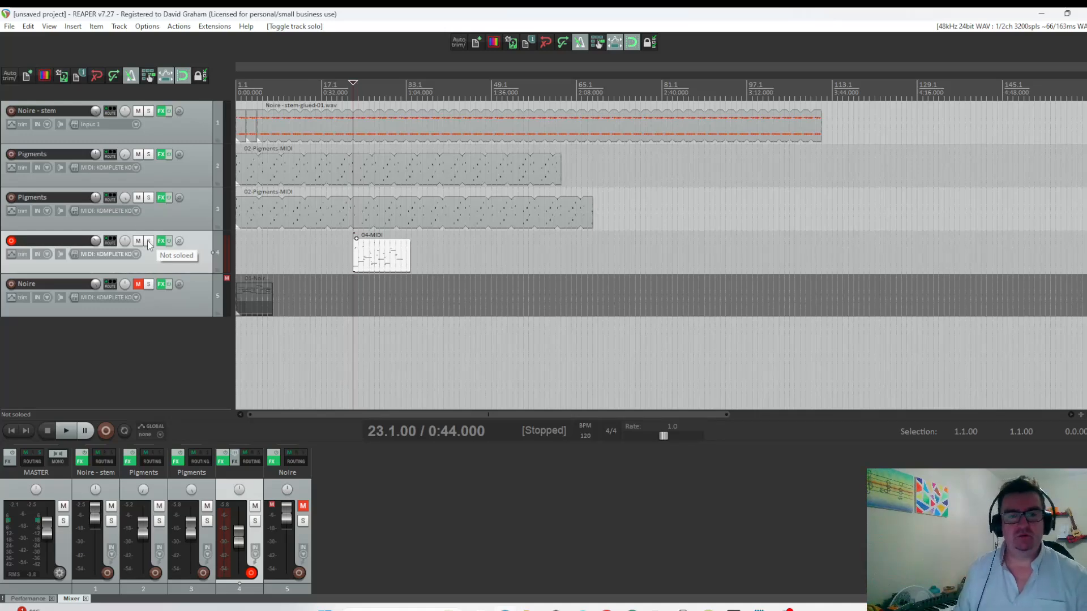
{"action": "key", "text": "space"}
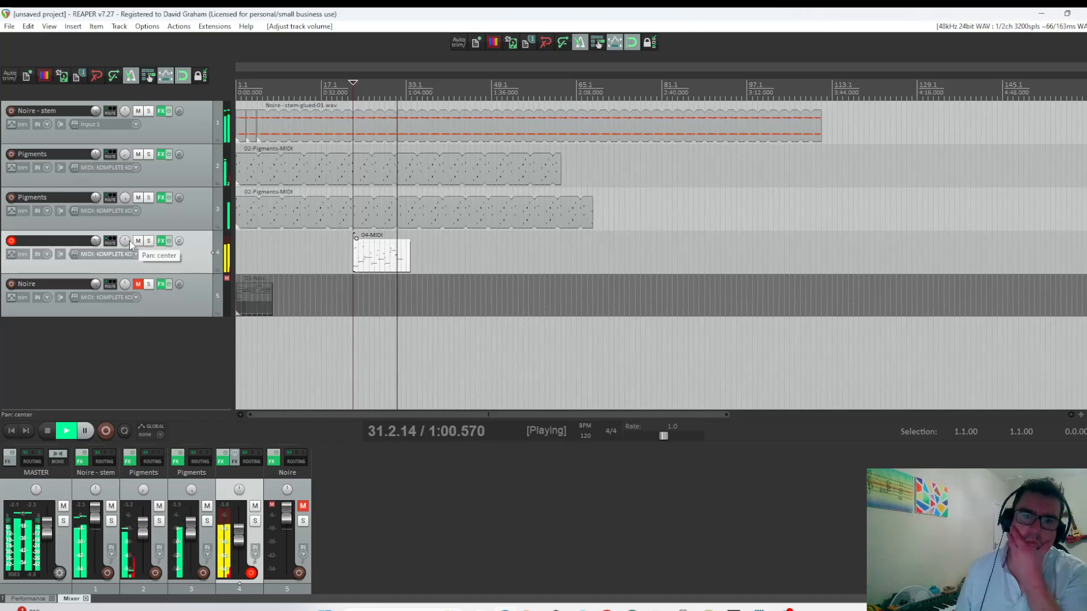
{"action": "key", "text": "space"}
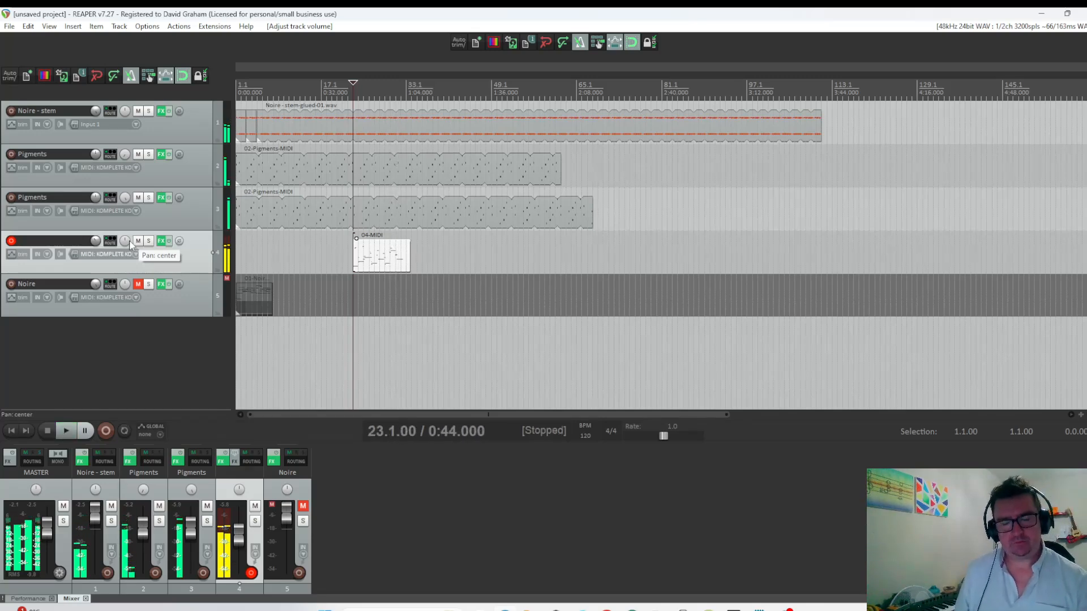
Duplicate the second Pigments track and centre the copy's pan.
{"action": "left_click", "coordinate": [164, 180]}
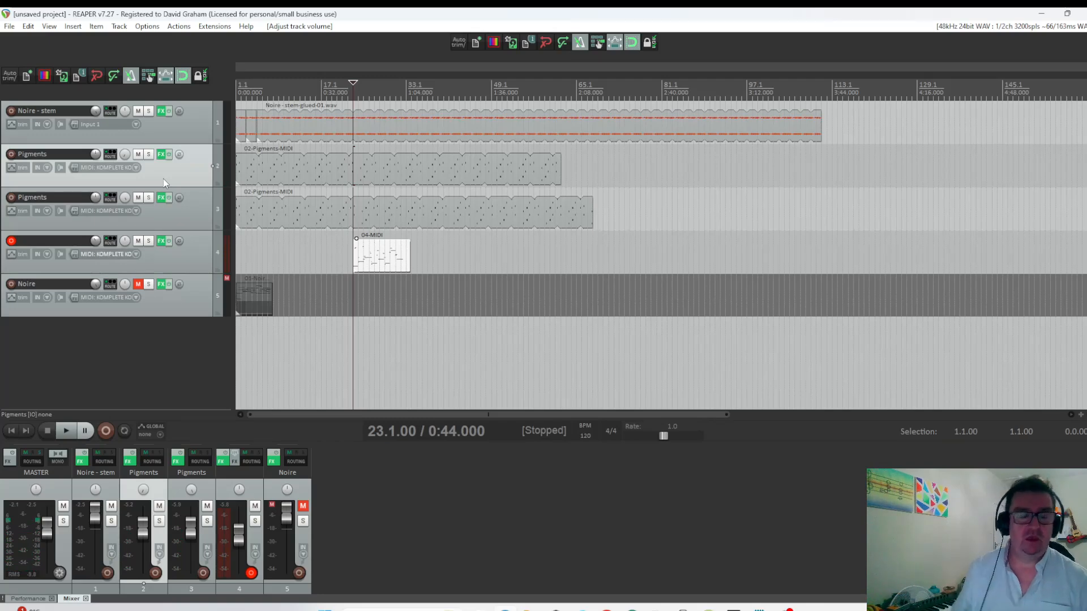
{"action": "left_click", "coordinate": [178, 211]}
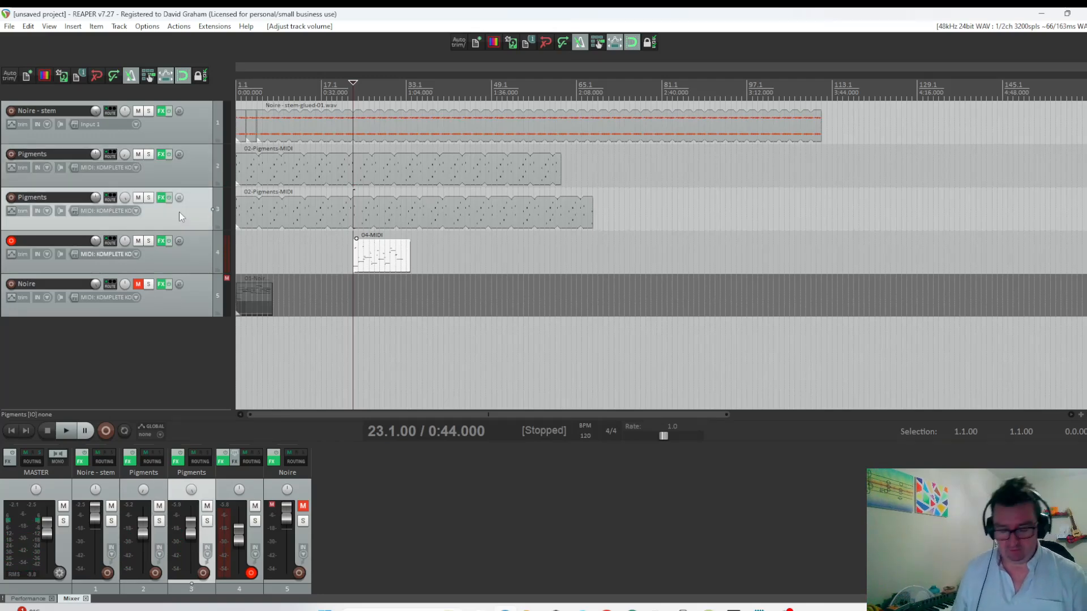
{"action": "right_click", "coordinate": [179, 212]}
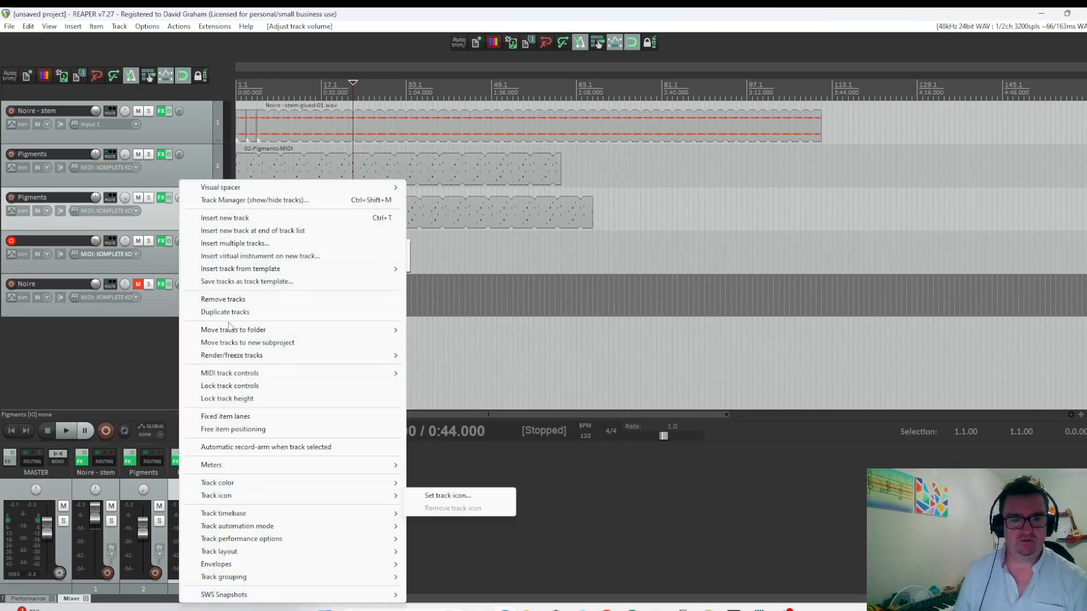
{"action": "left_click", "coordinate": [224, 312]}
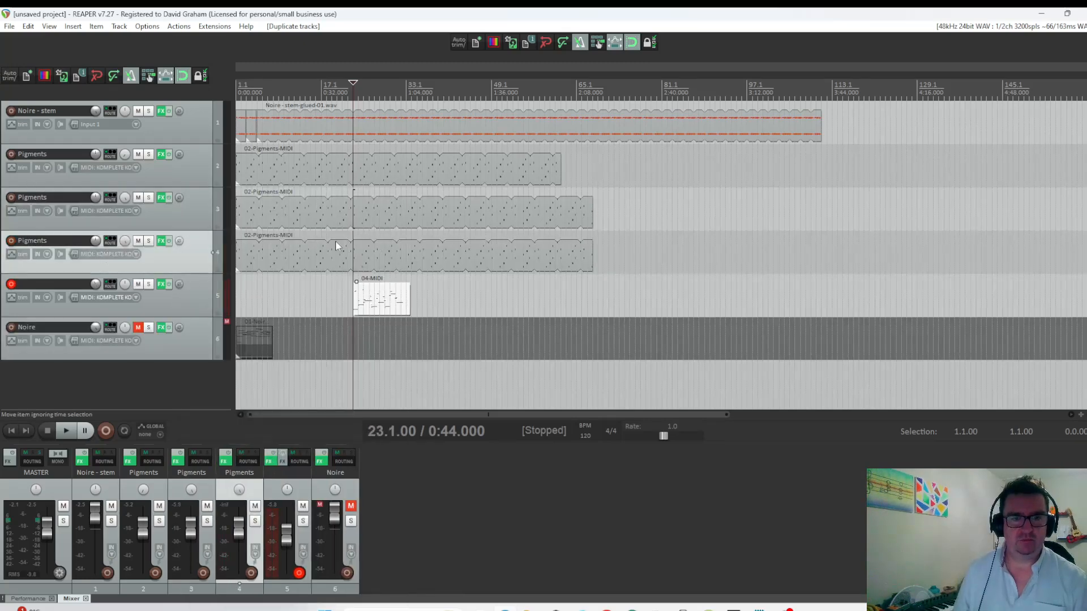
{"action": "left_click", "coordinate": [124, 243]}
Open the duplicated Pigments take and move its first two notes, G#5 and D#5, to the start of bar 1.
{"action": "double_click", "coordinate": [244, 261]}
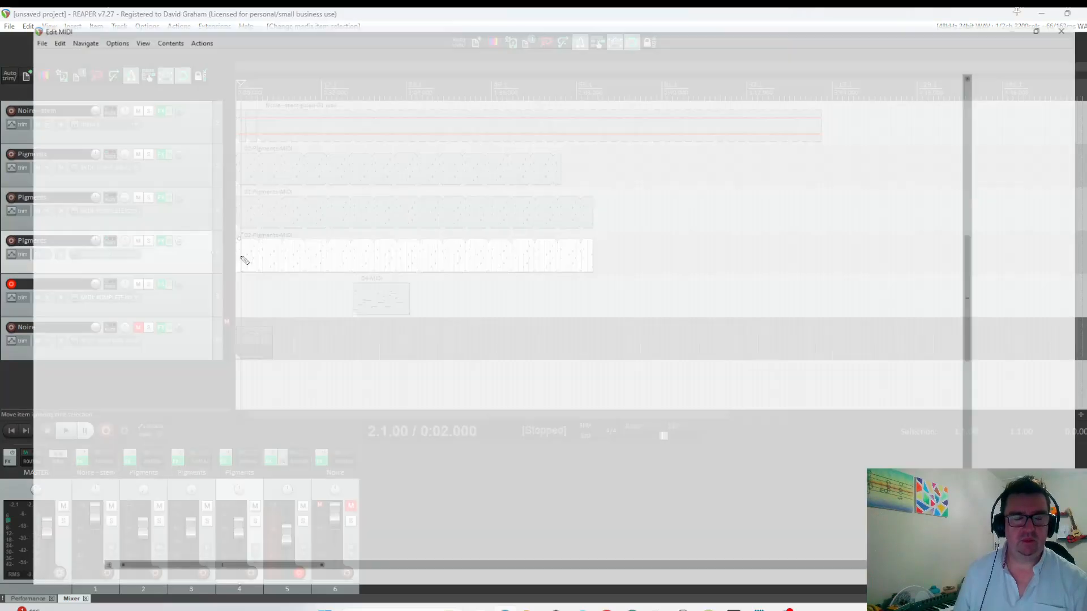
{"action": "scroll", "coordinate": [148, 221], "scroll_direction": "up", "scroll_amount": 4}
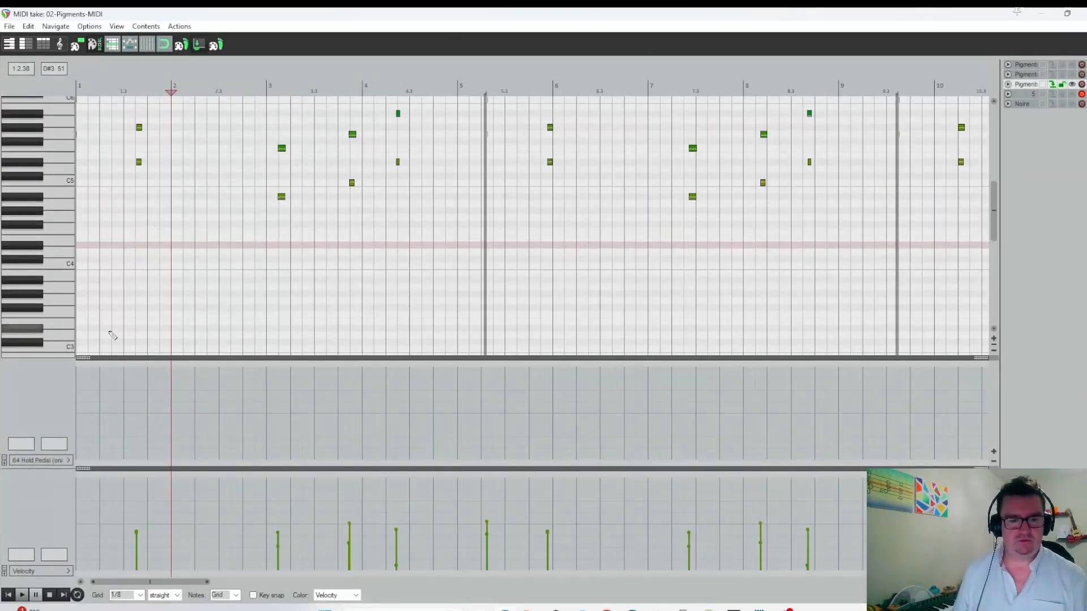
{"action": "scroll", "coordinate": [125, 216], "scroll_direction": "up", "scroll_amount": 2}
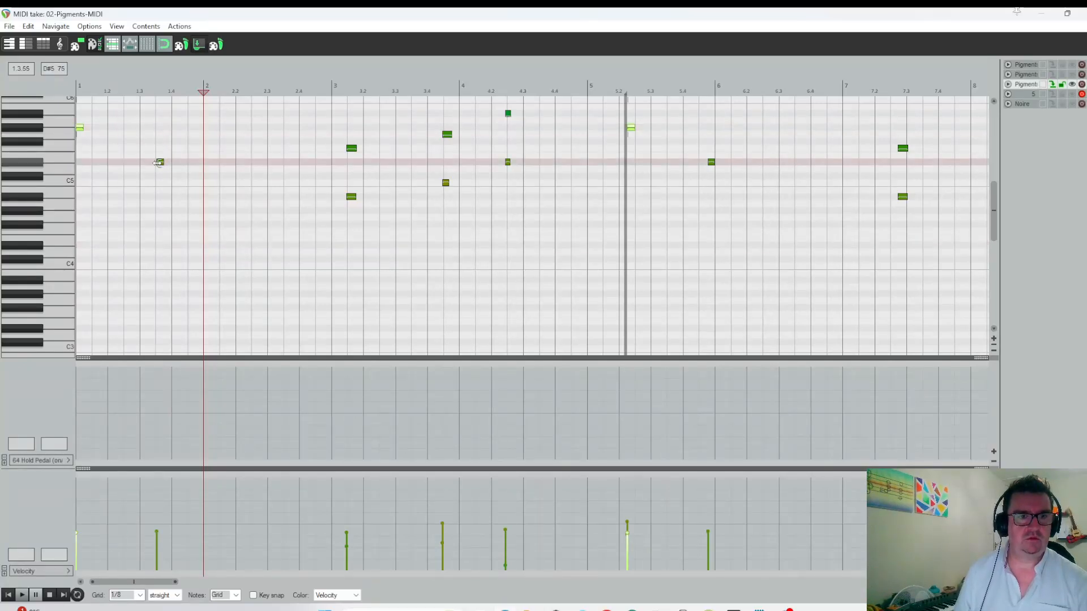
{"action": "left_click_drag", "start_coordinate": [160, 163], "coordinate": [78, 165]}
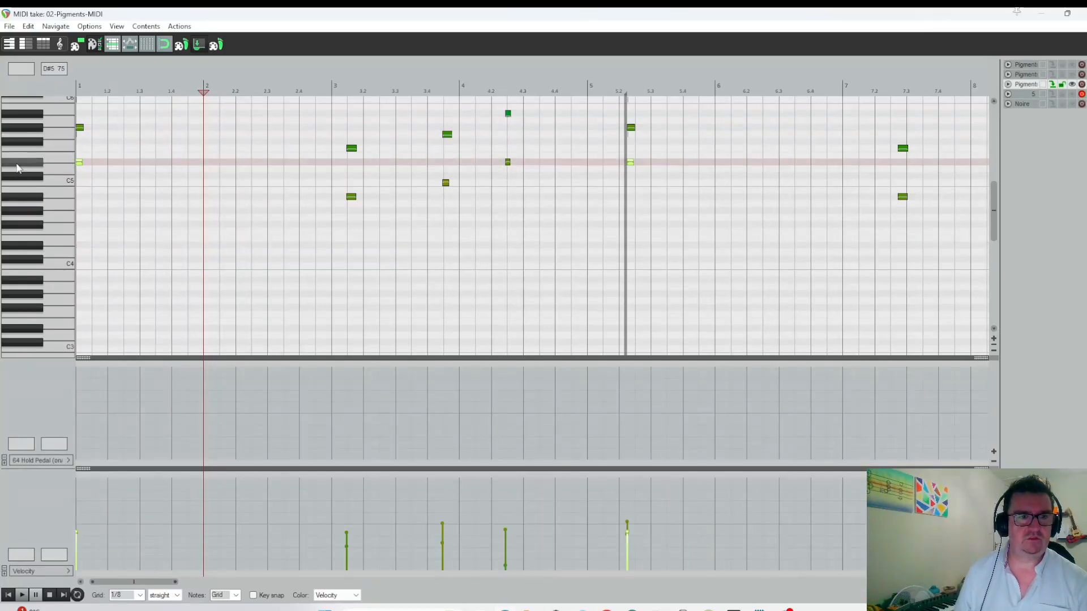
Delete all remaining notes in bars 3 and 4, keeping only the G#5 and D#5 pair at the start.
{"action": "left_click", "coordinate": [350, 149]}
{"action": "left_click", "coordinate": [446, 134], "text": "ctrl"}
{"action": "left_click", "coordinate": [508, 113], "text": "ctrl"}
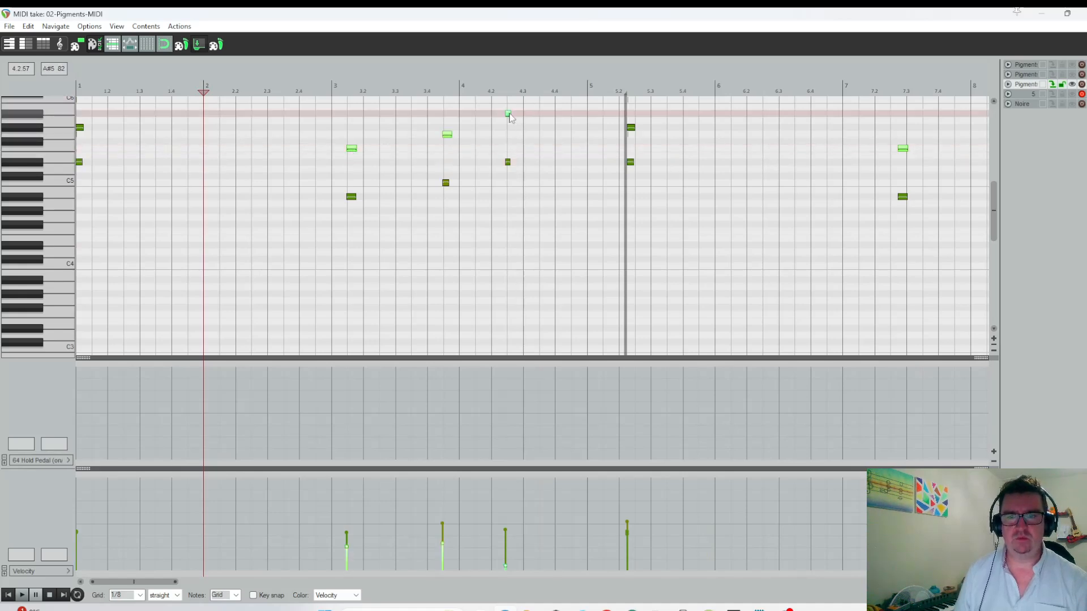
{"action": "left_click", "coordinate": [506, 161], "text": "ctrl"}
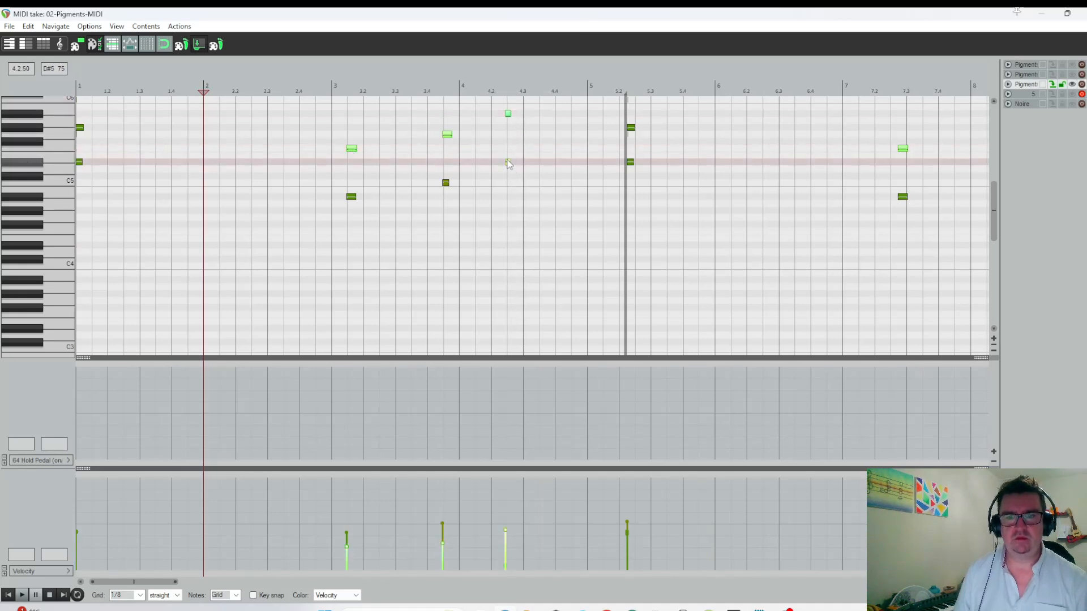
{"action": "left_click", "coordinate": [351, 196], "text": "ctrl"}
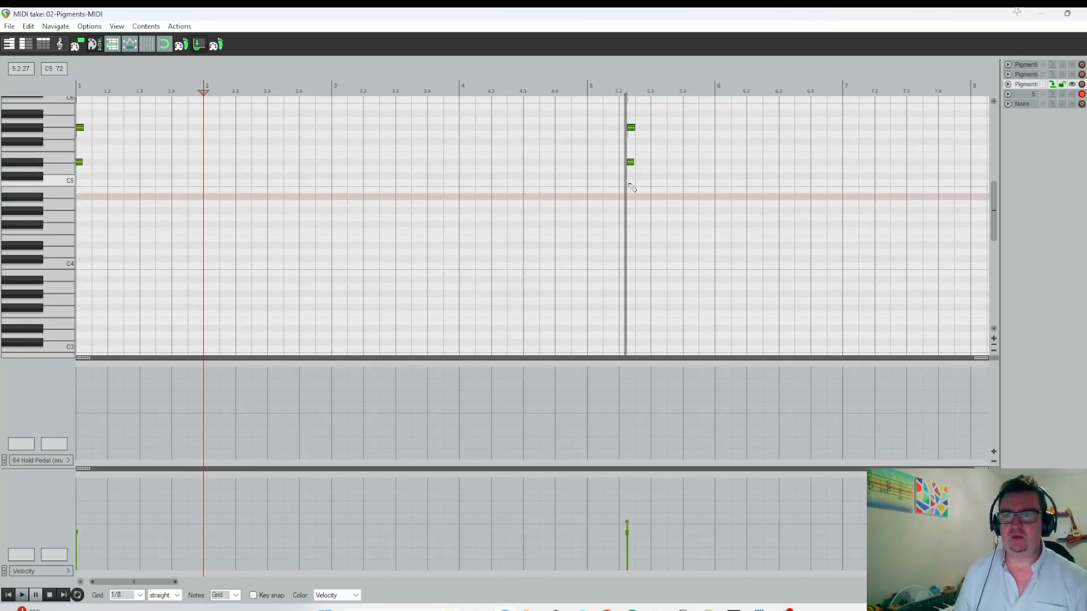
Lengthen the take's loop to about the middle of beat 3 in bar 7, and play the duplicated track soloed from the start.
{"action": "left_click_drag", "start_coordinate": [631, 188], "coordinate": [922, 186]}
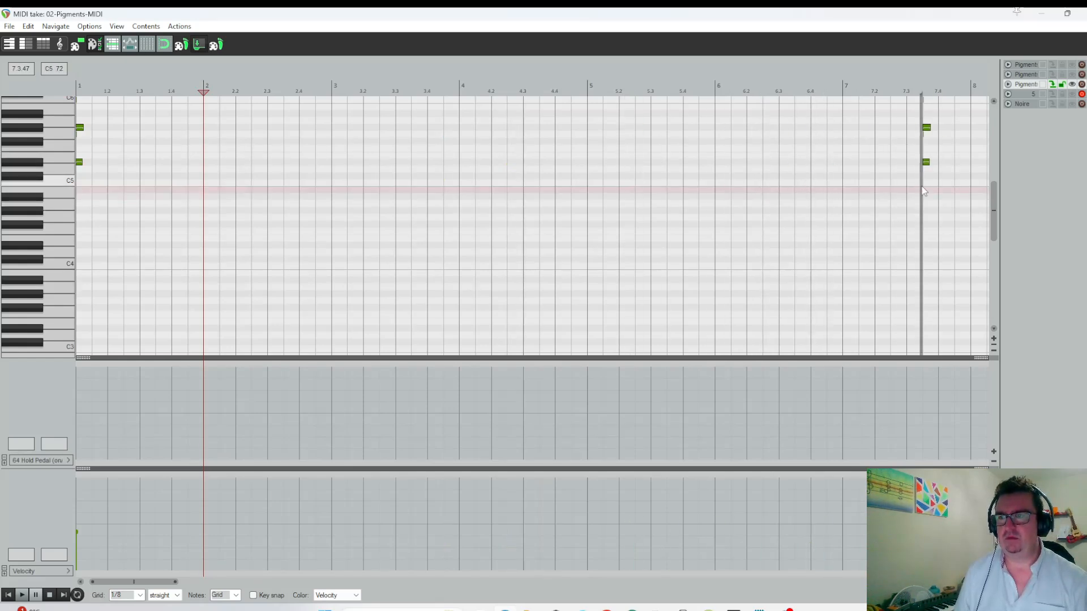
{"action": "left_click", "coordinate": [8, 595]}
{"action": "key", "text": "space"}
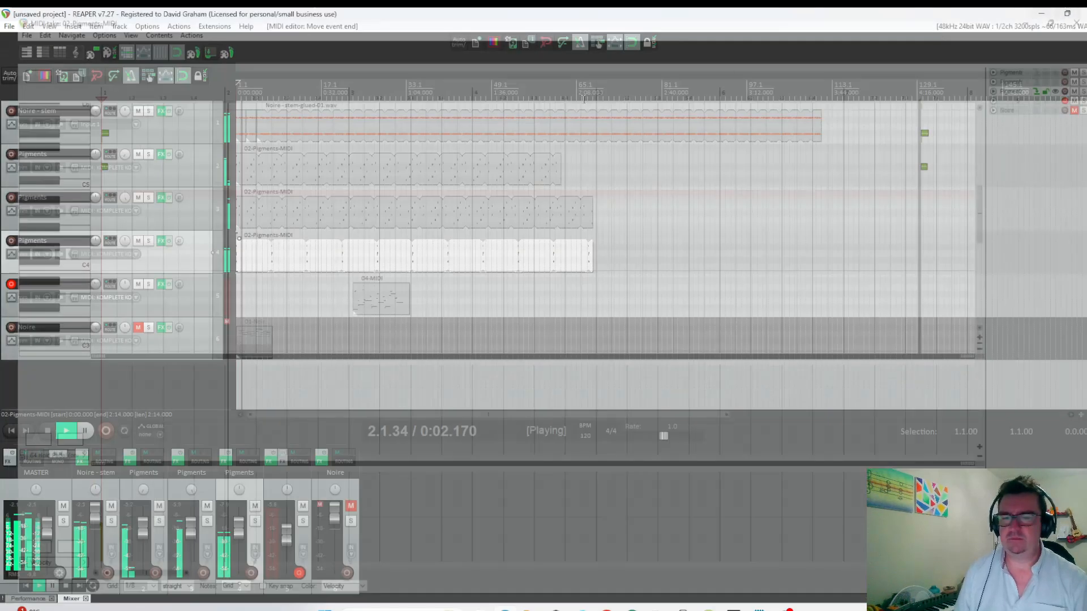
{"action": "left_click", "coordinate": [1080, 13]}
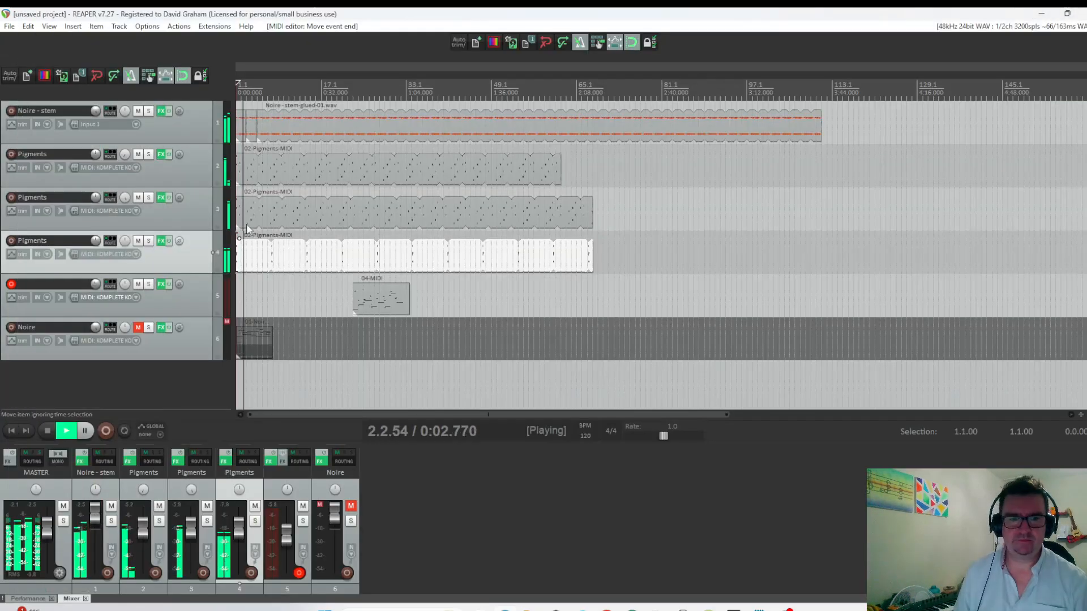
{"action": "left_click", "coordinate": [148, 241]}
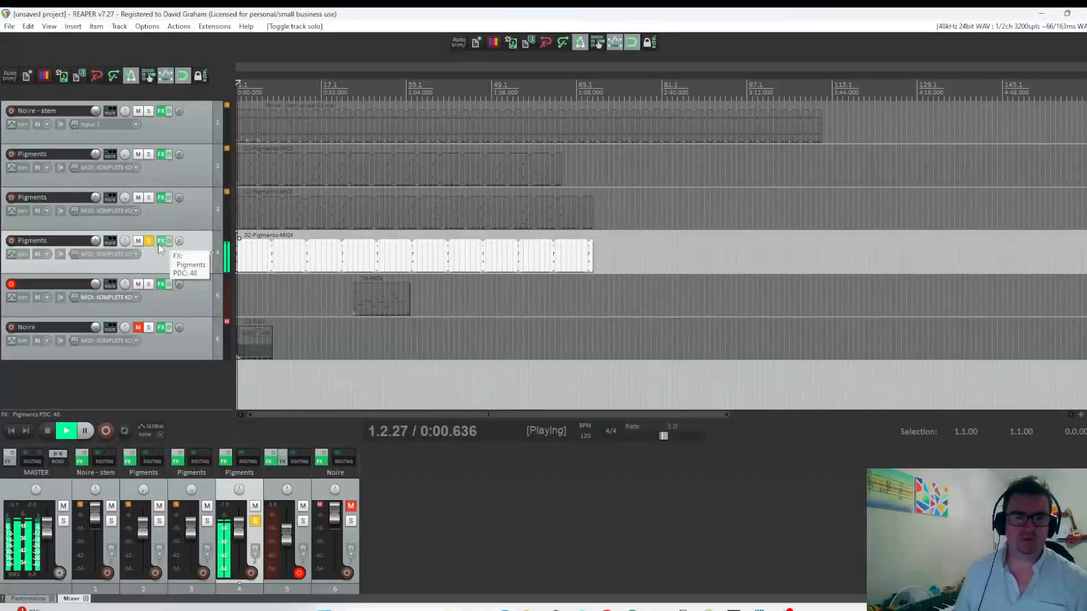
Add the VST3 version of the Raum reverb to the duplicated Pigments track.
{"action": "left_click", "coordinate": [161, 241]}
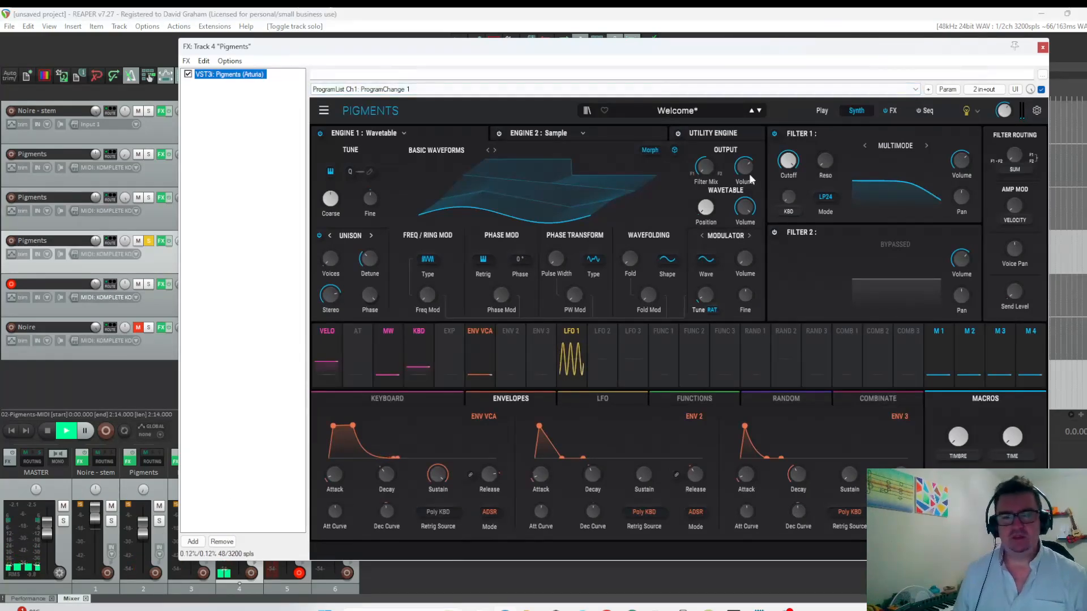
{"action": "left_click", "coordinate": [193, 542]}
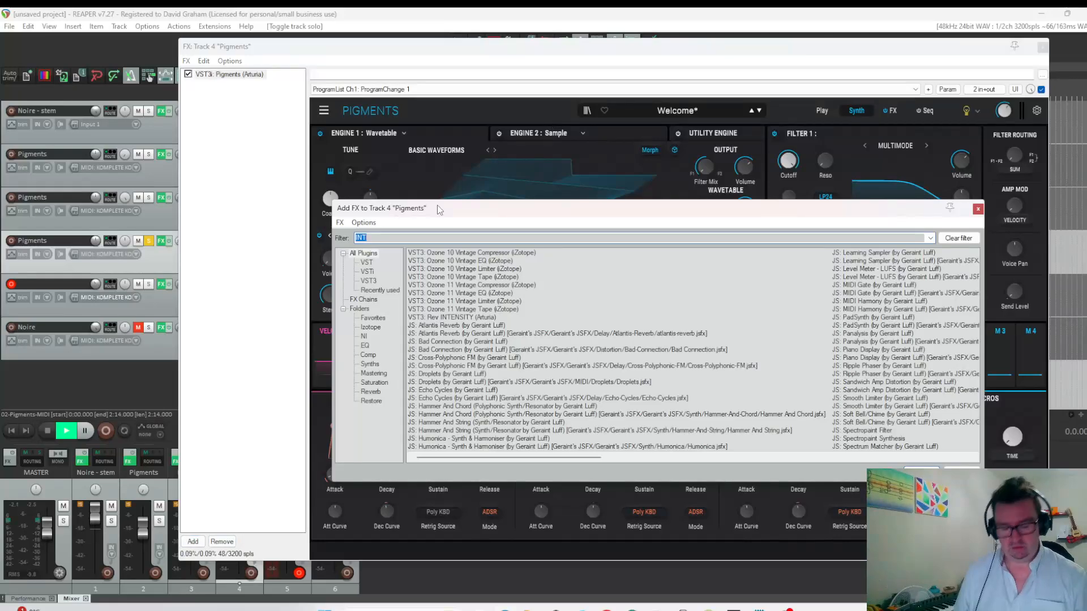
{"action": "type", "text": "RAU"}
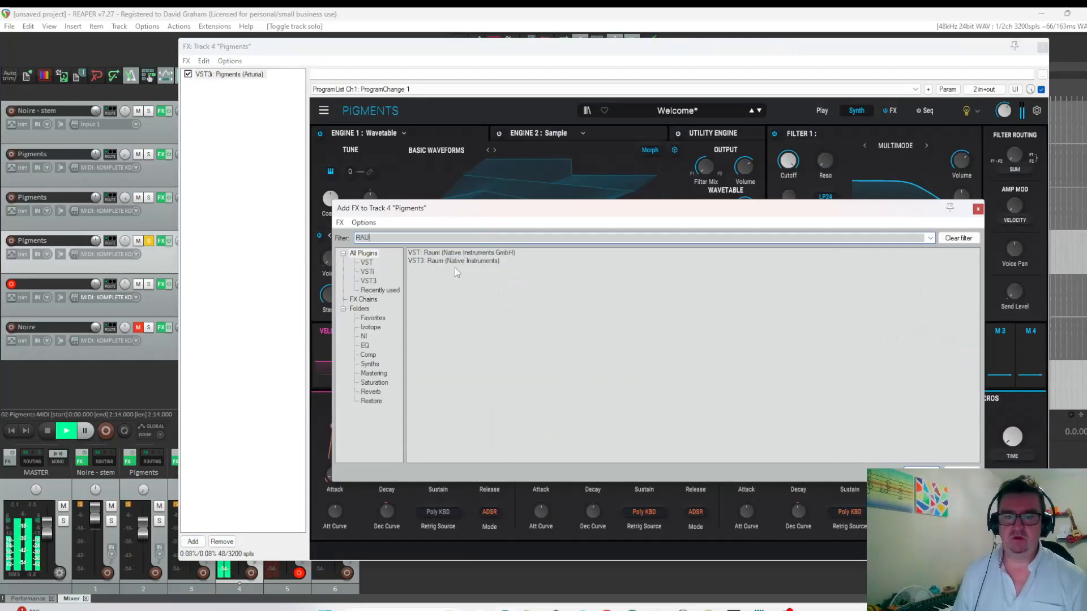
{"action": "double_click", "coordinate": [451, 261]}
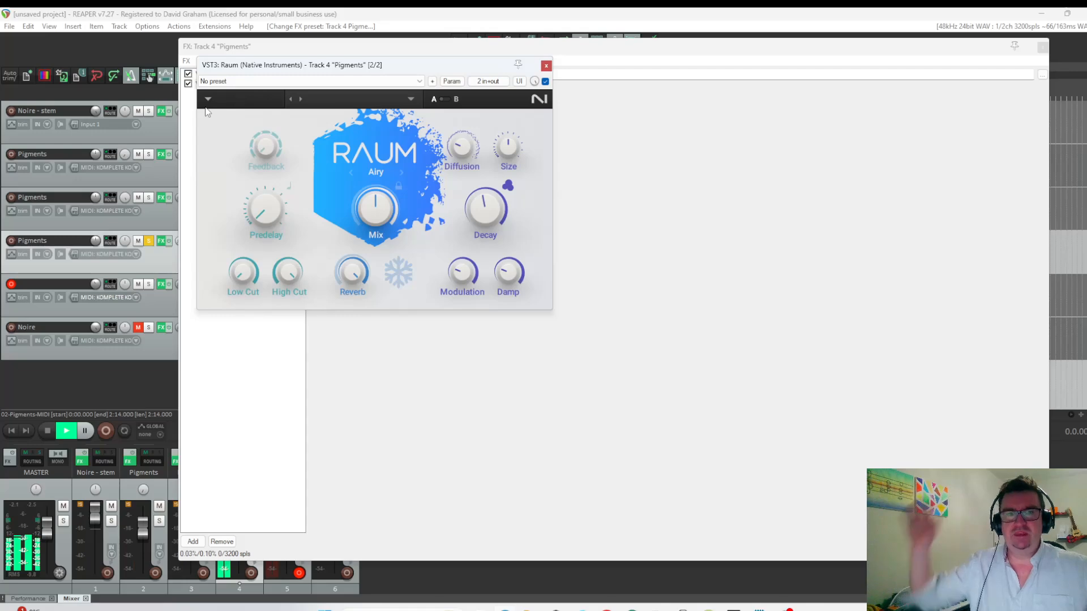
Set Raum's predelay to about 0.91 ms, raise its decay, replay from the start and close its floating window.
{"action": "left_click_drag", "start_coordinate": [262, 204], "coordinate": [262, 198]}
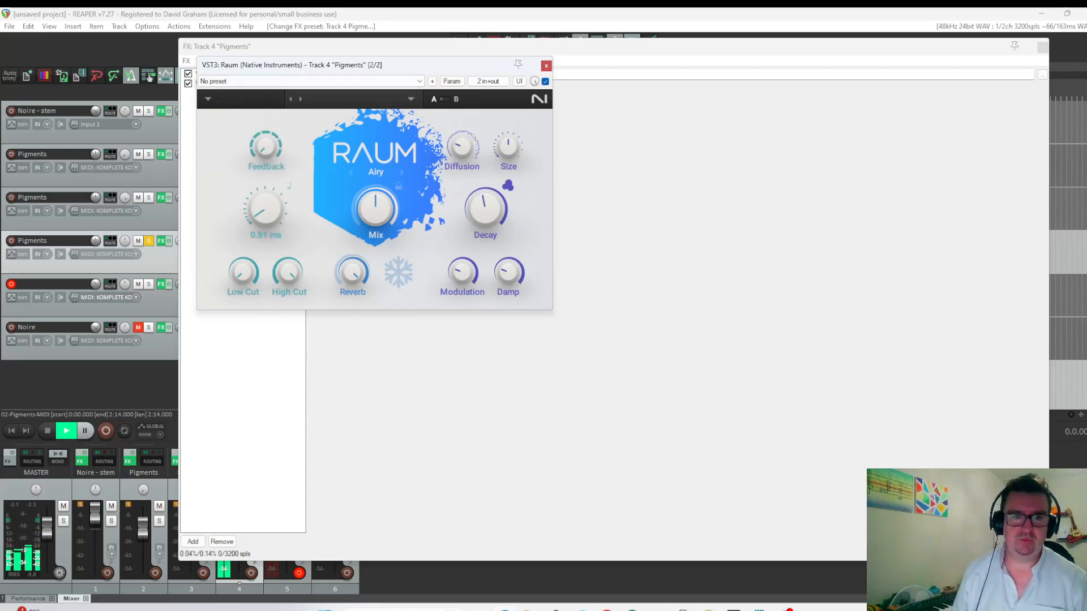
{"action": "mouse_move", "coordinate": [484, 224]}
{"action": "left_click_drag", "start_coordinate": [485, 210], "coordinate": [485, 205]}
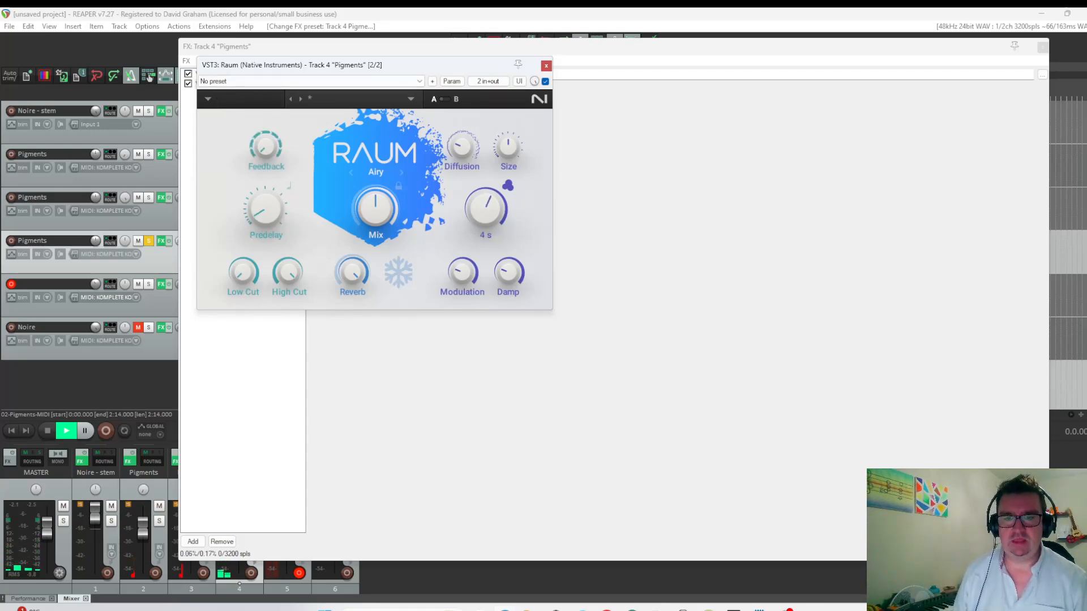
{"action": "left_click", "coordinate": [14, 433]}
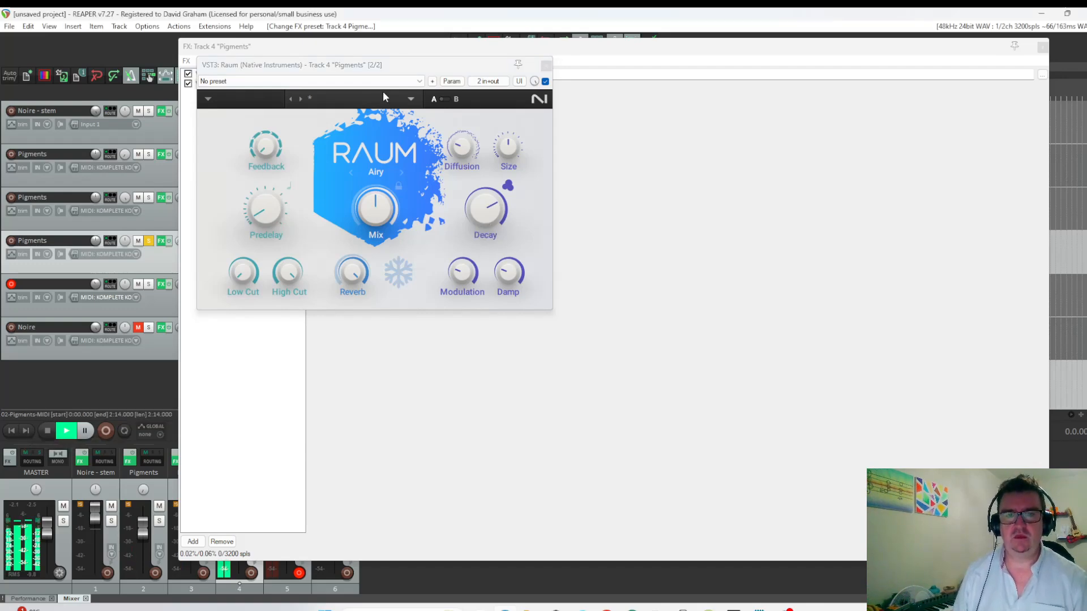
{"action": "left_click", "coordinate": [546, 65]}
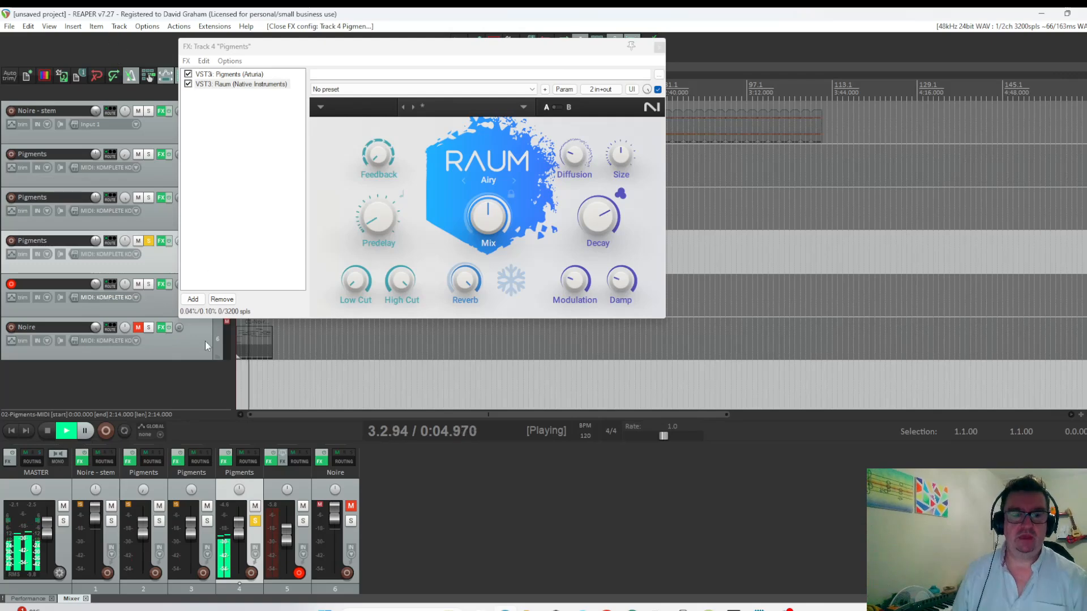
Add the Soundtoys Decapitator after Raum on the duplicated Pigments track.
{"action": "left_click", "coordinate": [193, 300]}
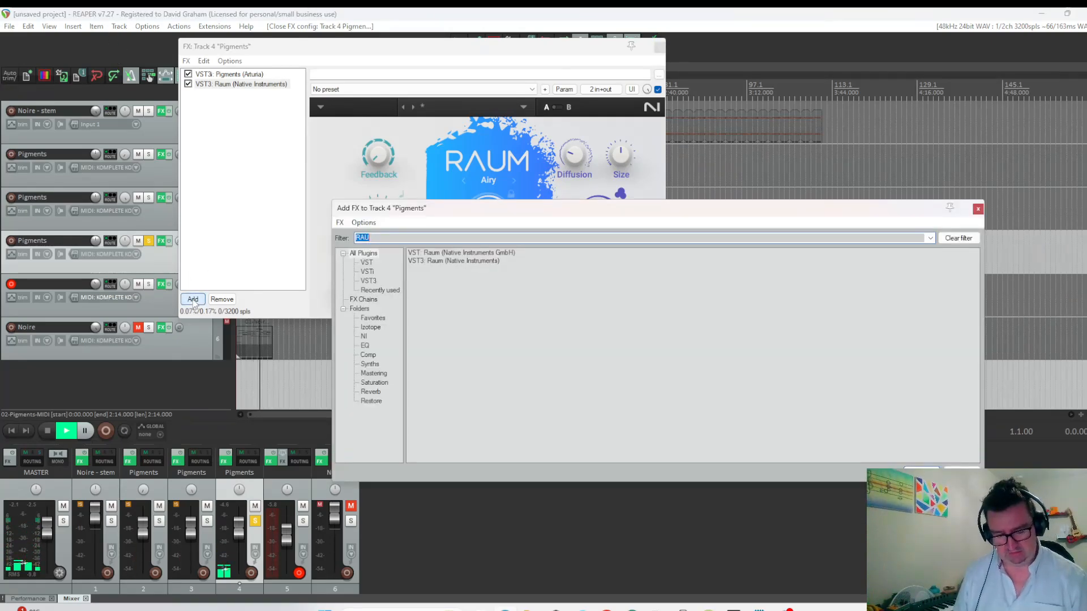
{"action": "type", "text": "DEC"}
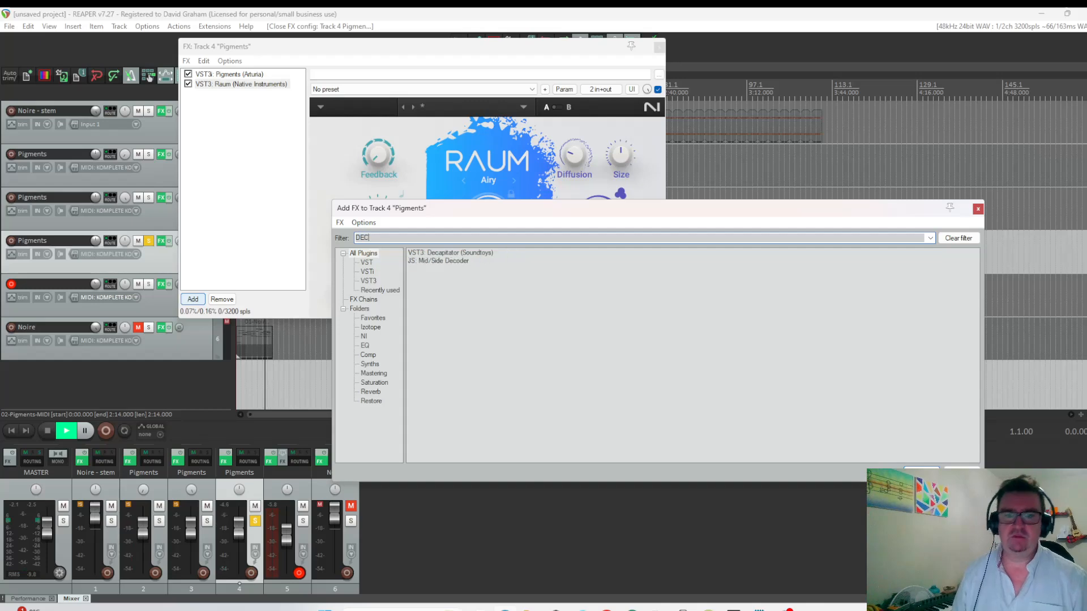
{"action": "left_click", "coordinate": [447, 256]}
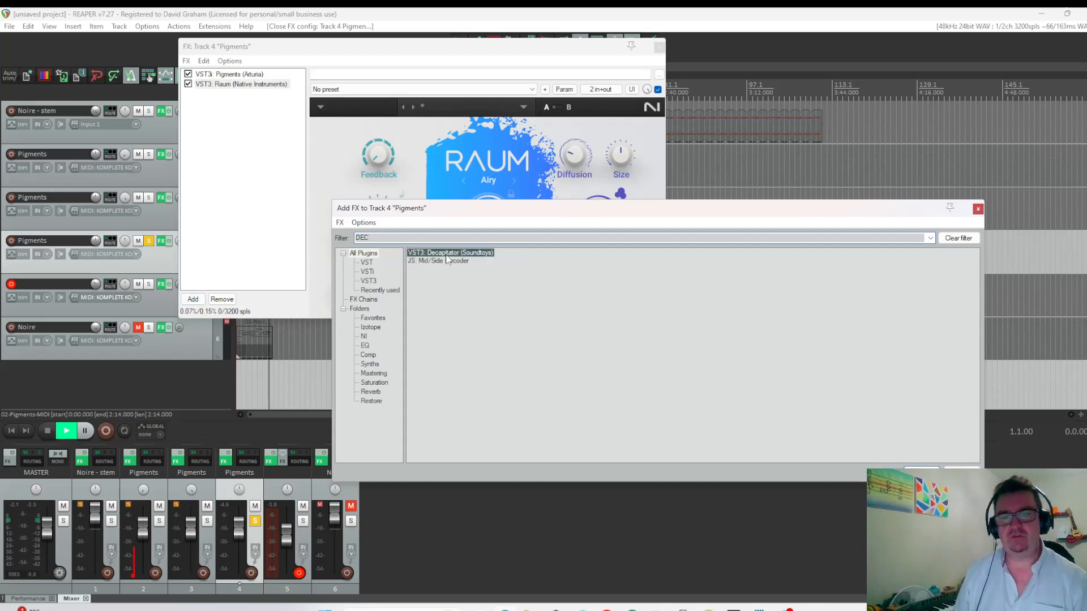
{"action": "double_click", "coordinate": [446, 256]}
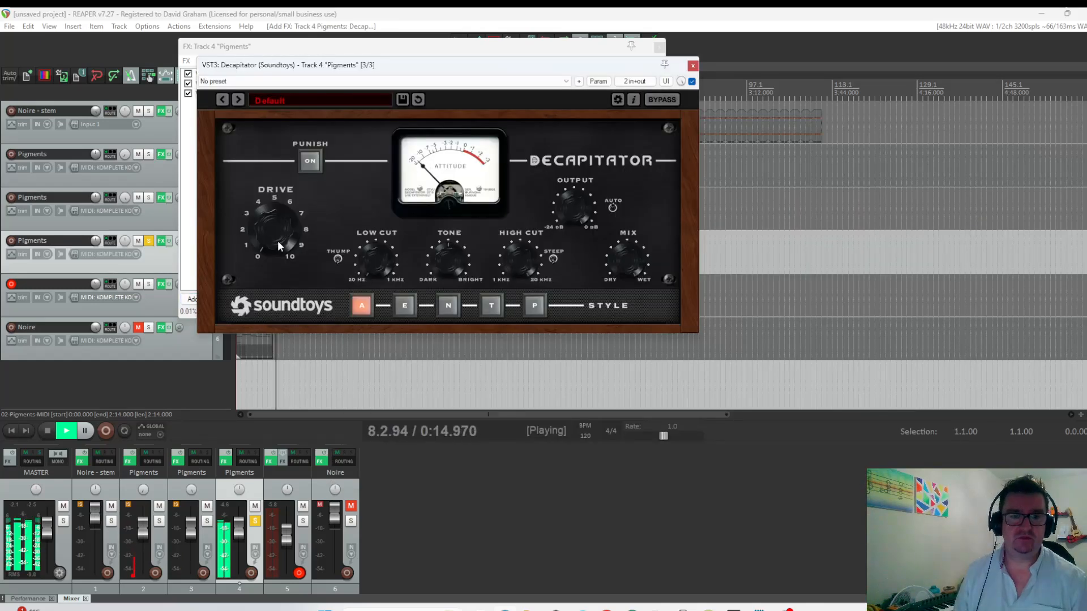
Compare Decapitator's N and E styles from the start, keep E and raise the drive to about 4.5.
{"action": "left_click", "coordinate": [448, 305]}
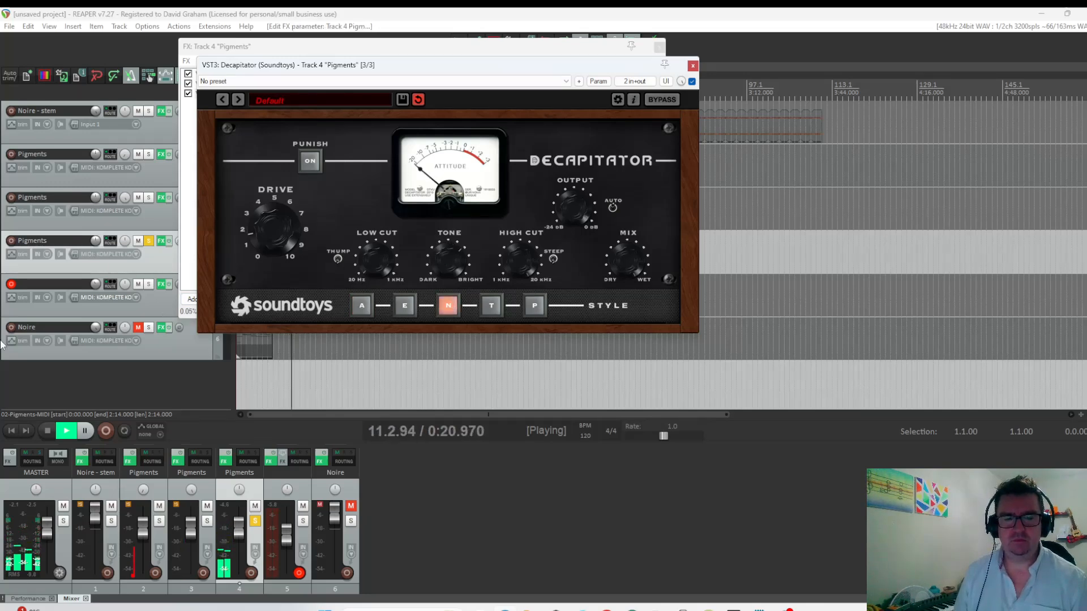
{"action": "left_click", "coordinate": [10, 431]}
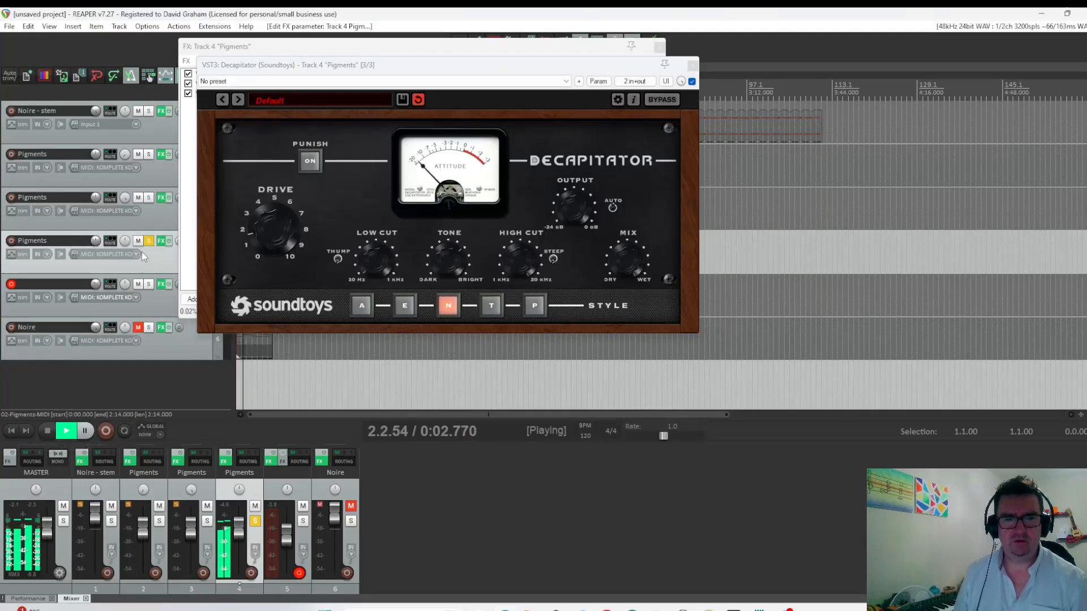
{"action": "left_click", "coordinate": [404, 306]}
{"action": "left_click", "coordinate": [12, 432]}
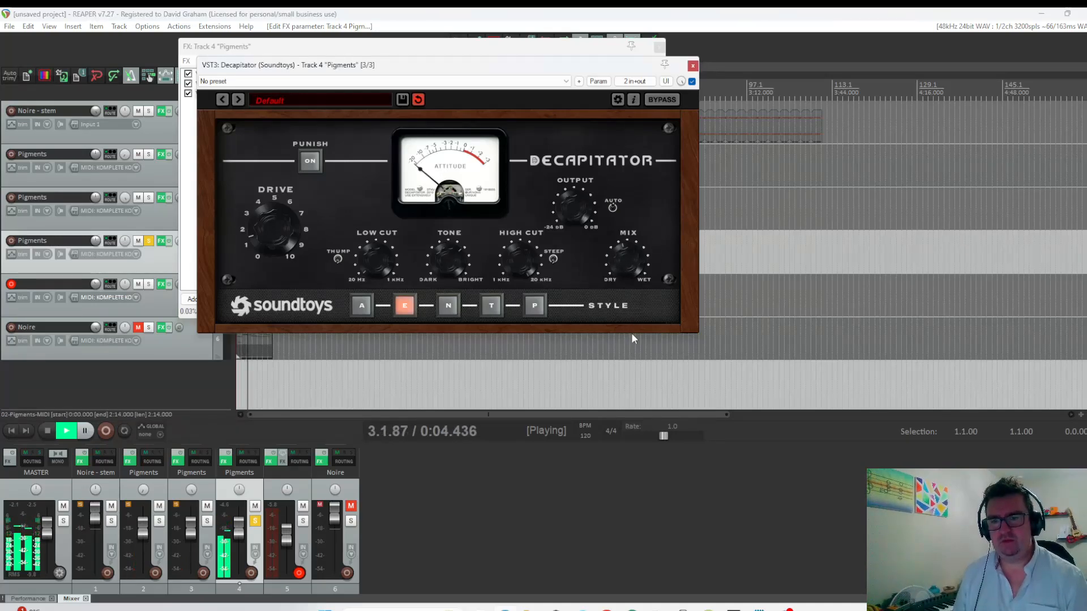
{"action": "left_click_drag", "start_coordinate": [271, 207], "coordinate": [270, 203]}
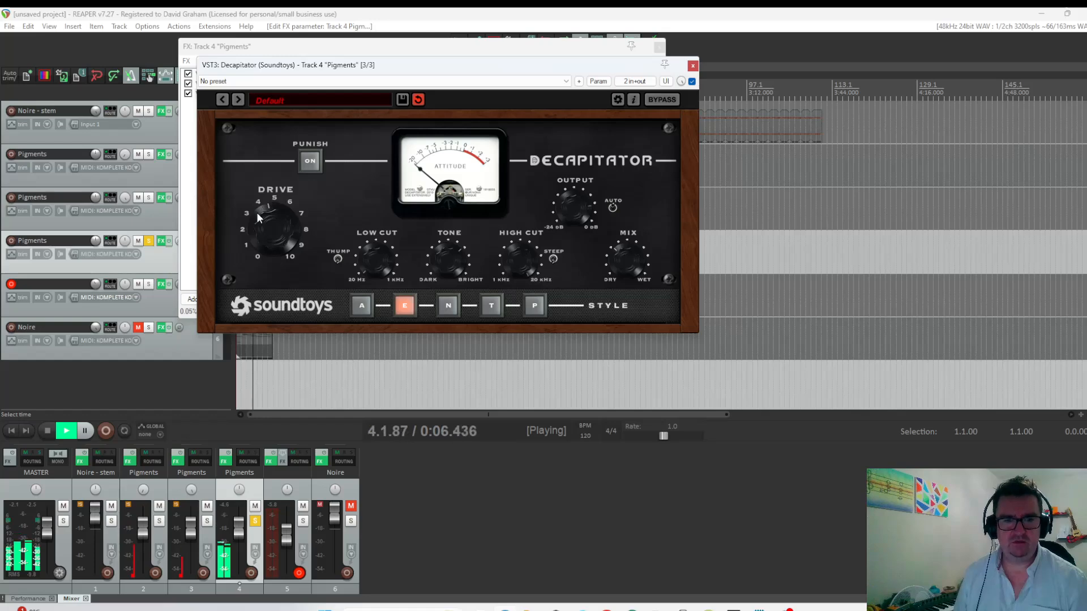
Move Decapitator ahead of Raum in the sparse Pigments track's effects chain, audition it from the start and close the effect windows.
{"action": "left_click", "coordinate": [11, 432]}
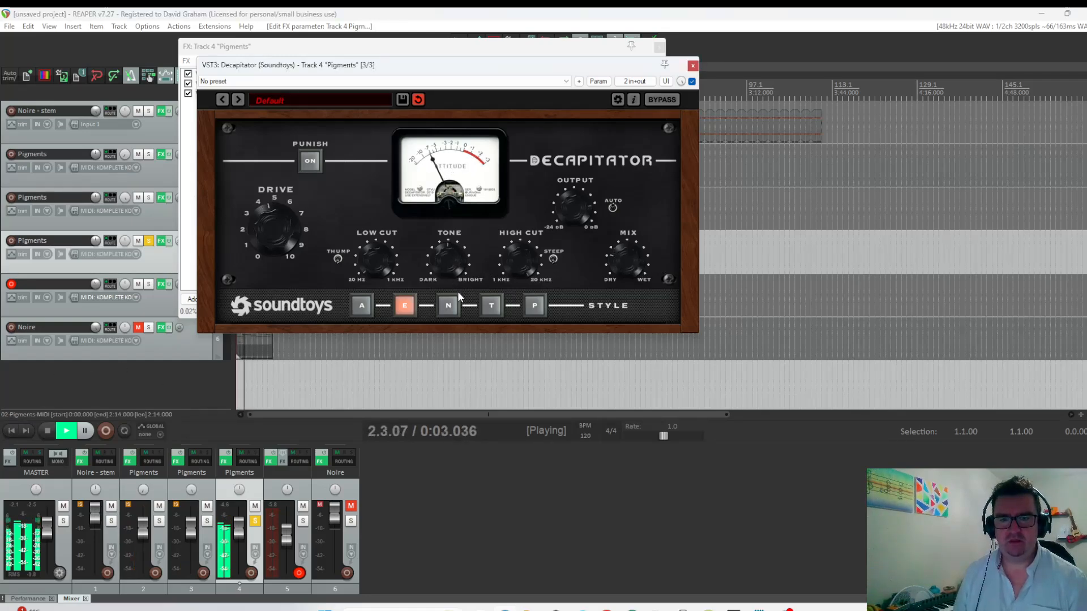
{"action": "left_click", "coordinate": [12, 431]}
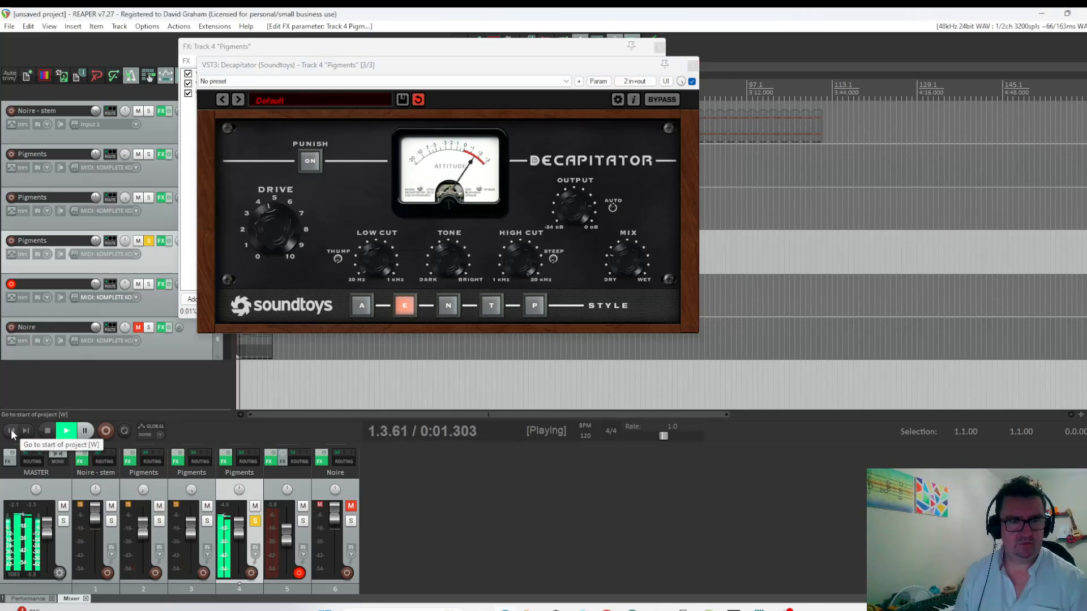
{"action": "left_click_drag", "start_coordinate": [351, 66], "coordinate": [520, 83]}
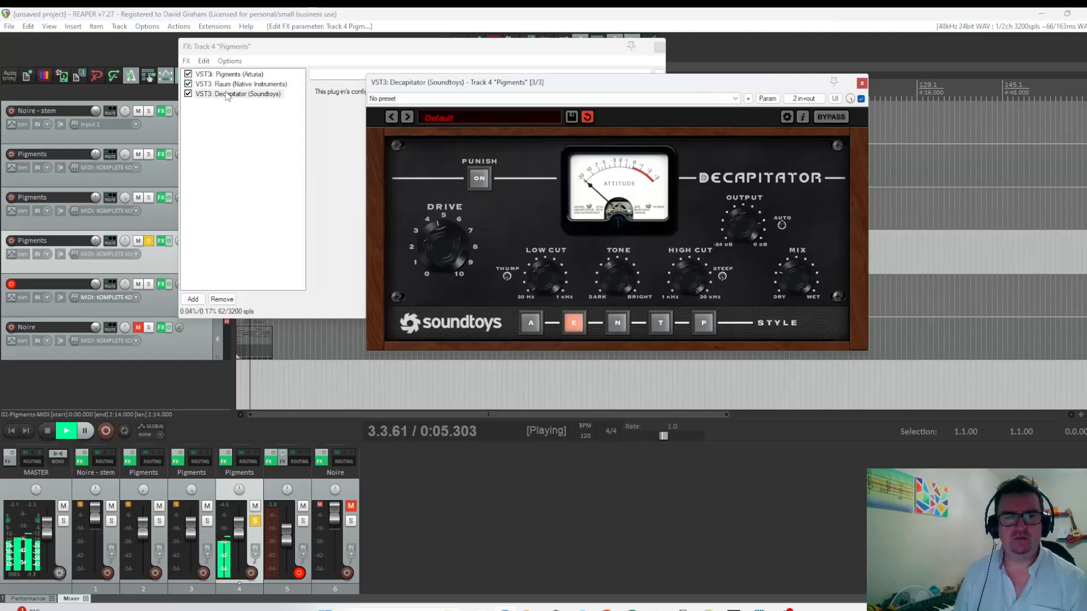
{"action": "left_click_drag", "start_coordinate": [226, 94], "coordinate": [227, 84]}
{"action": "left_click", "coordinate": [68, 431]}
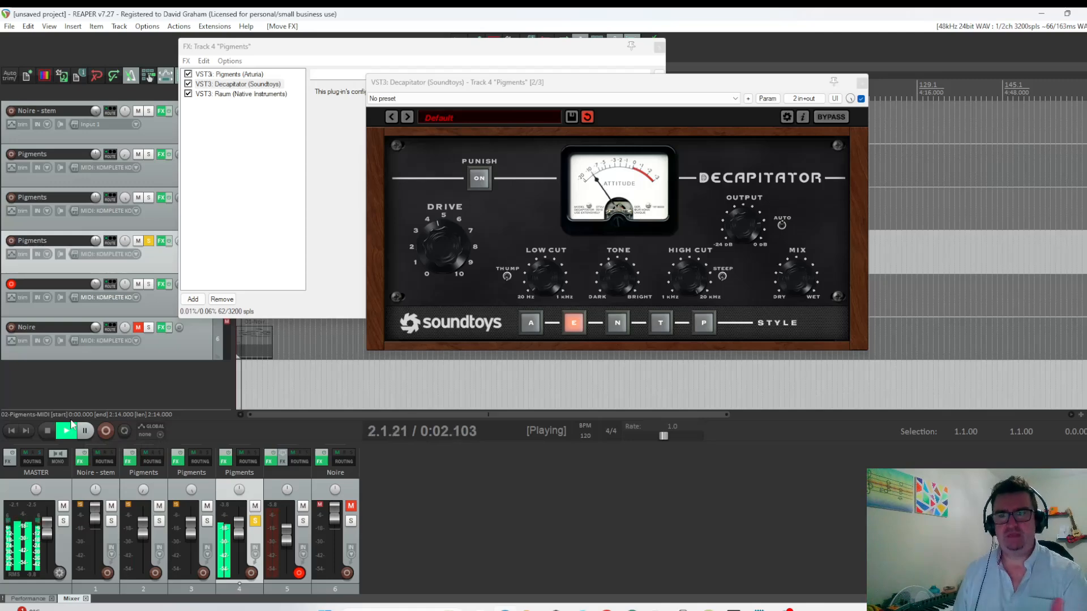
{"action": "left_click", "coordinate": [861, 82]}
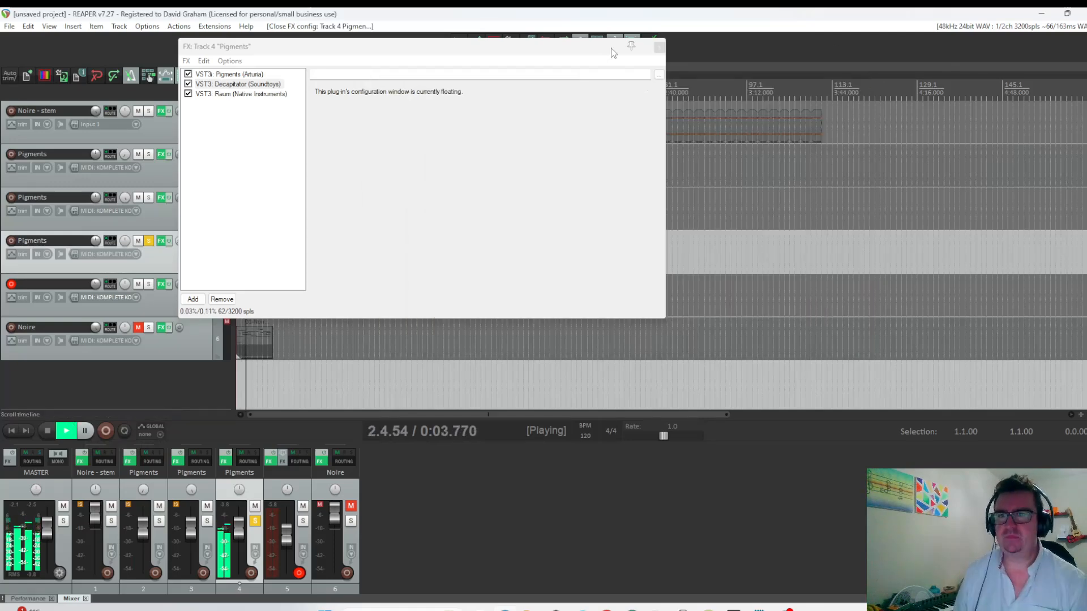
{"action": "left_click", "coordinate": [804, 48]}
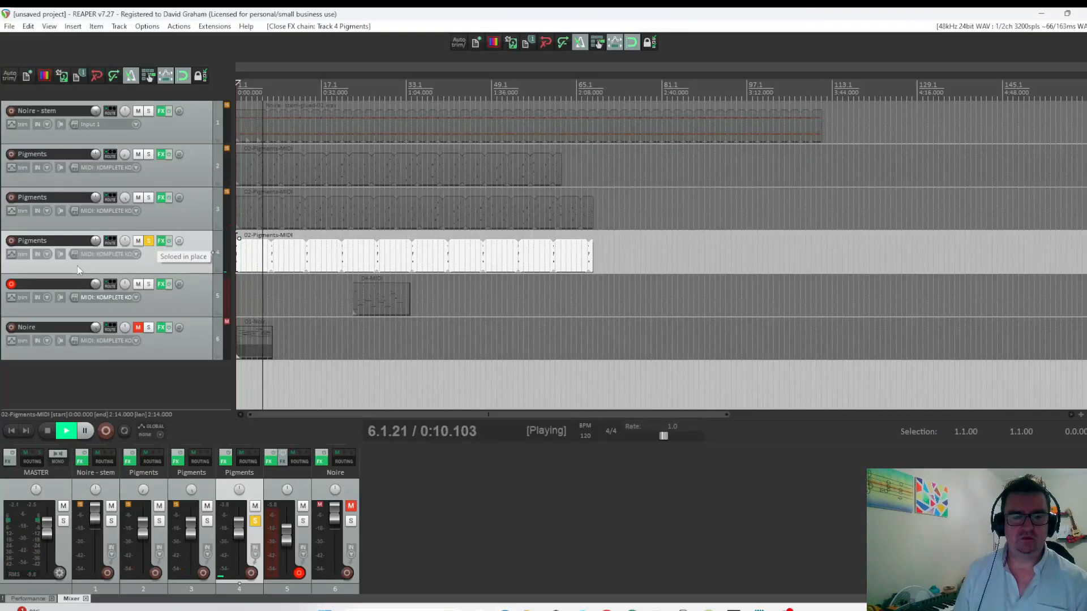
Move the bass MIDI item to the start of the project and stop playback.
{"action": "left_click_drag", "start_coordinate": [363, 312], "coordinate": [247, 298]}
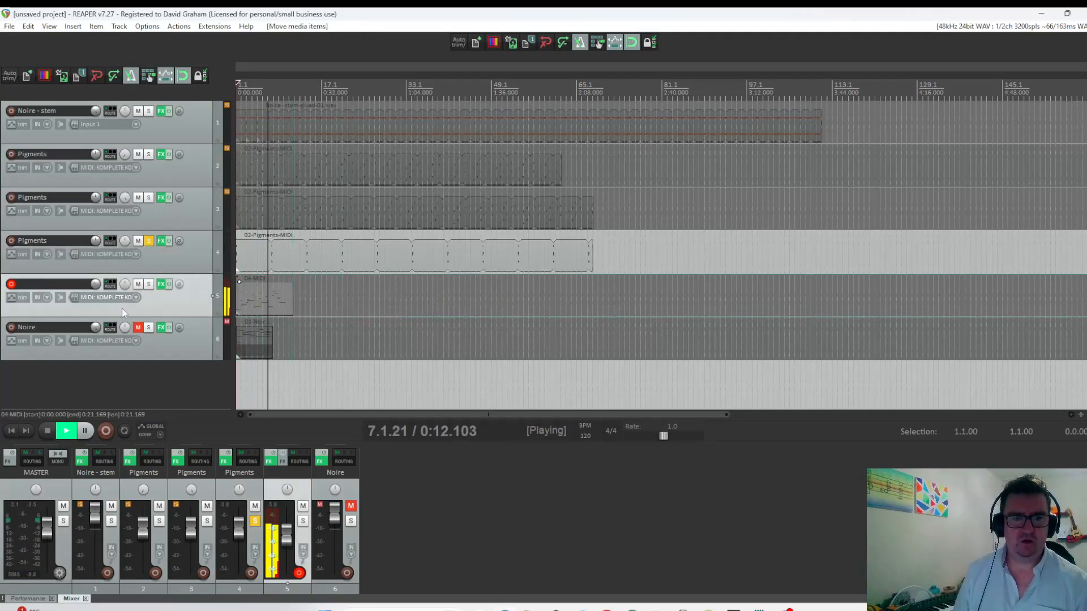
{"action": "key", "text": "space"}
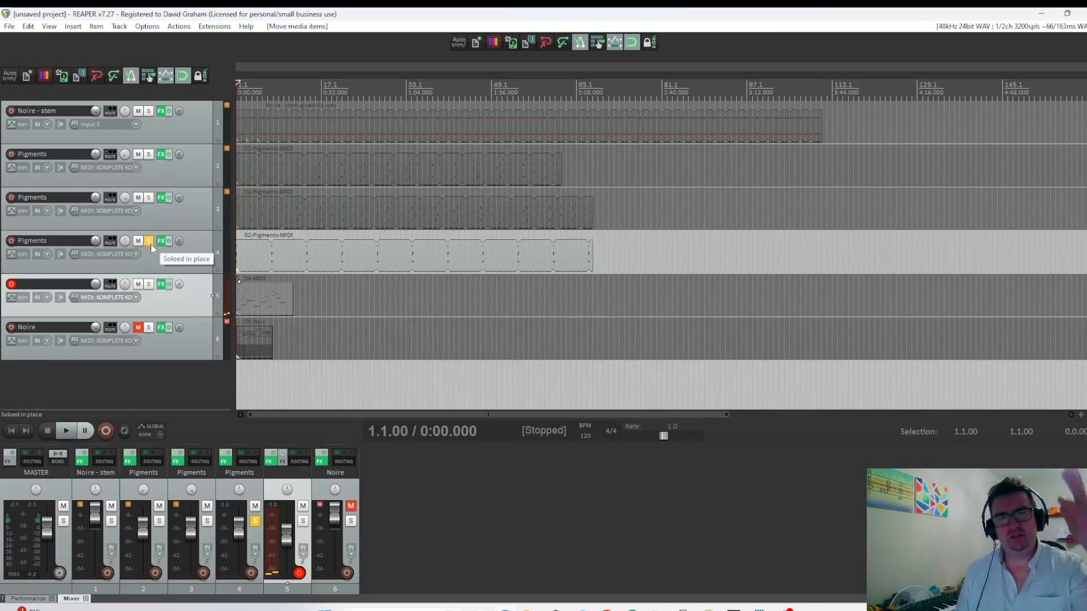
Transpose the sparse Pigments notes up one octave in the MIDI editor, close it and return to the project start.
{"action": "double_click", "coordinate": [371, 252]}
{"action": "scroll", "coordinate": [62, 162], "scroll_direction": "up", "scroll_amount": 3}
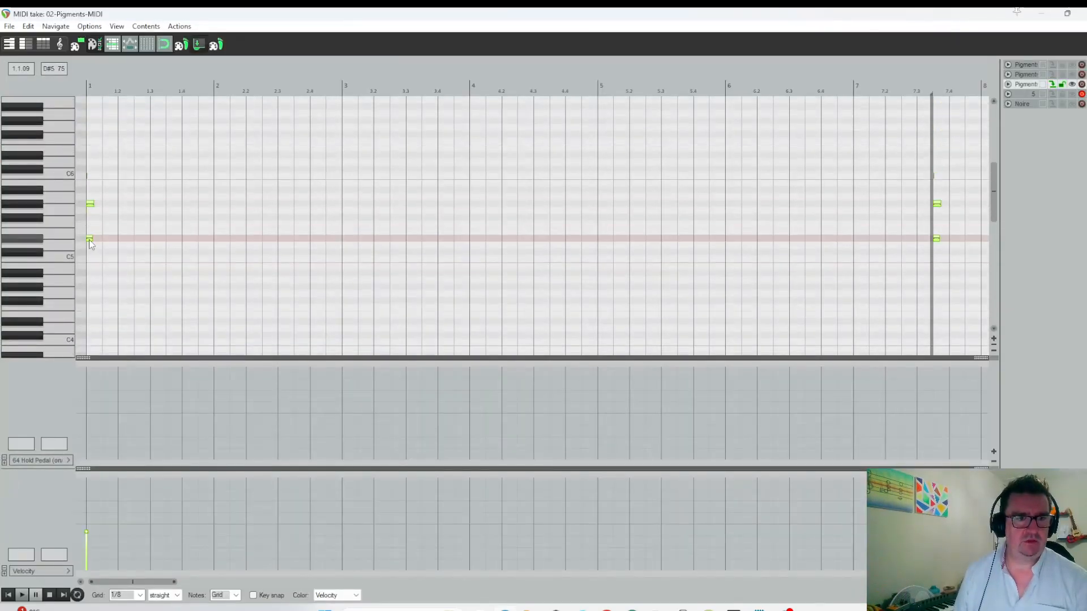
{"action": "left_click_drag", "start_coordinate": [88, 245], "coordinate": [83, 158]}
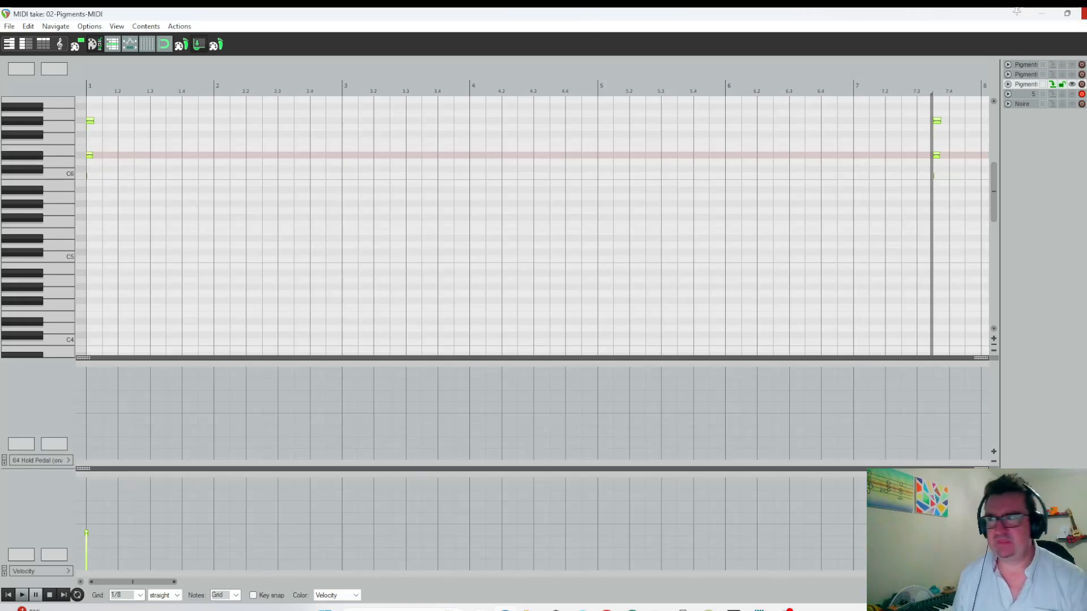
{"action": "left_click", "coordinate": [1081, 13]}
{"action": "left_click", "coordinate": [11, 433]}
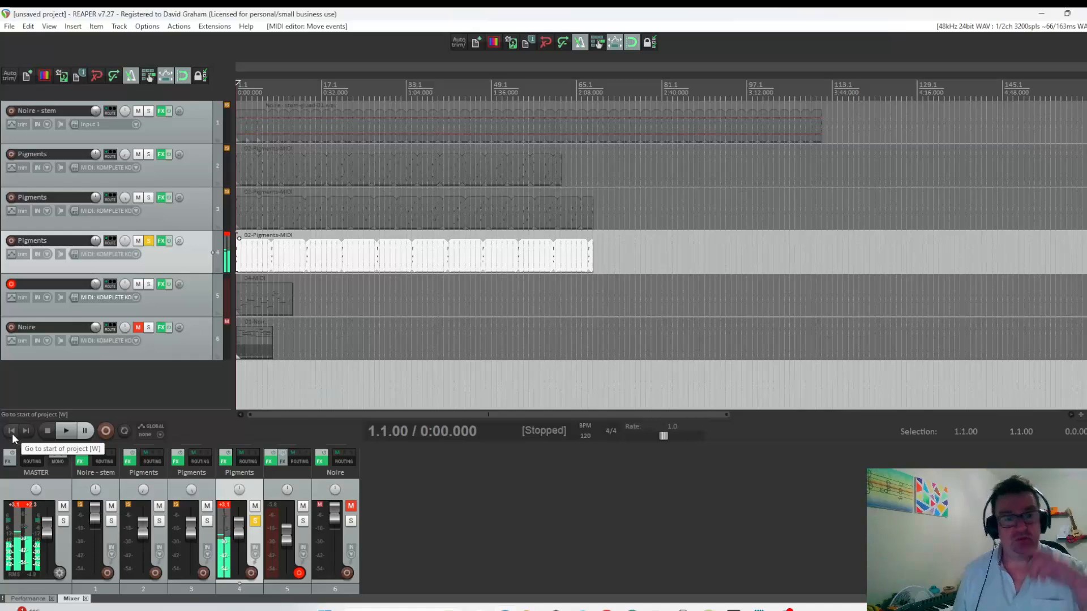
Unsolo the sparse Pigments track and lower its volume slightly while playing the full mix from the start.
{"action": "left_click", "coordinate": [149, 241]}
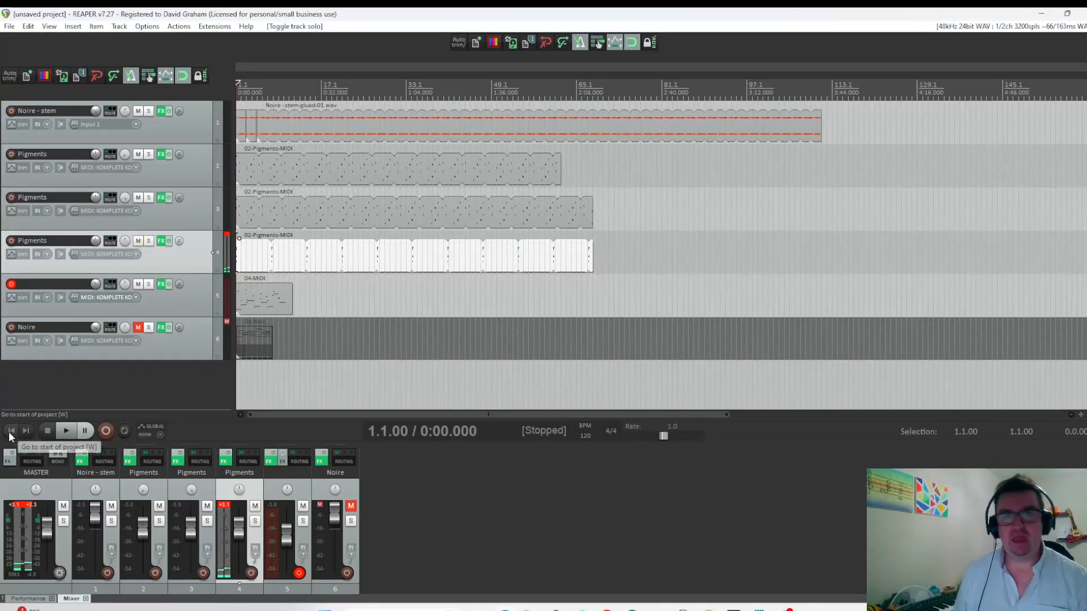
{"action": "key", "text": "space"}
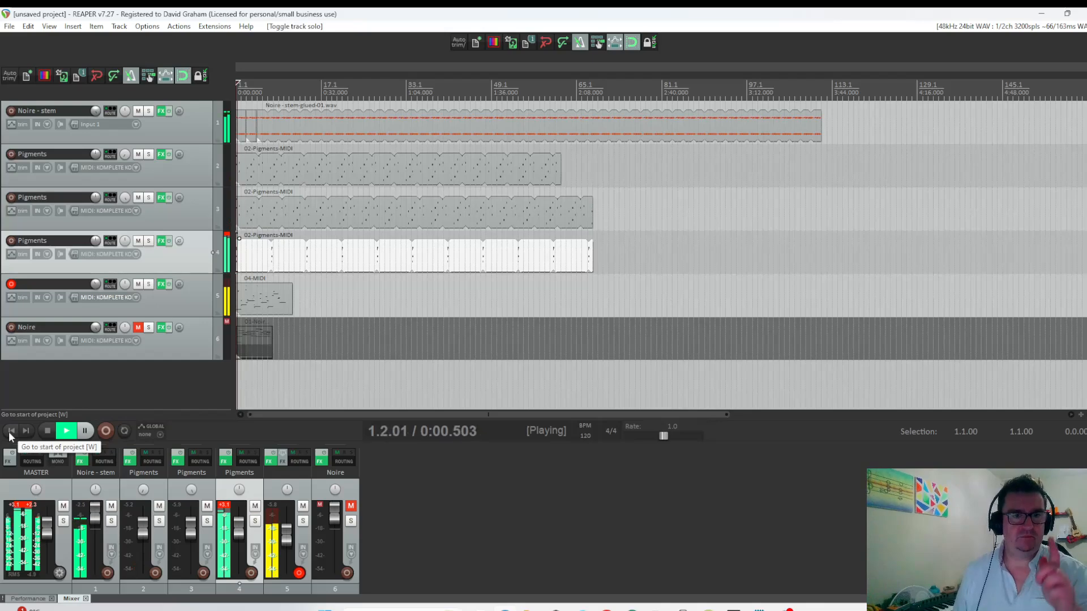
{"action": "left_click_drag", "start_coordinate": [93, 242], "coordinate": [94, 249]}
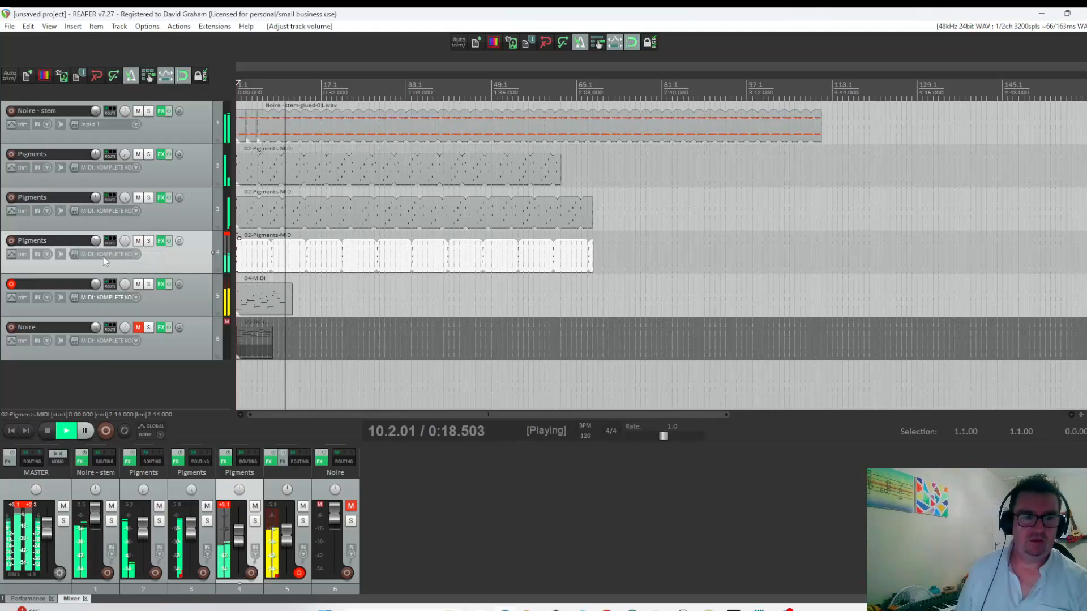
{"action": "left_click", "coordinate": [48, 431]}
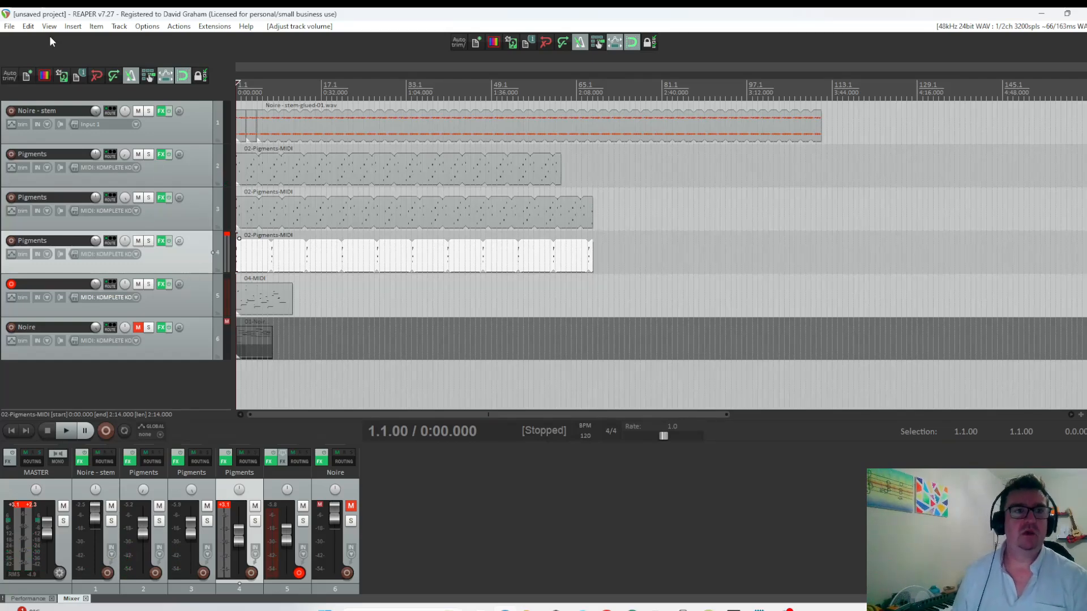
Insert the track template containing Battery 4, ReaEQ, Ozone 11 Vintage Tape and Raum below the sparse Pigments track.
{"action": "left_click", "coordinate": [73, 26]}
{"action": "mouse_move", "coordinate": [154, 258]}
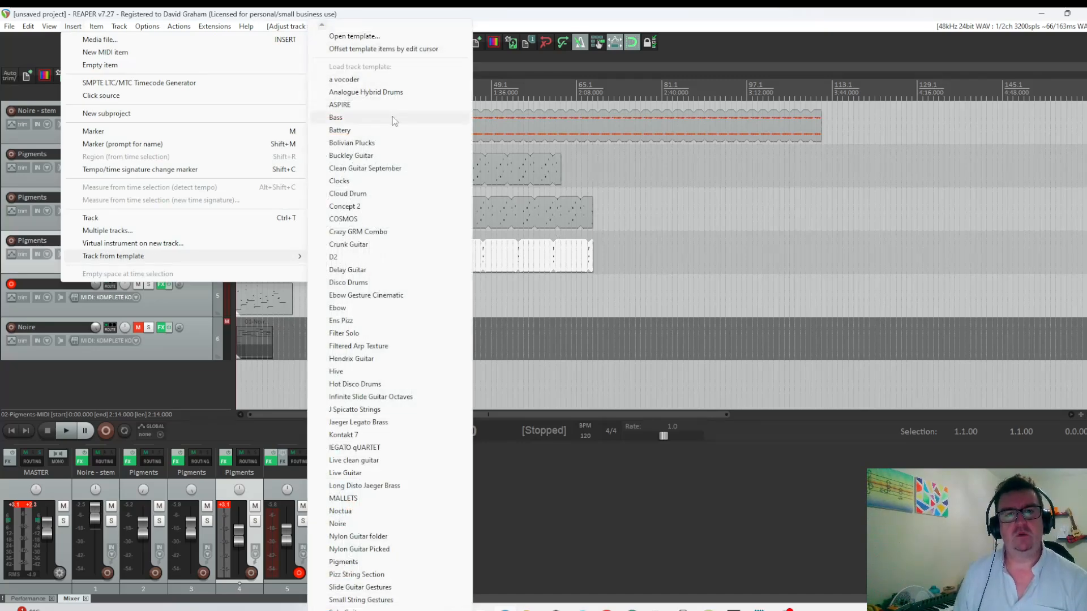
{"action": "mouse_move", "coordinate": [374, 610]}
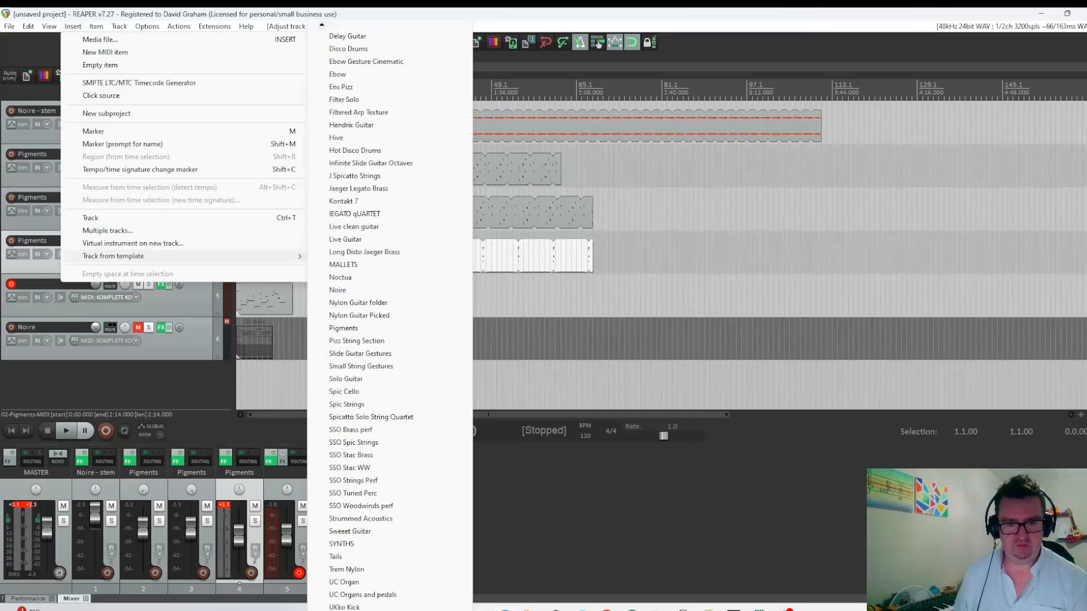
{"action": "left_click", "coordinate": [353, 533]}
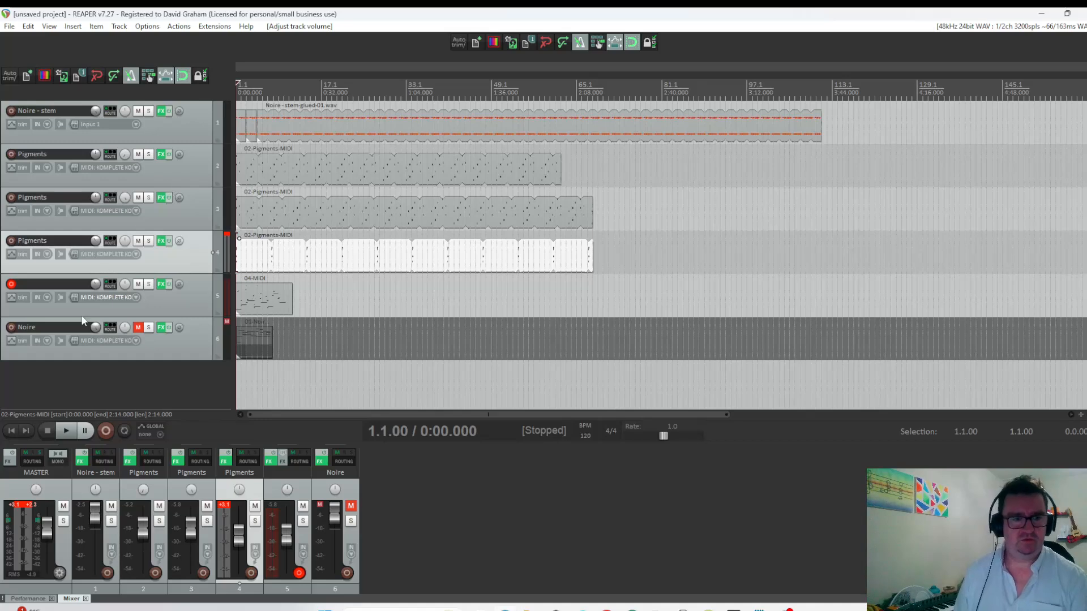
{"action": "key", "text": "ctrl+t"}
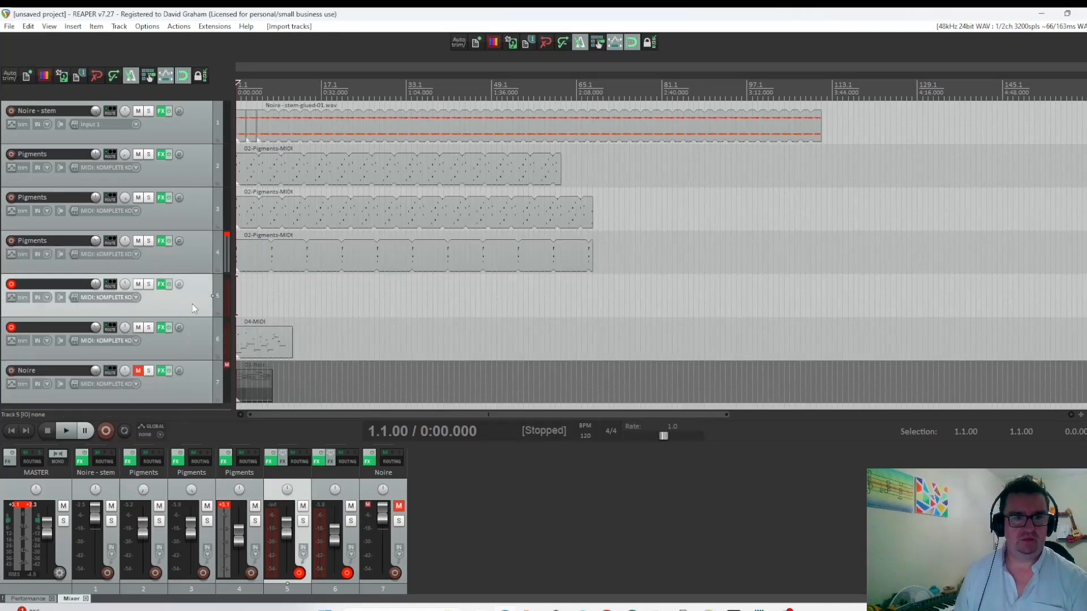
Add an empty track and move it above the Noire - stem track.
{"action": "left_click", "coordinate": [193, 122]}
{"action": "key", "text": "ctrl+t"}
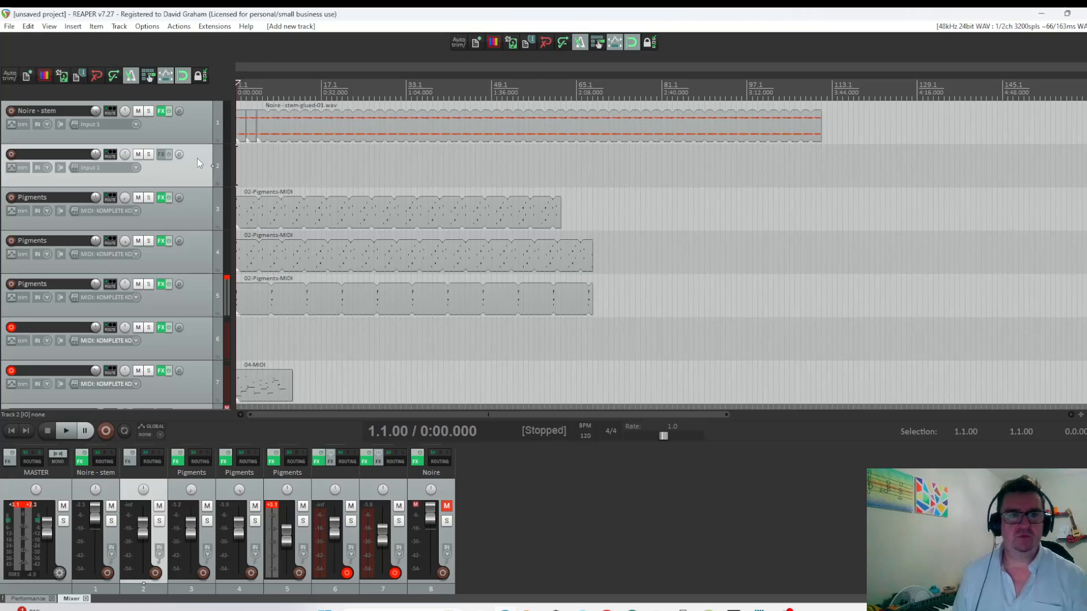
{"action": "left_click_drag", "start_coordinate": [196, 158], "coordinate": [195, 107]}
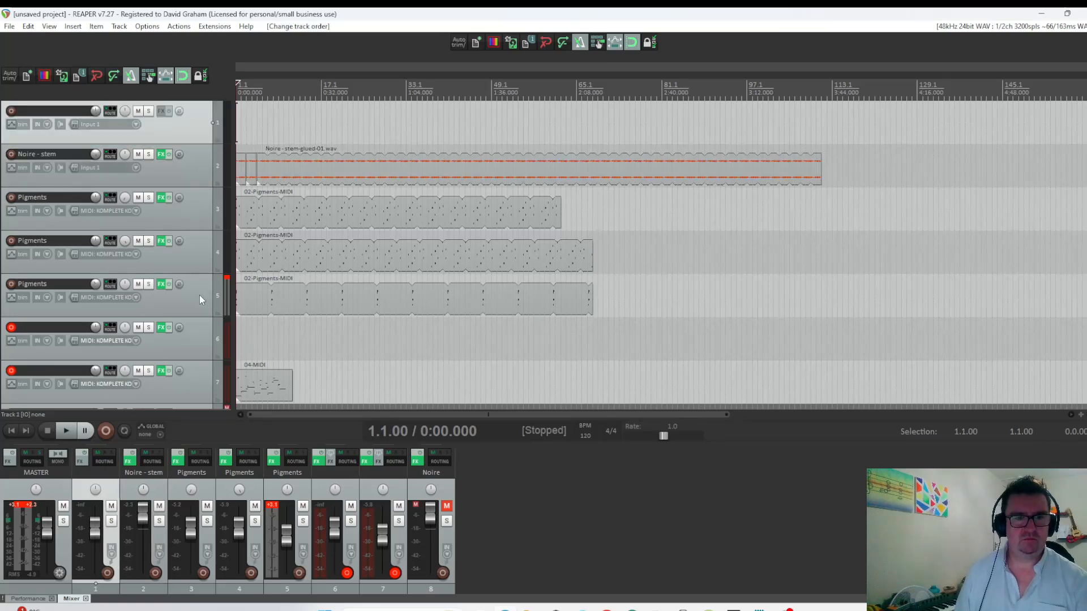
Turn the empty top track into a folder containing the Noire - stem track and all three Pigments tracks.
{"action": "left_click", "coordinate": [216, 137]}
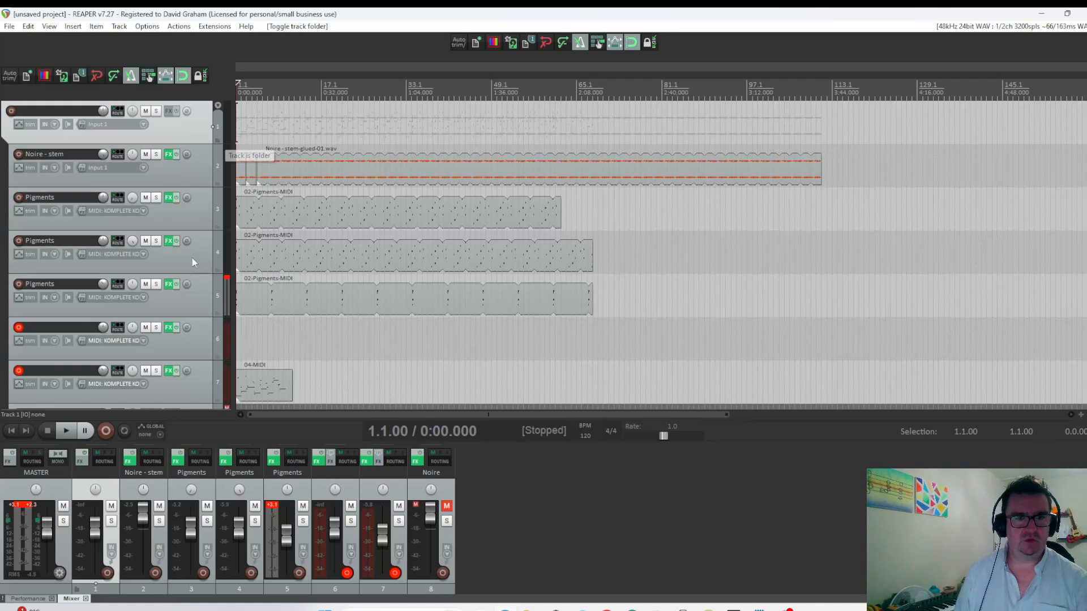
{"action": "left_click", "coordinate": [218, 270]}
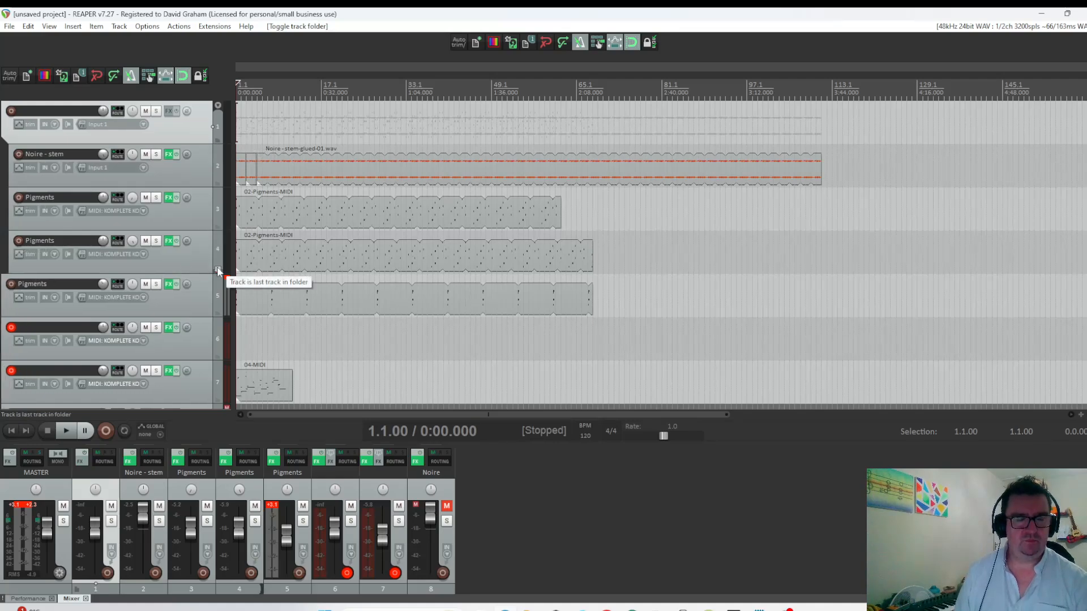
{"action": "left_click", "coordinate": [205, 276]}
{"action": "left_click_drag", "start_coordinate": [204, 276], "coordinate": [197, 153]}
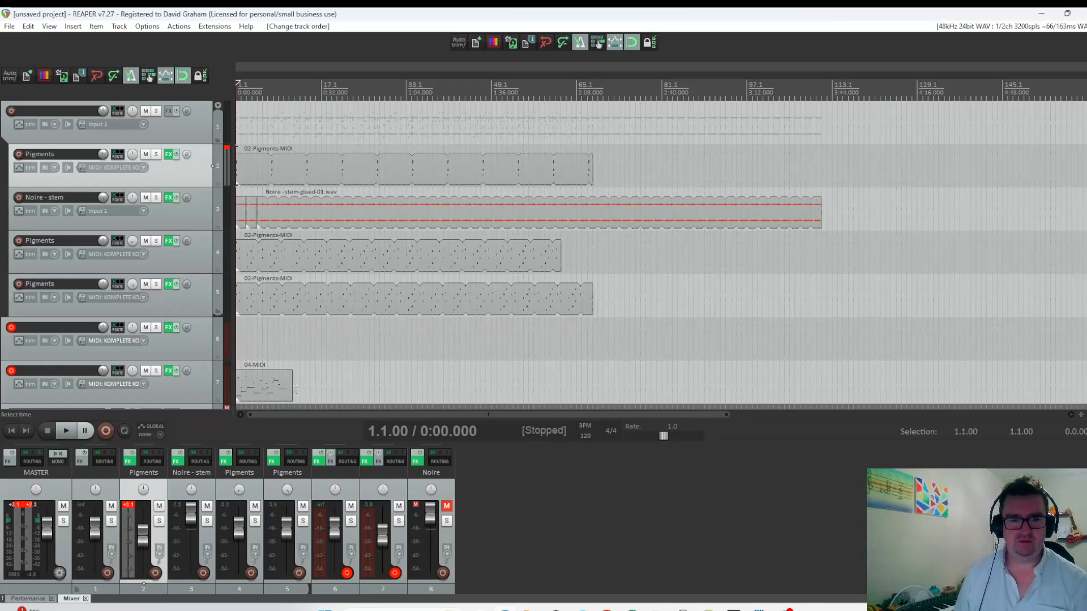
Loop the bass MIDI item out to bar 81 and shorten its source loop to end at 10.3.
{"action": "left_click_drag", "start_coordinate": [294, 389], "coordinate": [662, 363]}
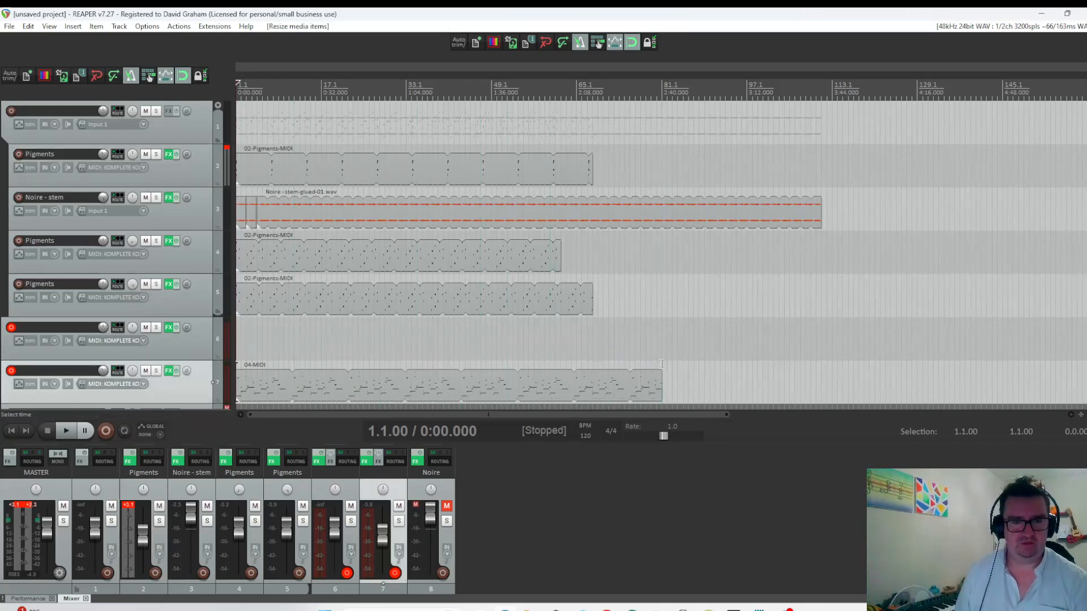
{"action": "double_click", "coordinate": [272, 375]}
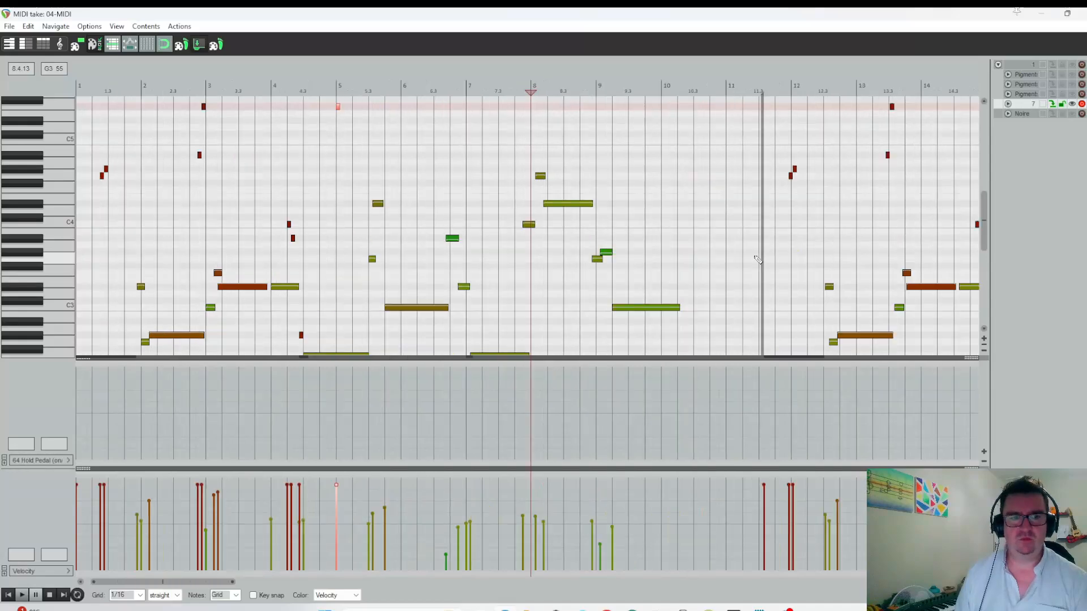
{"action": "left_click_drag", "start_coordinate": [761, 171], "coordinate": [689, 165]}
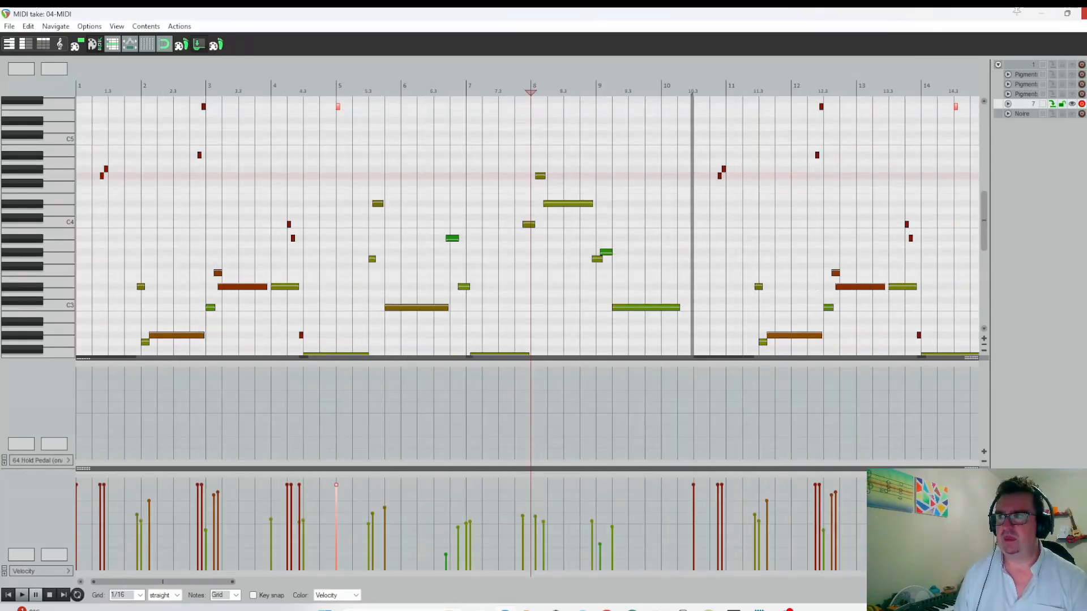
{"action": "left_click", "coordinate": [1084, 14]}
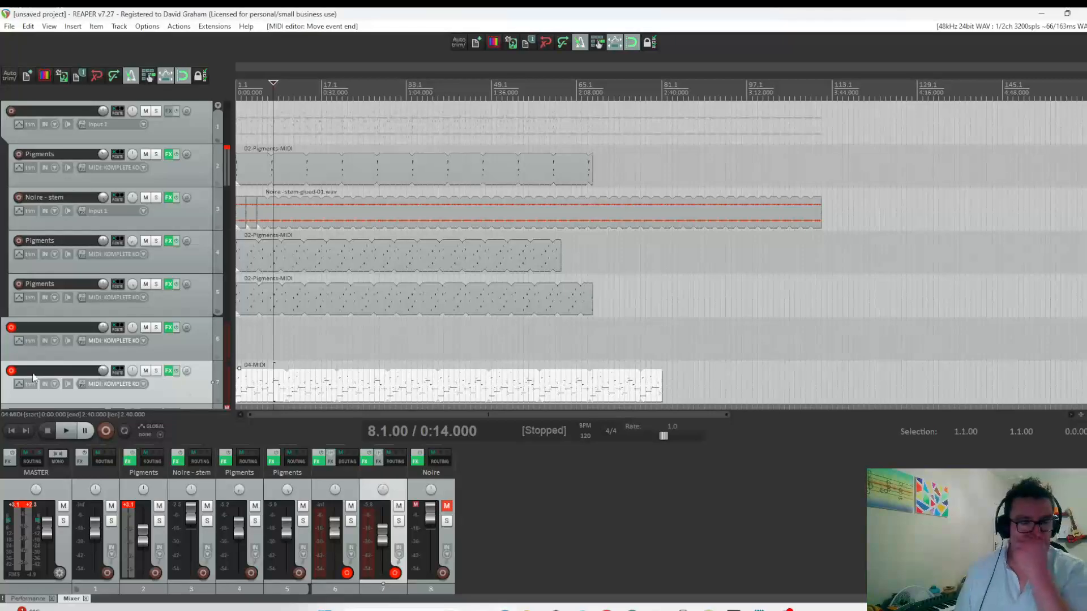
Disarm the bass track and create a MIDI item from bar 1 to bar 6 on the Battery 4 track.
{"action": "left_click", "coordinate": [10, 370]}
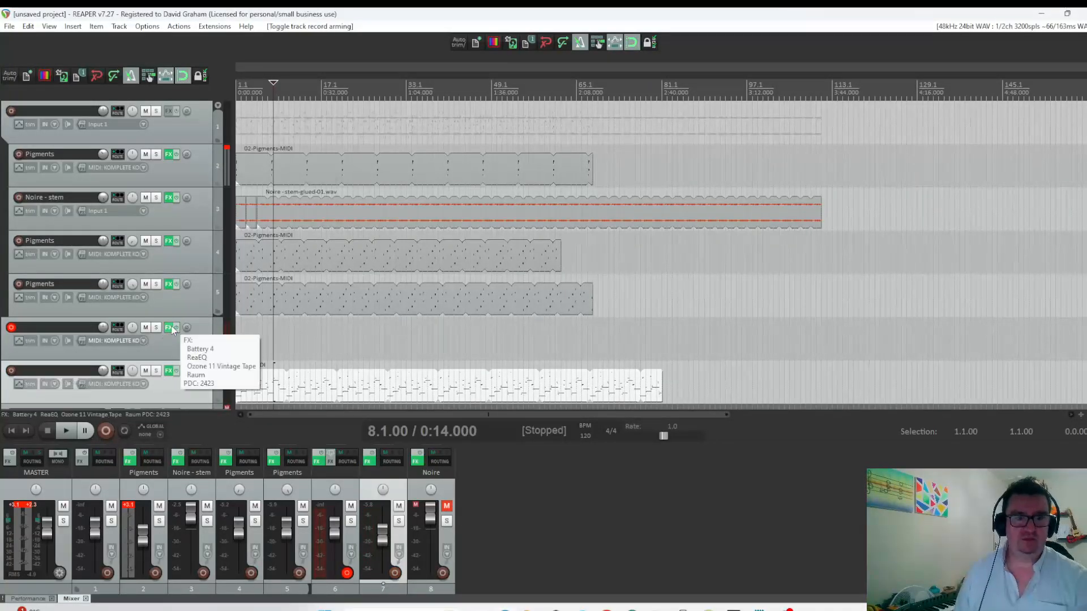
{"action": "left_click_drag", "start_coordinate": [237, 339], "coordinate": [263, 339]}
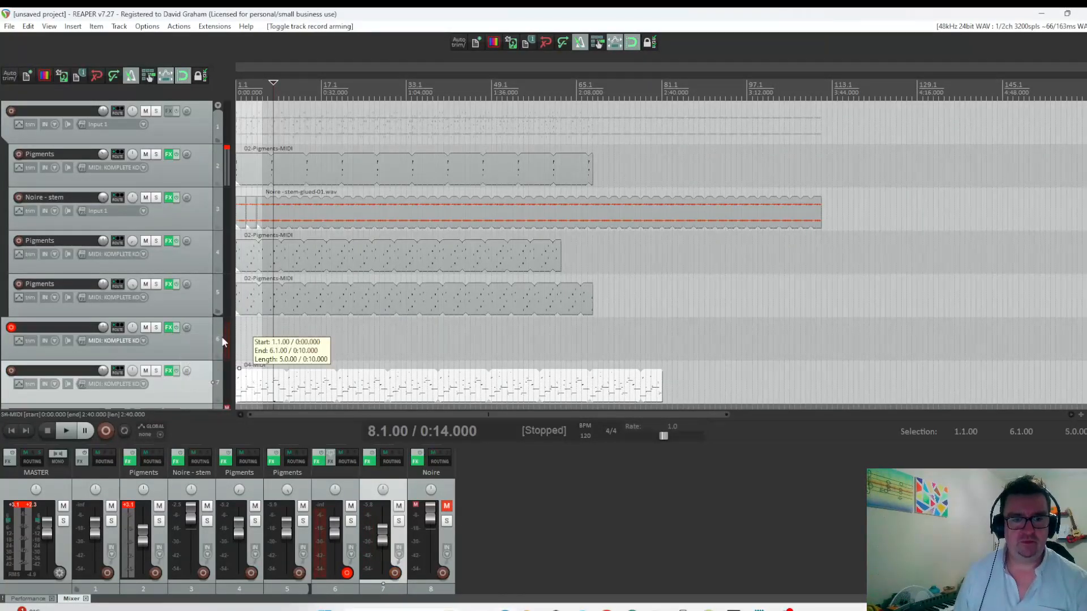
{"action": "left_click", "coordinate": [73, 26]}
{"action": "left_click", "coordinate": [100, 64]}
{"action": "left_click_drag", "start_coordinate": [252, 388], "coordinate": [254, 352]}
Draw 1/16 C2 notes on all four beats of bar 1 in the new Battery 4 MIDI item.
{"action": "double_click", "coordinate": [250, 342]}
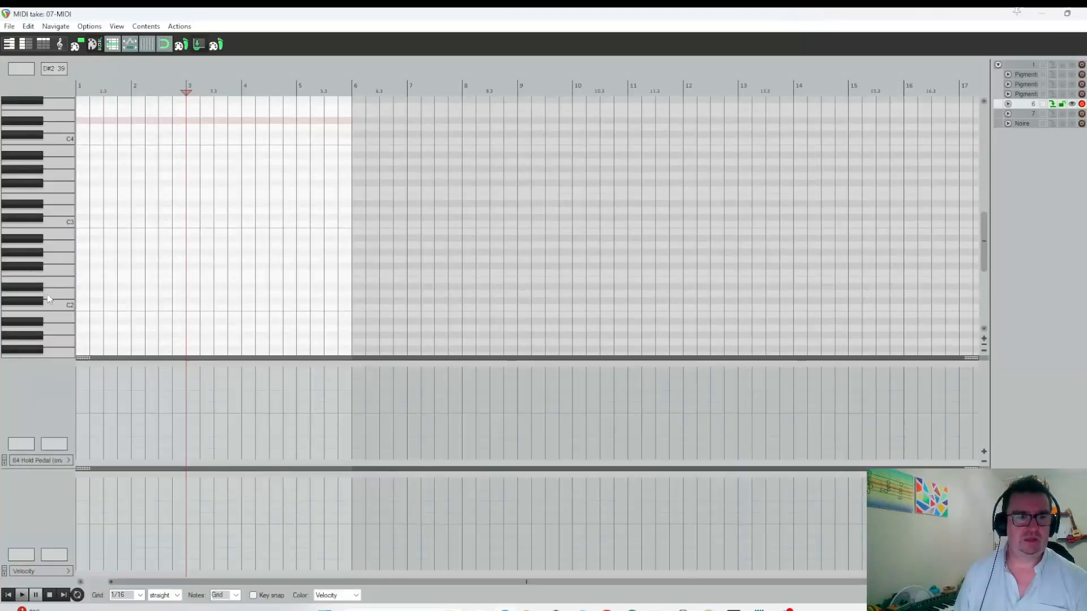
{"action": "left_click", "coordinate": [81, 309]}
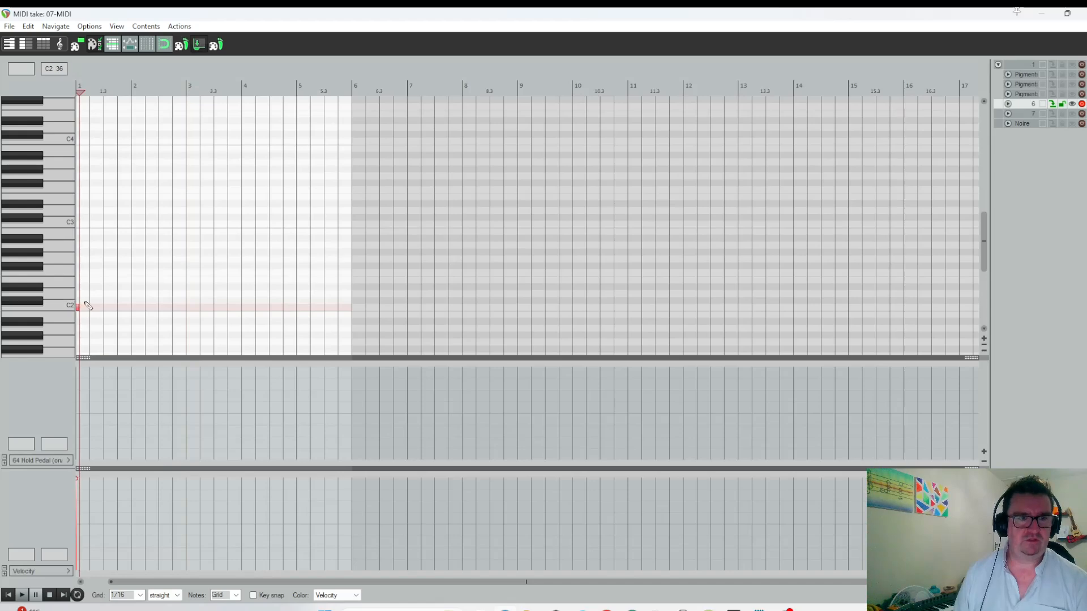
{"action": "scroll", "coordinate": [211, 289], "scroll_direction": "up", "scroll_amount": 3}
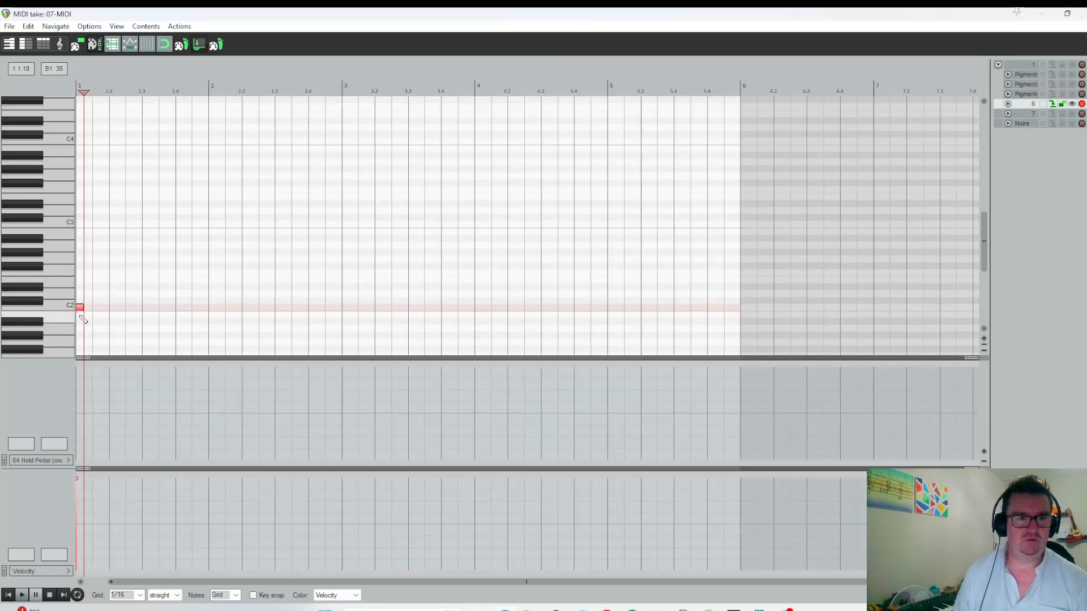
{"action": "left_click", "coordinate": [113, 308]}
{"action": "left_click", "coordinate": [146, 307]}
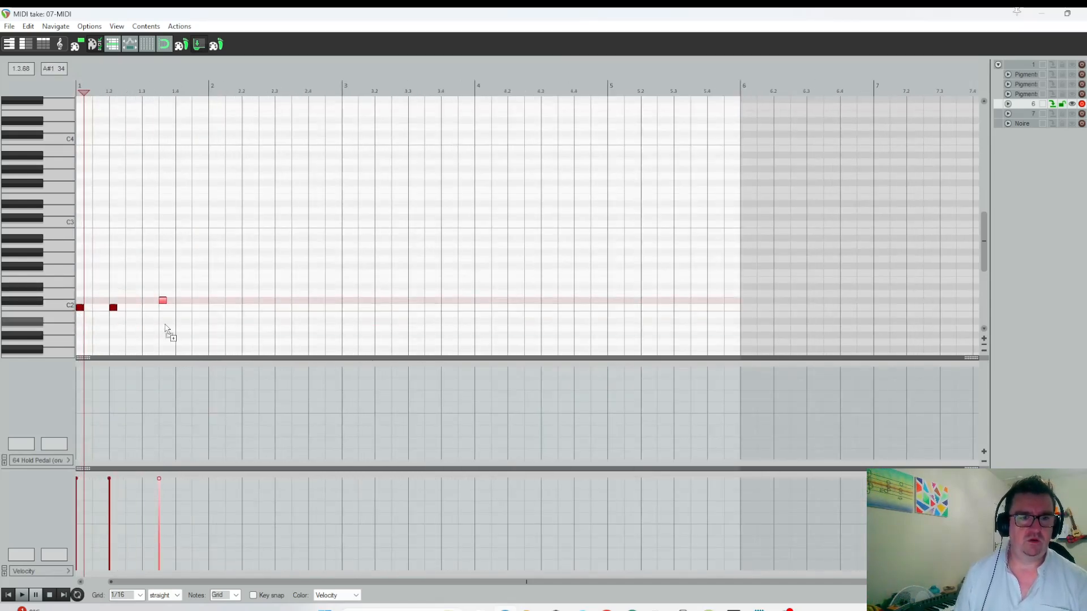
{"action": "left_click", "coordinate": [179, 308]}
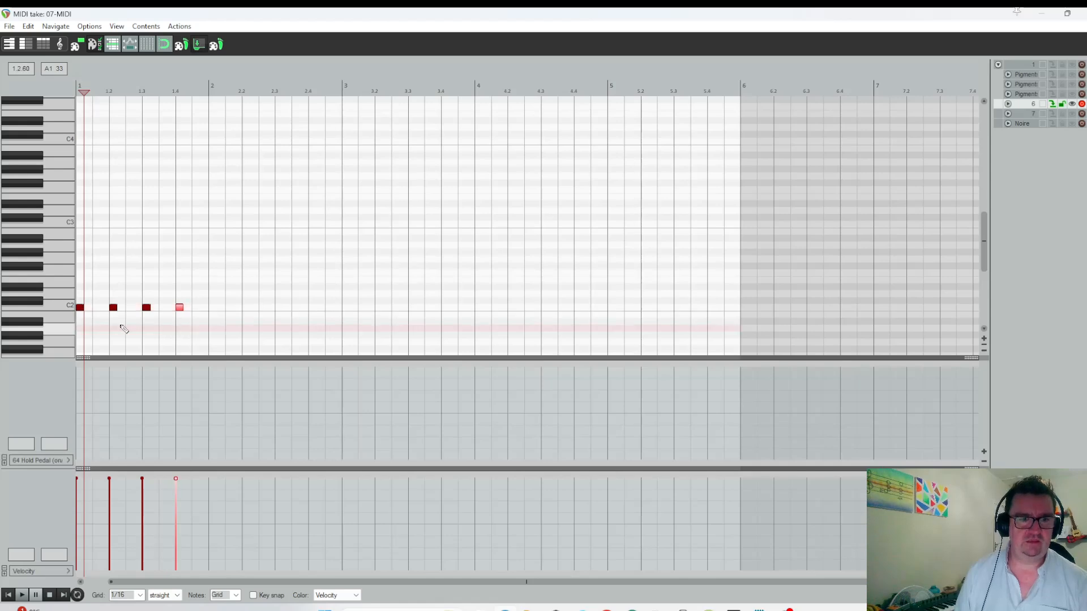
Add off-beat D2 notes within beats 1, 3 and 4 and a C2 at 2.1, and shorten the drum item's source loop to 2.2.
{"action": "left_click", "coordinate": [102, 295]}
{"action": "left_click", "coordinate": [106, 294]}
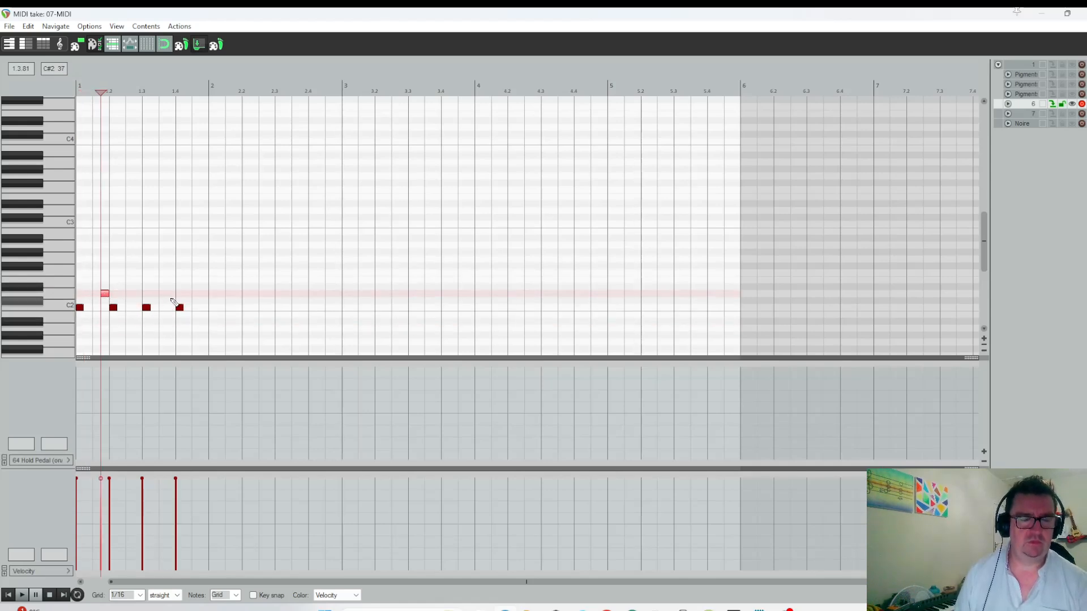
{"action": "left_click", "coordinate": [171, 294]}
{"action": "left_click", "coordinate": [188, 294]}
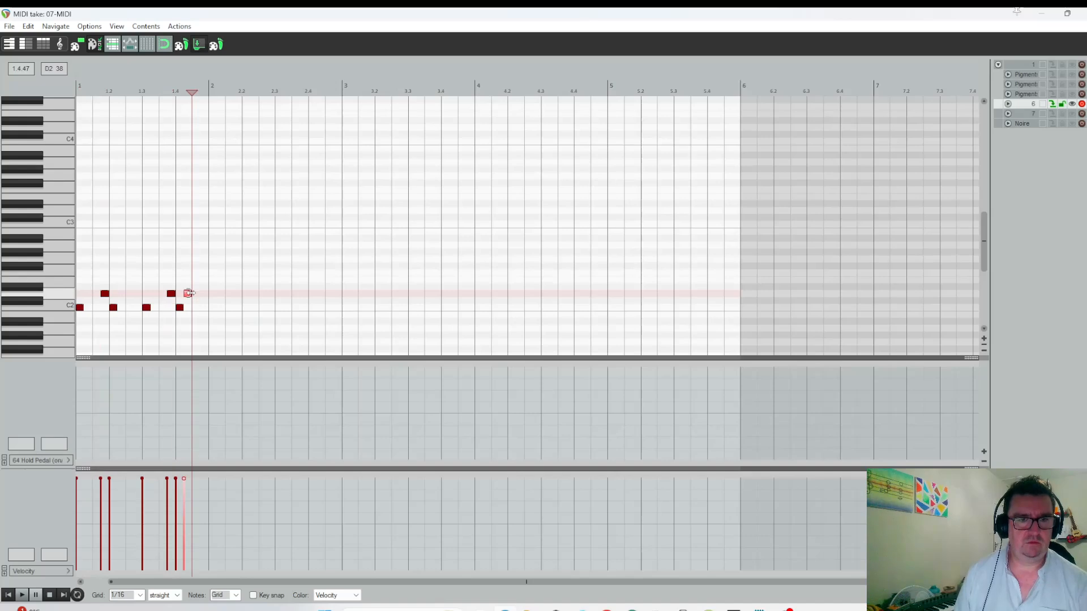
{"action": "left_click_drag", "start_coordinate": [189, 300], "coordinate": [198, 302]}
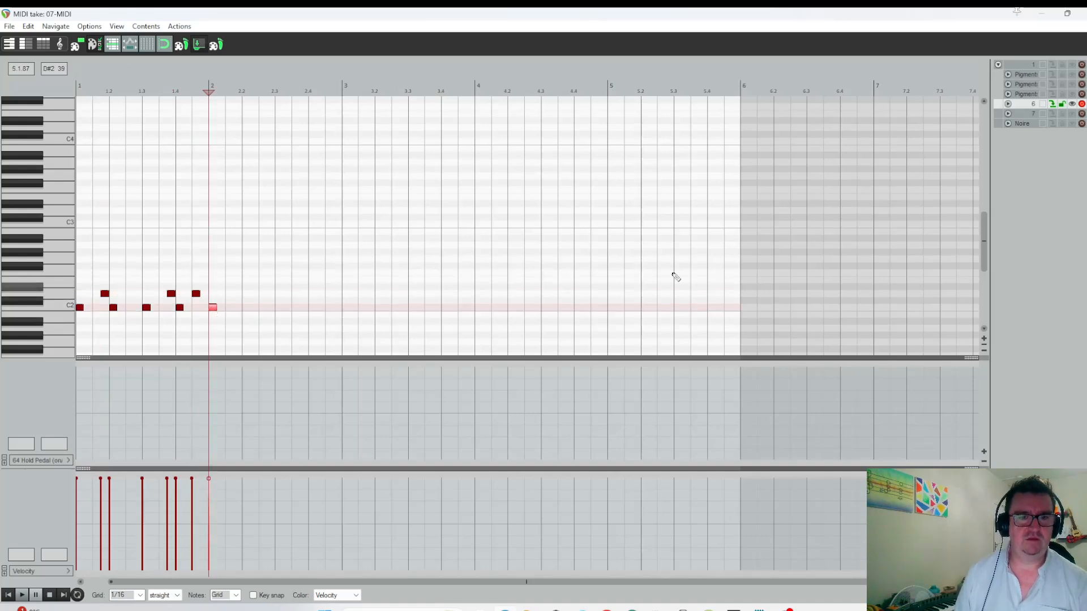
{"action": "left_click_drag", "start_coordinate": [740, 220], "coordinate": [238, 227]}
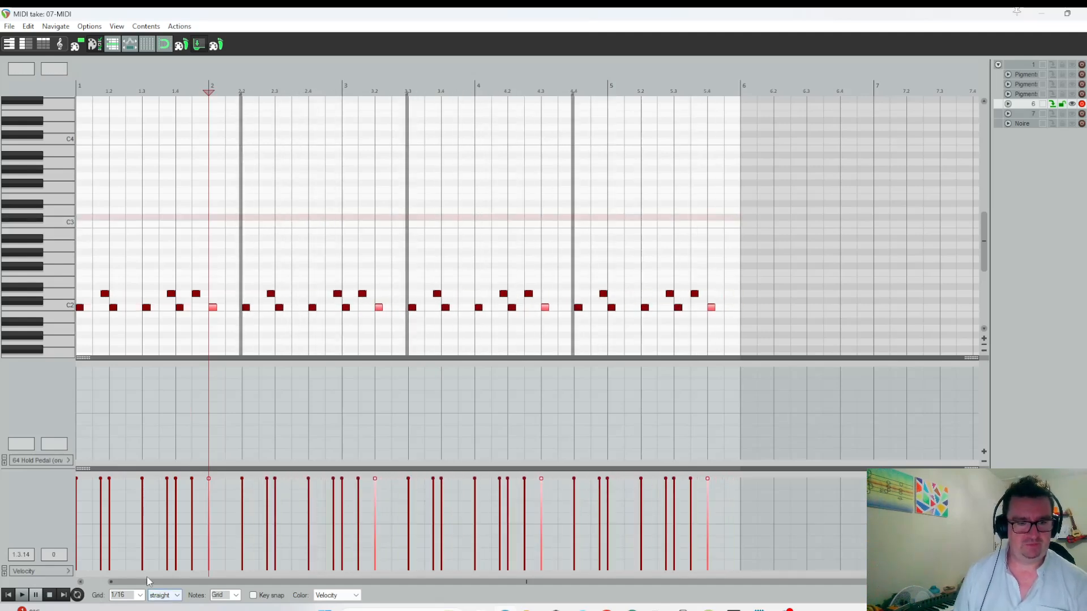
{"action": "left_click", "coordinate": [1082, 13]}
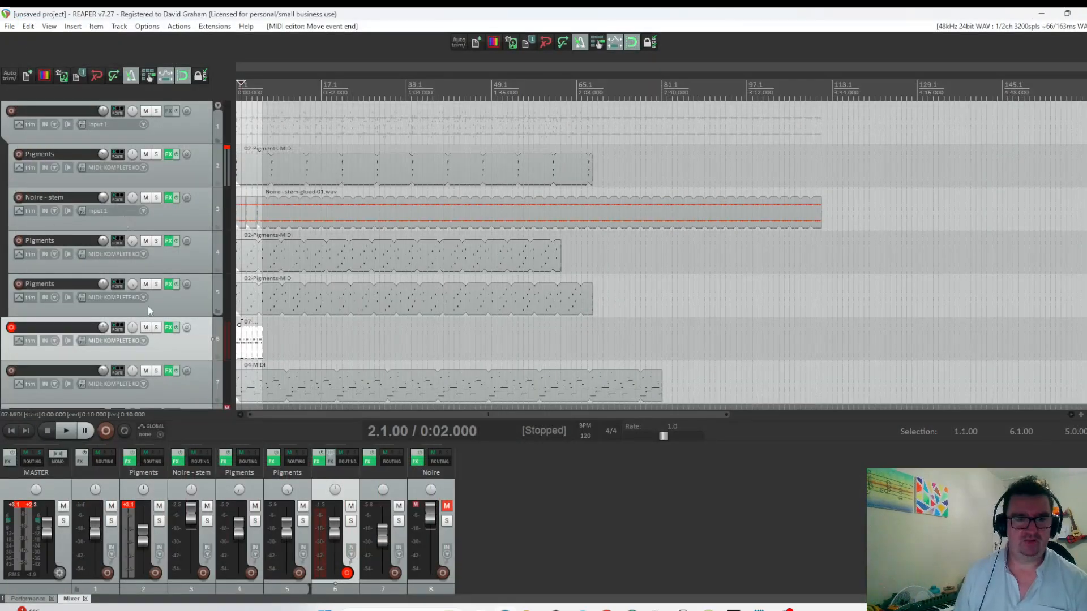
Solo the Battery 4 track, play it from the start and raise its volume slightly.
{"action": "left_click", "coordinate": [157, 327]}
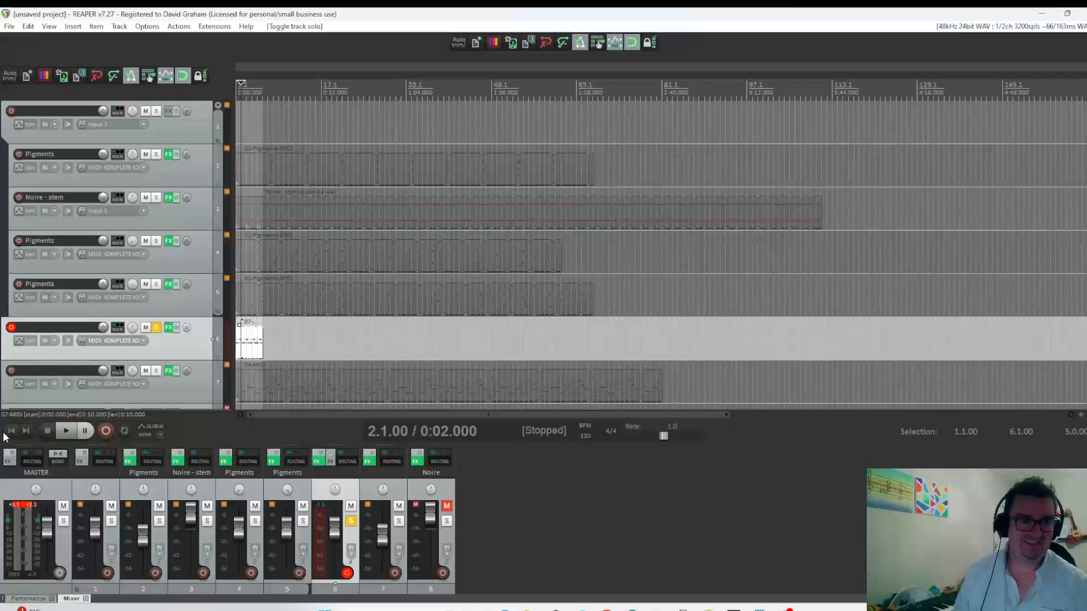
{"action": "left_click", "coordinate": [9, 433]}
{"action": "key", "text": "space"}
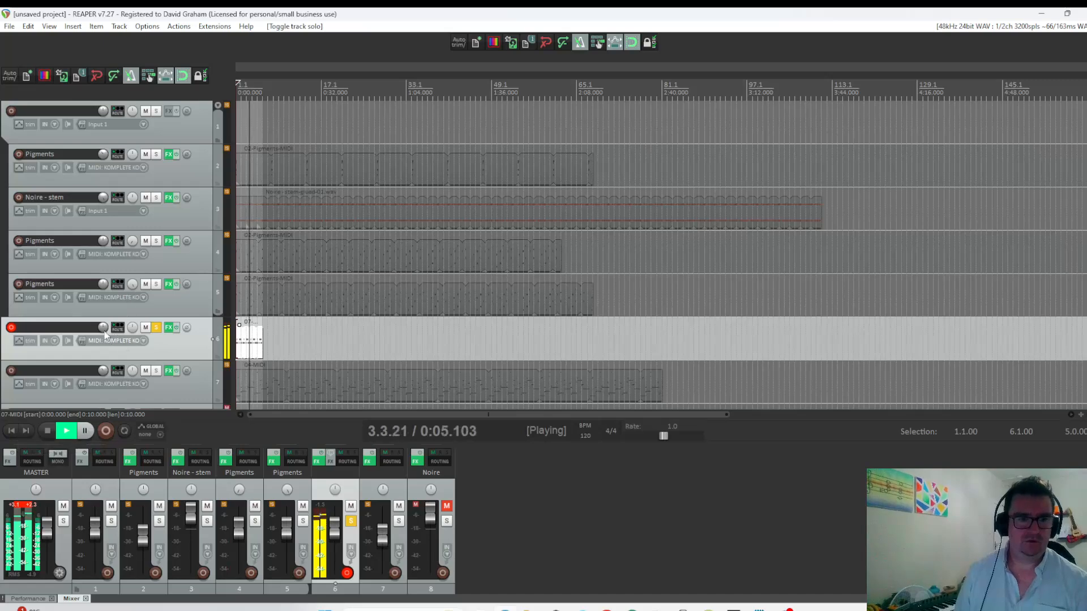
{"action": "left_click_drag", "start_coordinate": [103, 330], "coordinate": [101, 330]}
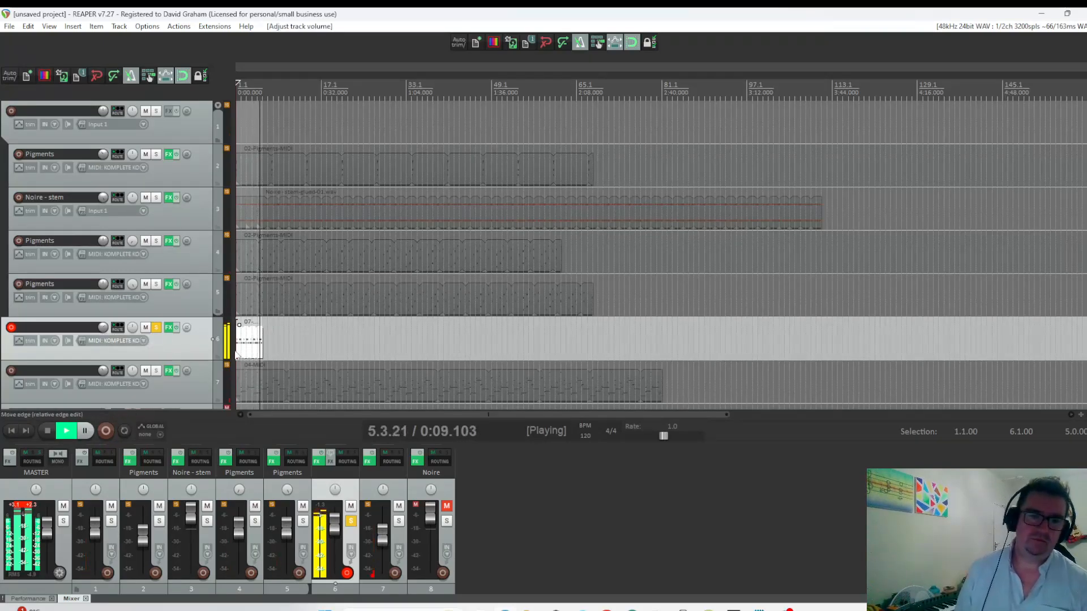
{"action": "key", "text": "space"}
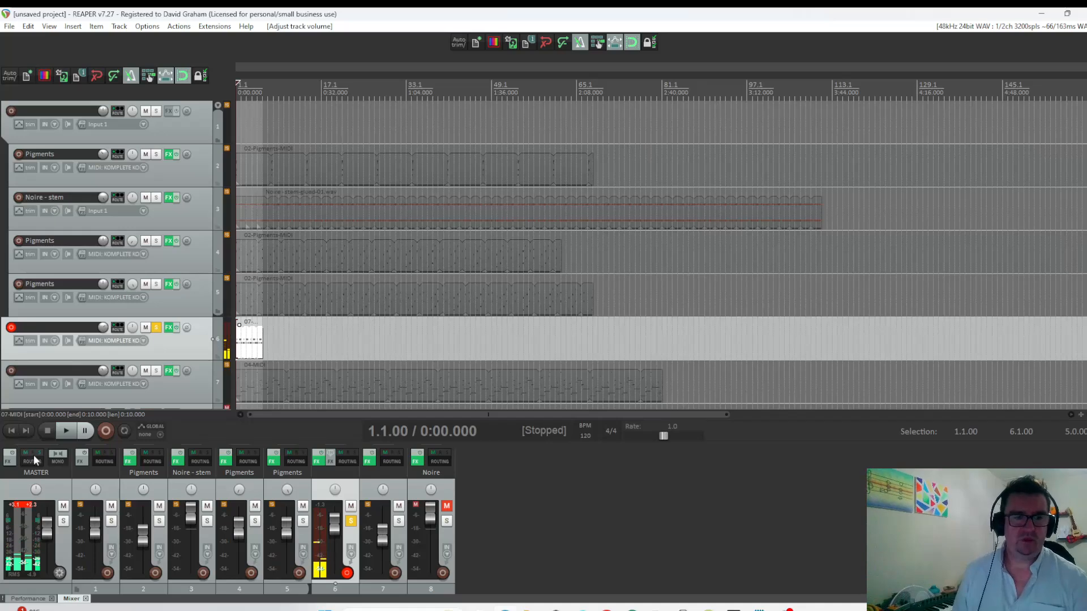
Add the ReaComp (Cockos) compressor to the folder track and move its window clear of the track controls.
{"action": "left_click", "coordinate": [168, 111]}
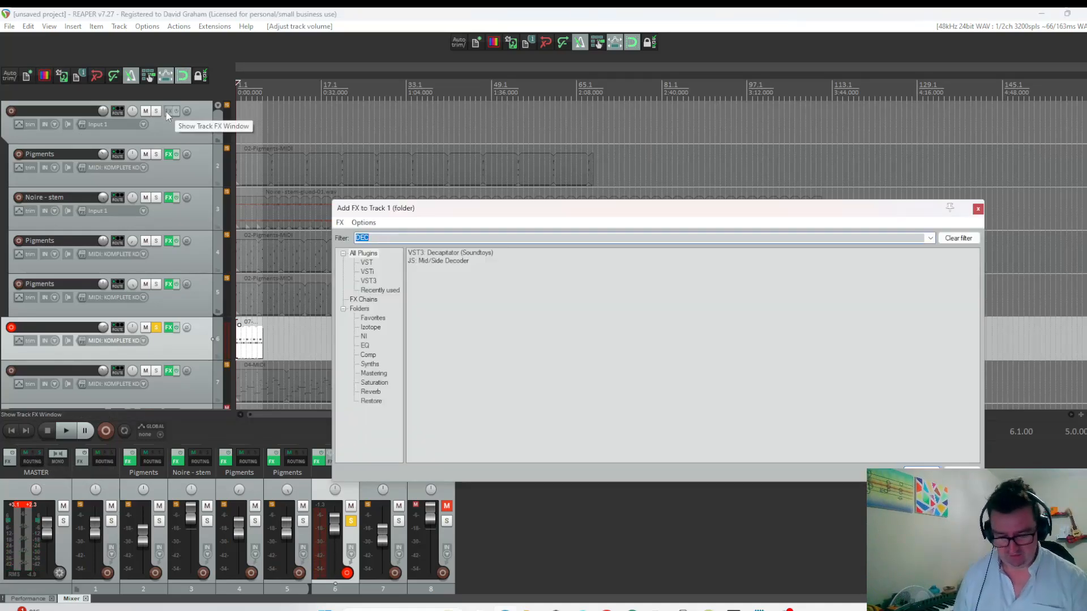
{"action": "type", "text": "COMP"}
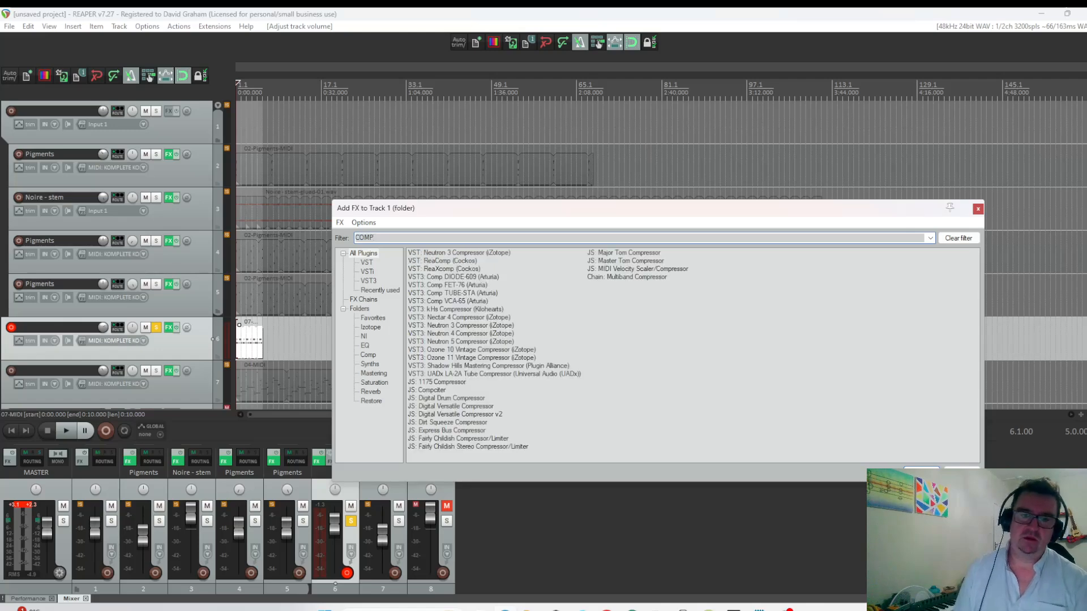
{"action": "double_click", "coordinate": [437, 261]}
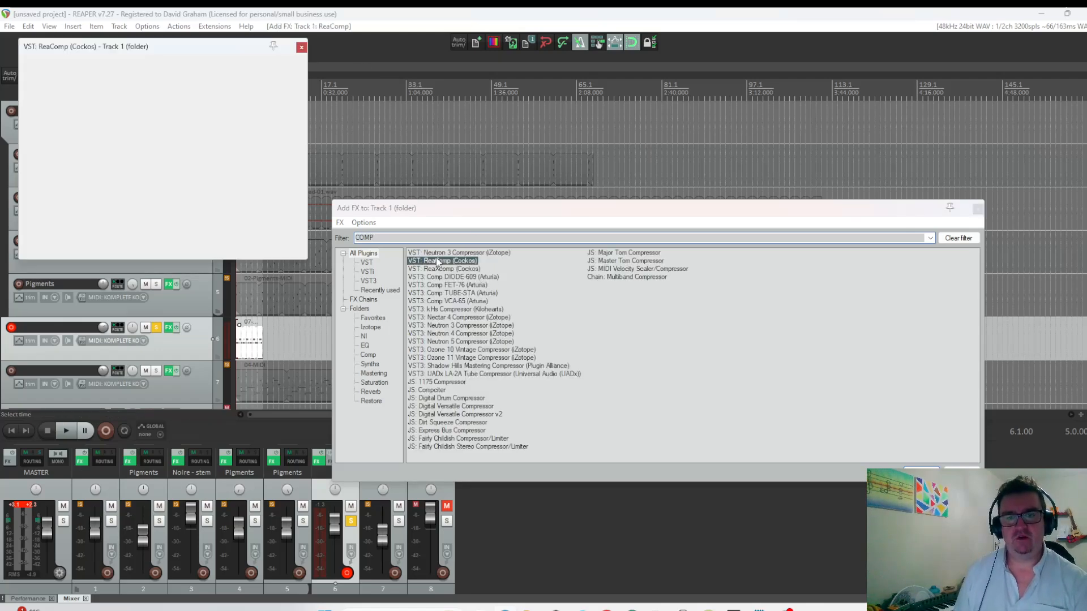
{"action": "left_click_drag", "start_coordinate": [178, 48], "coordinate": [541, 104]}
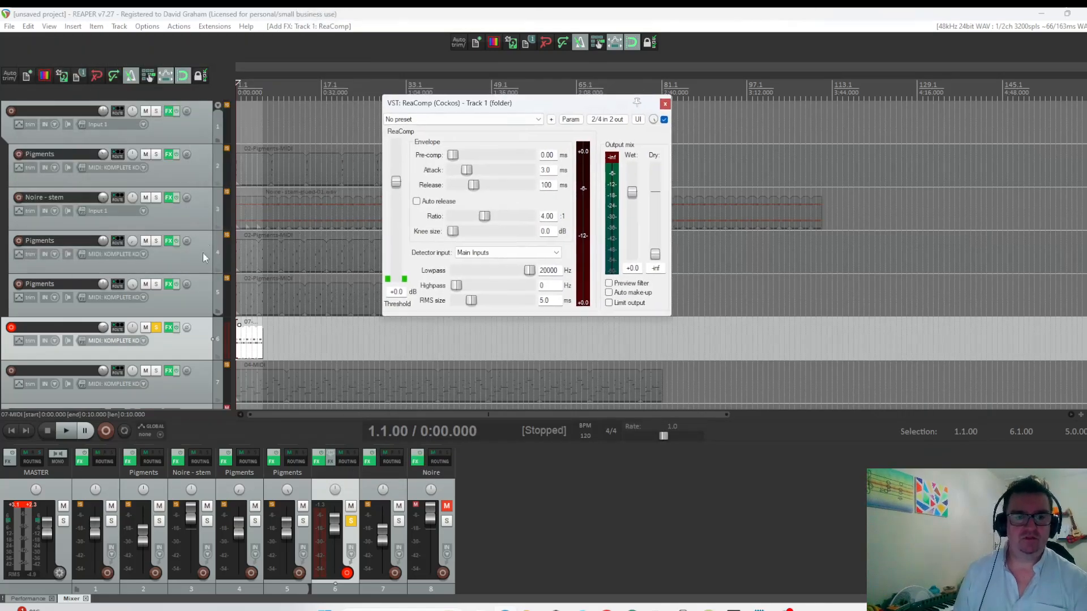
Set ReaComp's detector input to Auxiliary Inputs and send the Battery 4 track's audio 1/2 to the folder track's channels 3/4.
{"action": "left_click_drag", "start_coordinate": [116, 330], "coordinate": [372, 296]}
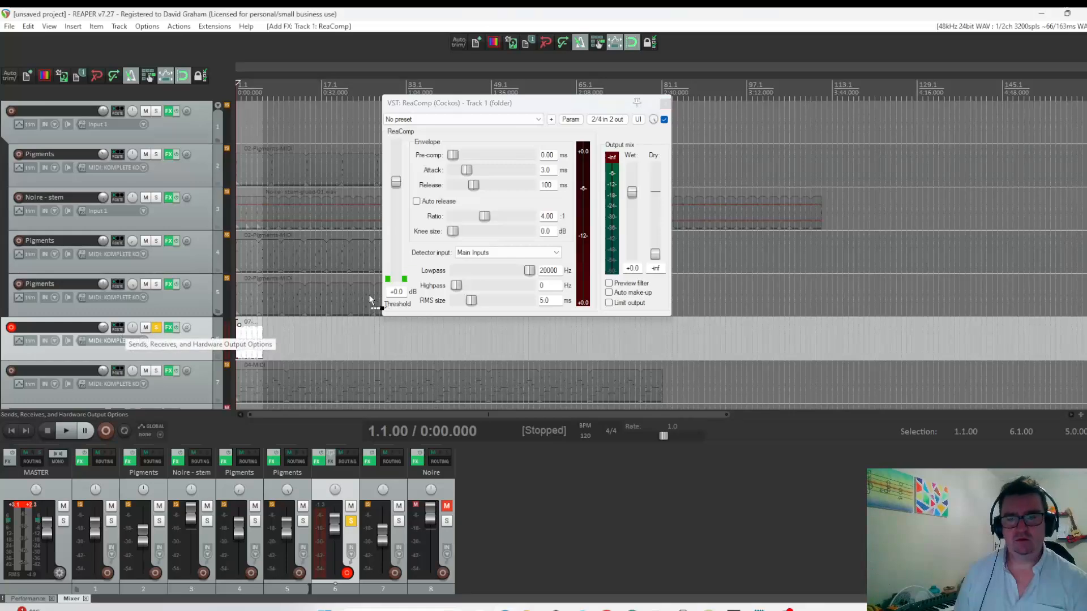
{"action": "left_click", "coordinate": [117, 329]}
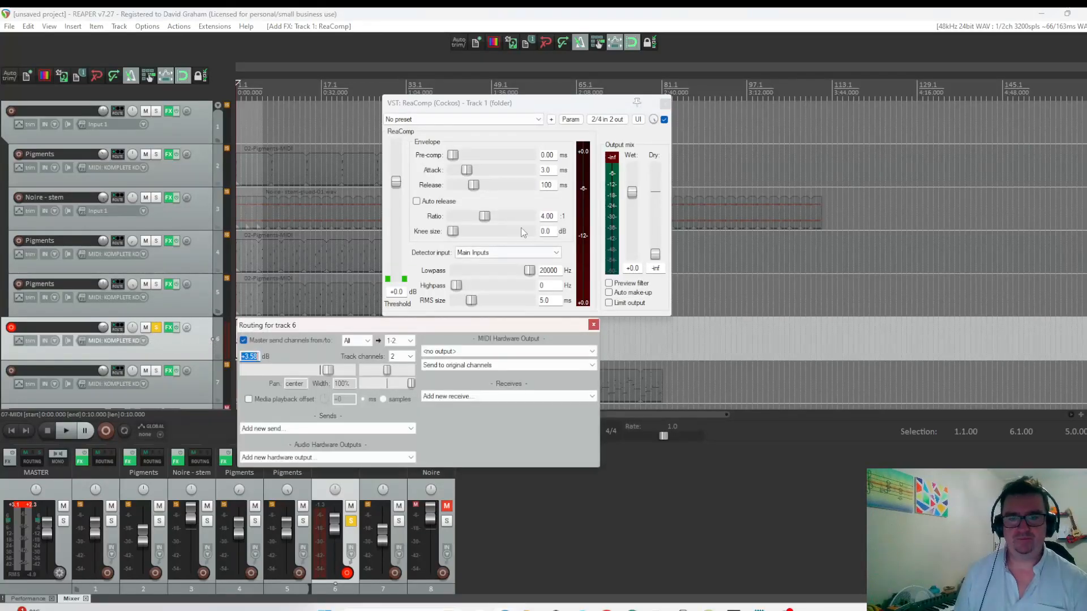
{"action": "left_click", "coordinate": [593, 324]}
{"action": "left_click", "coordinate": [486, 256]}
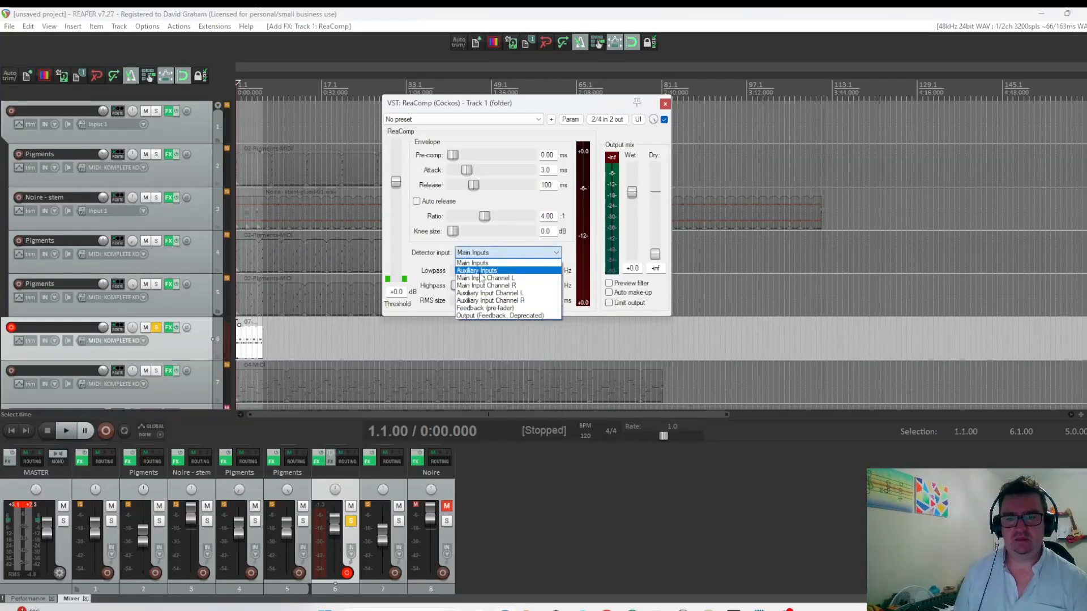
{"action": "left_click", "coordinate": [480, 272]}
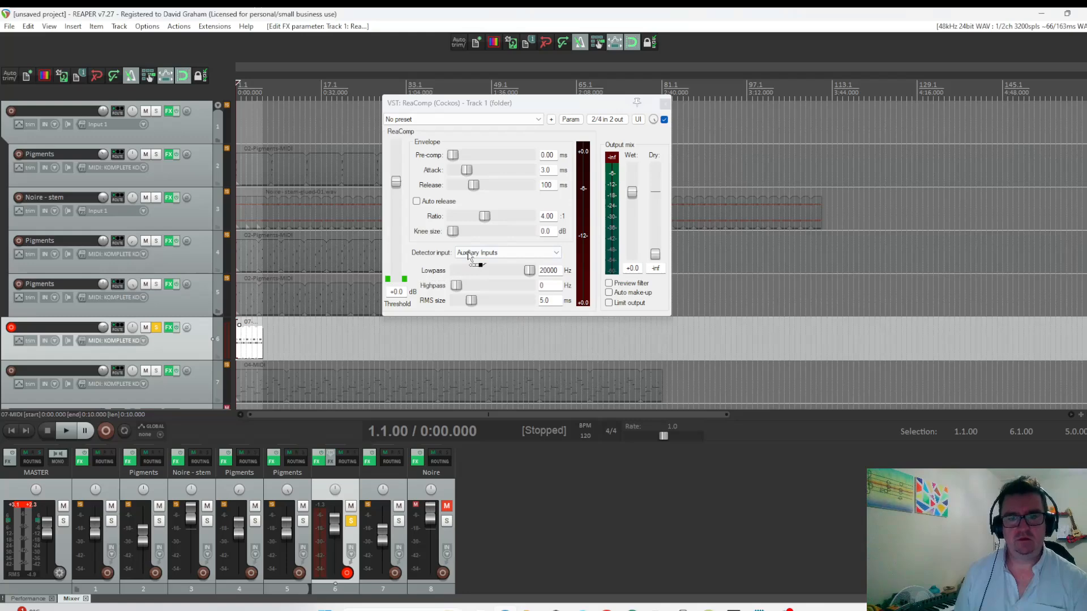
{"action": "left_click_drag", "start_coordinate": [469, 256], "coordinate": [471, 257]}
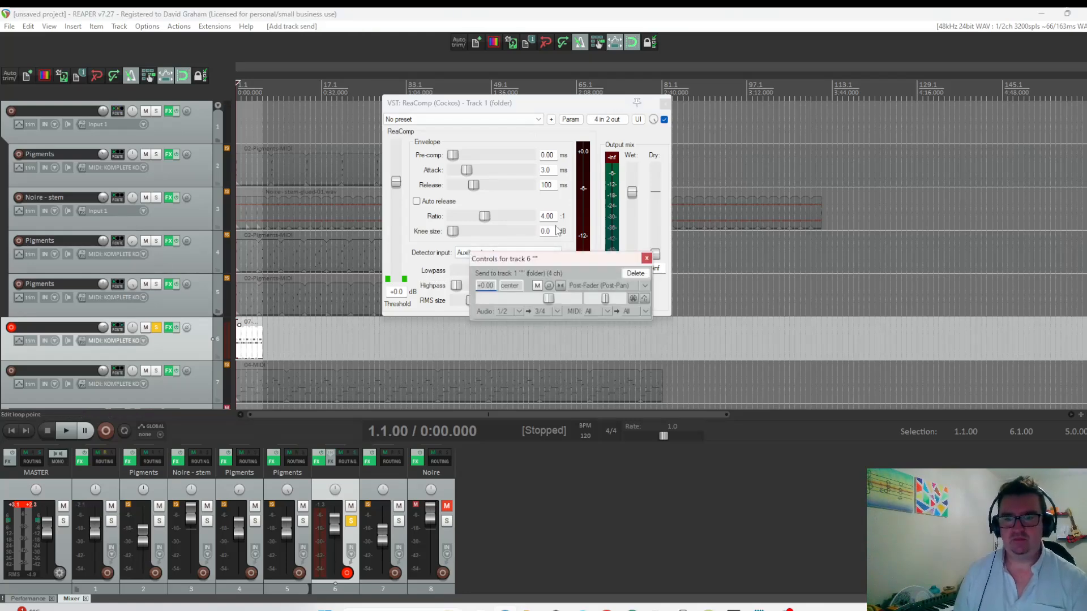
Unsolo the Battery 4 track and lower ReaComp's threshold to -12.2 dB while the full mix plays.
{"action": "left_click_drag", "start_coordinate": [398, 183], "coordinate": [403, 208]}
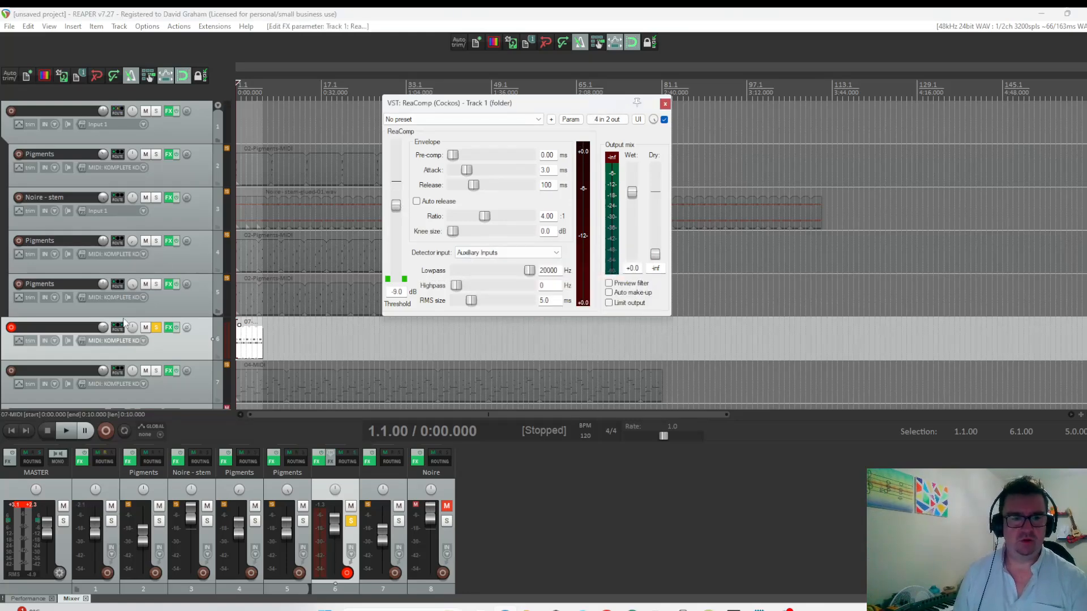
{"action": "left_click", "coordinate": [156, 328]}
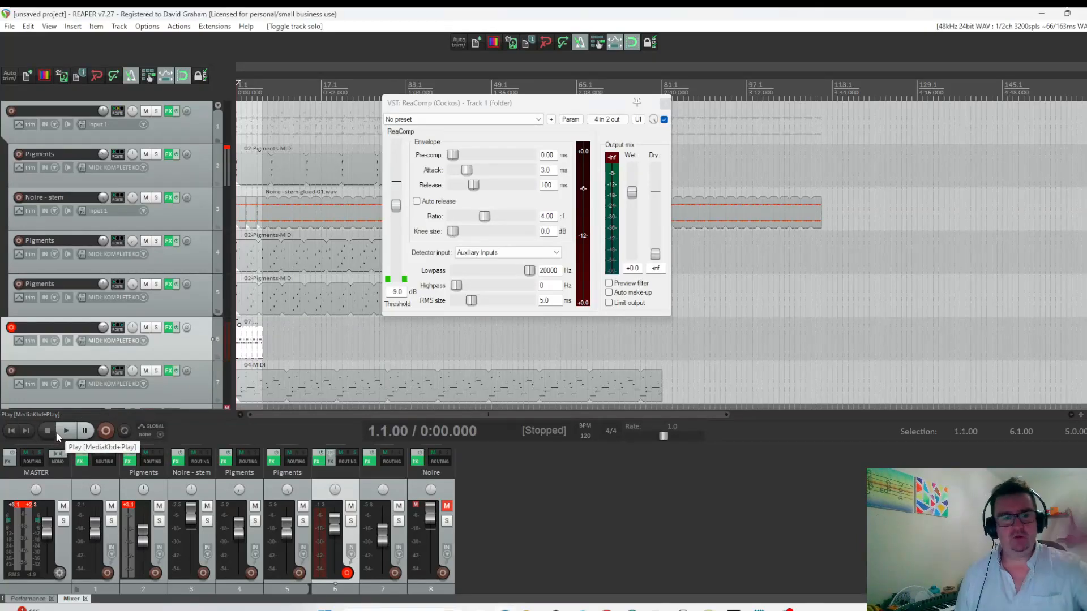
{"action": "left_click", "coordinate": [64, 432]}
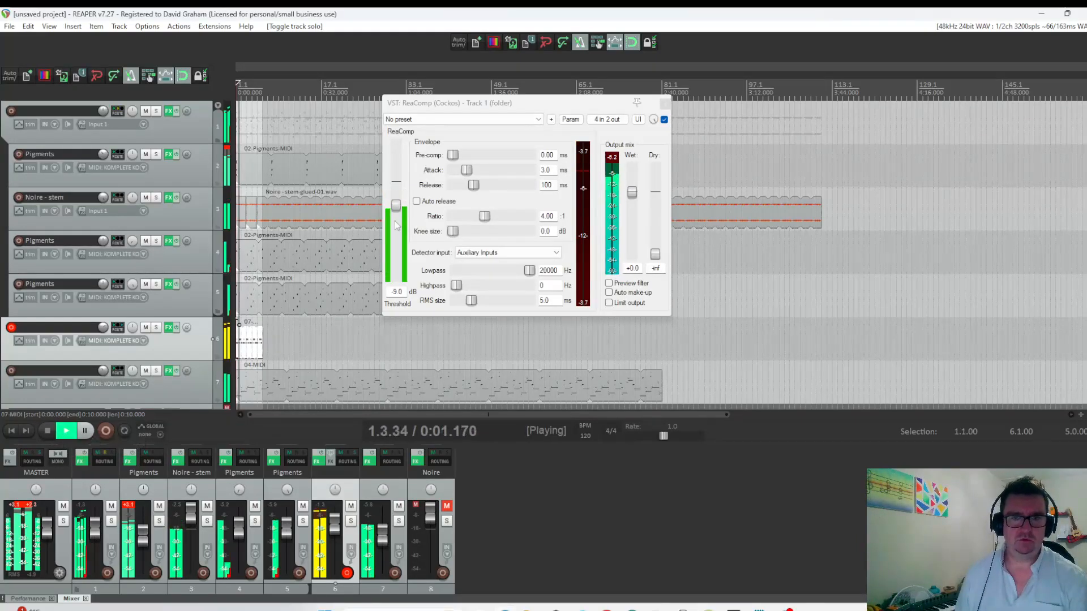
{"action": "left_click_drag", "start_coordinate": [395, 205], "coordinate": [396, 214]}
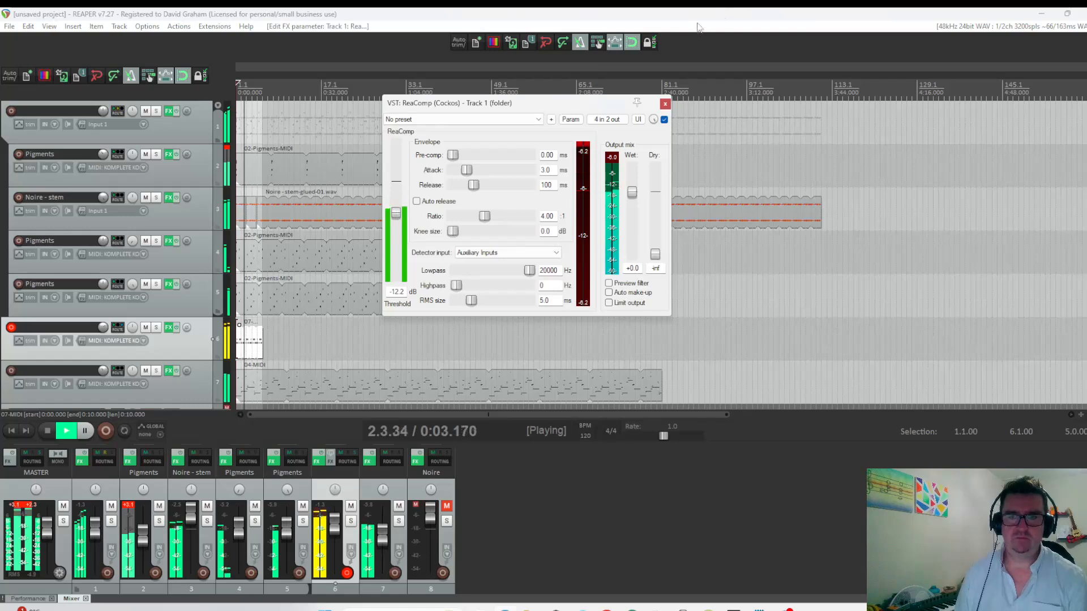
{"action": "key", "text": "Escape"}
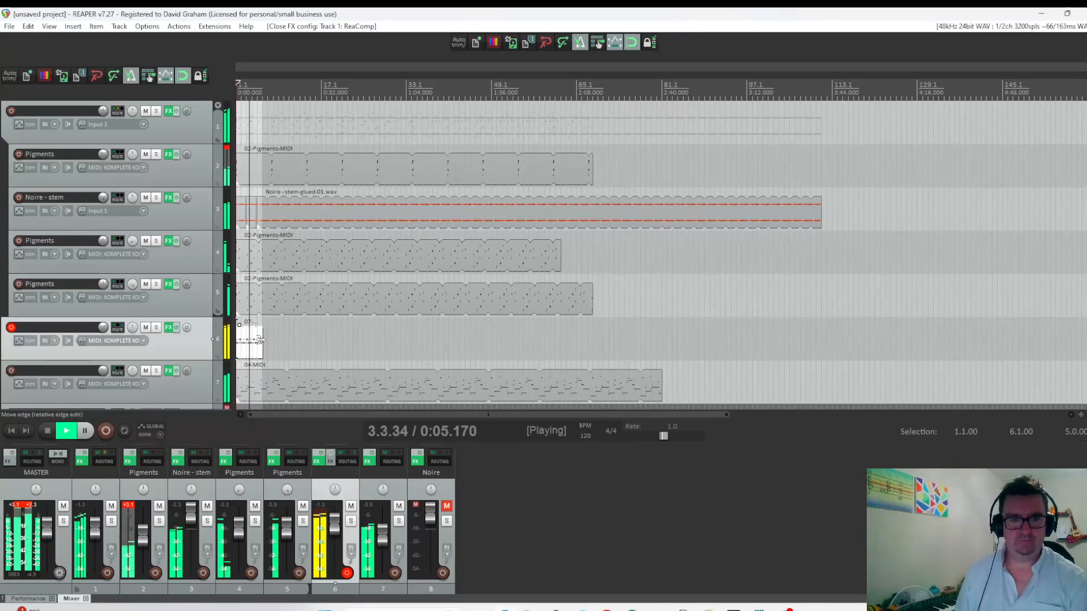
Loop the Battery 4 MIDI item out to 0:46 and lower the volume of the first Pigments track in the folder.
{"action": "left_click_drag", "start_coordinate": [262, 343], "coordinate": [354, 353]}
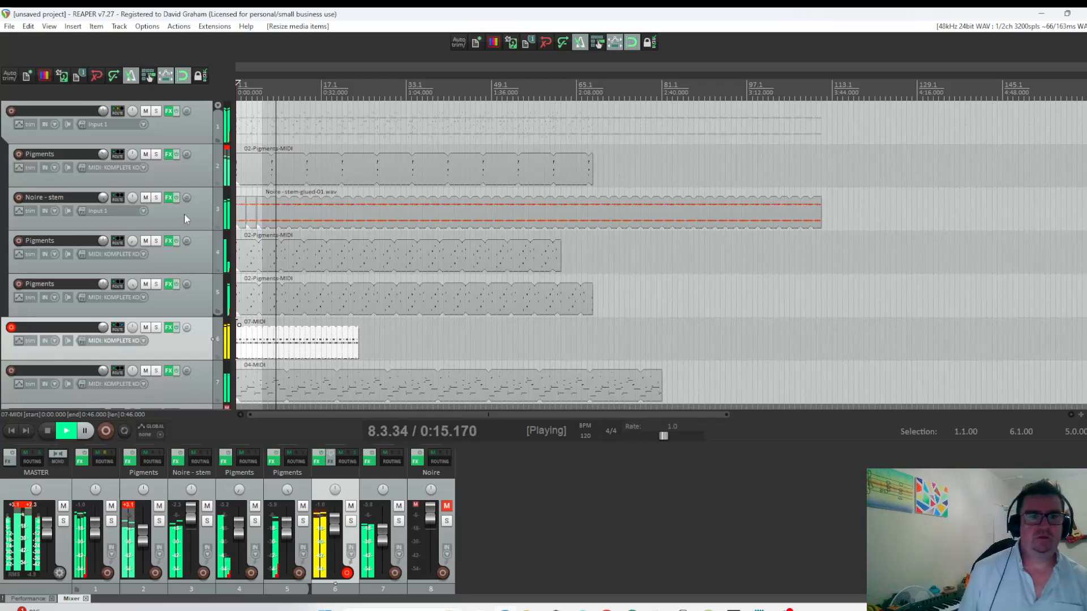
{"action": "left_click_drag", "start_coordinate": [106, 155], "coordinate": [105, 164]}
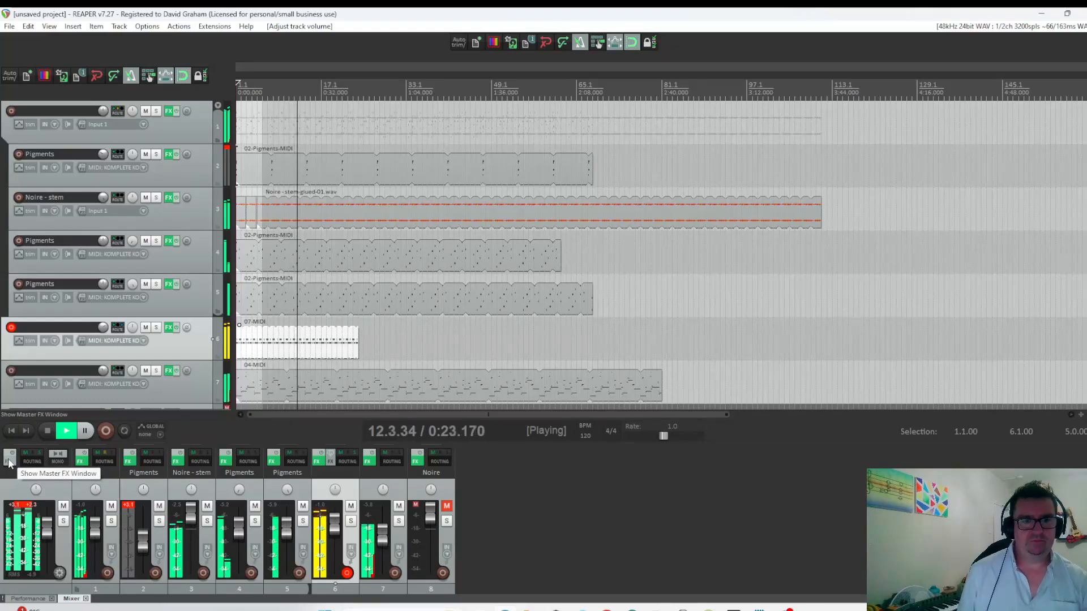
{"action": "left_click", "coordinate": [45, 430]}
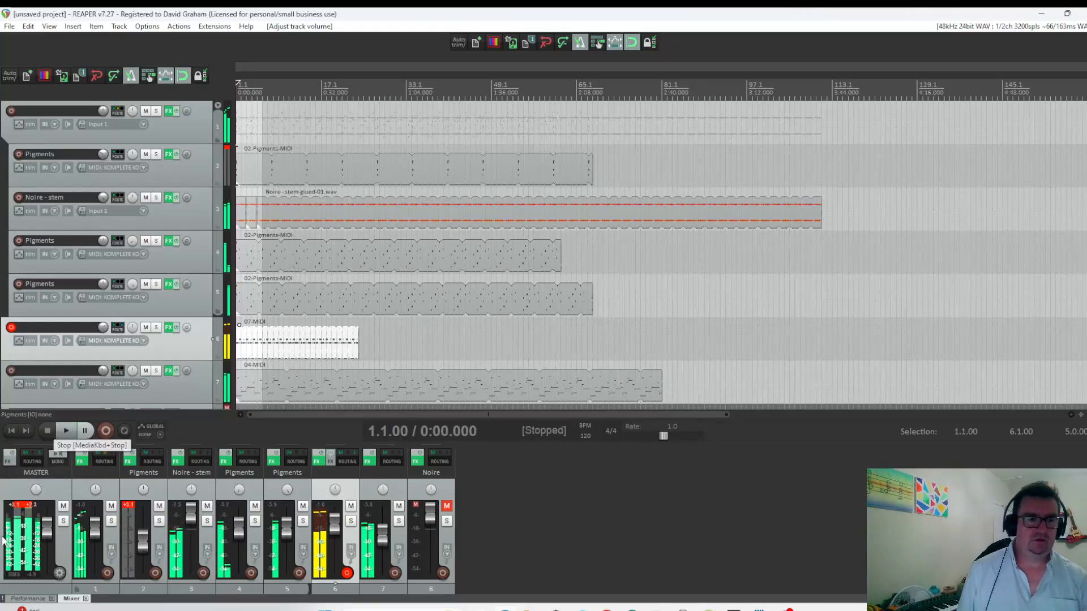
Add the VST3 Ozone 11 (iZotope) plugin to the master track and move its window clear of the track controls.
{"action": "left_click", "coordinate": [11, 460]}
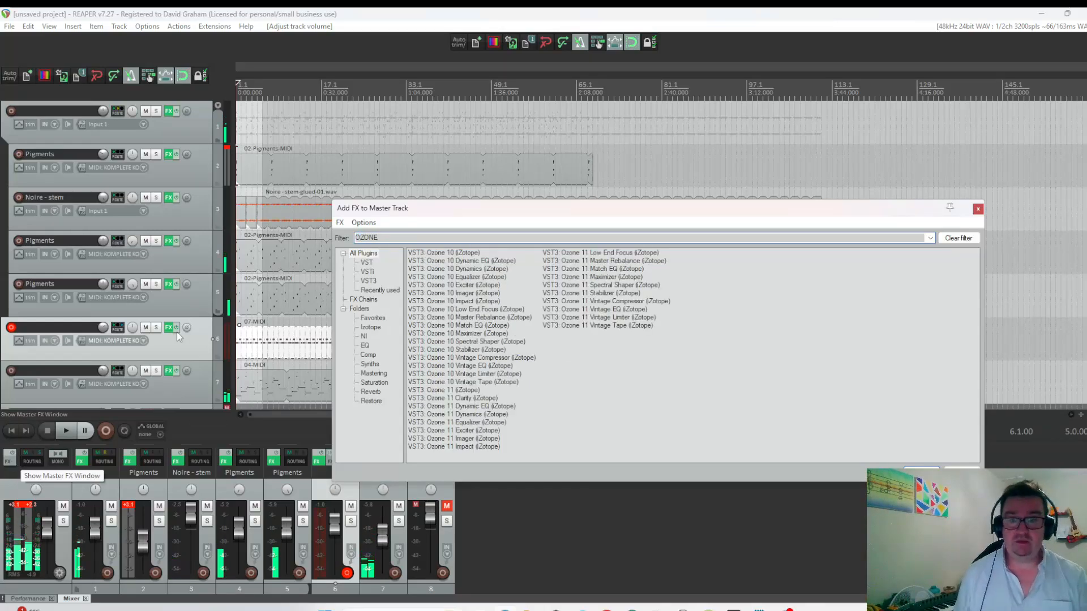
{"action": "left_click", "coordinate": [444, 391]}
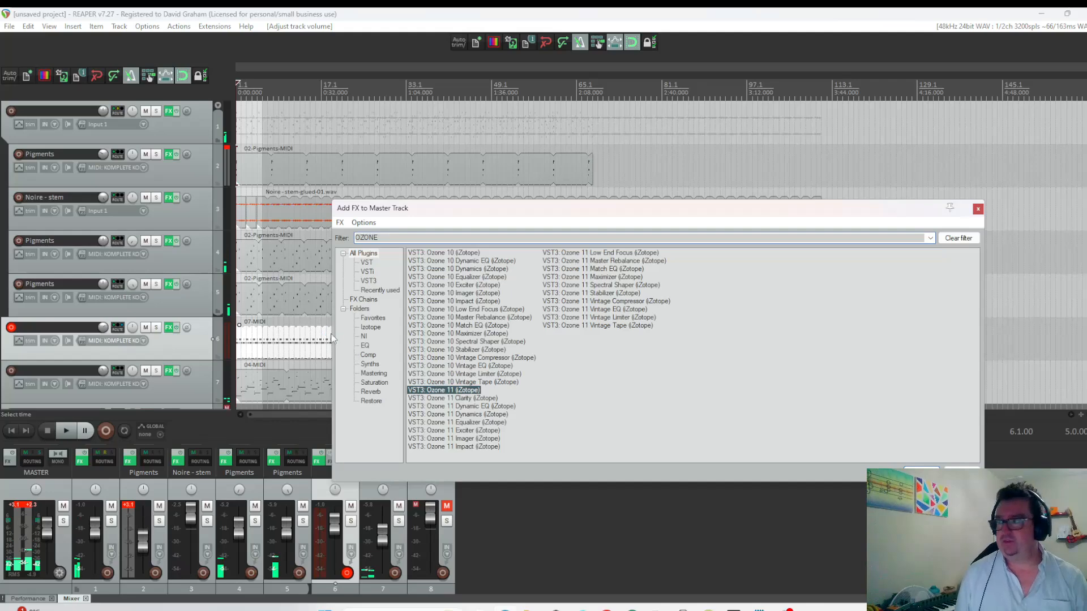
{"action": "key", "text": "Return"}
{"action": "left_click_drag", "start_coordinate": [277, 52], "coordinate": [636, 95]}
Set loop points from about bar 7 to bar 22 and run Ozone 11's Assistant on playback from bar 11.
{"action": "left_click_drag", "start_coordinate": [256, 90], "coordinate": [351, 92]}
{"action": "left_click", "coordinate": [288, 82]}
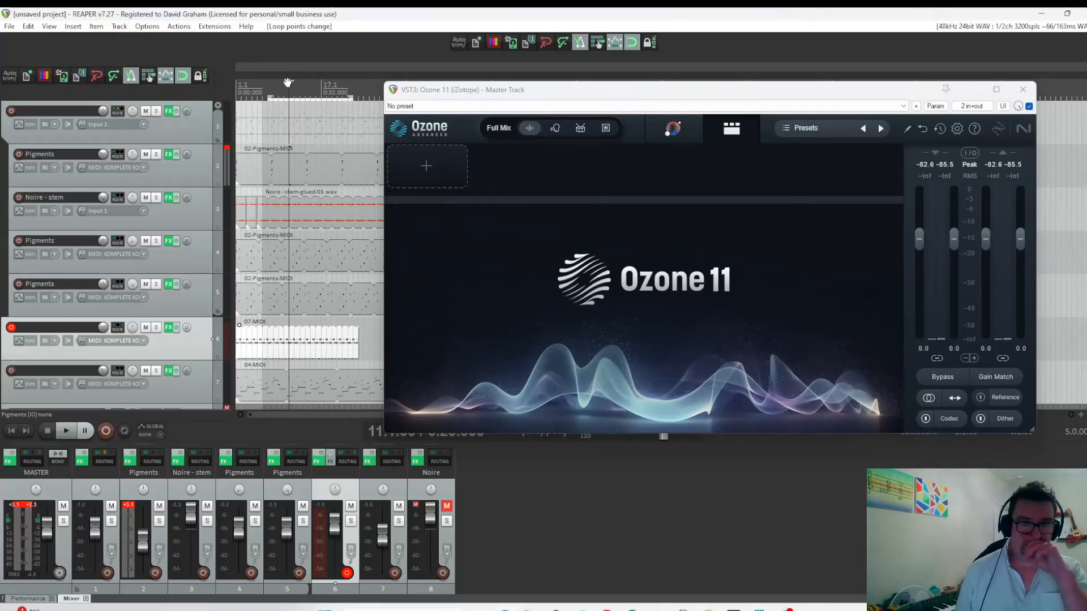
{"action": "left_click", "coordinate": [668, 132]}
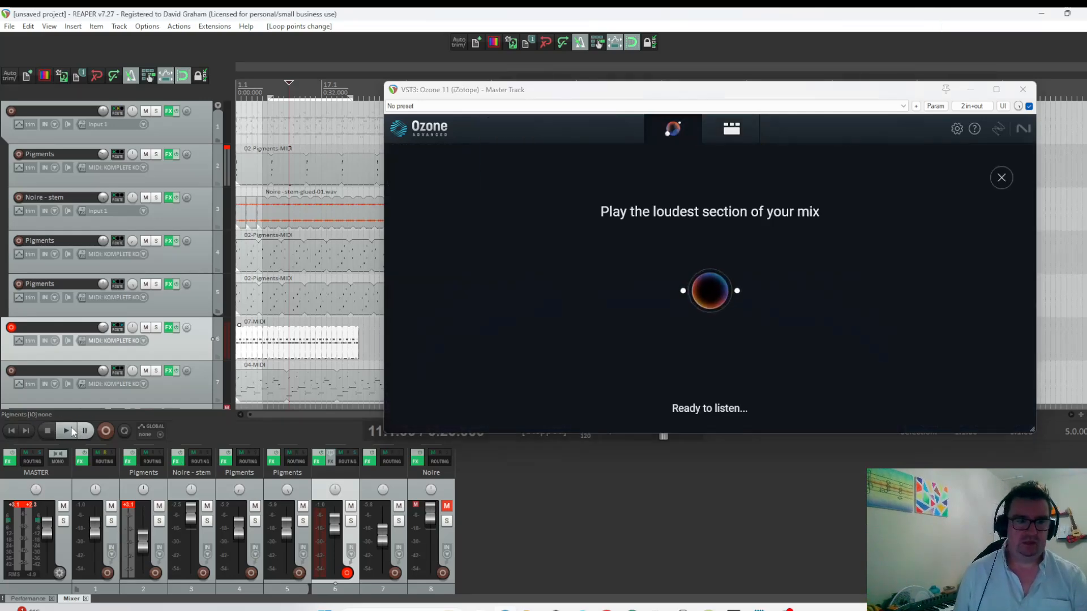
{"action": "left_click", "coordinate": [72, 432]}
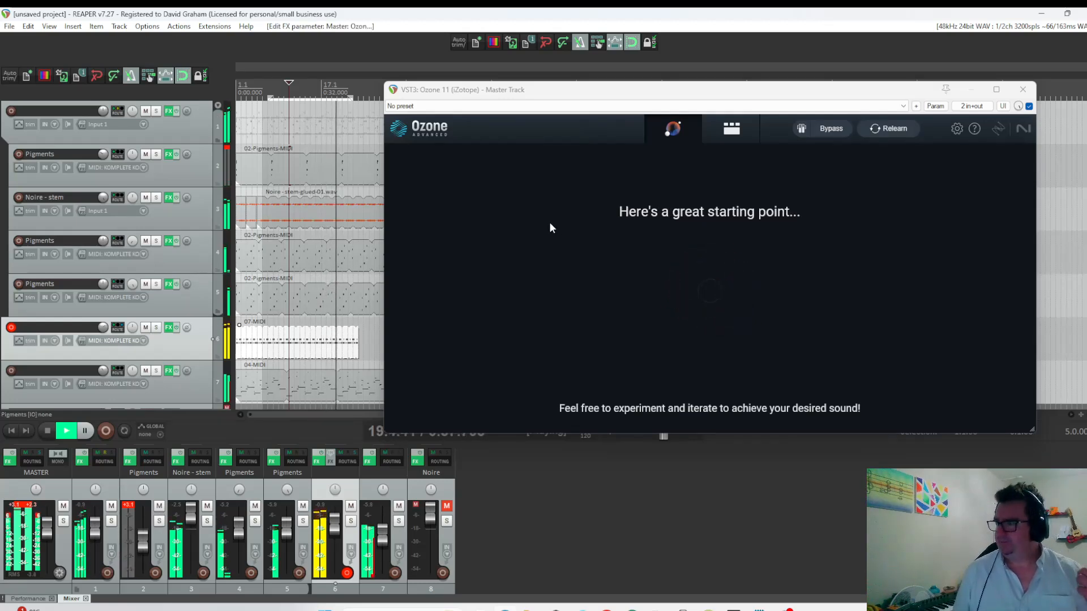
{"action": "left_click", "coordinate": [46, 431]}
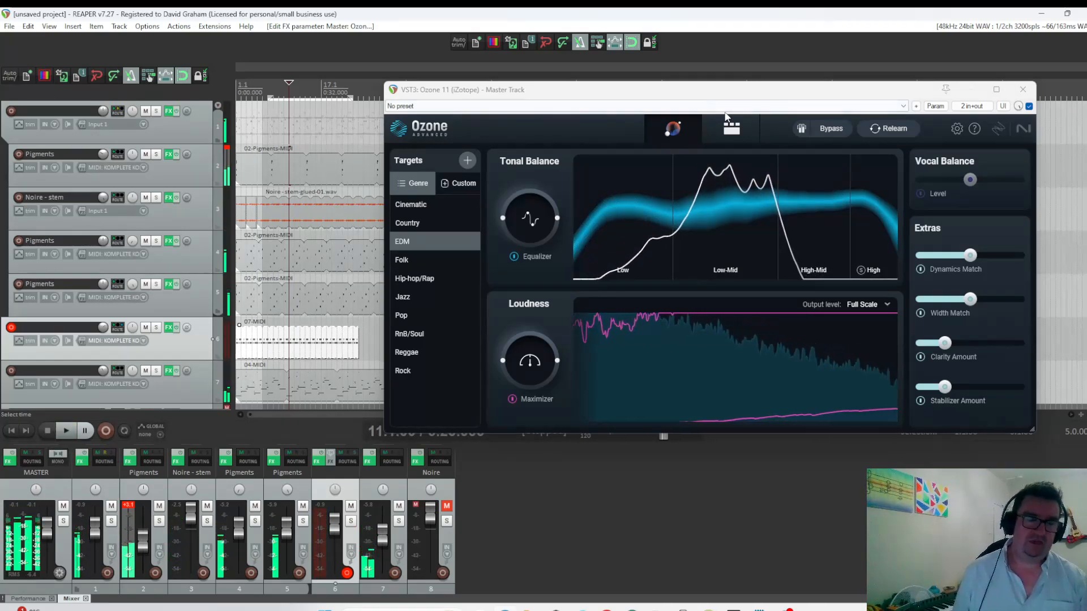
{"action": "left_click", "coordinate": [1022, 90]}
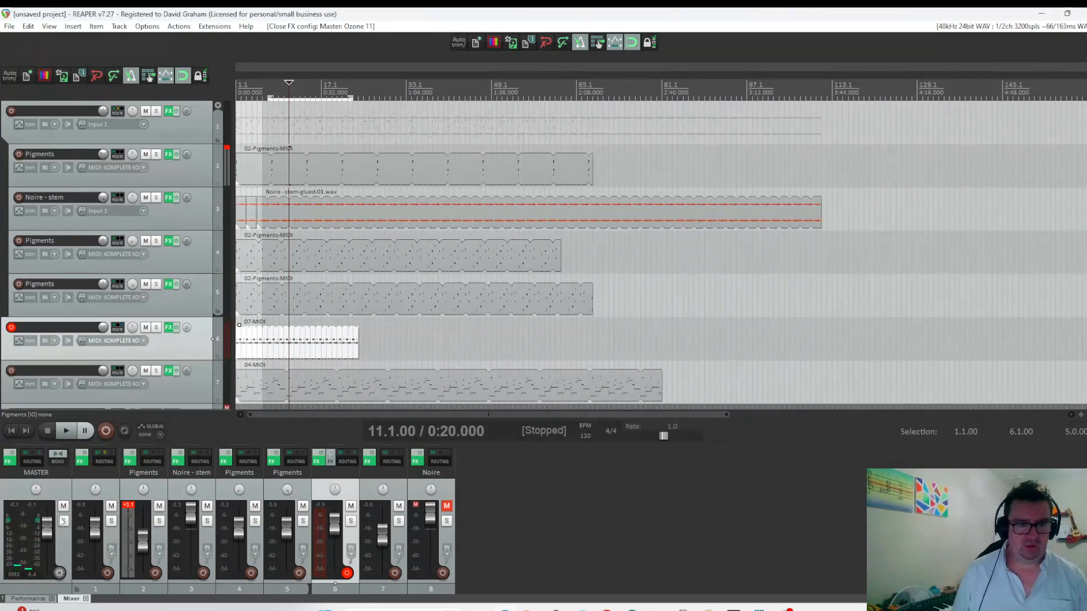
Lower the master volume slightly and play the mix from the start of the project.
{"action": "left_click_drag", "start_coordinate": [51, 525], "coordinate": [57, 529]}
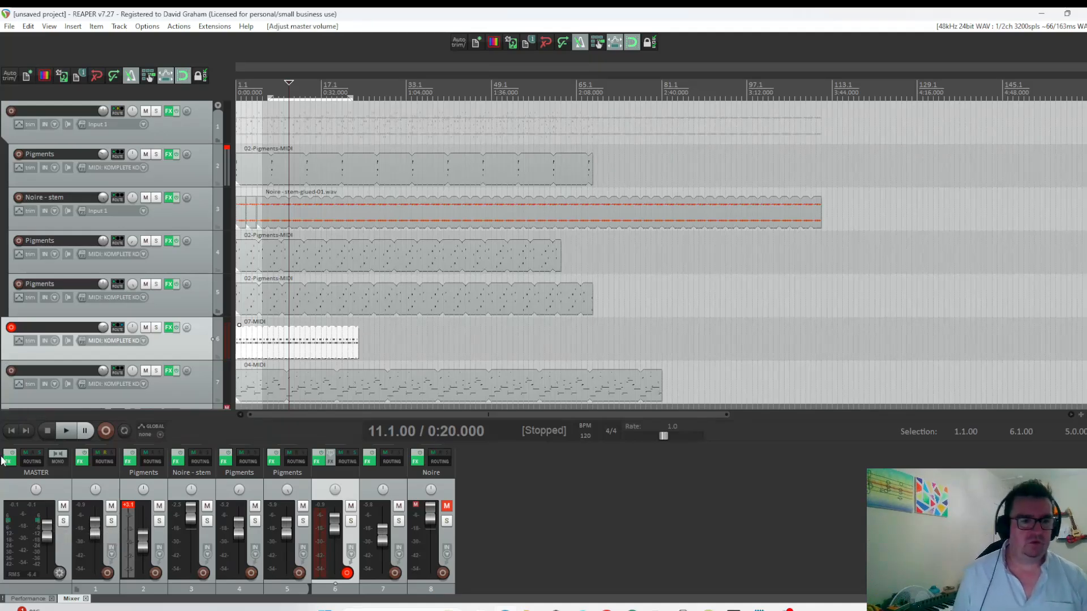
{"action": "left_click", "coordinate": [10, 431]}
{"action": "left_click", "coordinate": [64, 432]}
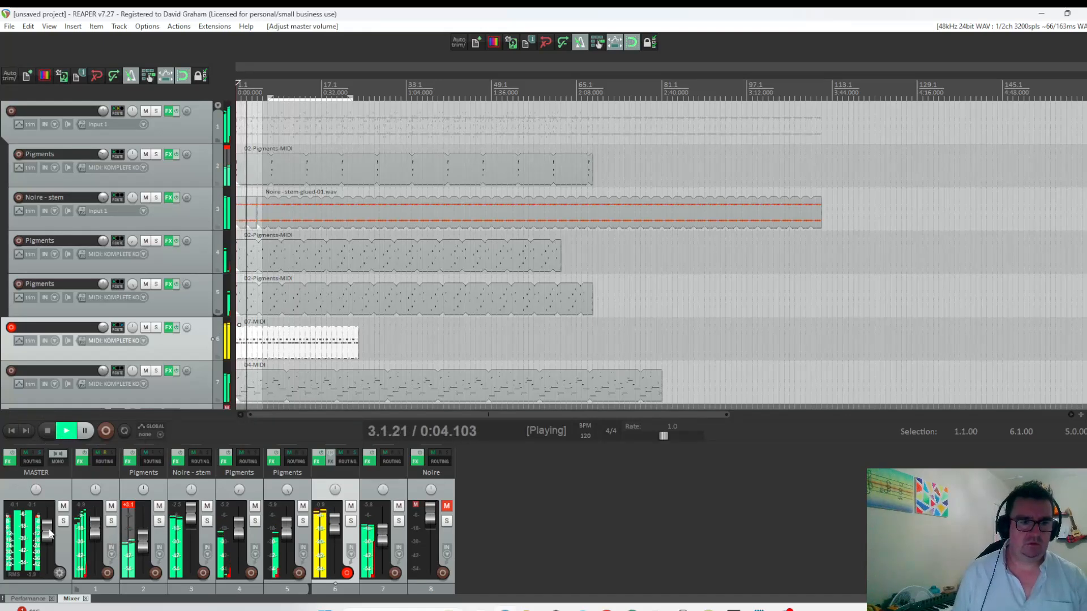
Lower the master volume a touch more and audition the mix from bar 6.
{"action": "left_click_drag", "start_coordinate": [50, 530], "coordinate": [49, 536]}
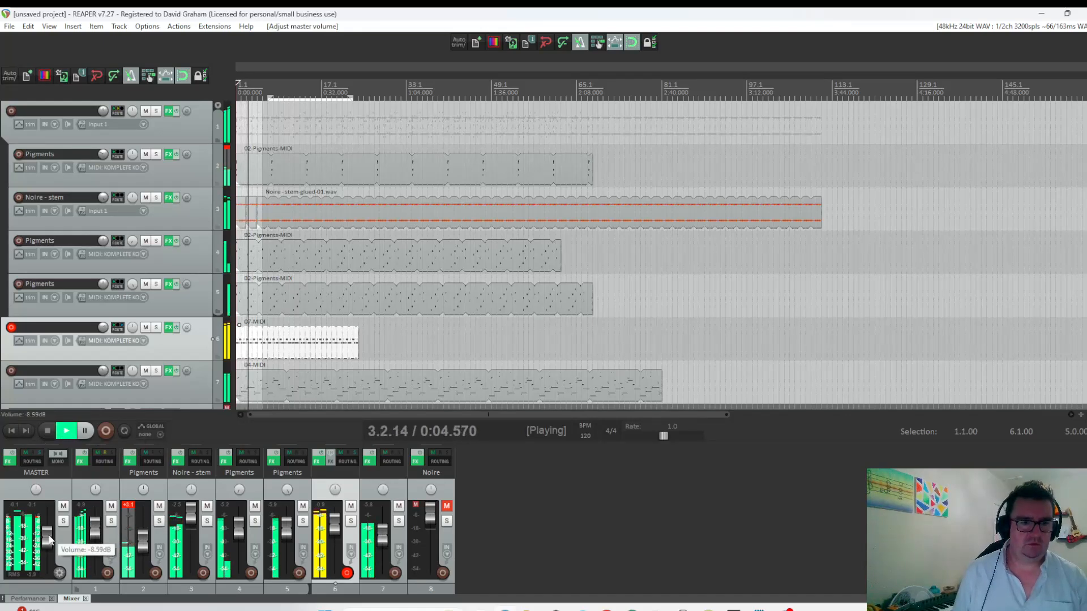
{"action": "left_click", "coordinate": [48, 431]}
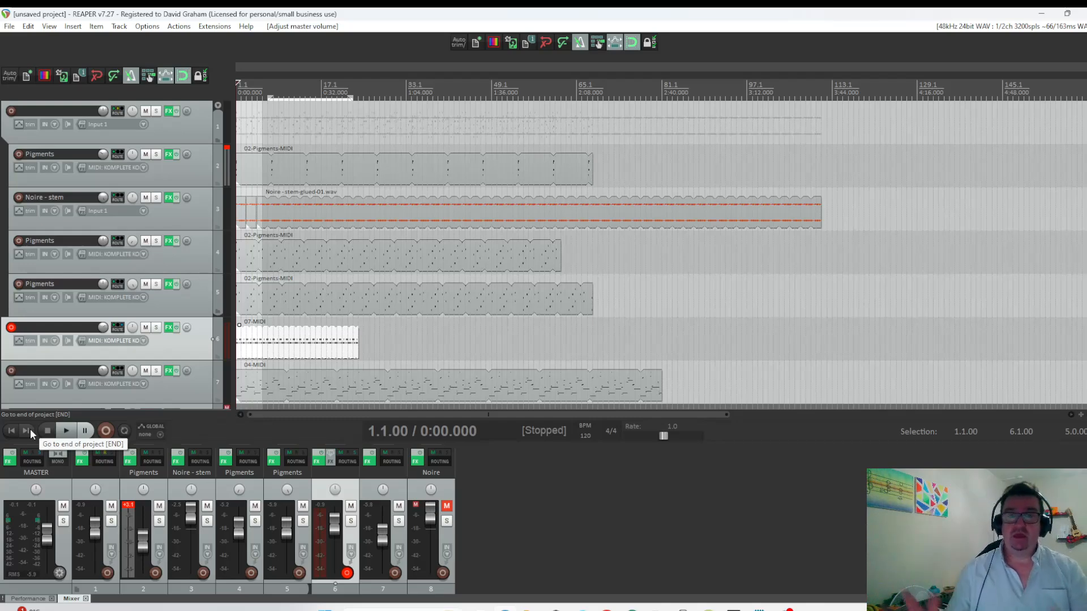
{"action": "left_click", "coordinate": [261, 89]}
{"action": "key", "text": "space"}
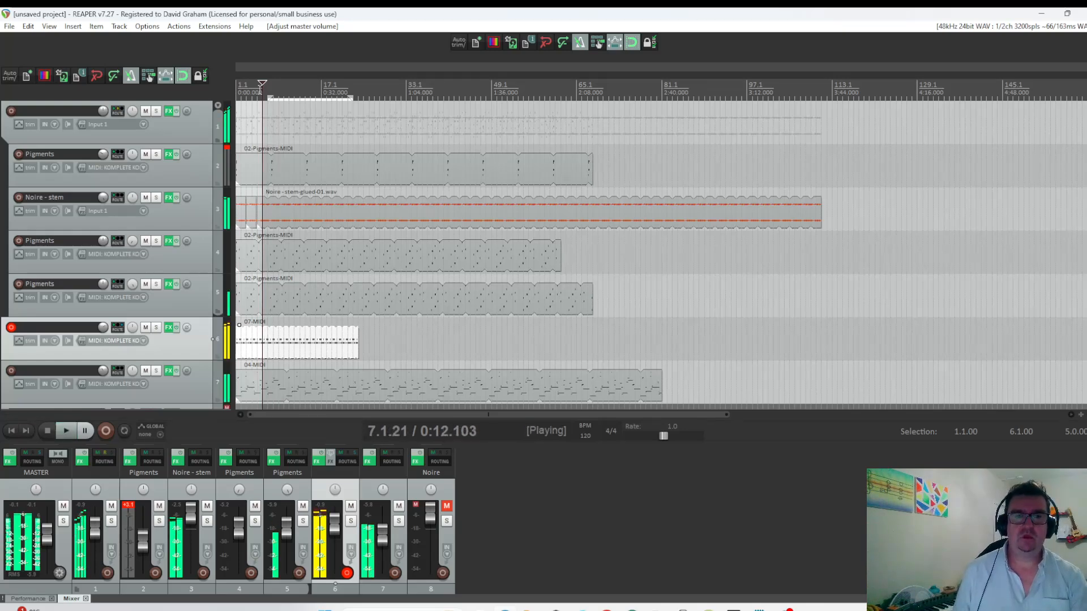
{"action": "key", "text": "space"}
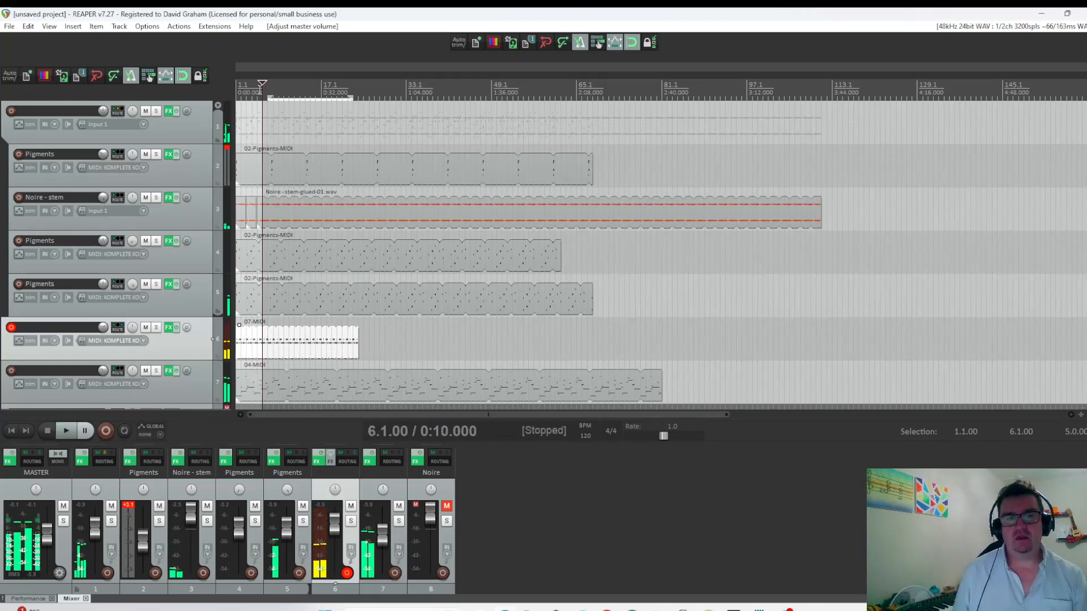
Shift all items later to about bar 70 and extend the track 6 drum MIDI item back to the project start.
{"action": "key", "text": "ctrl+a"}
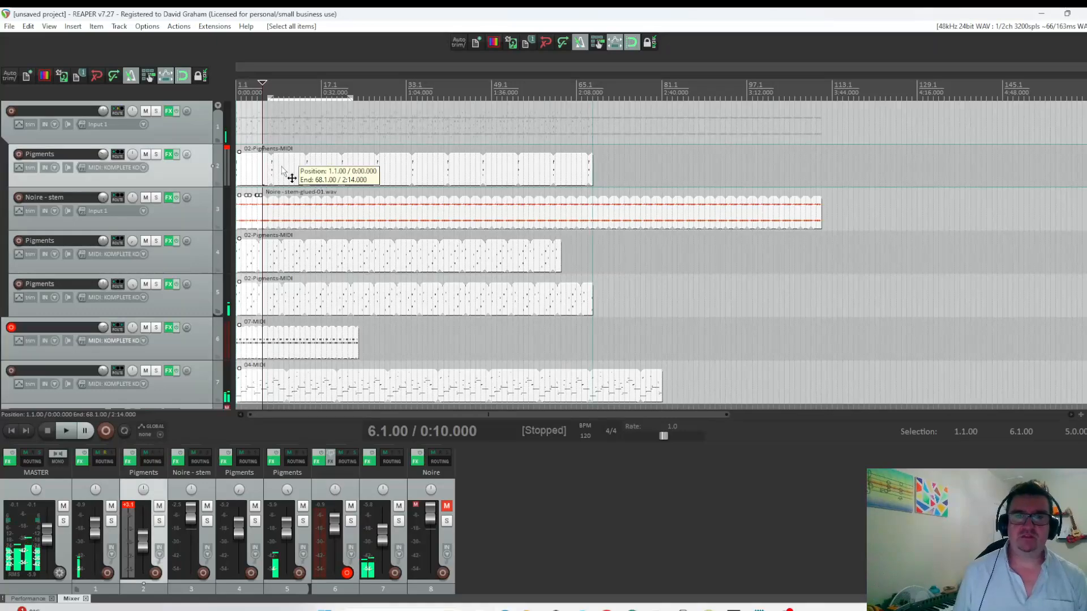
{"action": "left_click_drag", "start_coordinate": [291, 178], "coordinate": [658, 179]}
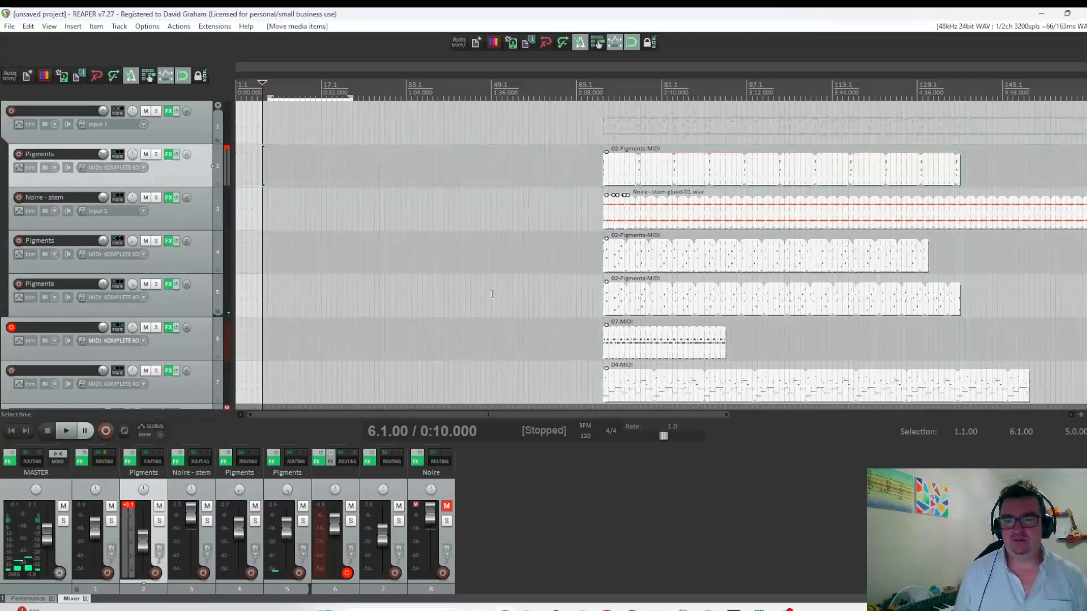
{"action": "left_click", "coordinate": [501, 252]}
{"action": "left_click_drag", "start_coordinate": [607, 344], "coordinate": [2, 378]}
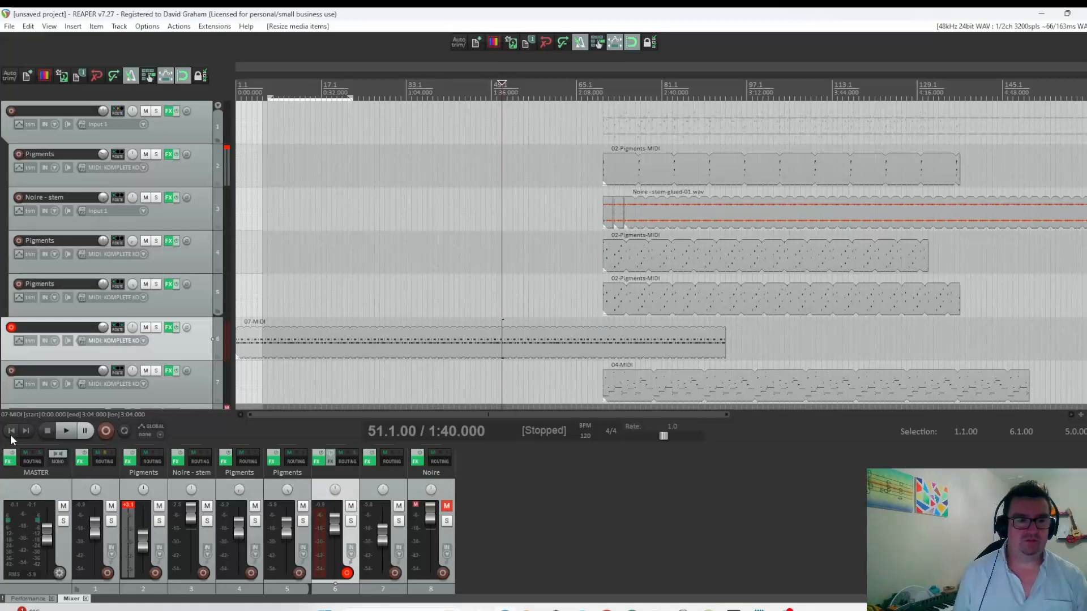
During playback from the start, extend the track 2 Pigments item back to about bar 3 and move the Noire stem items to about bar 8.
{"action": "left_click", "coordinate": [70, 434]}
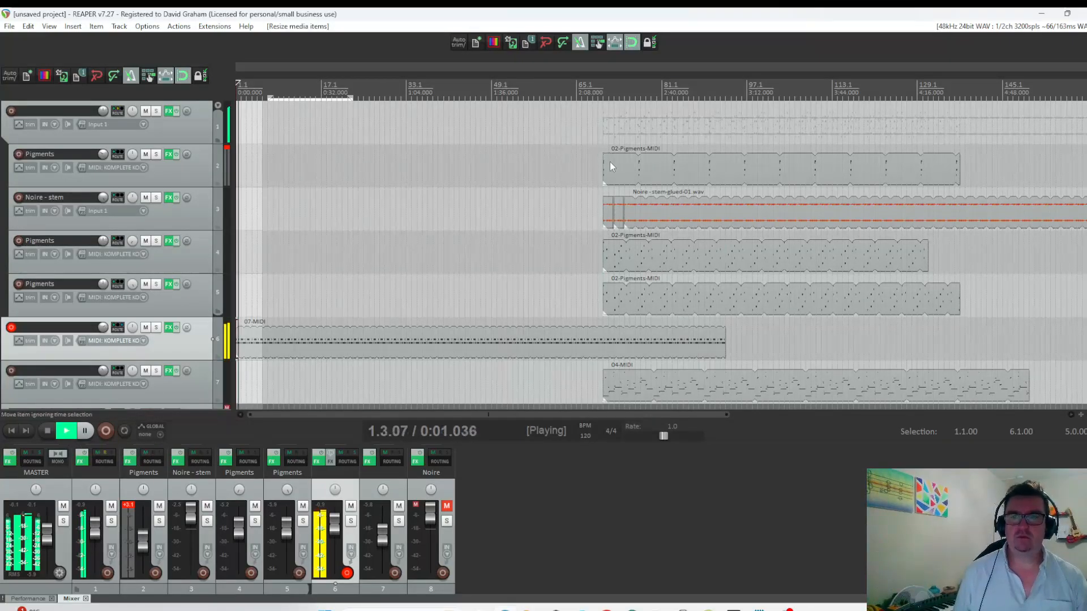
{"action": "left_click_drag", "start_coordinate": [604, 171], "coordinate": [249, 184]}
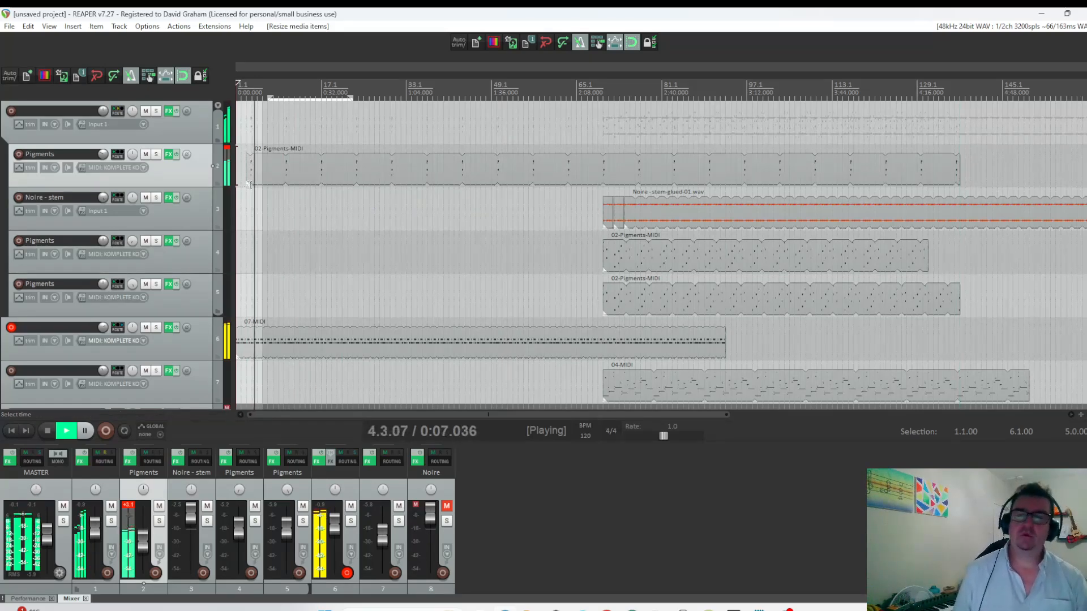
{"action": "left_click", "coordinate": [615, 221]}
{"action": "left_click_drag", "start_coordinate": [615, 221], "coordinate": [337, 222]}
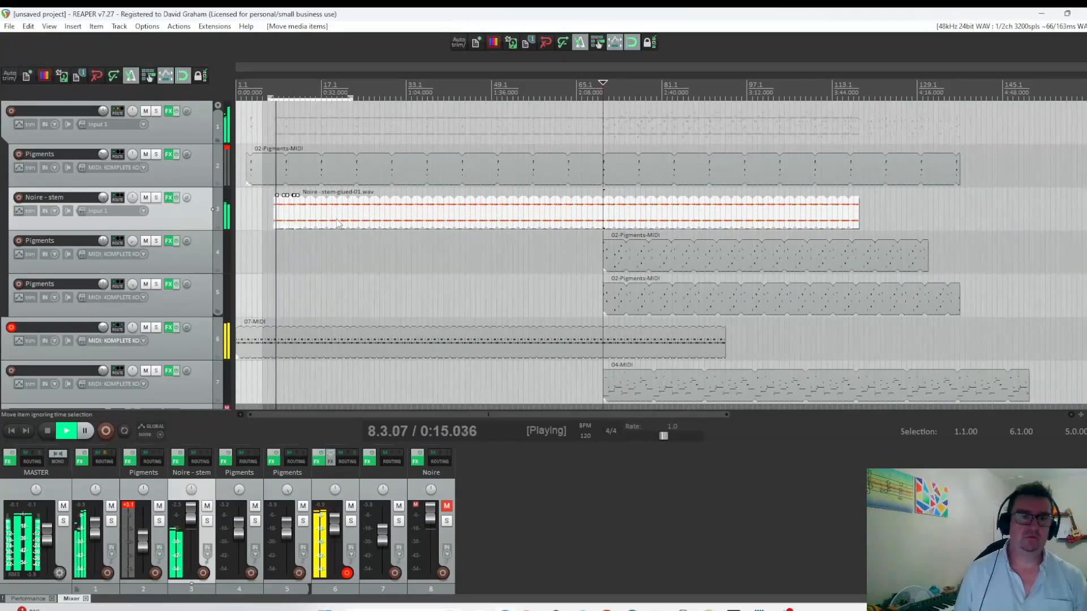
Move the Pigments items on tracks 4 and 5 to about bar 12 and the track 7 bass MIDI item to 0:30.
{"action": "left_click", "coordinate": [616, 268]}
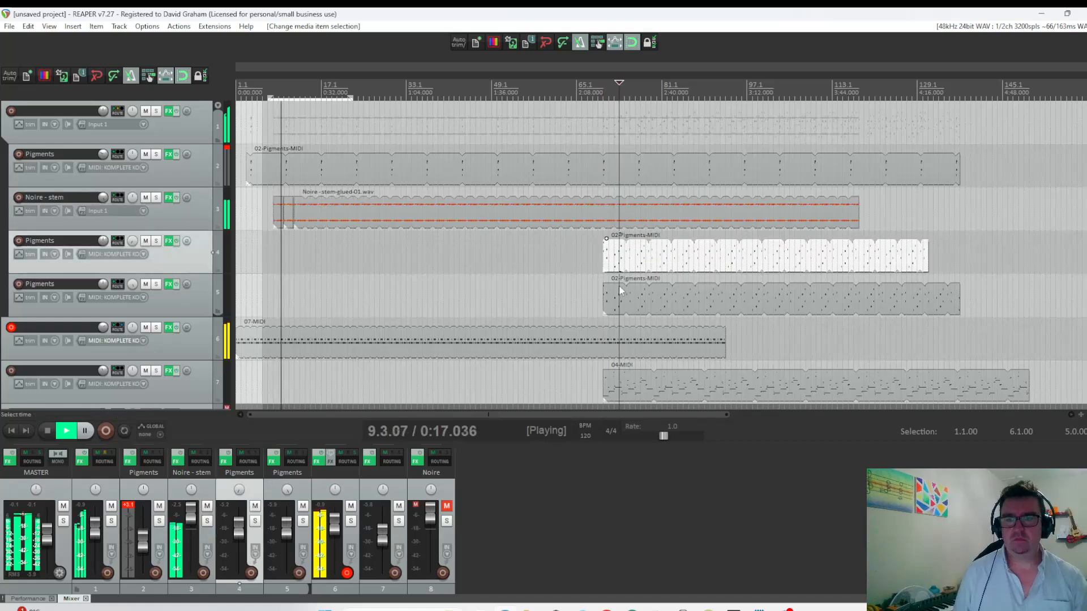
{"action": "left_click", "coordinate": [616, 295], "text": "ctrl"}
{"action": "left_click_drag", "start_coordinate": [617, 293], "coordinate": [323, 254]}
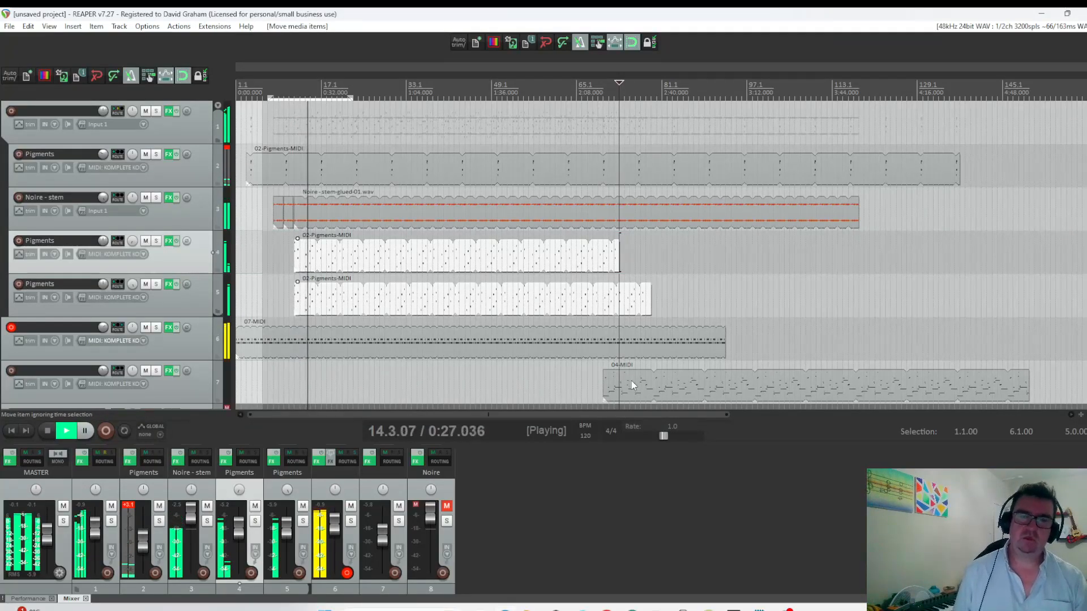
{"action": "left_click_drag", "start_coordinate": [630, 381], "coordinate": [340, 384]}
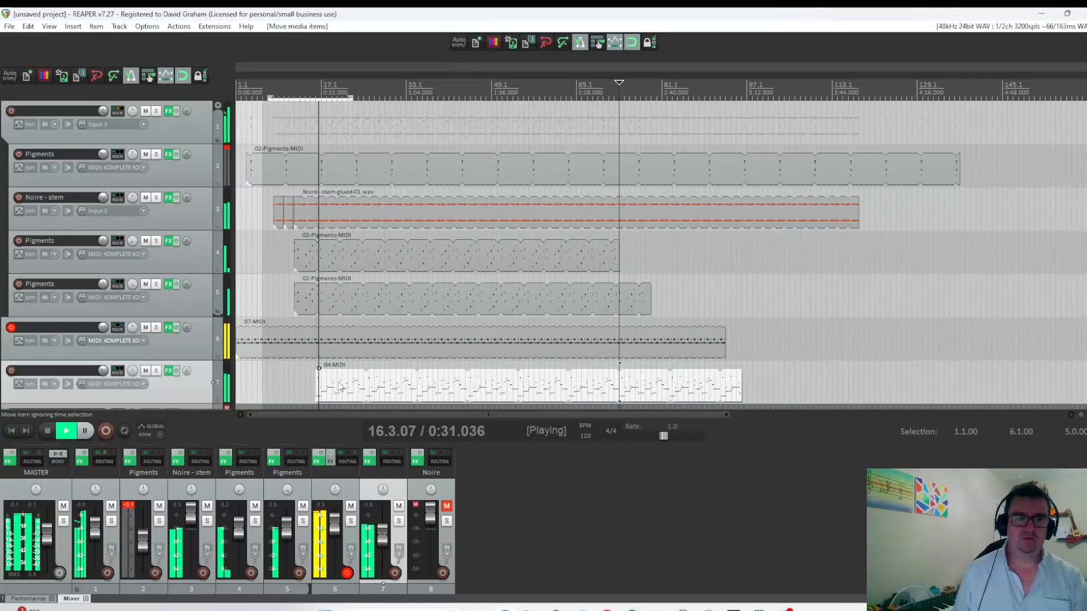
{"action": "key", "text": "space"}
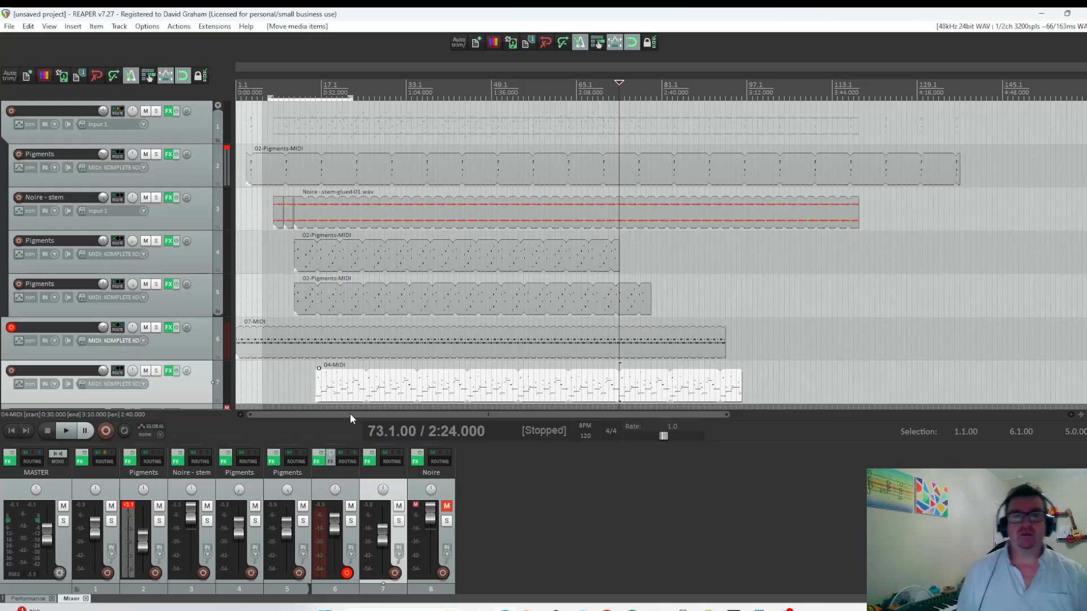
Solo the Pigments tracks 4 and 5 together and listen to them from bar 14.
{"action": "left_click", "coordinate": [213, 263]}
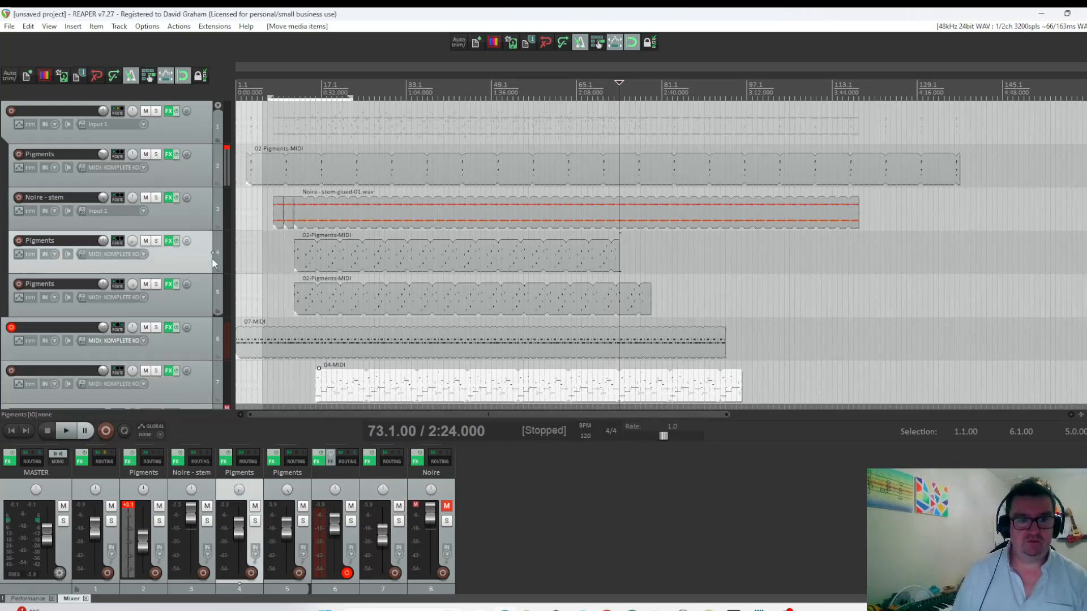
{"action": "left_click", "coordinate": [201, 299], "text": "ctrl"}
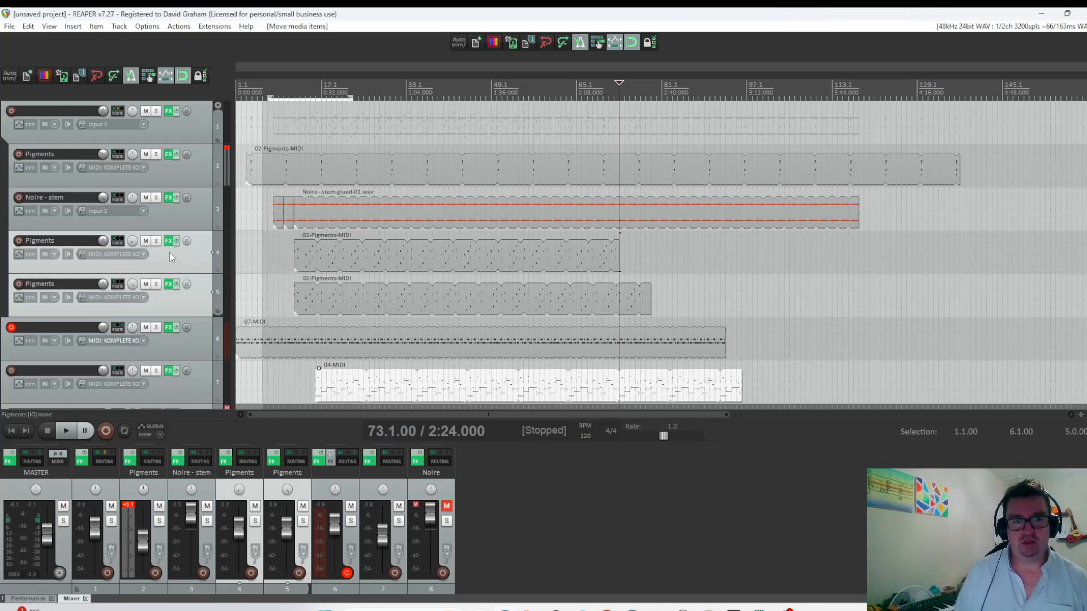
{"action": "left_click", "coordinate": [157, 243]}
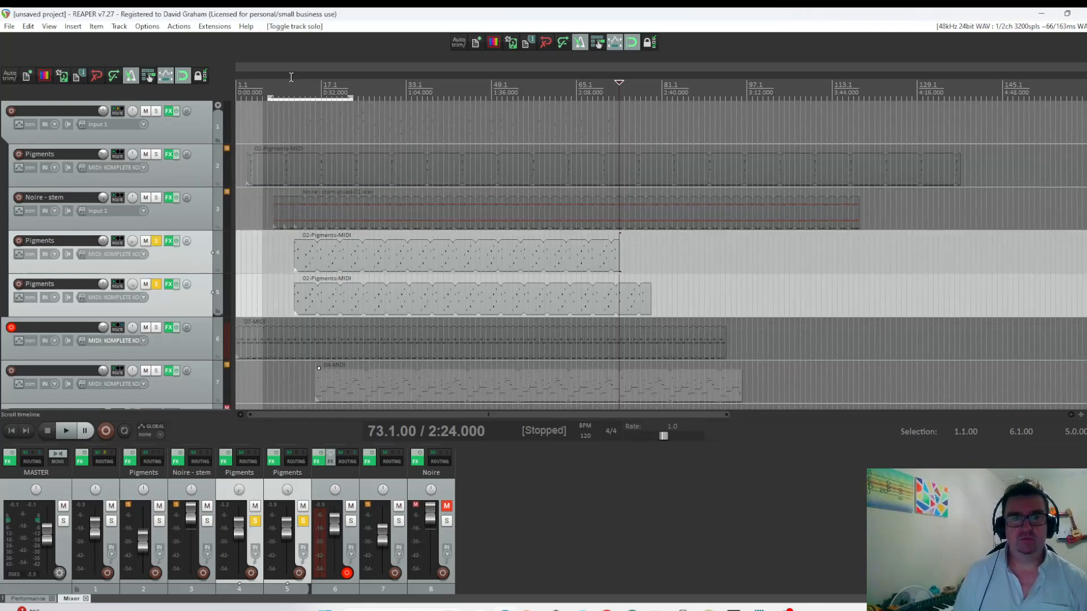
{"action": "left_click", "coordinate": [306, 86]}
{"action": "key", "text": "space"}
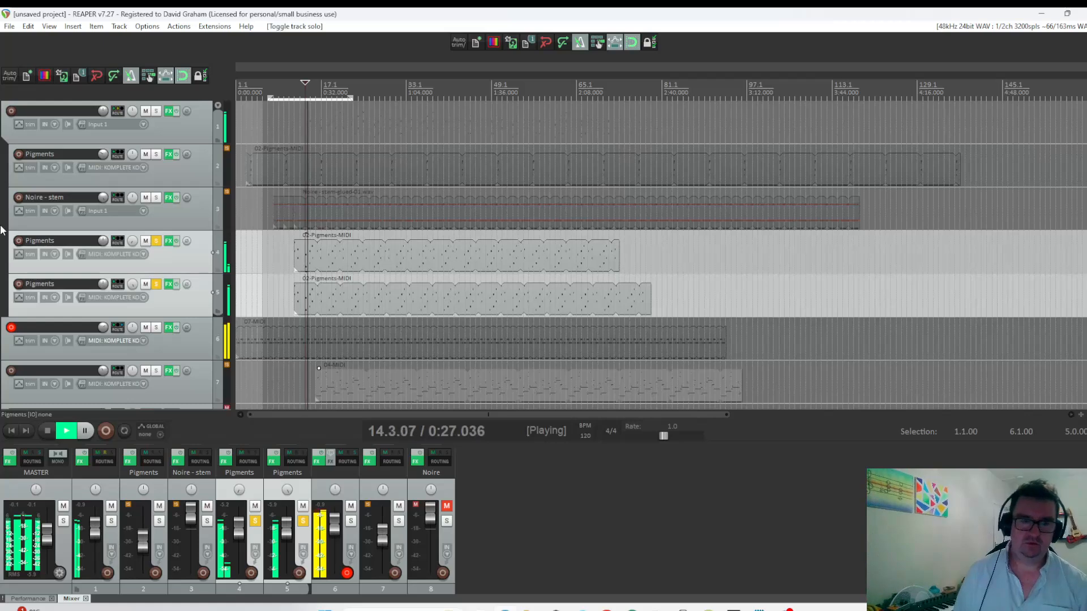
{"action": "key", "text": "space"}
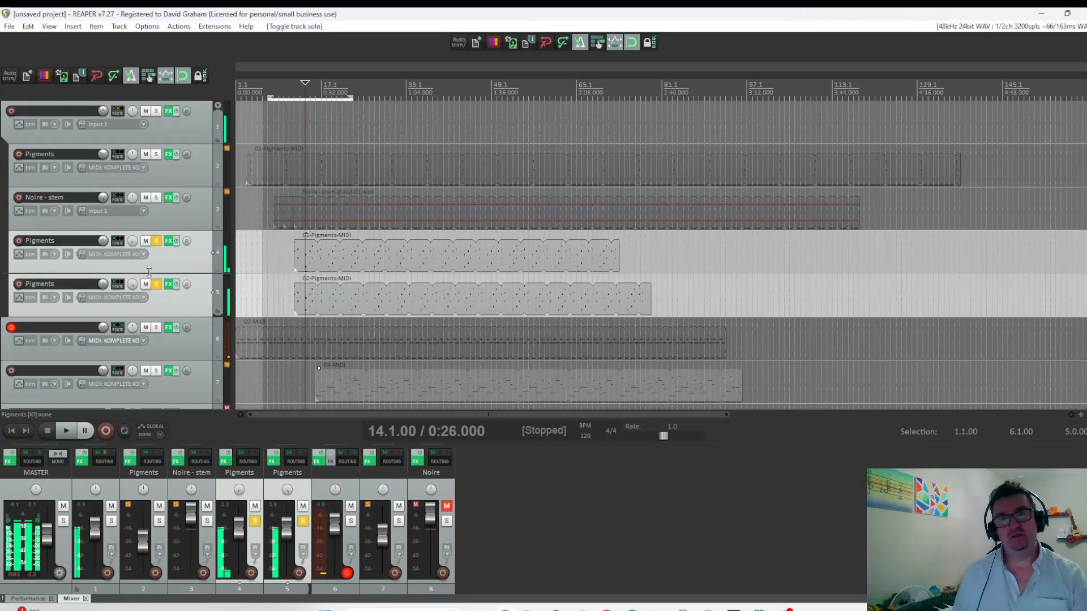
In track 4's Pigments, lower LFO 3's rate and assign LFO 3 to PW Mod at about 0.25 and to Fold Mod.
{"action": "left_click", "coordinate": [170, 240]}
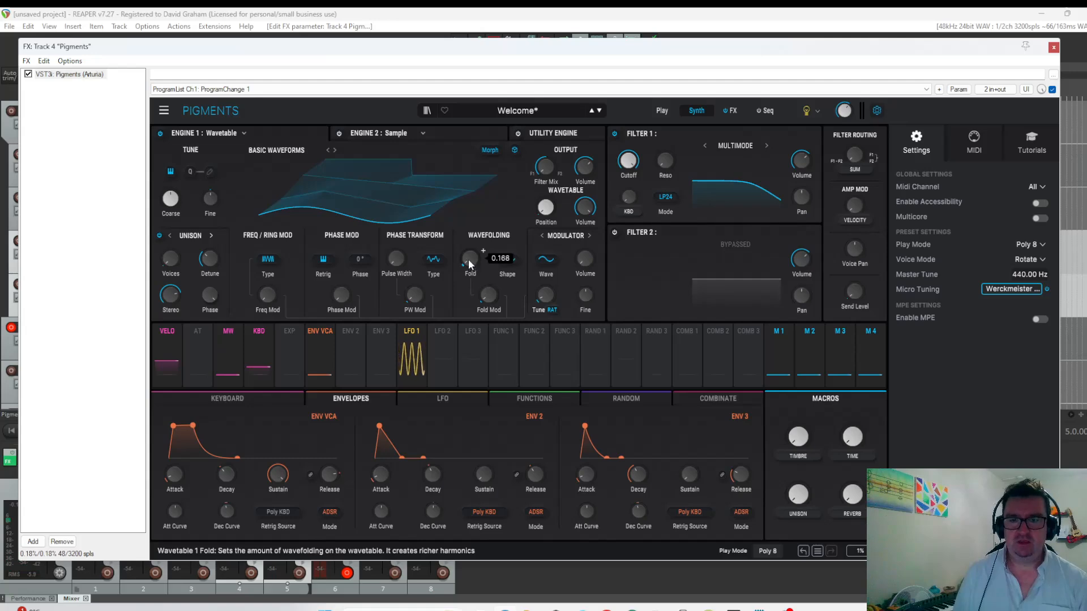
{"action": "left_click", "coordinate": [1053, 47]}
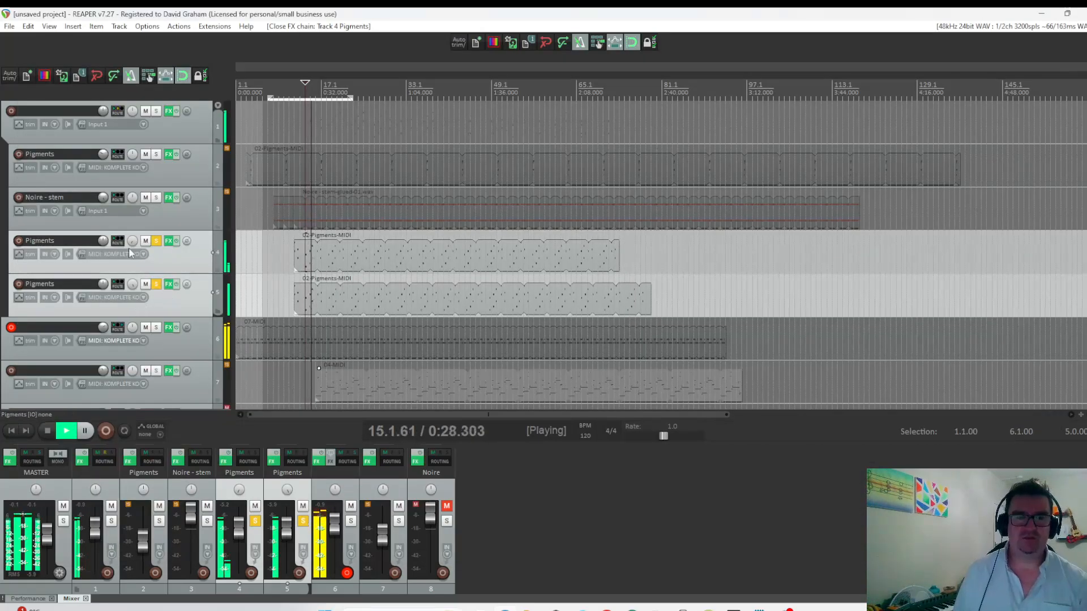
{"action": "left_click", "coordinate": [168, 240]}
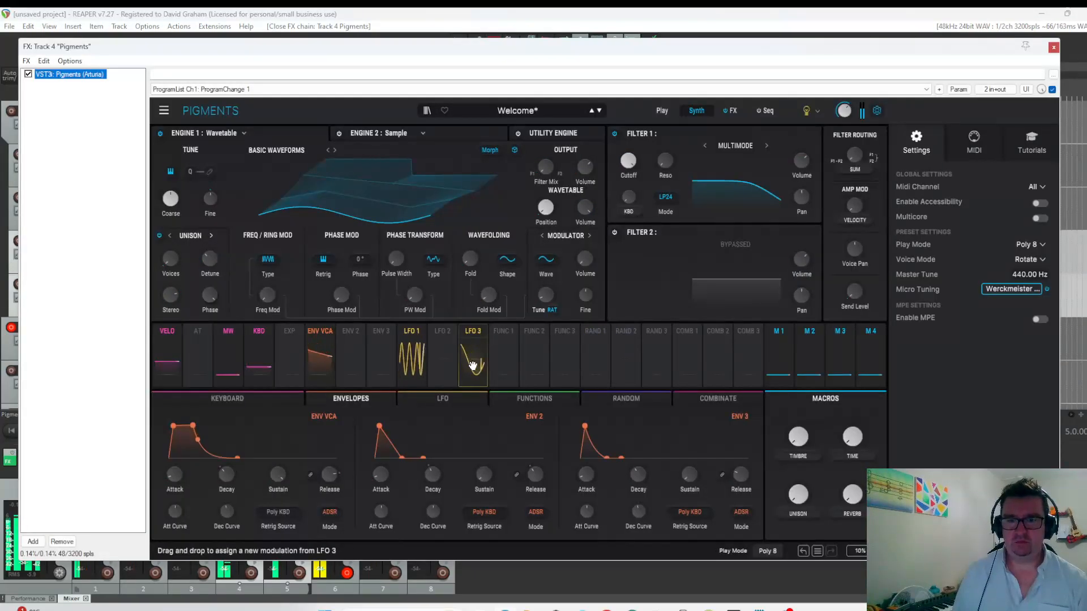
{"action": "left_click", "coordinate": [442, 399]}
{"action": "left_click_drag", "start_coordinate": [602, 474], "coordinate": [603, 488]}
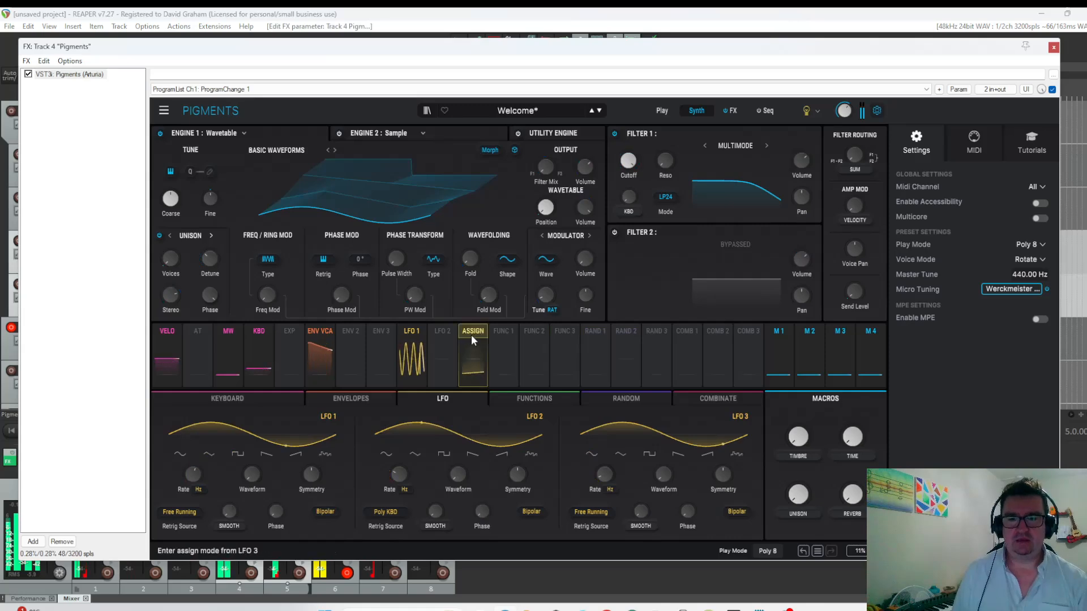
{"action": "left_click_drag", "start_coordinate": [472, 335], "coordinate": [428, 287]}
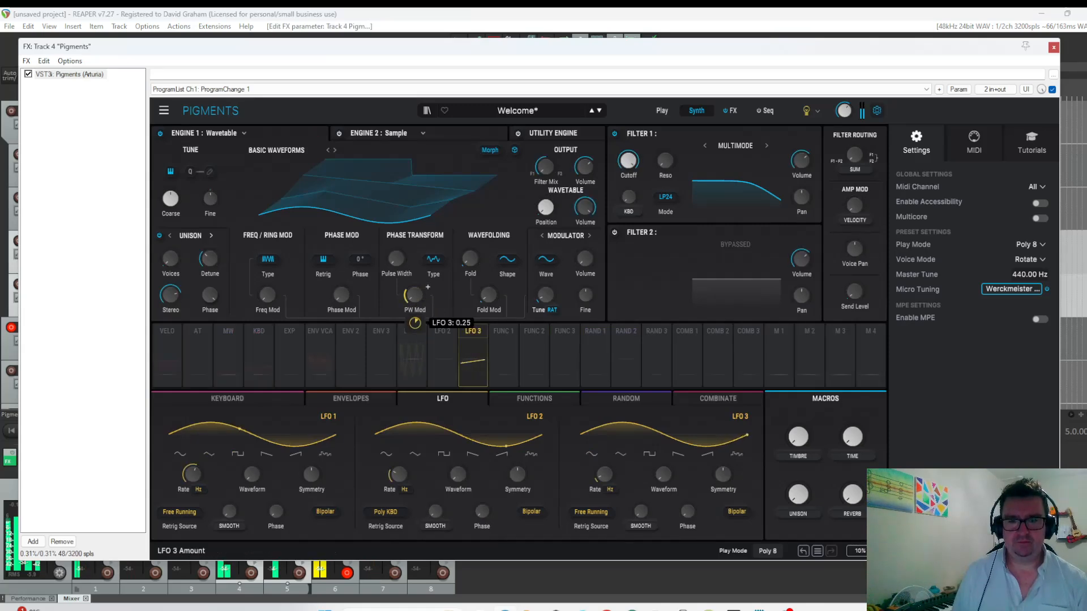
{"action": "left_click_drag", "start_coordinate": [472, 334], "coordinate": [488, 296]}
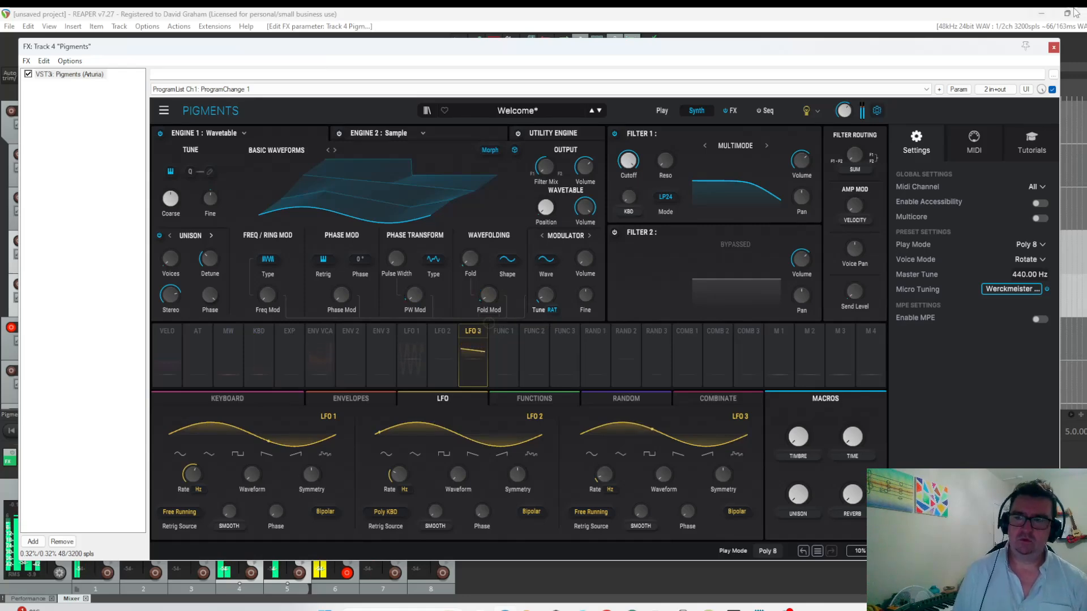
{"action": "left_click", "coordinate": [1053, 49]}
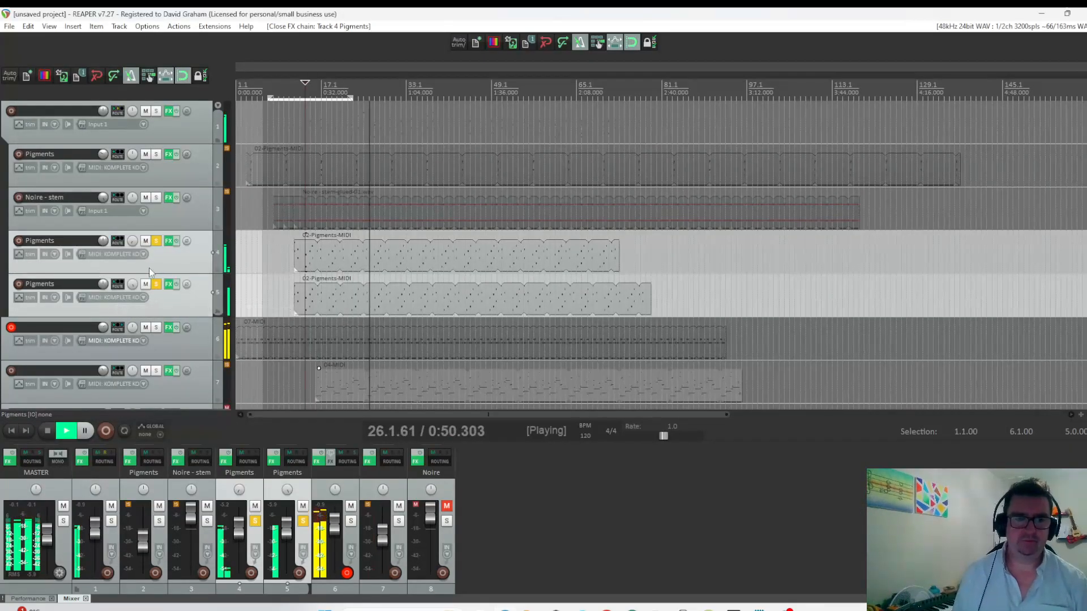
Unsolo Pigments tracks 4 and 5 and lower their volume slightly while playing the full mix from bar 14.
{"action": "left_click", "coordinate": [156, 284]}
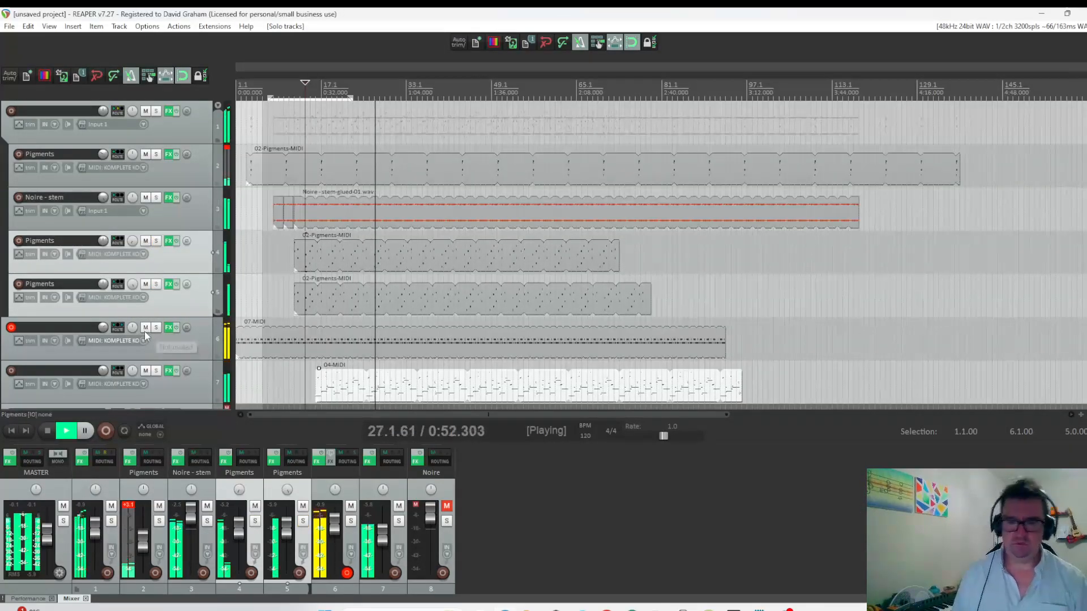
{"action": "left_click", "coordinate": [47, 430]}
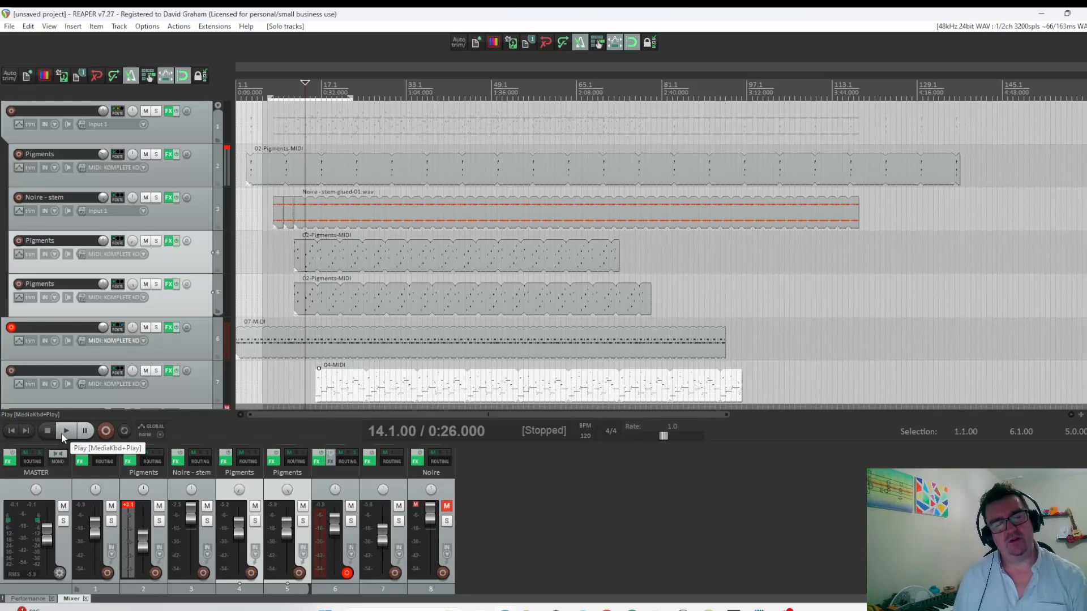
{"action": "left_click", "coordinate": [62, 432]}
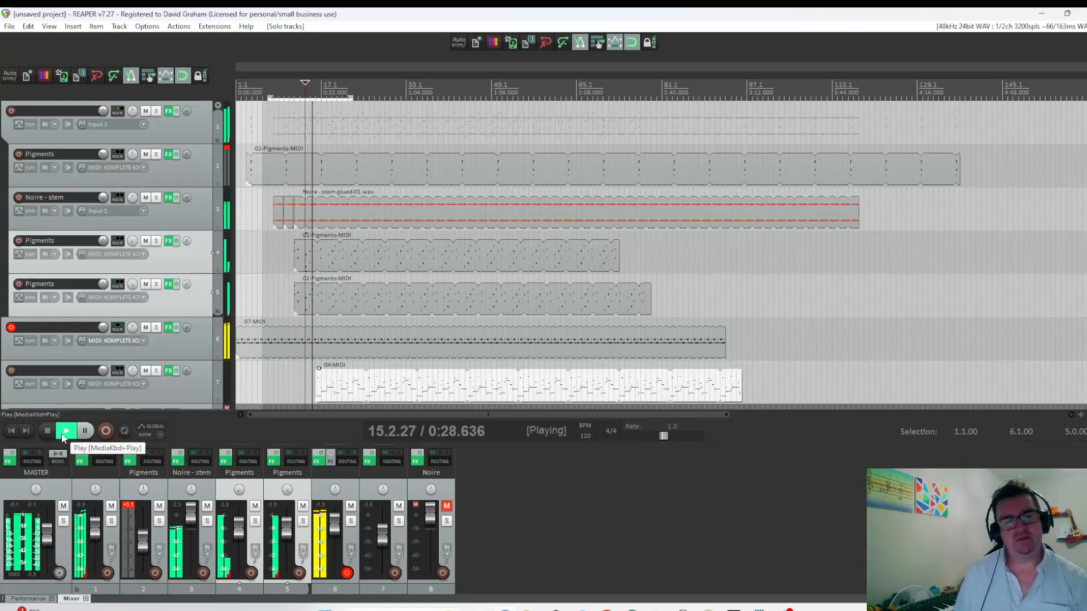
{"action": "mouse_move", "coordinate": [104, 242]}
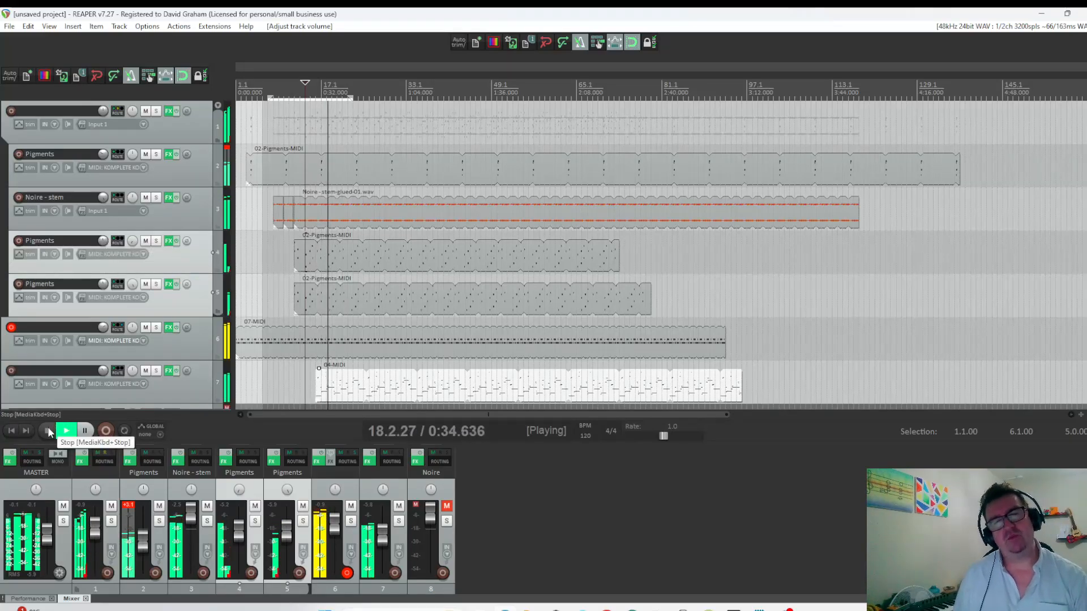
On track 7, adjust Rev INTENSITY's dry/wet and set its decay to about 0.092, and raise Dist COLDFIRE's Waveshaper drive.
{"action": "scroll", "coordinate": [89, 345], "scroll_direction": "down", "scroll_amount": 2}
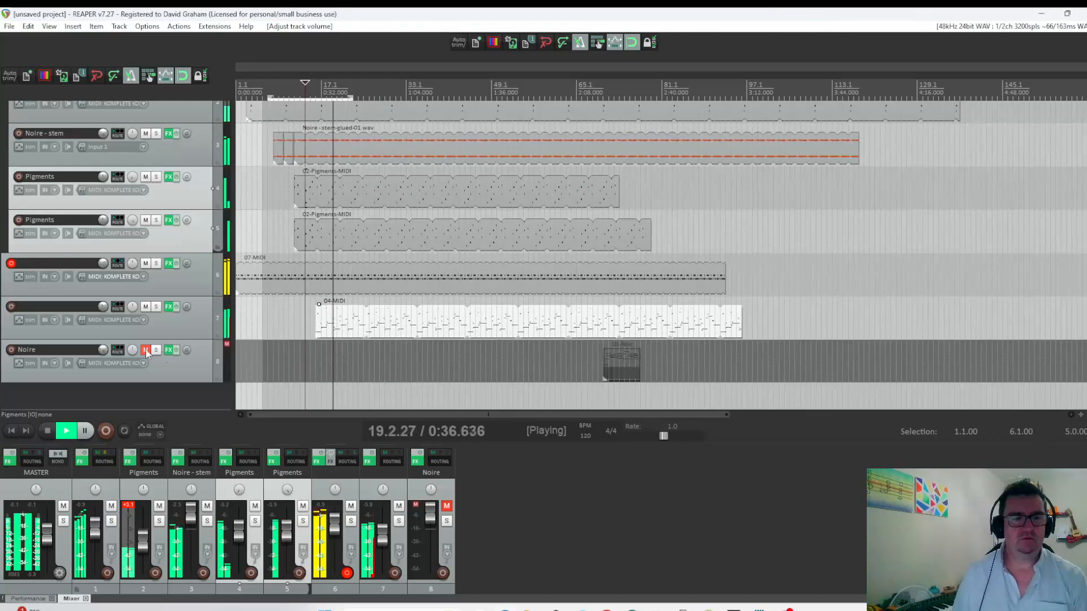
{"action": "left_click", "coordinate": [168, 307]}
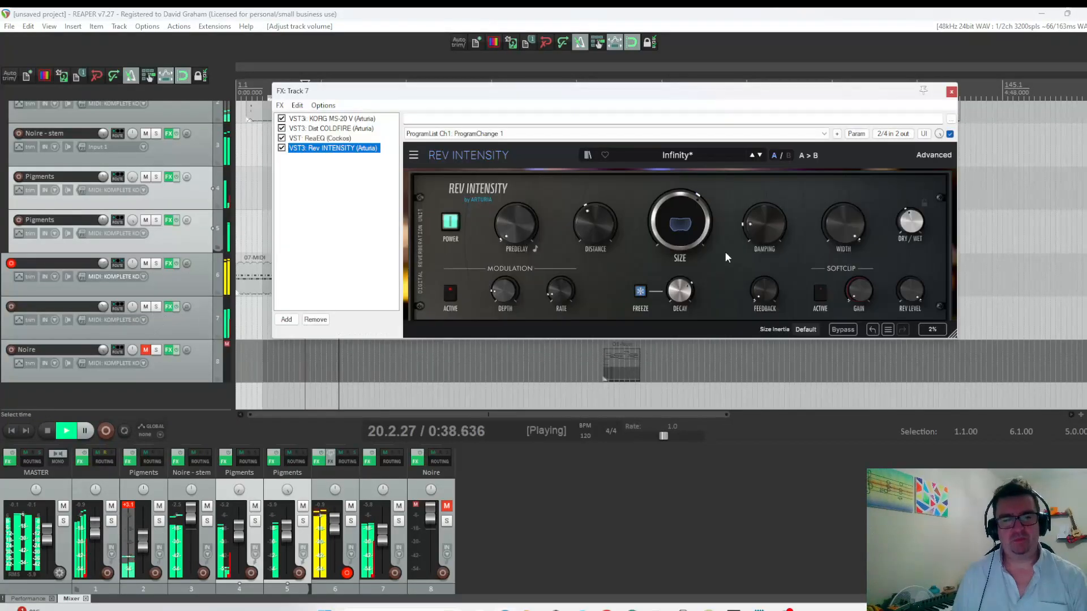
{"action": "left_click", "coordinate": [911, 218]}
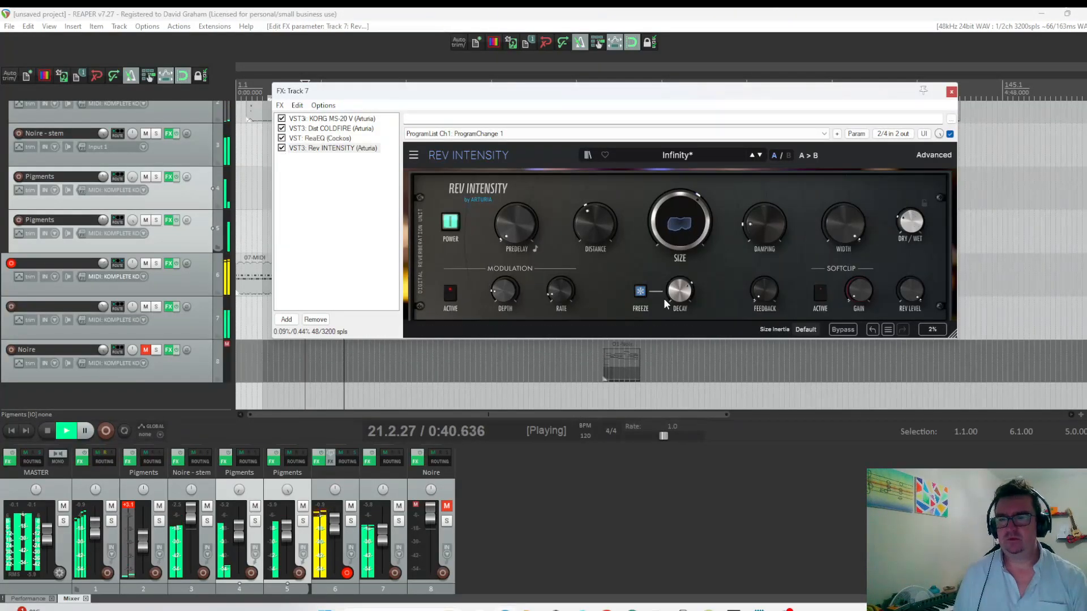
{"action": "left_click_drag", "start_coordinate": [680, 290], "coordinate": [680, 292]}
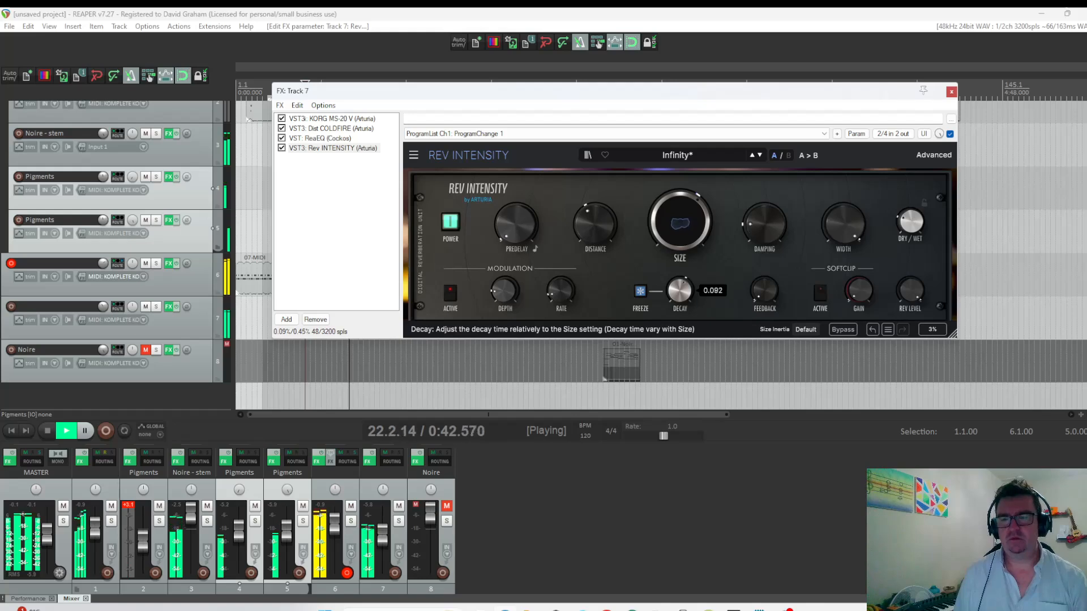
{"action": "left_click", "coordinate": [331, 129]}
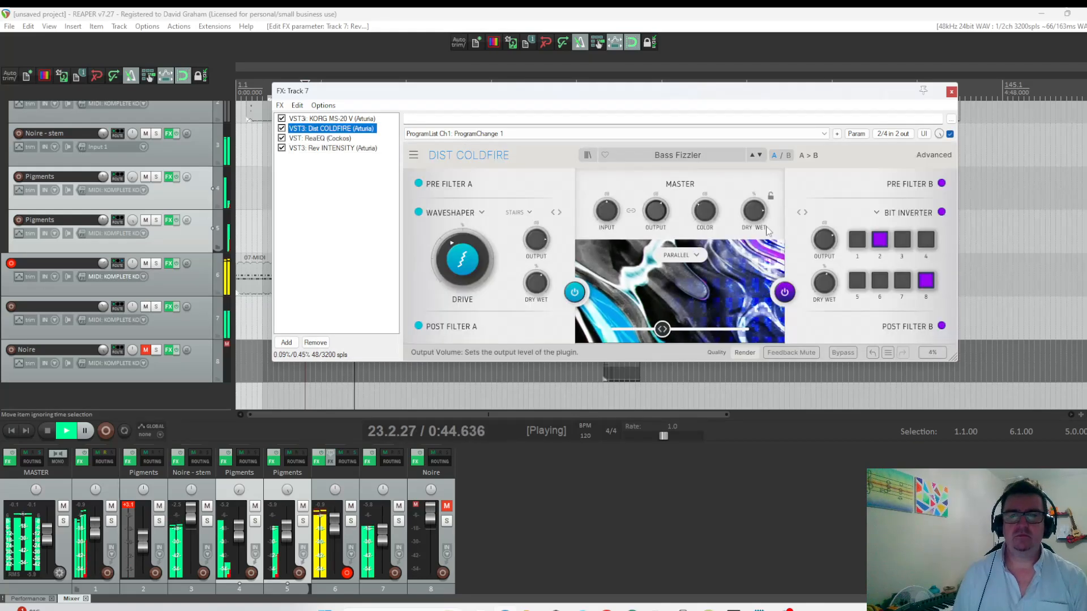
{"action": "left_click_drag", "start_coordinate": [463, 259], "coordinate": [463, 212]}
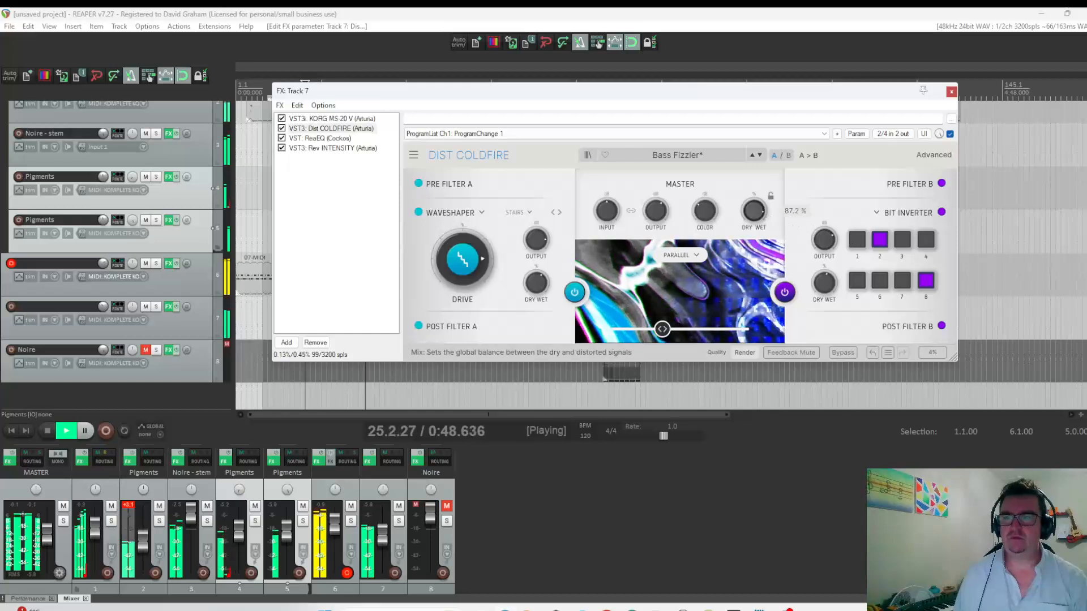
Sweep the low-pass frequency in track 7's ReaEQ during playback and leave it at about 709 Hz.
{"action": "left_click", "coordinate": [313, 138]}
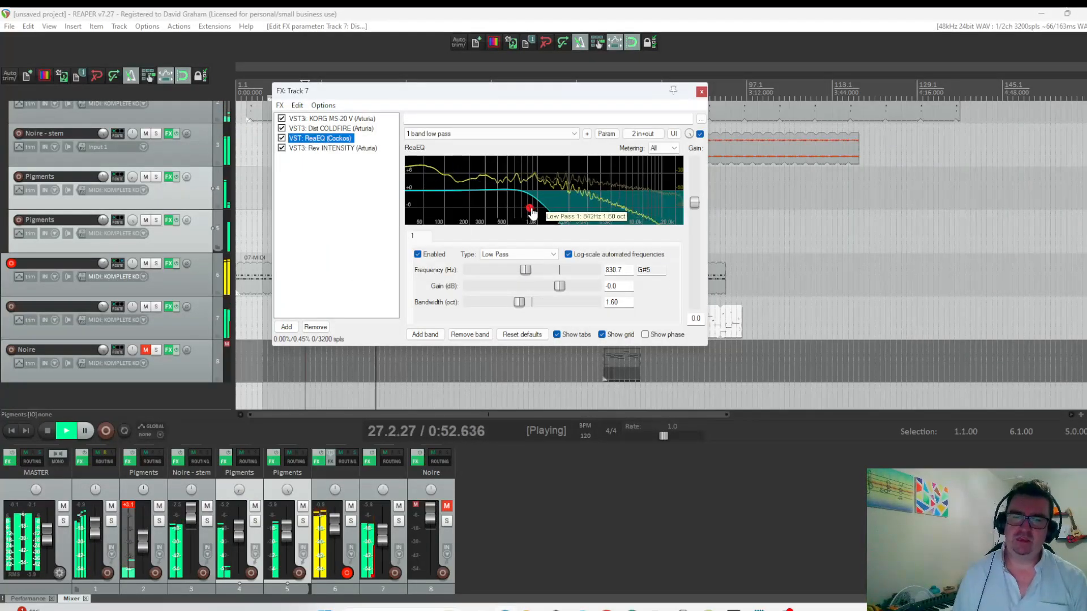
{"action": "left_click_drag", "start_coordinate": [541, 211], "coordinate": [502, 208]}
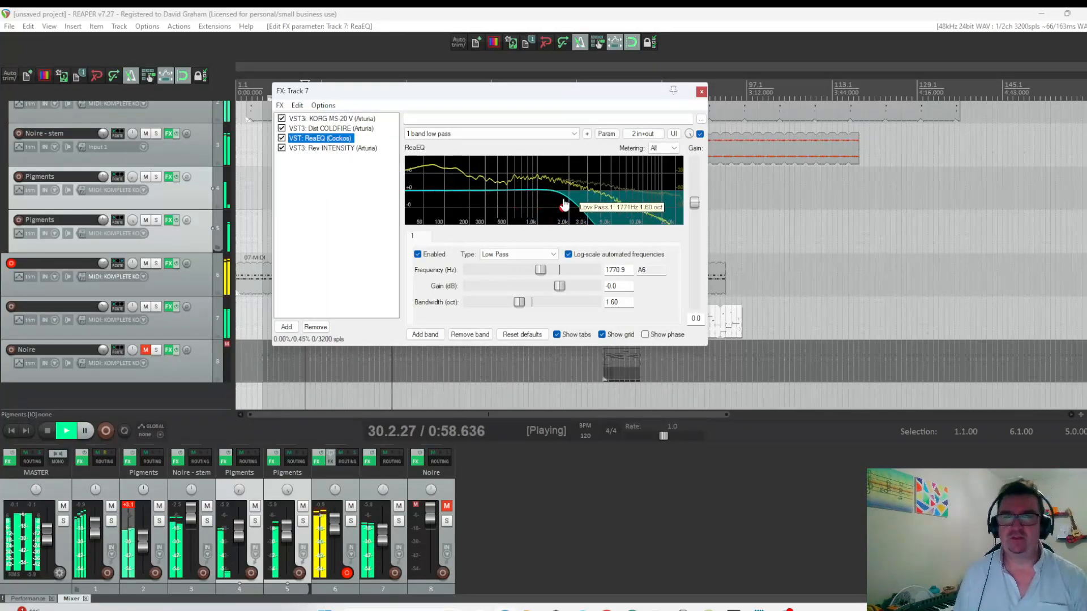
{"action": "mouse_move", "coordinate": [502, 208]}
{"action": "left_mouse_down"}
{"action": "mouse_move", "coordinate": [523, 207]}
{"action": "mouse_move", "coordinate": [482, 210]}
{"action": "mouse_move", "coordinate": [522, 208]}
{"action": "left_mouse_up"}
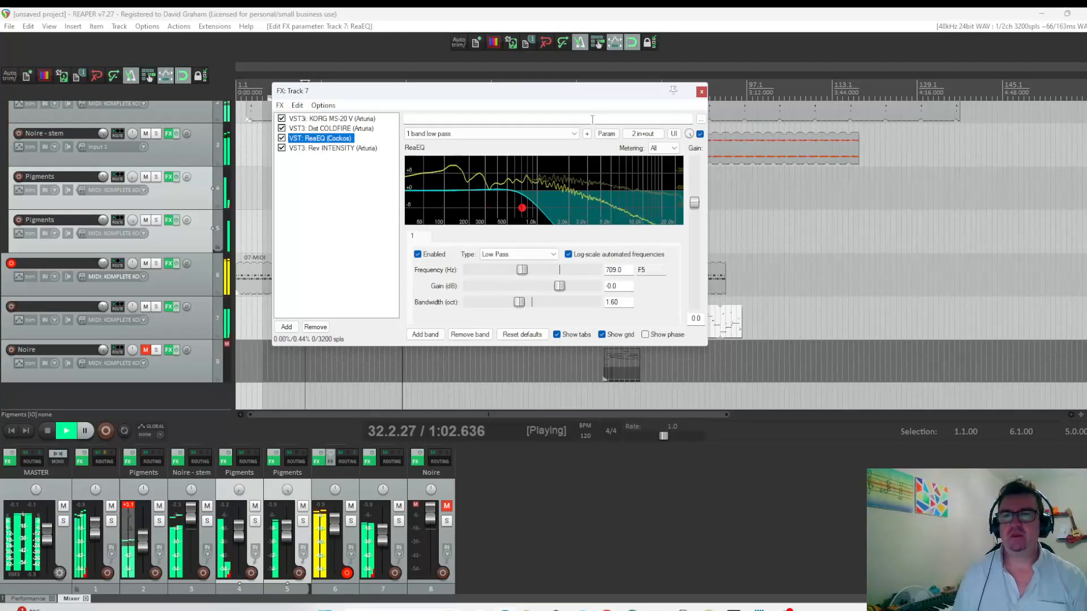
Modulate track 7's ReaEQ low-pass frequency with a sine LFO at 0.24 Hz speed and 34.3% strength, raising the baseline value.
{"action": "left_click", "coordinate": [606, 134]}
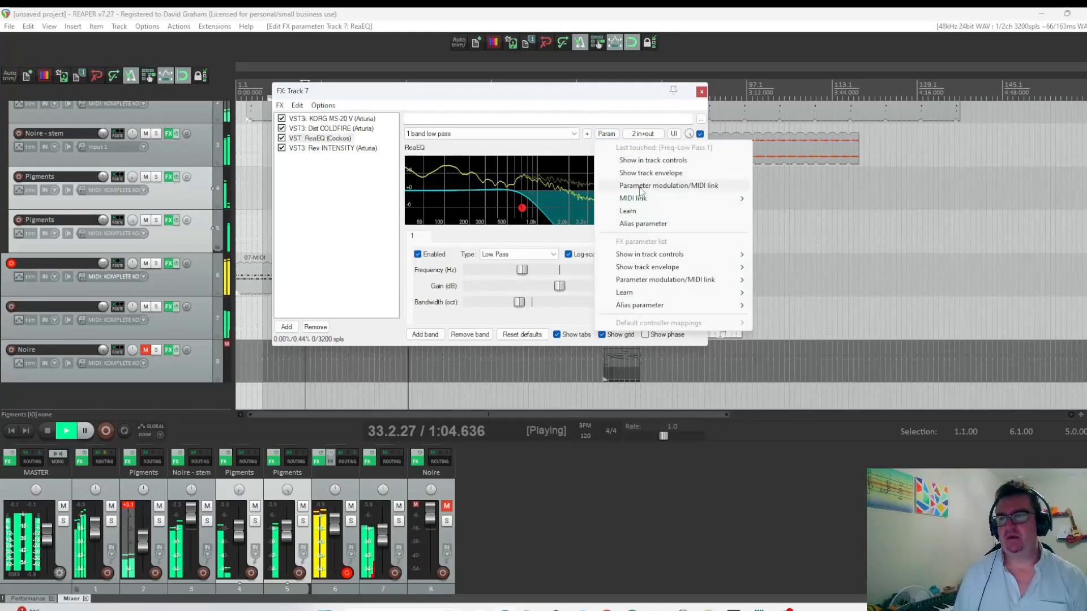
{"action": "left_click", "coordinate": [608, 182]}
{"action": "left_click", "coordinate": [556, 282]}
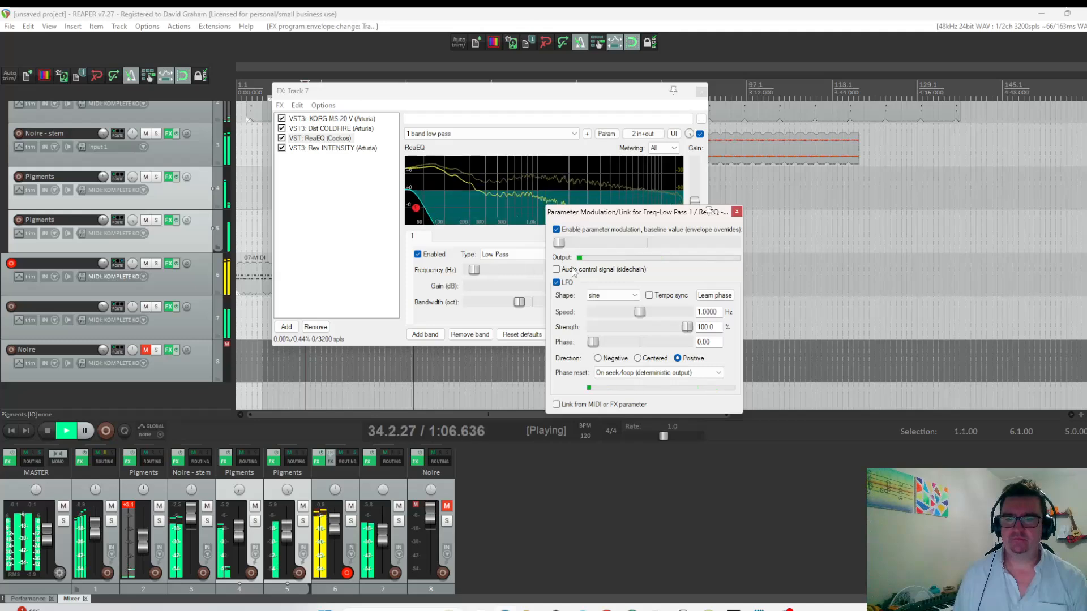
{"action": "left_click_drag", "start_coordinate": [639, 313], "coordinate": [607, 313]}
{"action": "left_click_drag", "start_coordinate": [559, 243], "coordinate": [601, 243]}
{"action": "left_click_drag", "start_coordinate": [686, 327], "coordinate": [604, 314]}
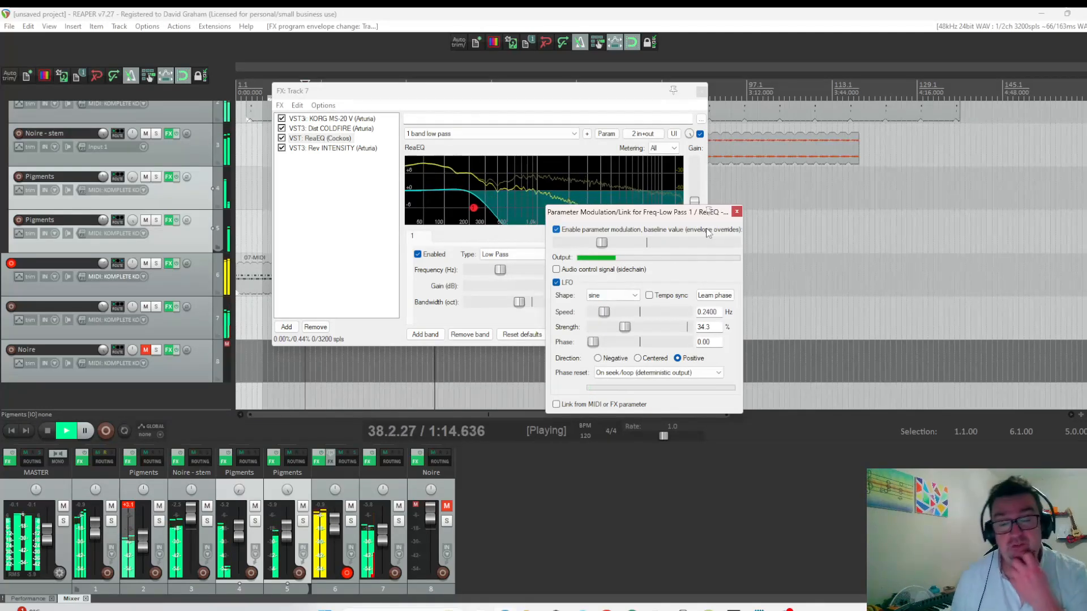
{"action": "left_click", "coordinate": [736, 211]}
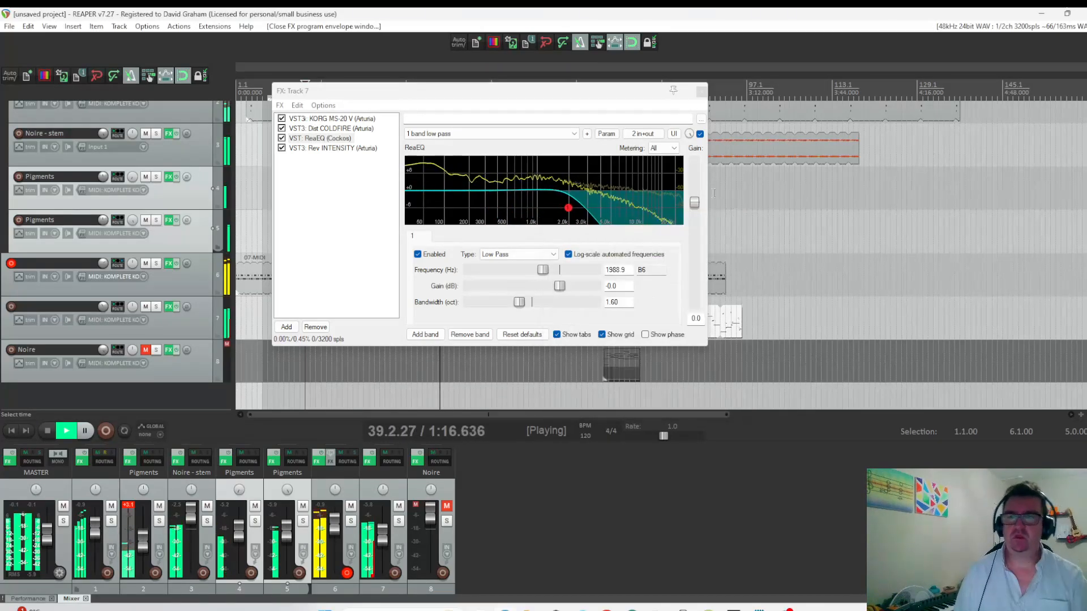
{"action": "left_click", "coordinate": [701, 91]}
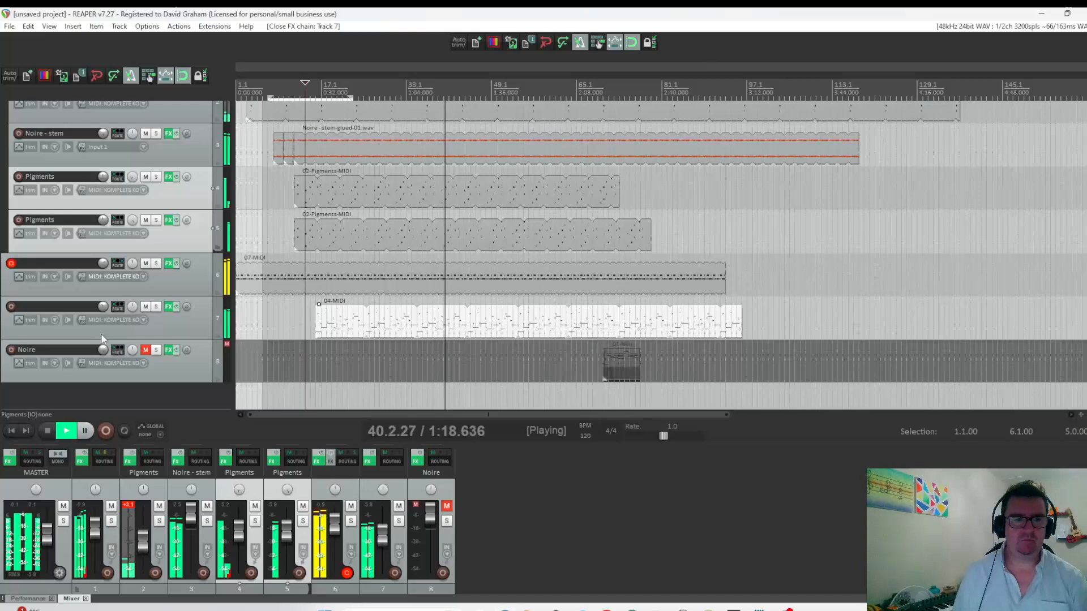
Stop playback, return to the project start and set the time signature to 19/16.
{"action": "left_click", "coordinate": [47, 429]}
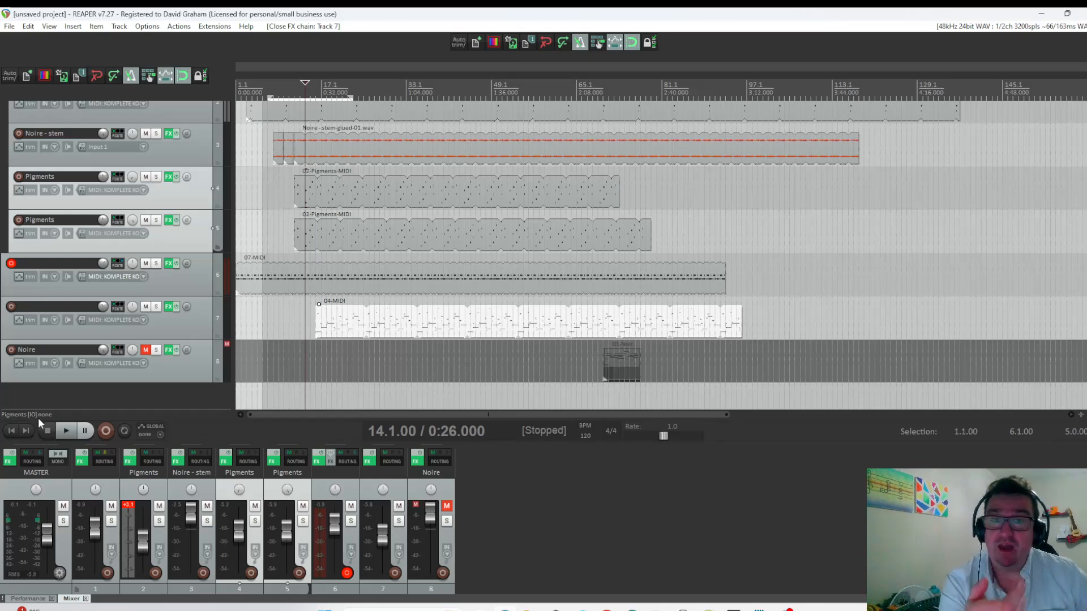
{"action": "left_click", "coordinate": [12, 430]}
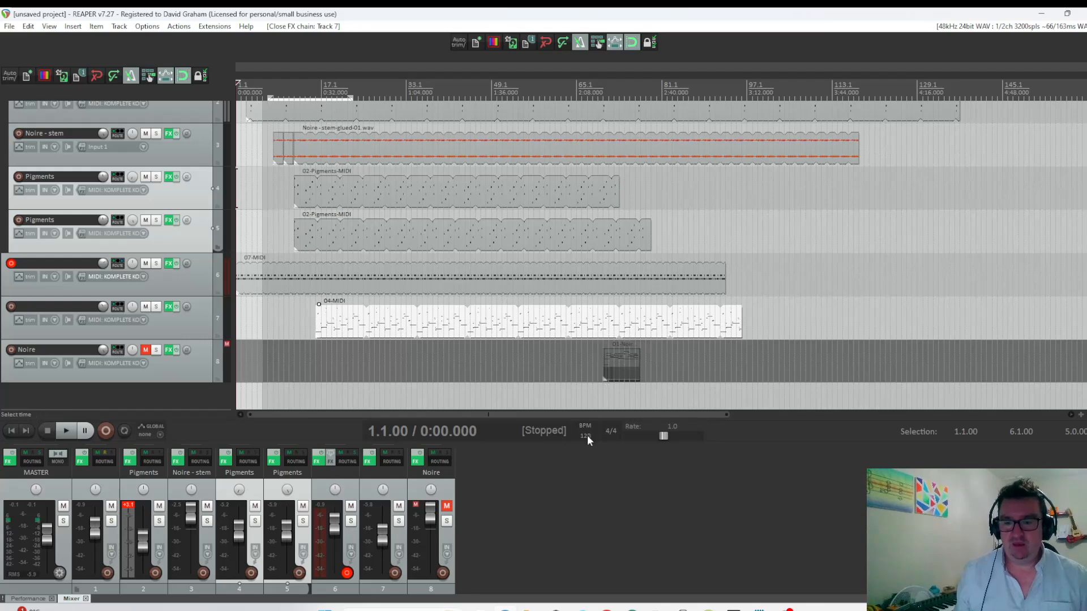
{"action": "left_click", "coordinate": [611, 433]}
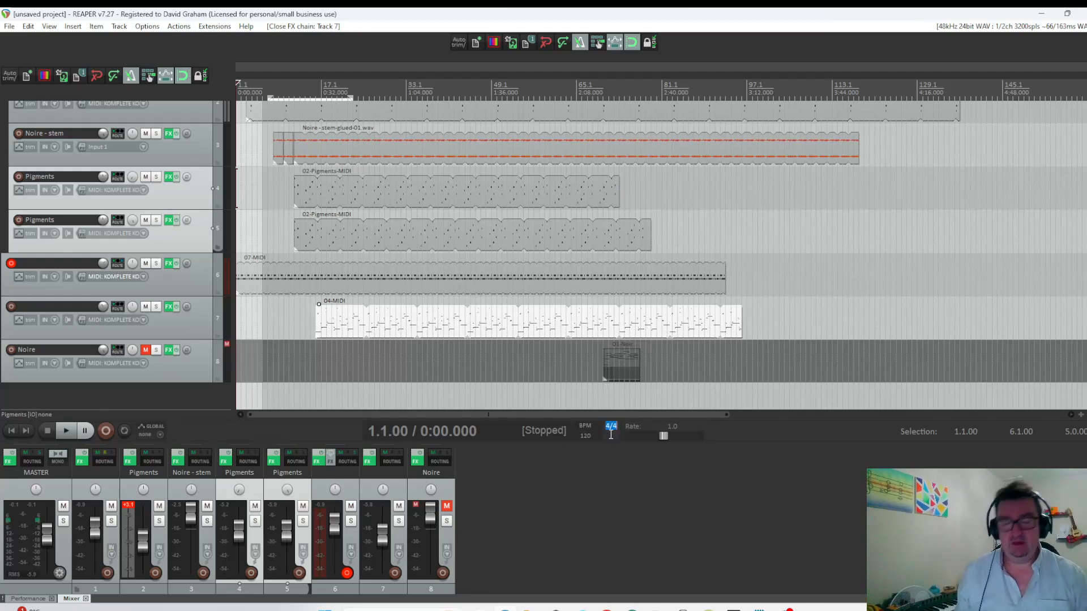
{"action": "type", "text": "19"}
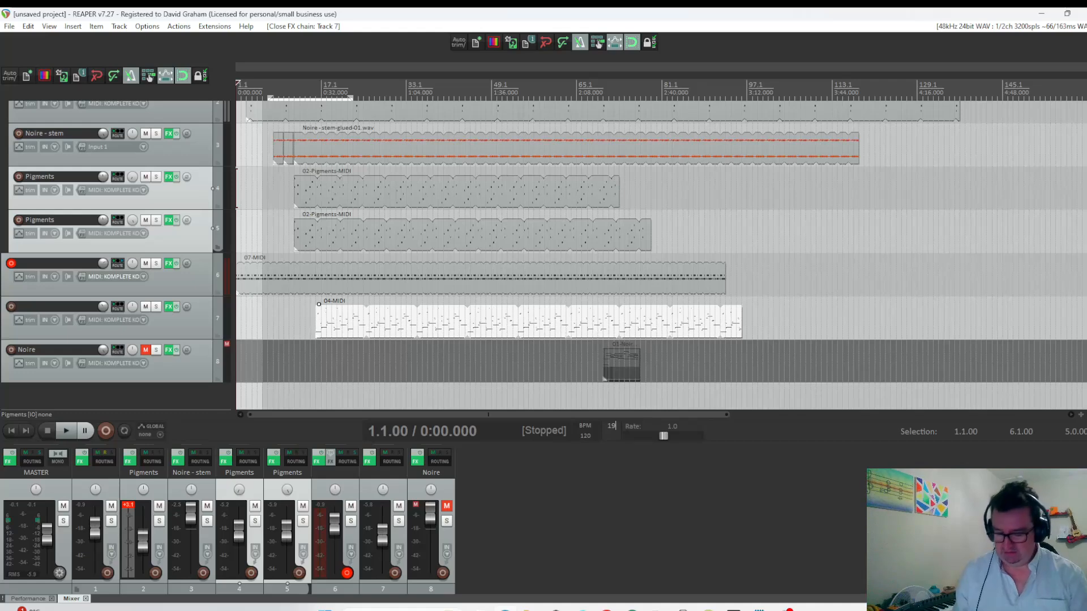
{"action": "type", "text": "/16"}
{"action": "key", "text": "Return"}
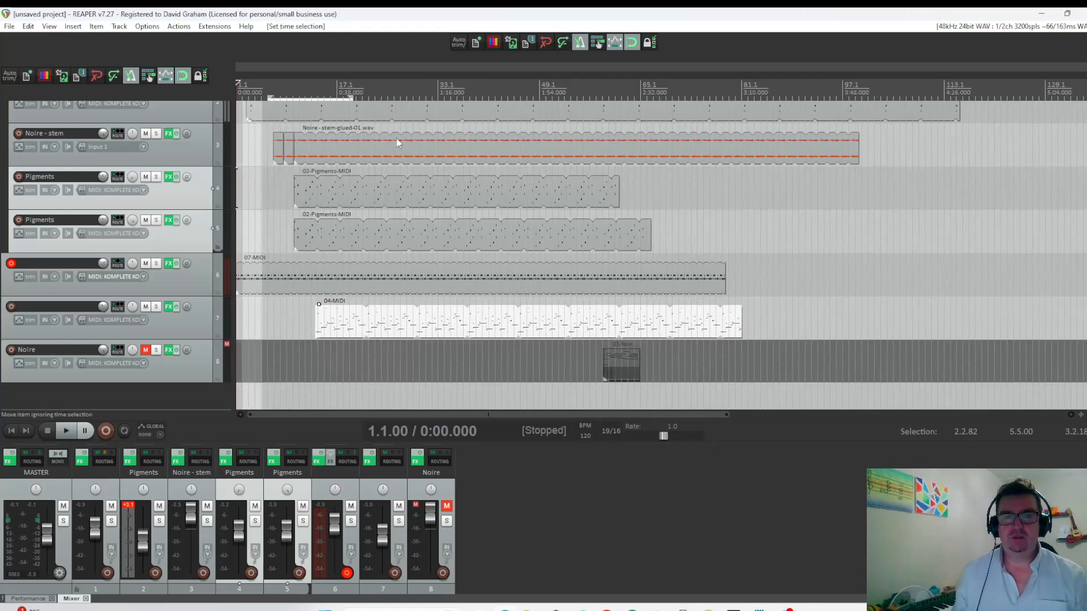
Examine how the repeats of track 6's MIDI item and the other parts line up with the 19/16 bar grid.
{"action": "scroll", "coordinate": [398, 142], "scroll_direction": "up", "scroll_amount": 7}
{"action": "scroll", "coordinate": [444, 172], "scroll_direction": "up", "scroll_amount": 3}
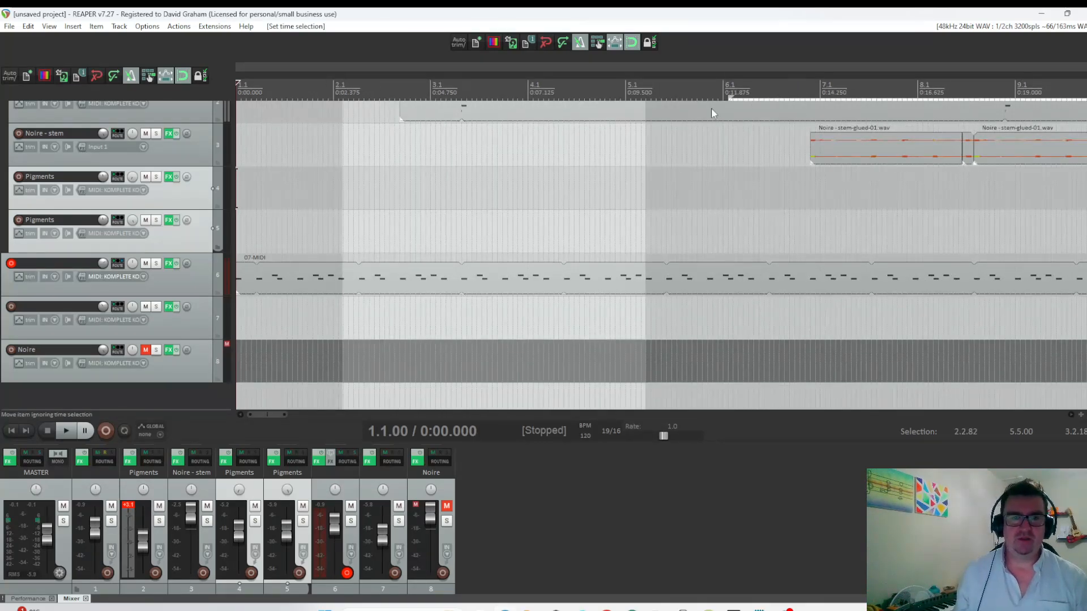
{"action": "scroll", "coordinate": [928, 194], "scroll_direction": "down", "scroll_amount": 5}
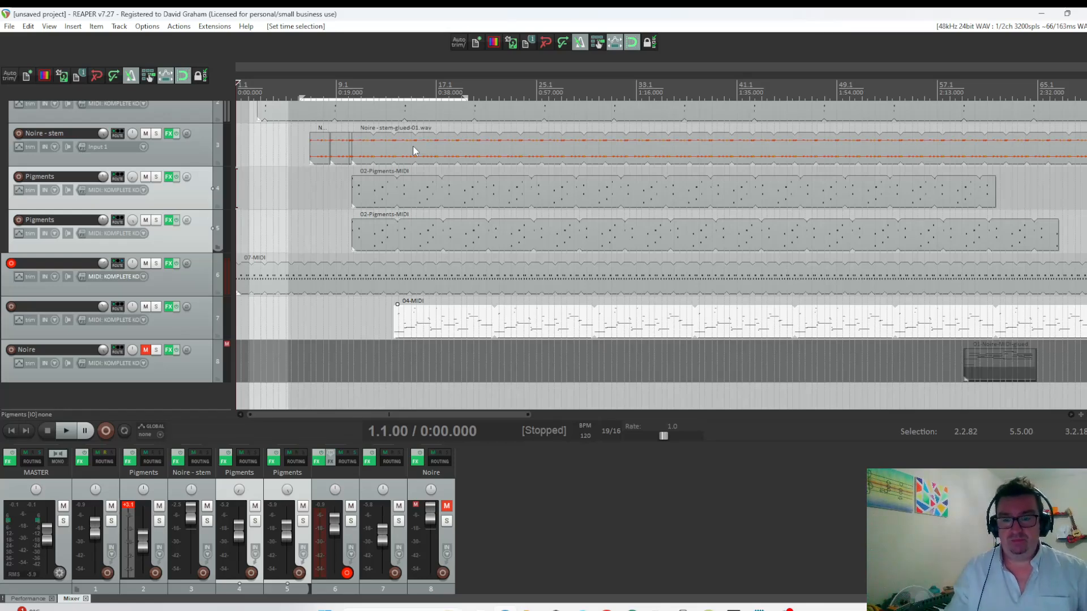
{"action": "left_click", "coordinate": [276, 290]}
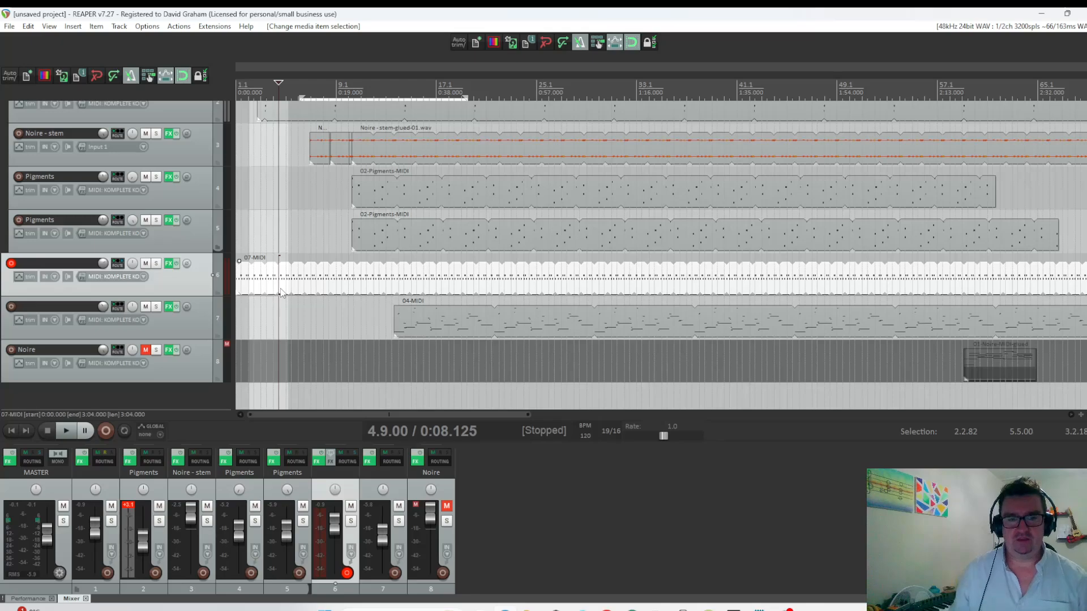
{"action": "scroll", "coordinate": [338, 275], "scroll_direction": "up", "scroll_amount": 3}
{"action": "scroll", "coordinate": [338, 275], "scroll_direction": "up", "scroll_amount": 4}
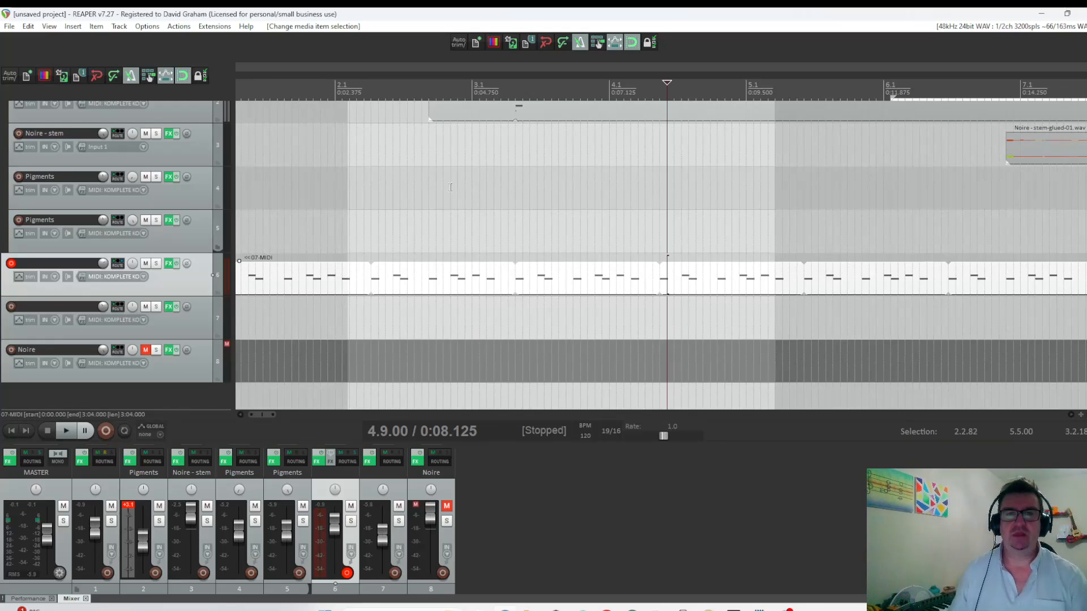
{"action": "scroll", "coordinate": [523, 151], "scroll_direction": "down", "scroll_amount": 10}
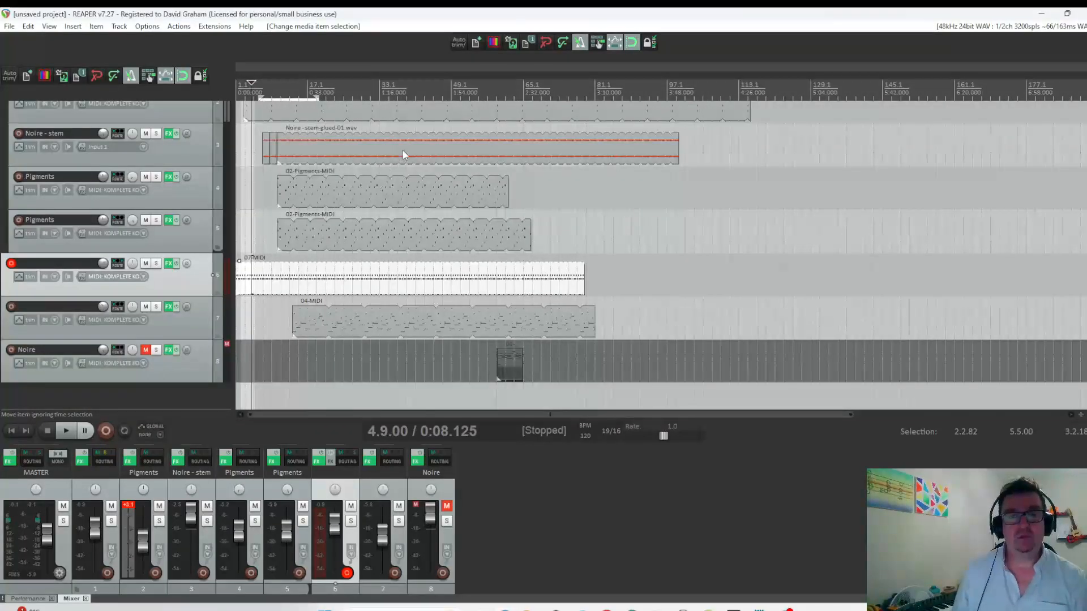
Extend the looped Pigments MIDI item on track 4 to bar 83 and place the edit cursor at its end.
{"action": "scroll", "coordinate": [403, 151], "scroll_direction": "up", "scroll_amount": 2}
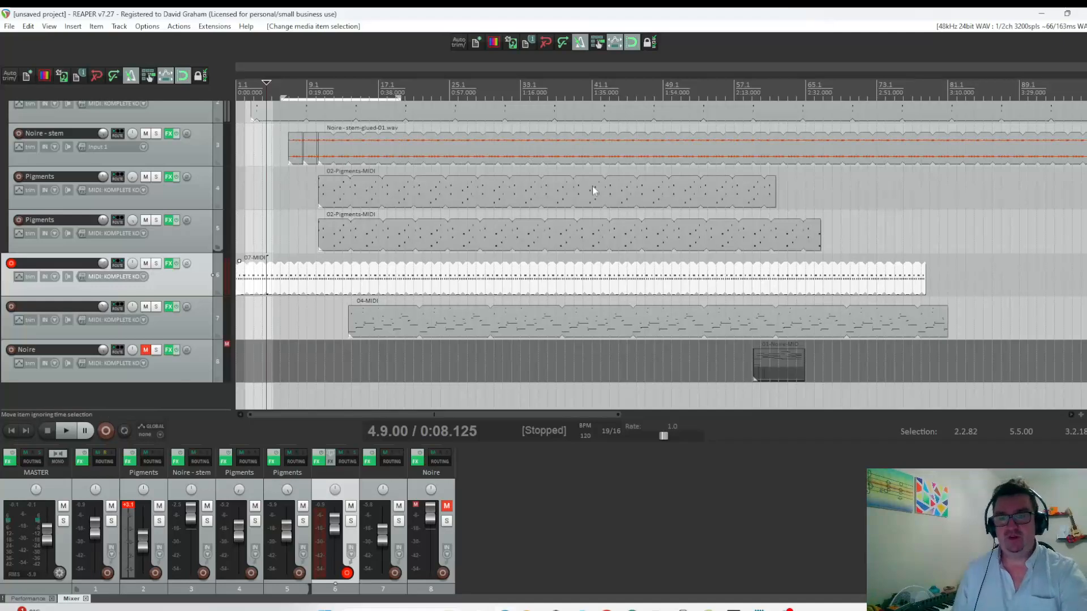
{"action": "left_click_drag", "start_coordinate": [774, 191], "coordinate": [965, 191]}
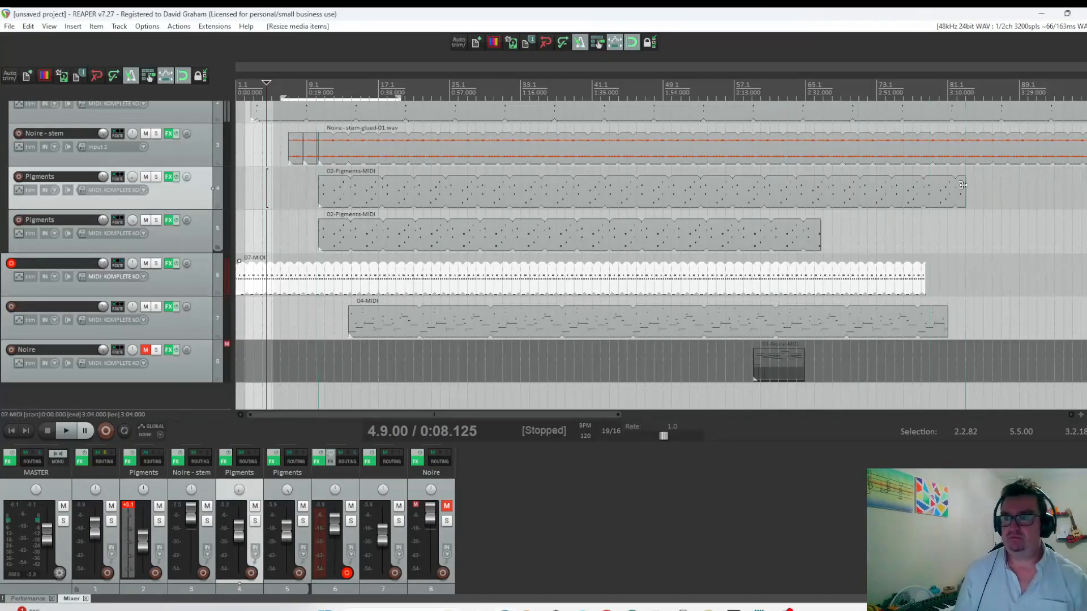
{"action": "left_click", "coordinate": [965, 84]}
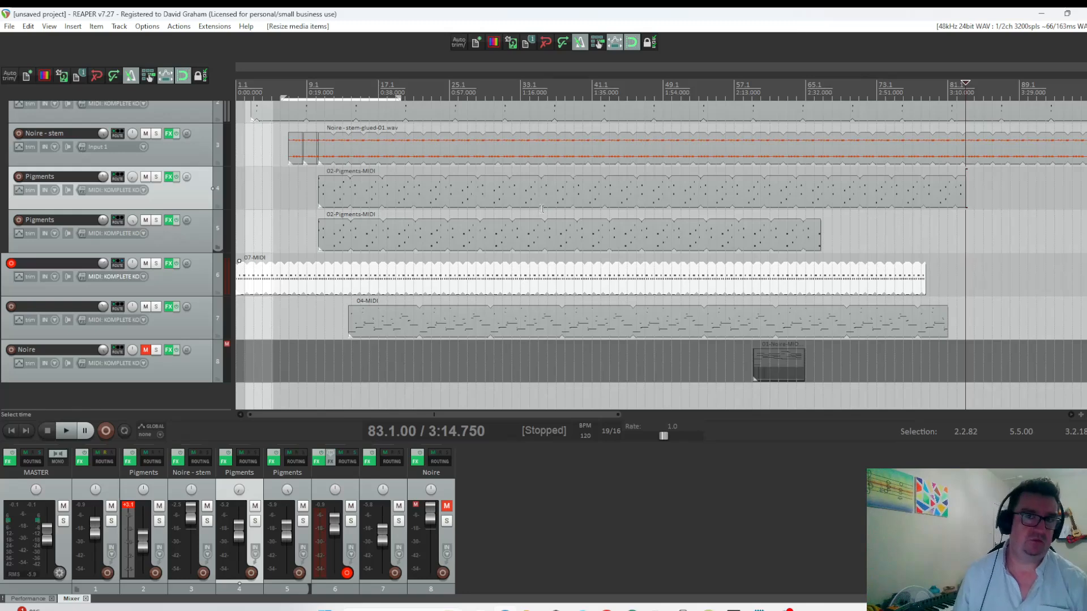
Compare the start of track 5's Pigments item at bar 10 with the bar 9 grid line.
{"action": "left_click", "coordinate": [320, 234]}
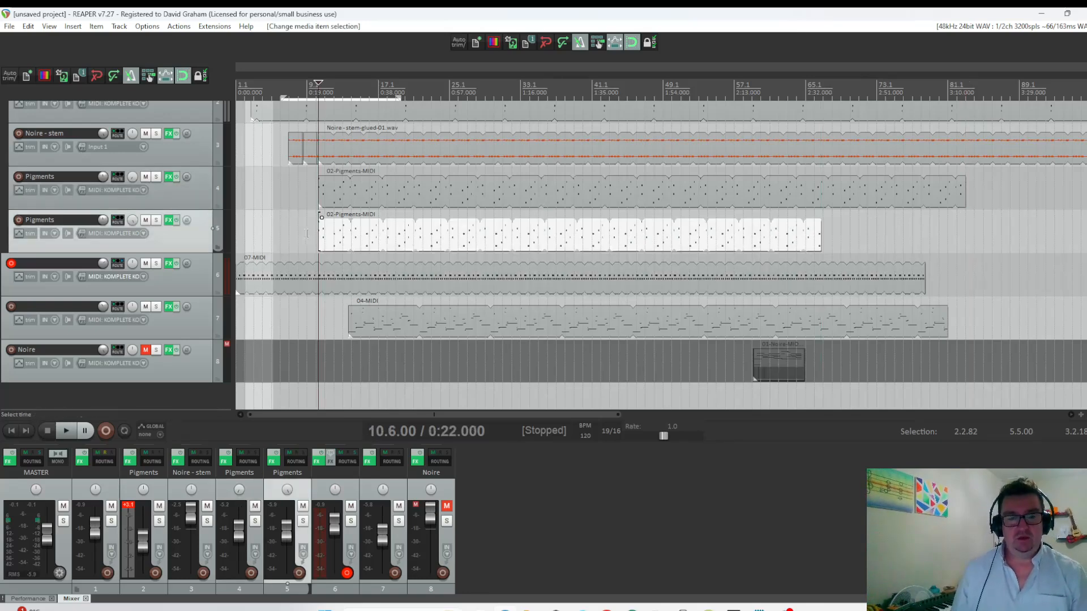
{"action": "left_click", "coordinate": [306, 233]}
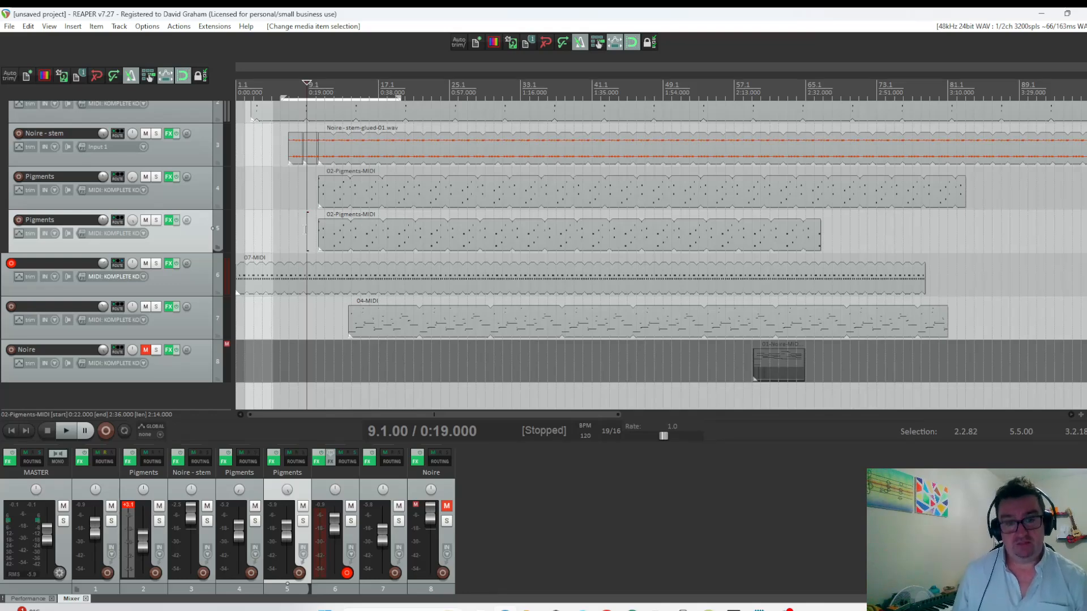
{"action": "scroll", "coordinate": [305, 229], "scroll_direction": "down", "scroll_amount": 2}
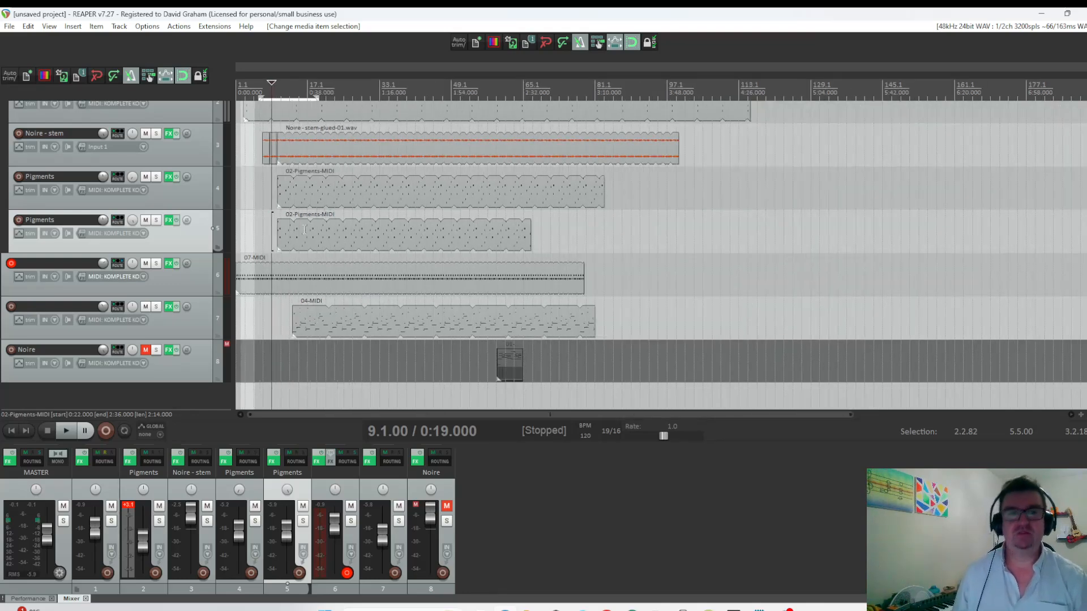